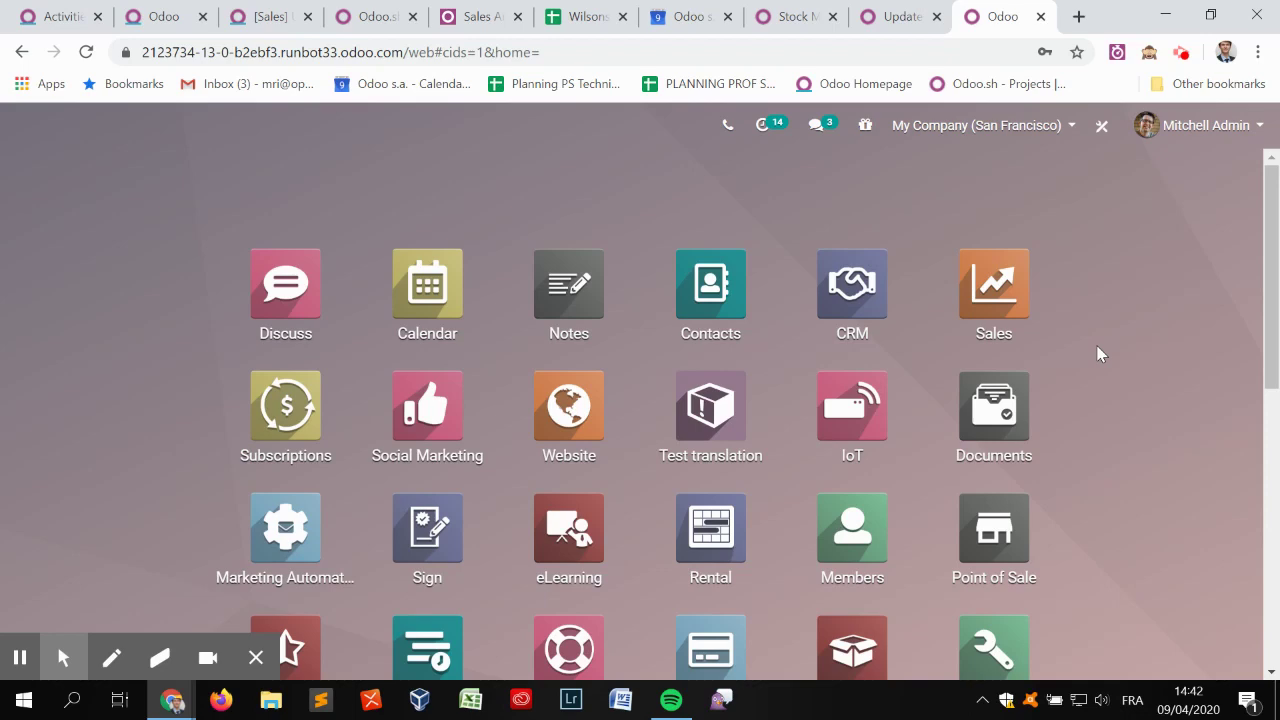
- Scroll the Odoo home menu of apps down toward Inventory
scroll(1097, 353, "down", 2)
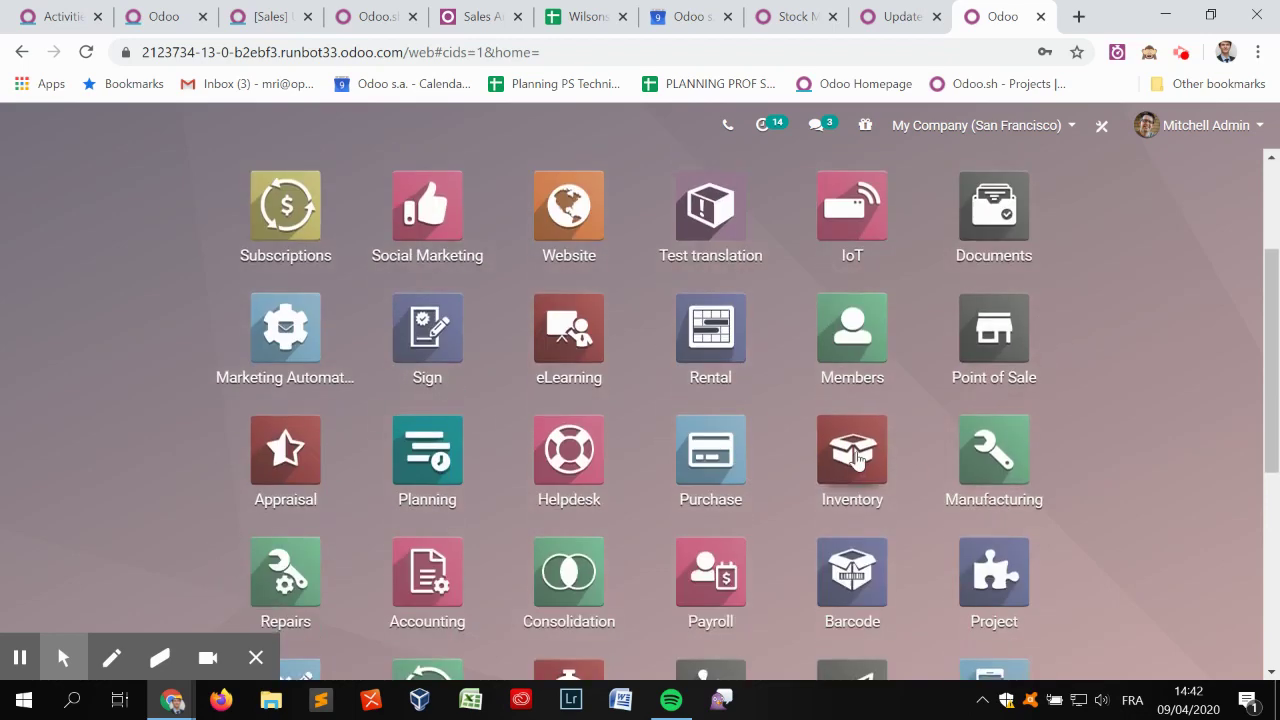
- Enable Storage Locations, Multi-Step Routes and Multi-Warehouses in Inventory settings and save
left_click(853, 456)
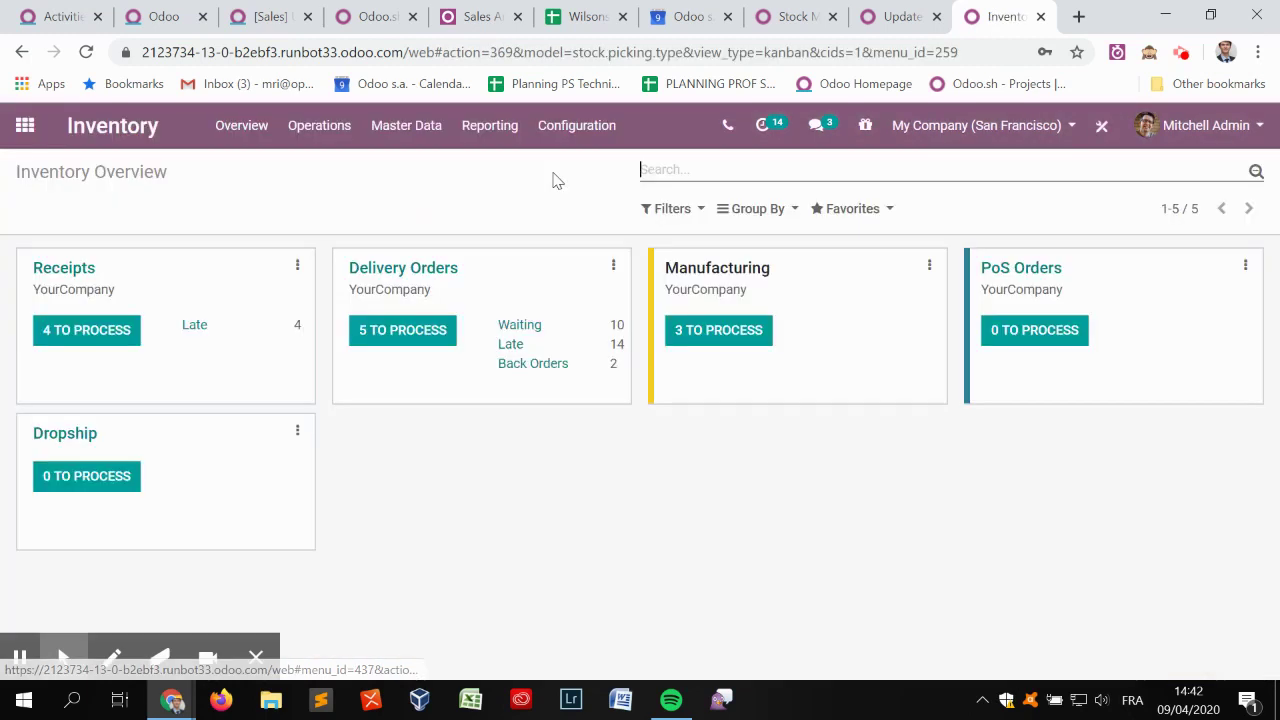
left_click(576, 128)
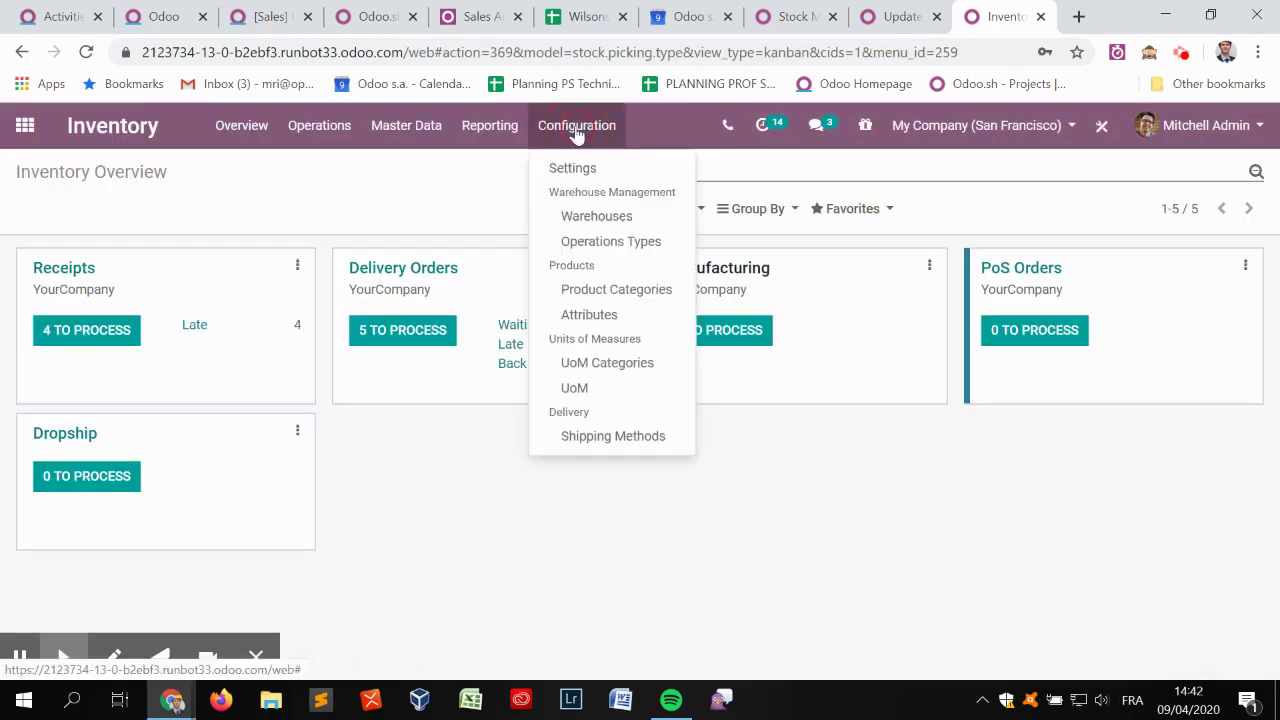
left_click(584, 178)
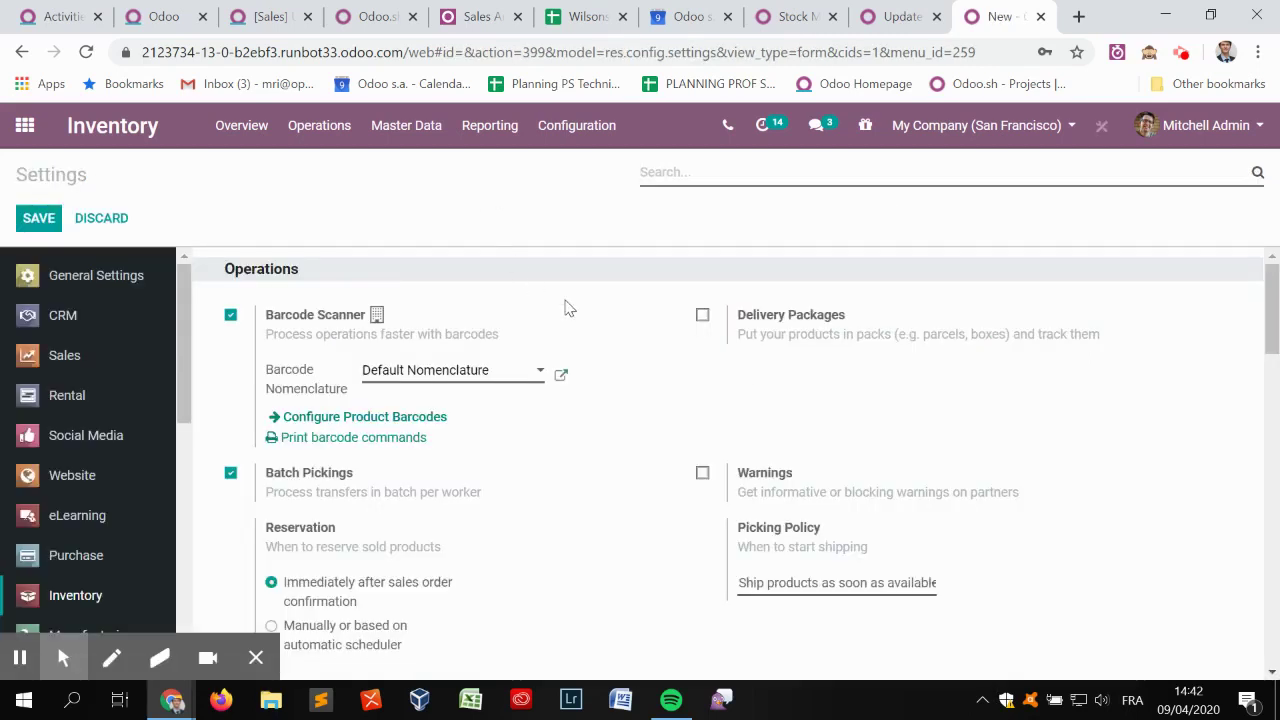
scroll(634, 350, "down", 1)
scroll(634, 350, "down", 15)
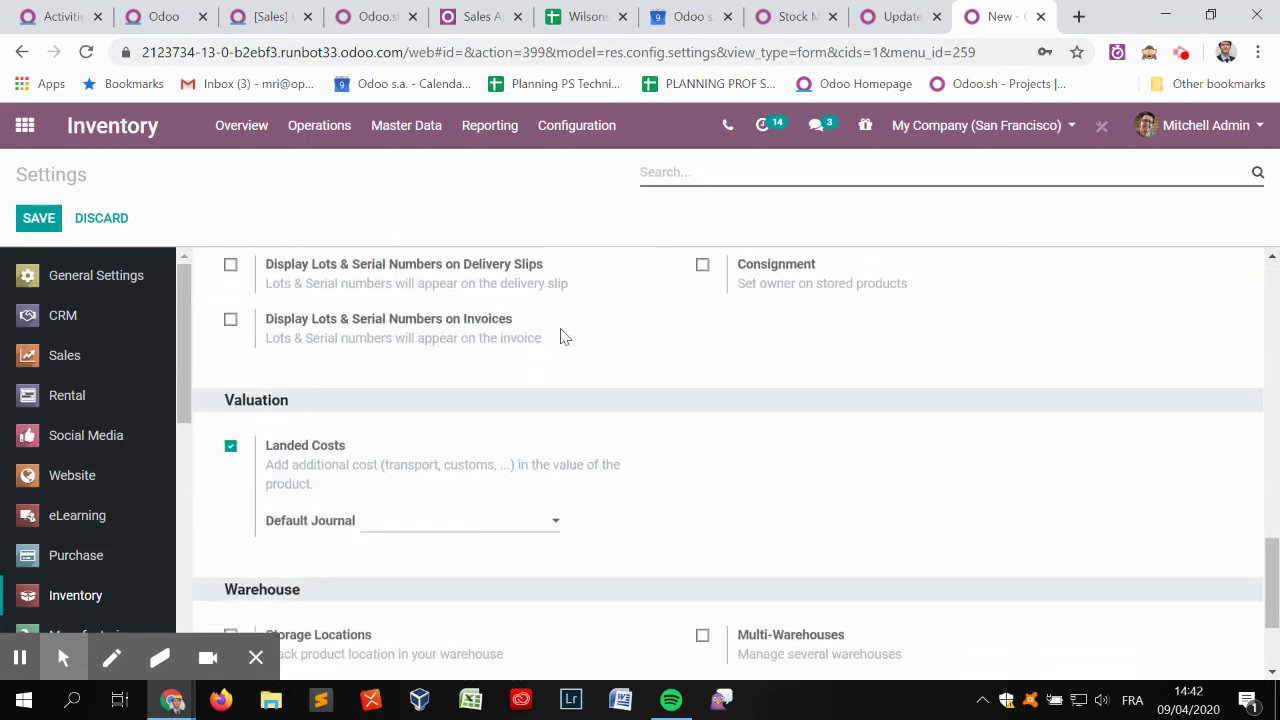
scroll(483, 337, "down", 4)
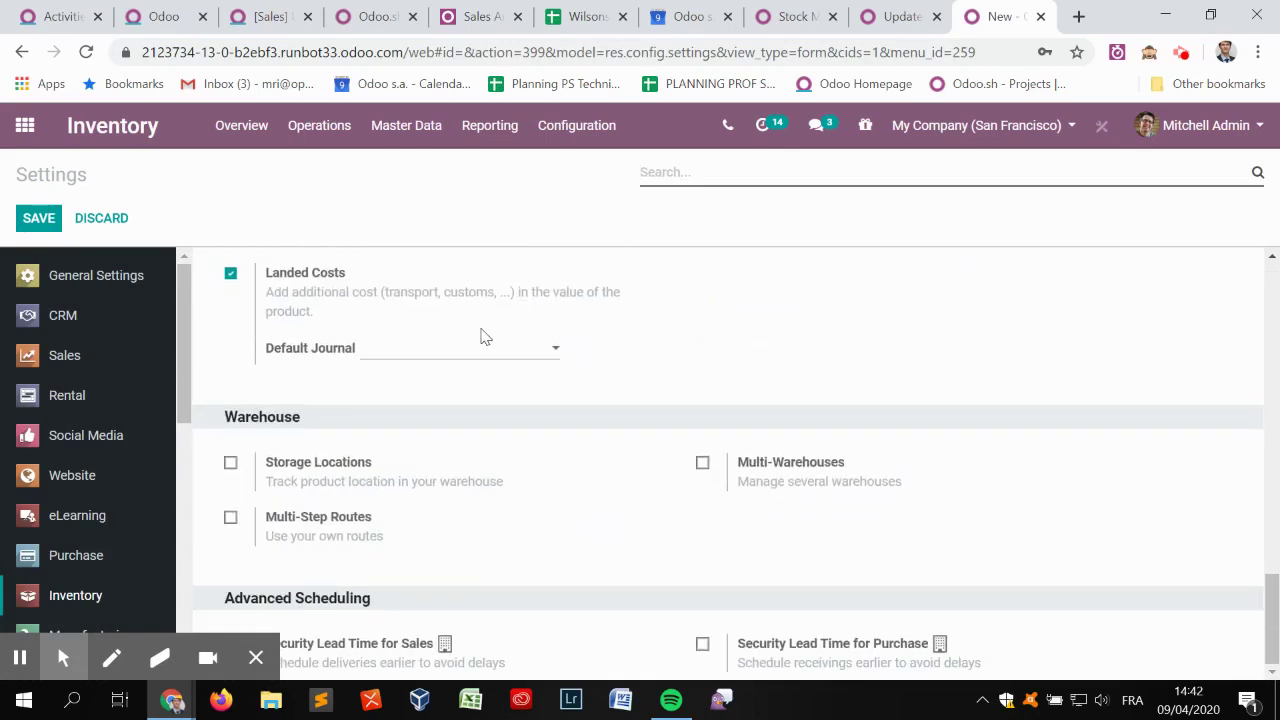
left_click(230, 463)
left_click(230, 580)
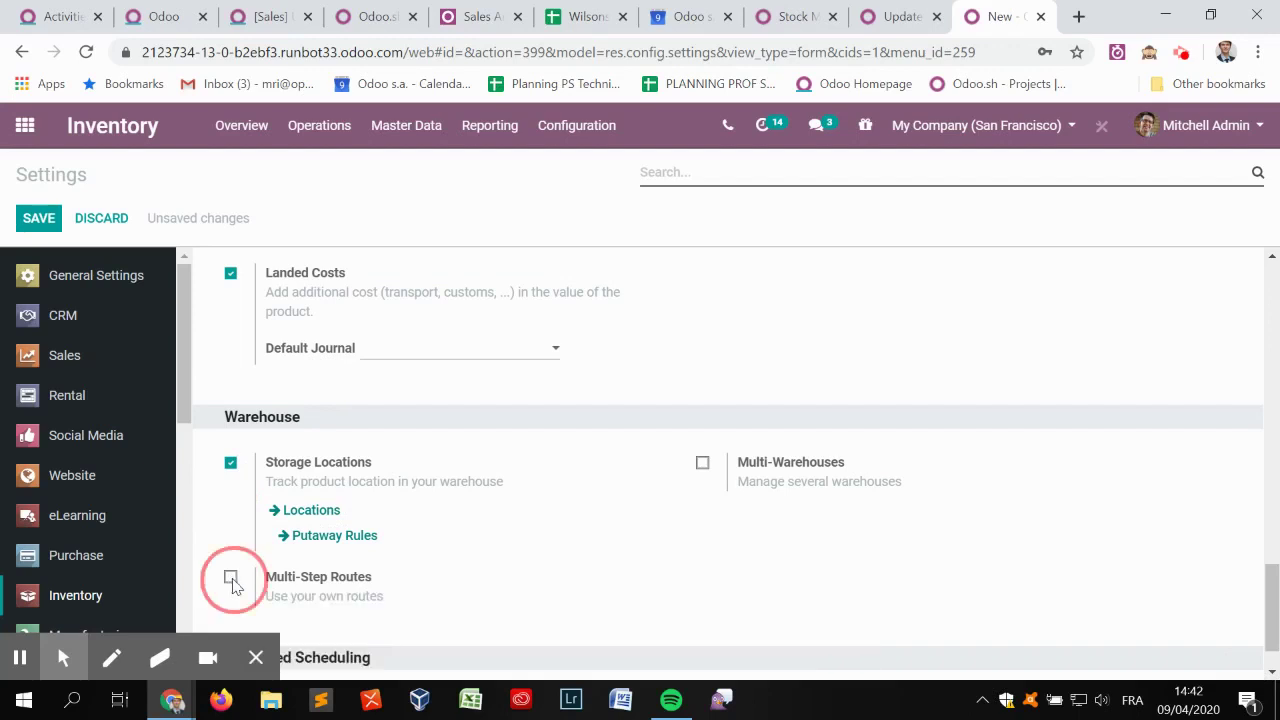
left_click(702, 463)
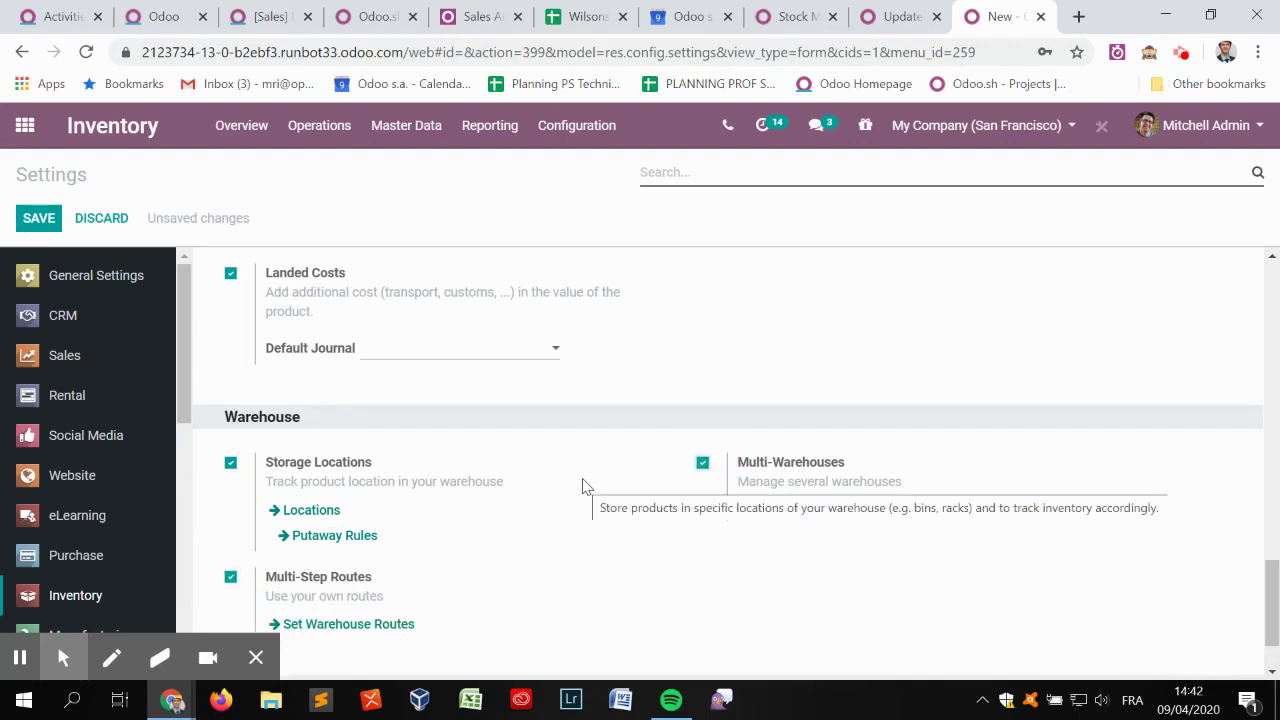
left_click(39, 218)
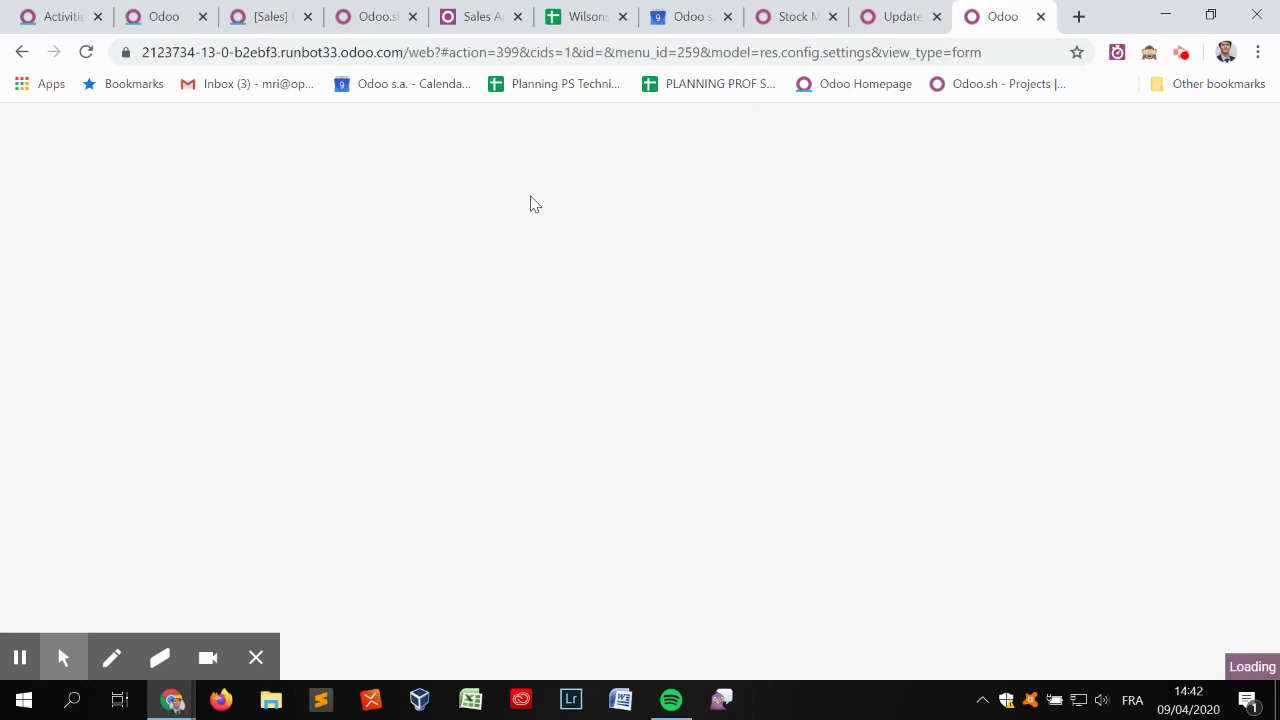
- Search the settings for 'sub' to confirm Subcontracting is enabled
left_click(572, 132)
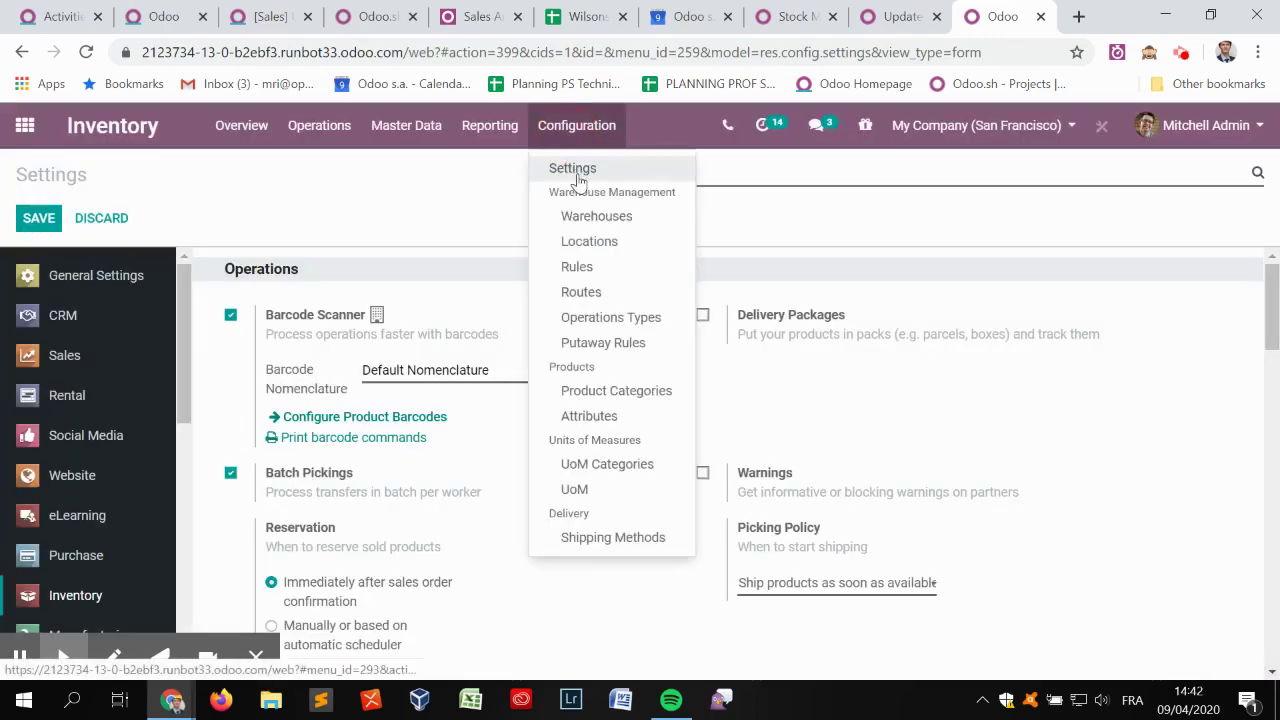
left_click(684, 173)
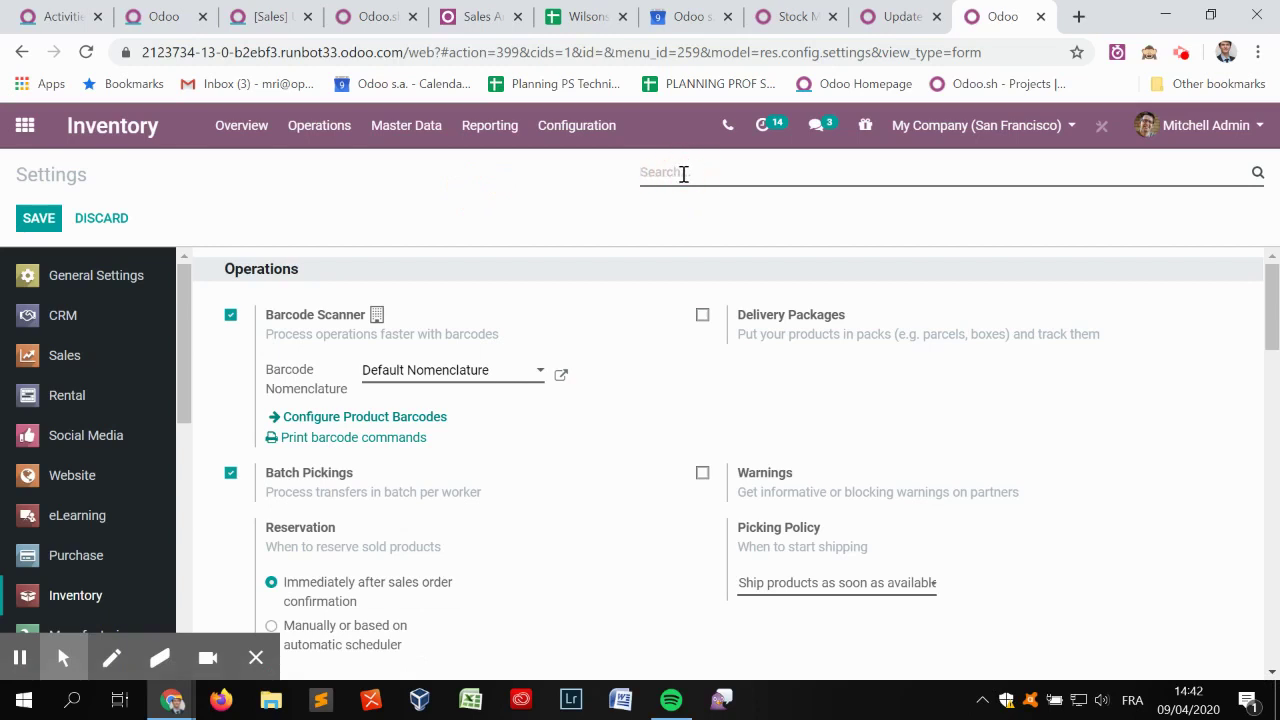
type("sub")
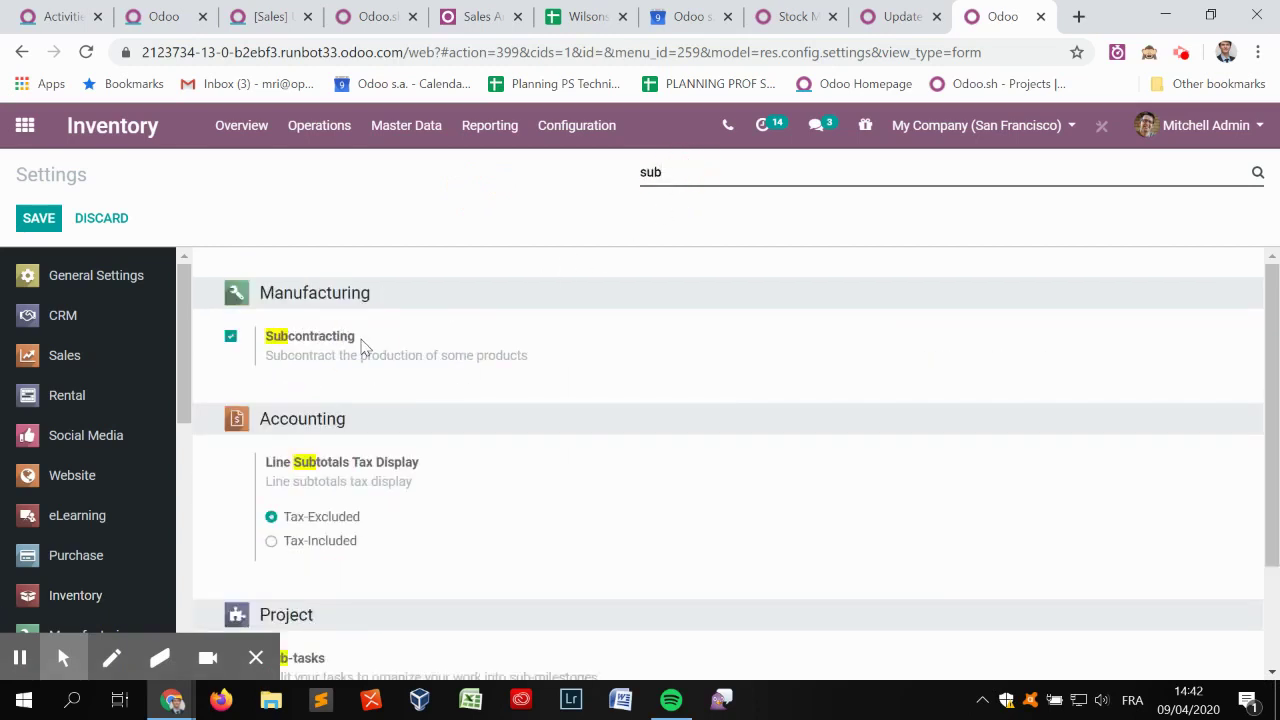
left_click_drag(362, 342, 266, 343)
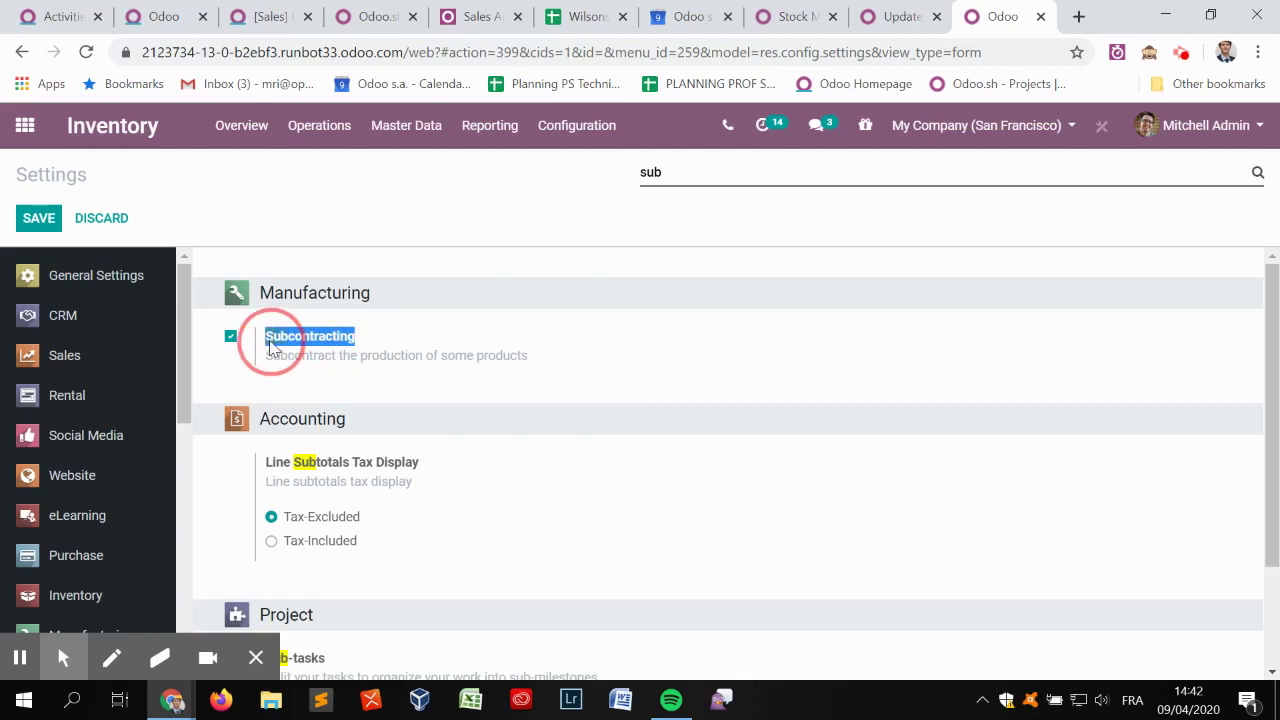
left_click(421, 214)
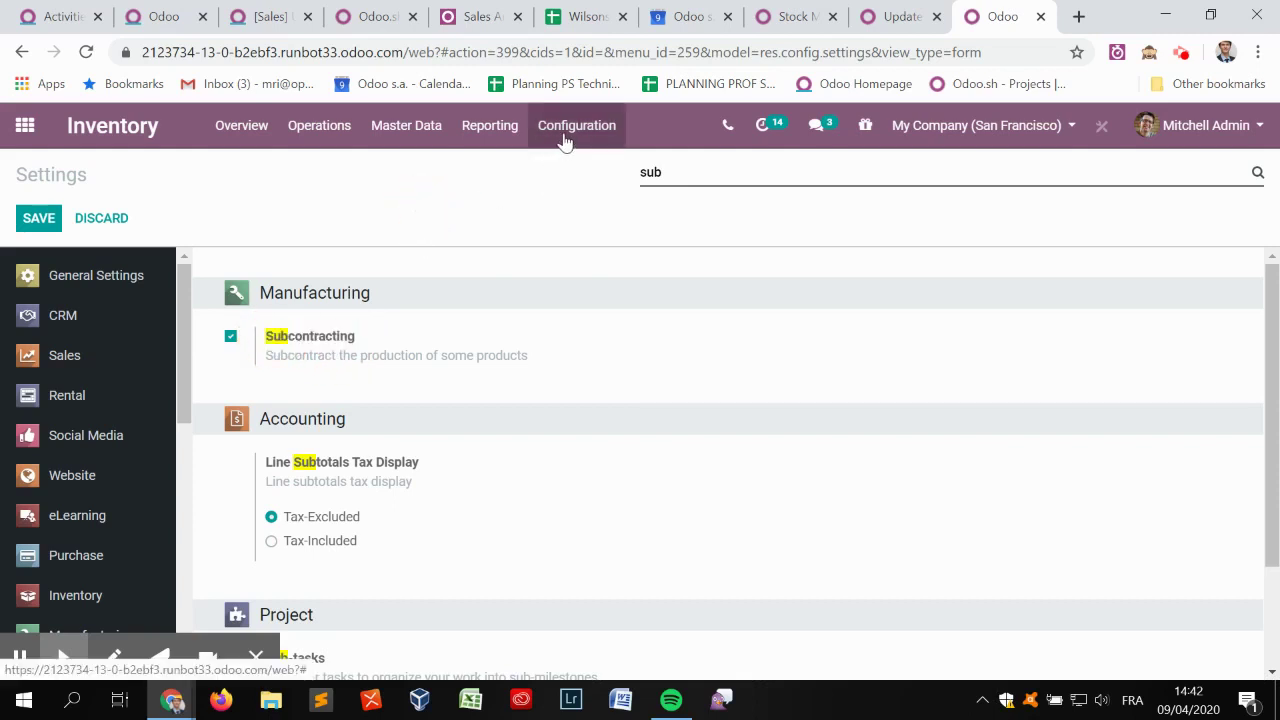
left_click(574, 126)
- Inspect the existing Subcontracting Location in the stock locations list
left_click(608, 243)
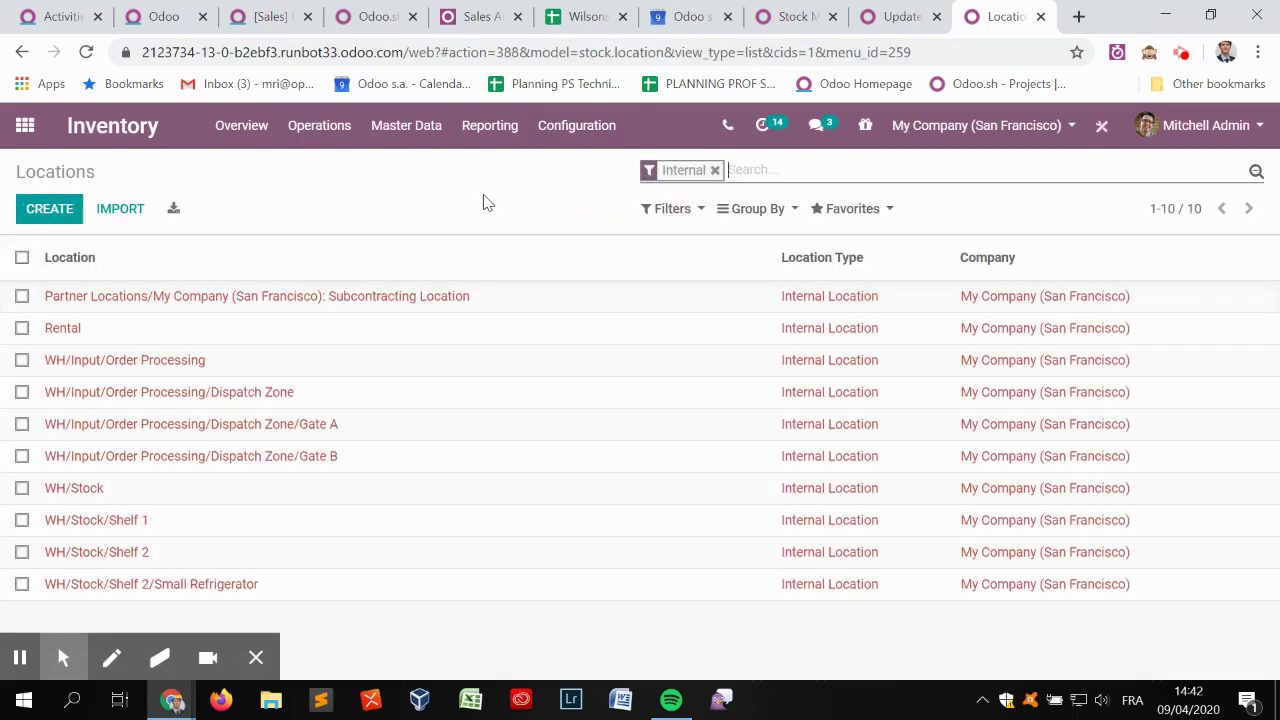
left_click(462, 298)
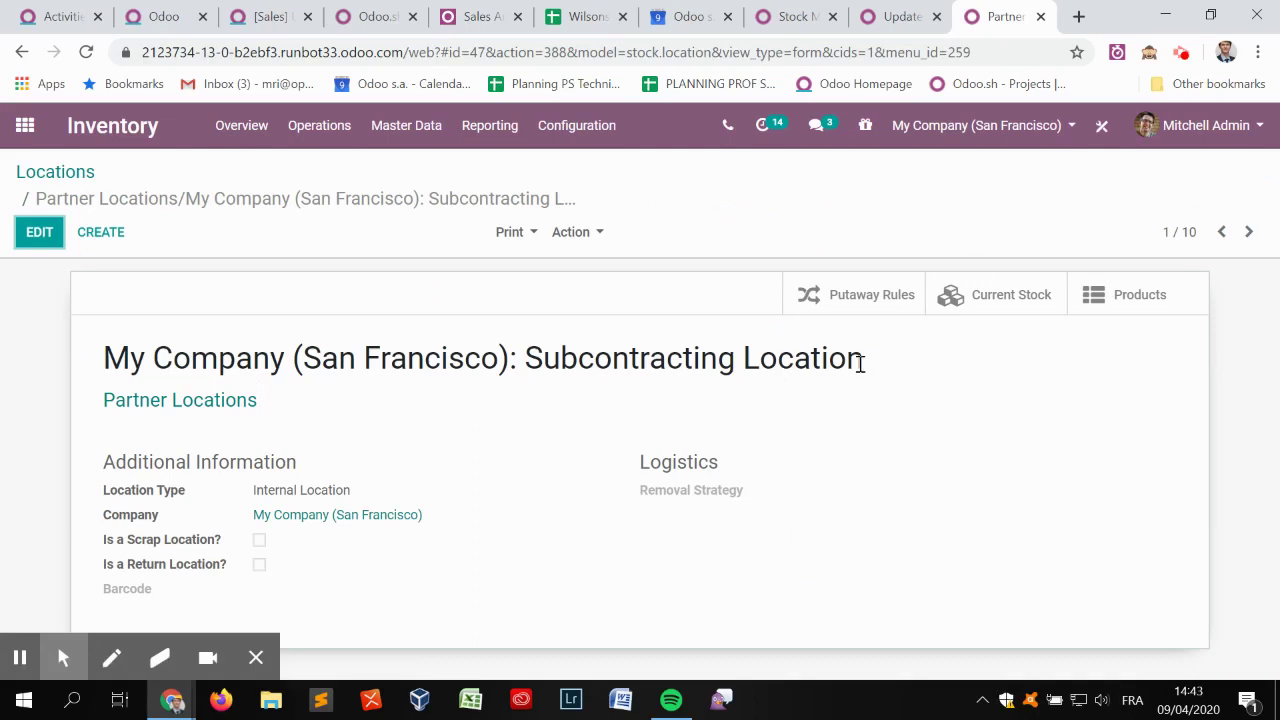
left_click_drag(875, 358, 100, 358)
left_click(424, 357)
left_click(50, 172)
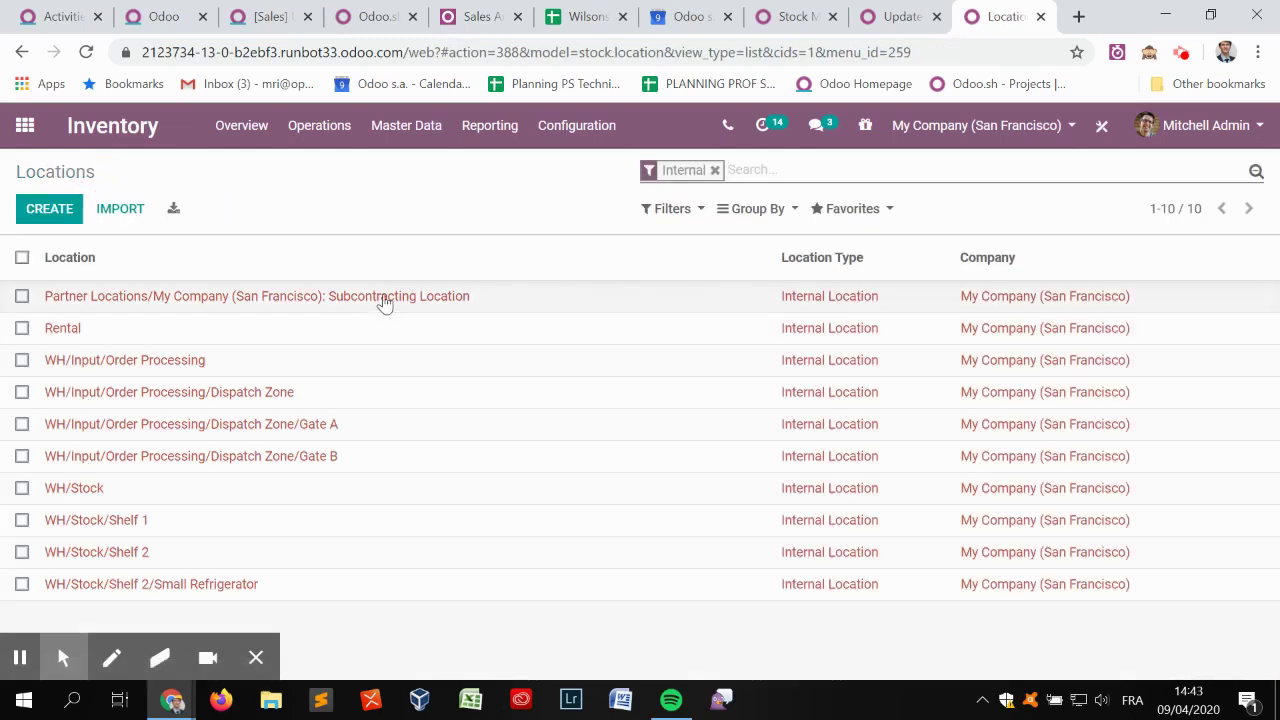
- Create location 'Sub 1' with Subcontracting Location as its parent
left_click(62, 212)
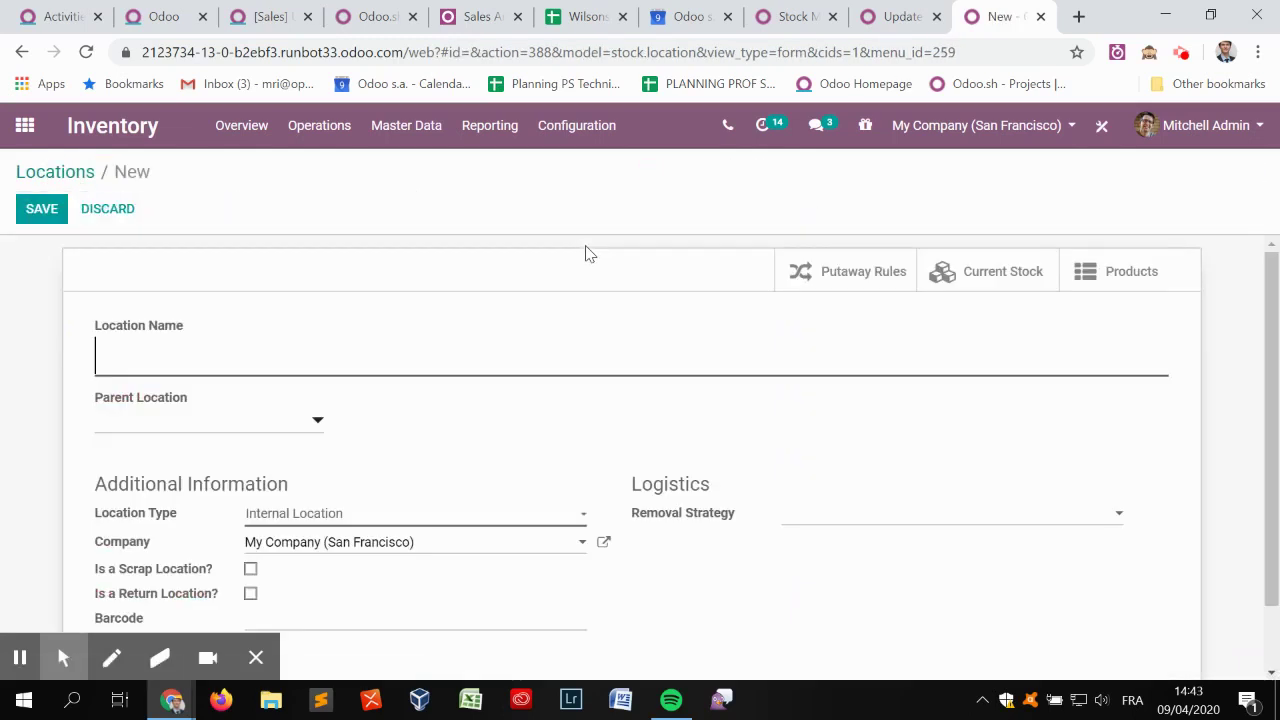
type("Sub 1")
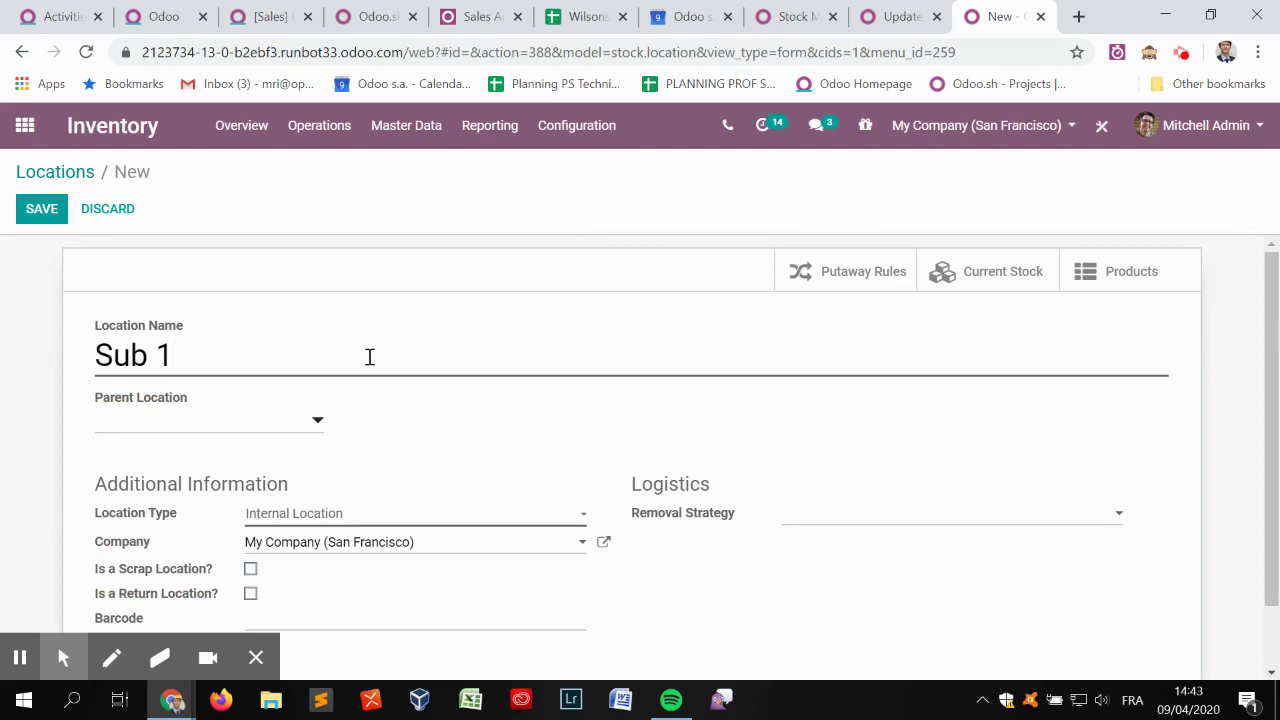
left_click(266, 423)
type("subc")
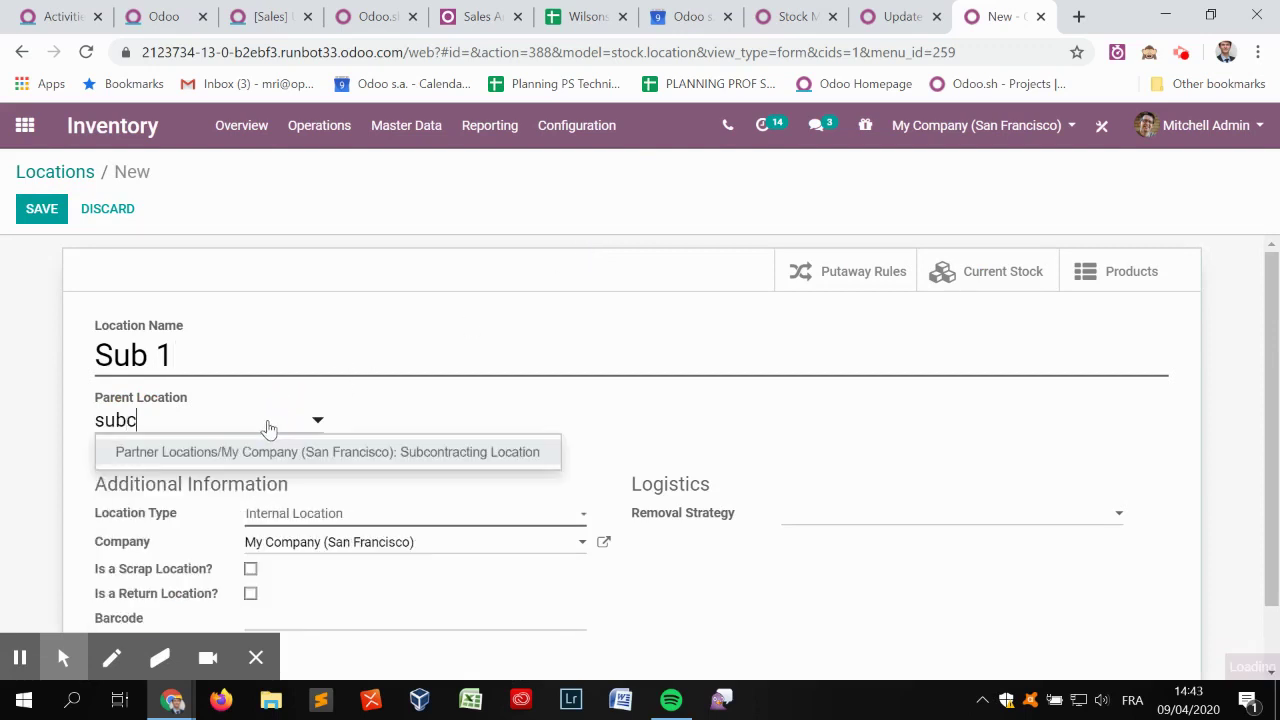
left_click(272, 452)
left_click(41, 208)
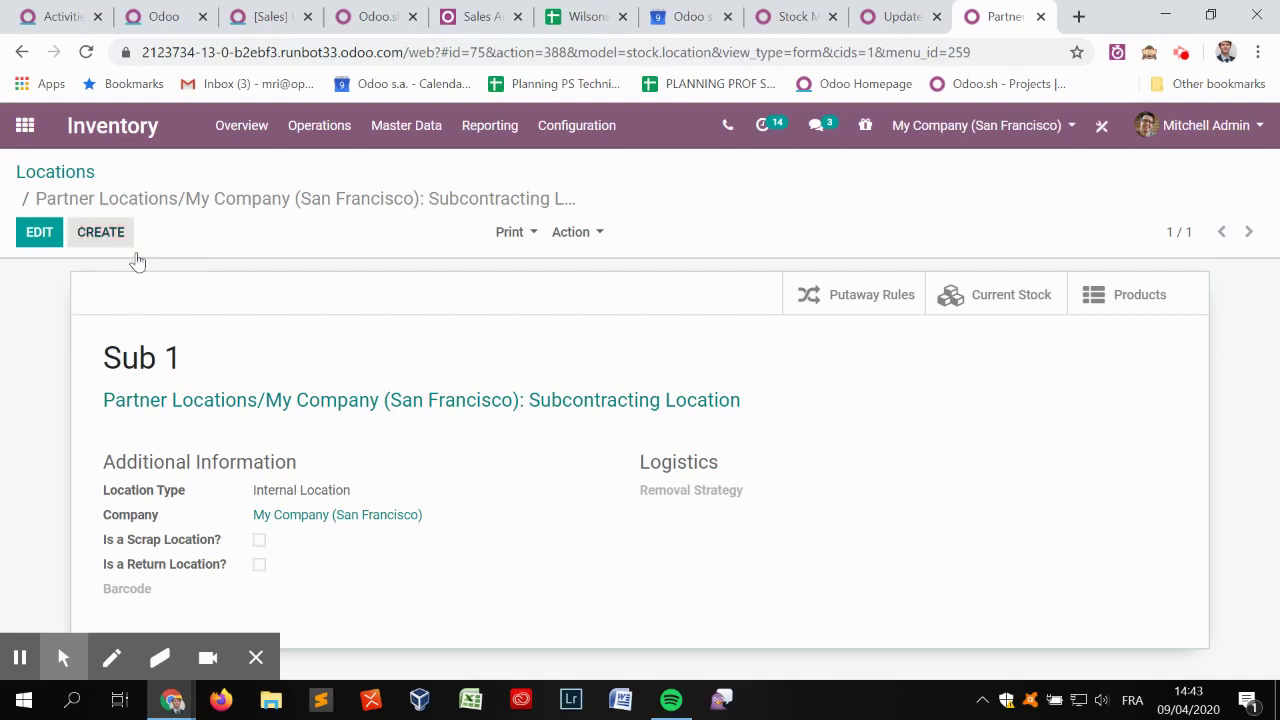
left_click_drag(178, 358, 98, 360)
left_click(60, 170)
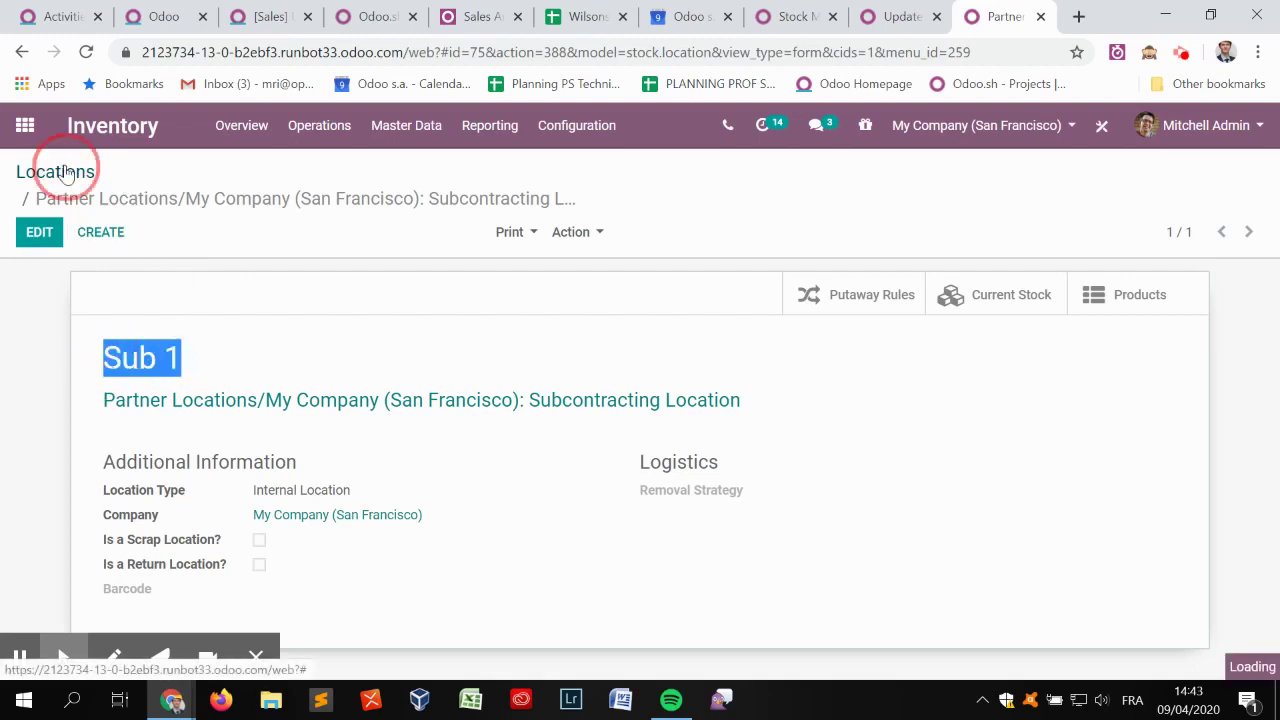
- Create location 'Sub 2', also under Subcontracting Location
left_click(50, 208)
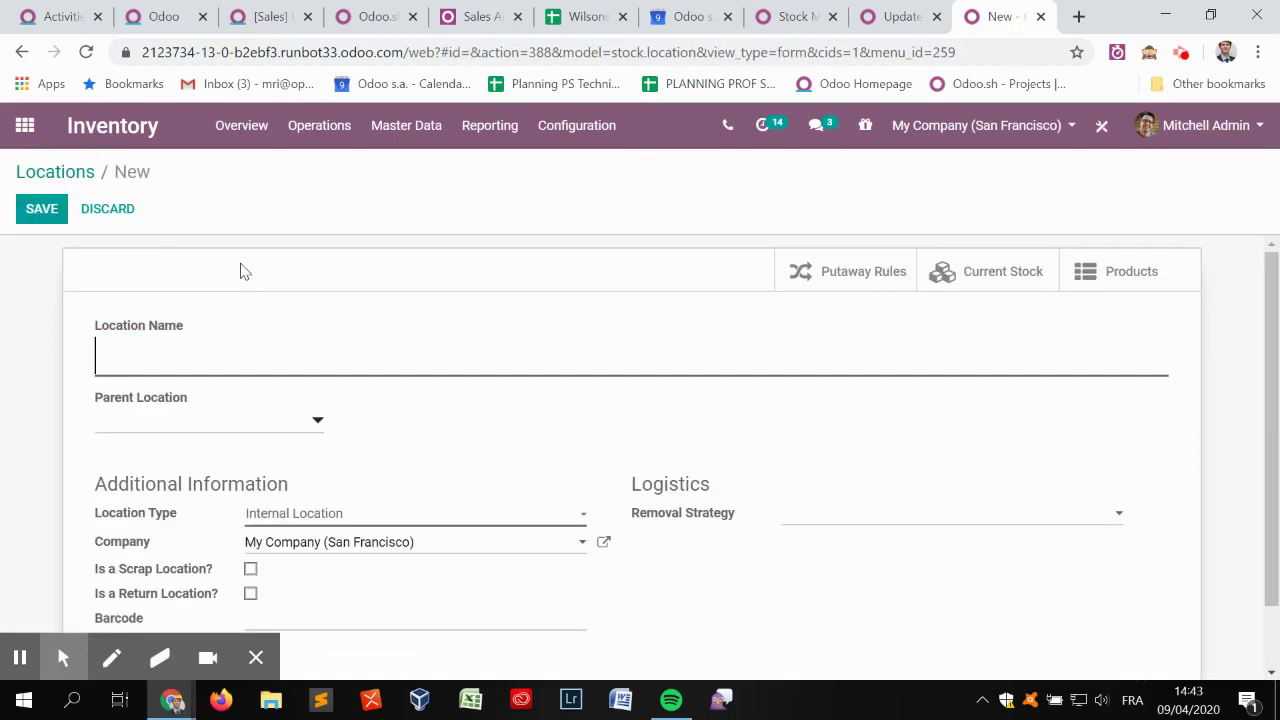
type("Sub 2")
left_click(250, 432)
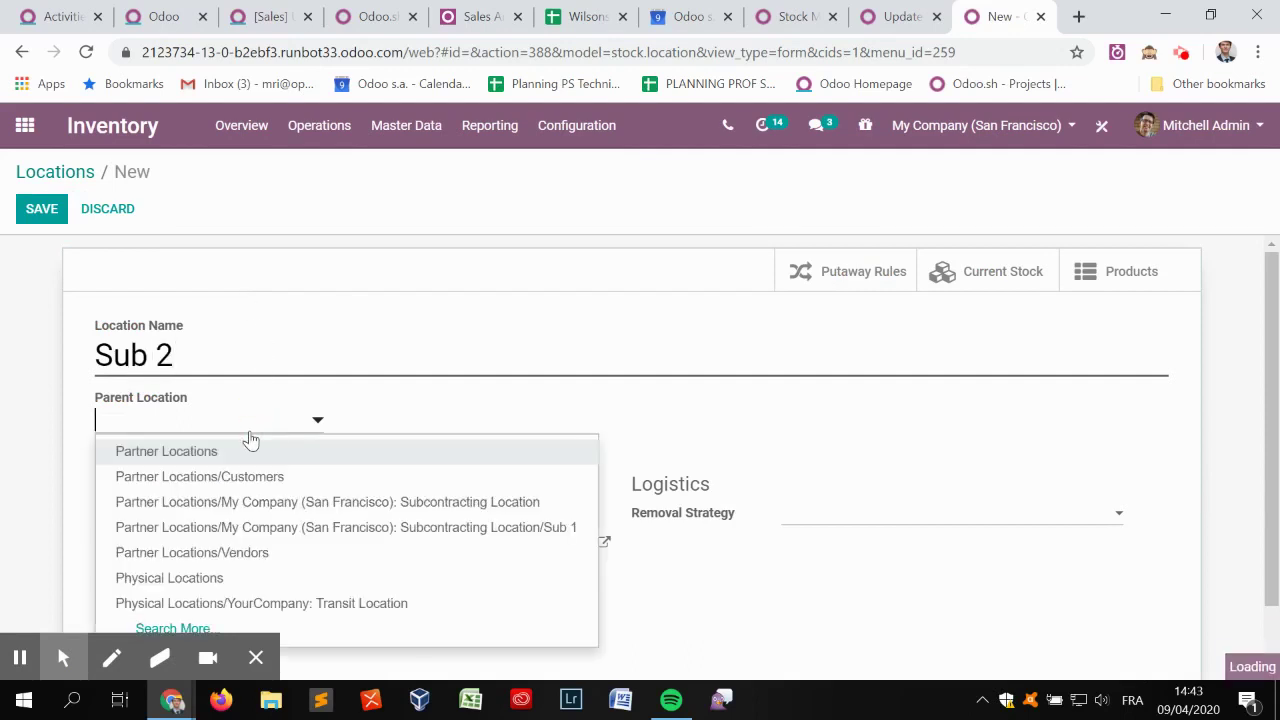
type("sub")
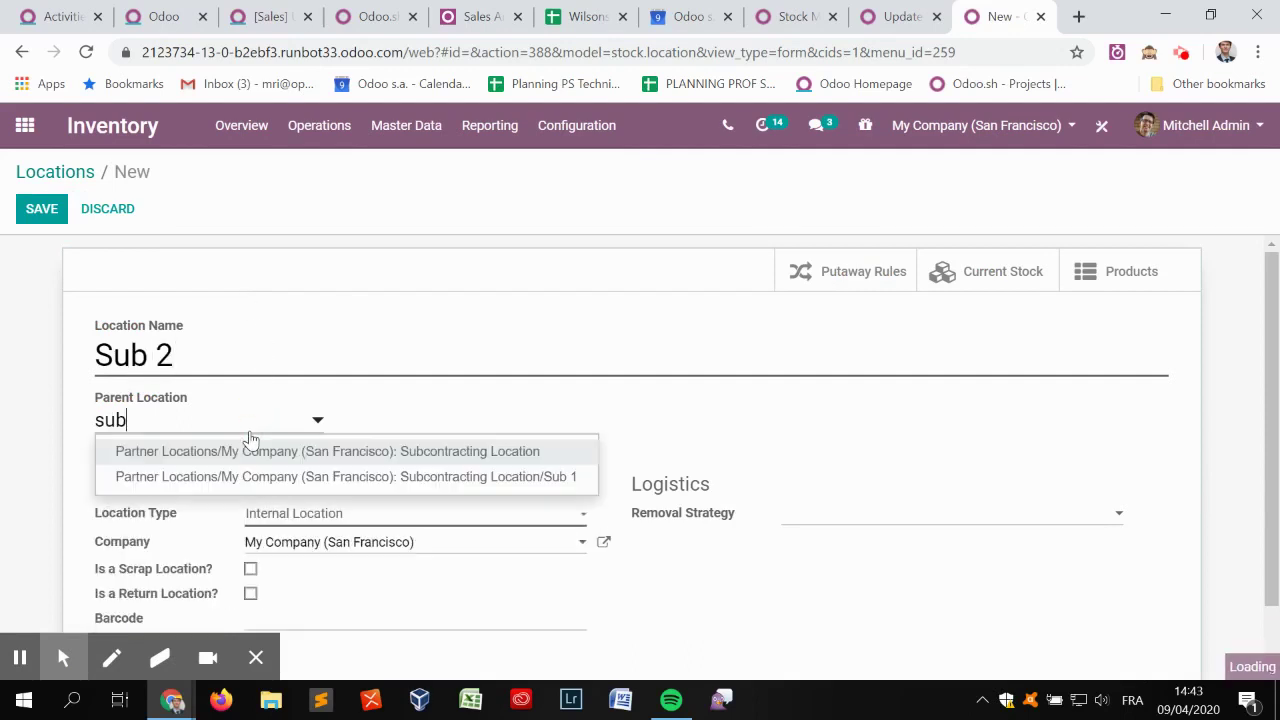
left_click(258, 452)
left_click(42, 209)
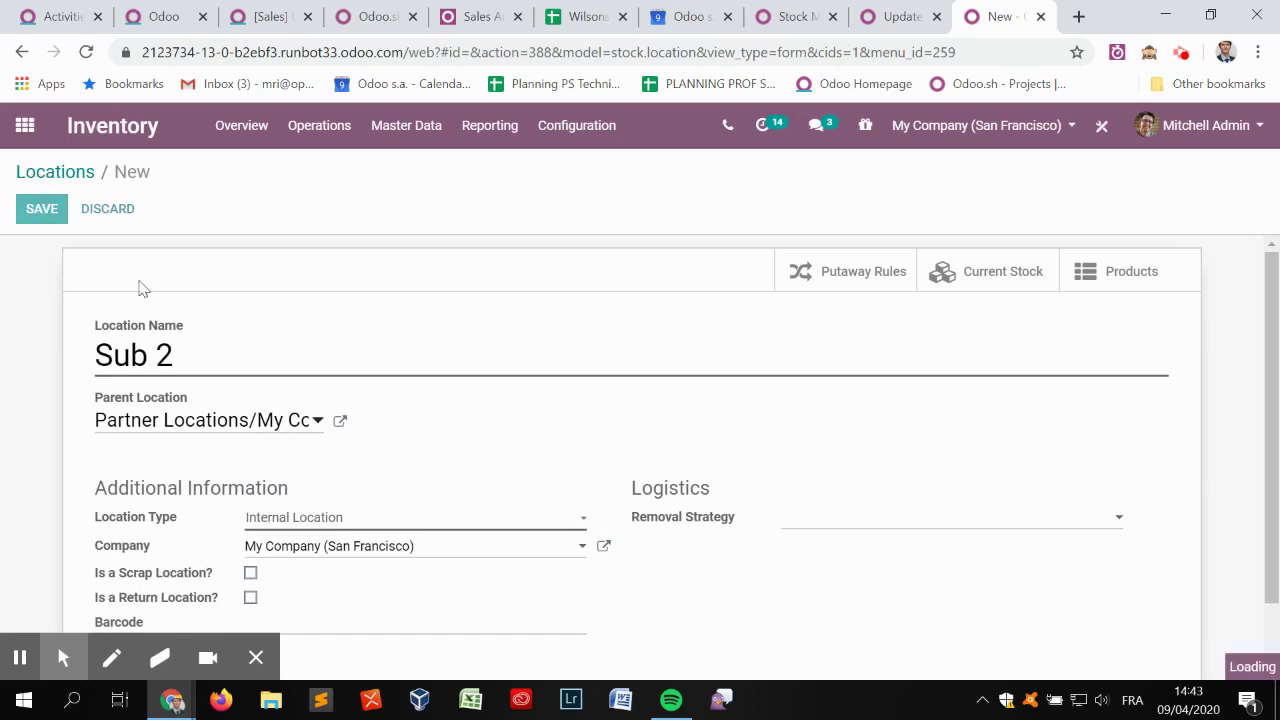
left_click(52, 170)
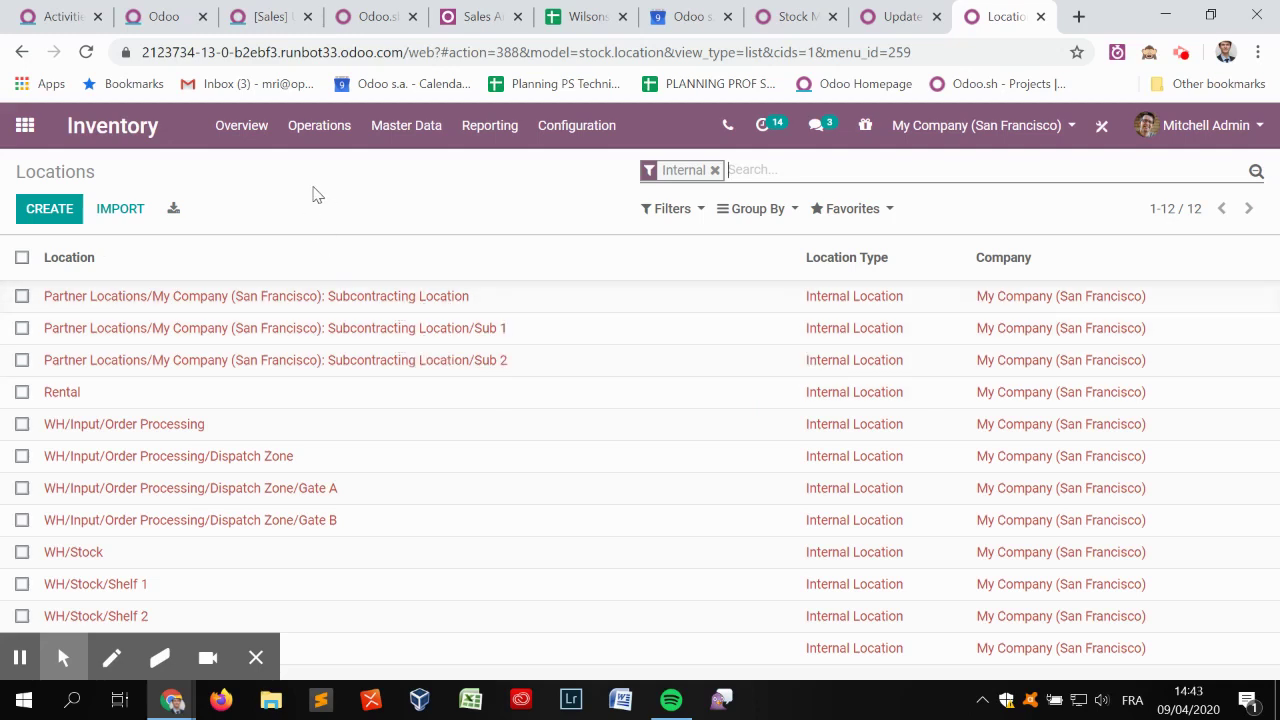
- Go from the home menu to the Purchase app's vendors list
left_click(25, 125)
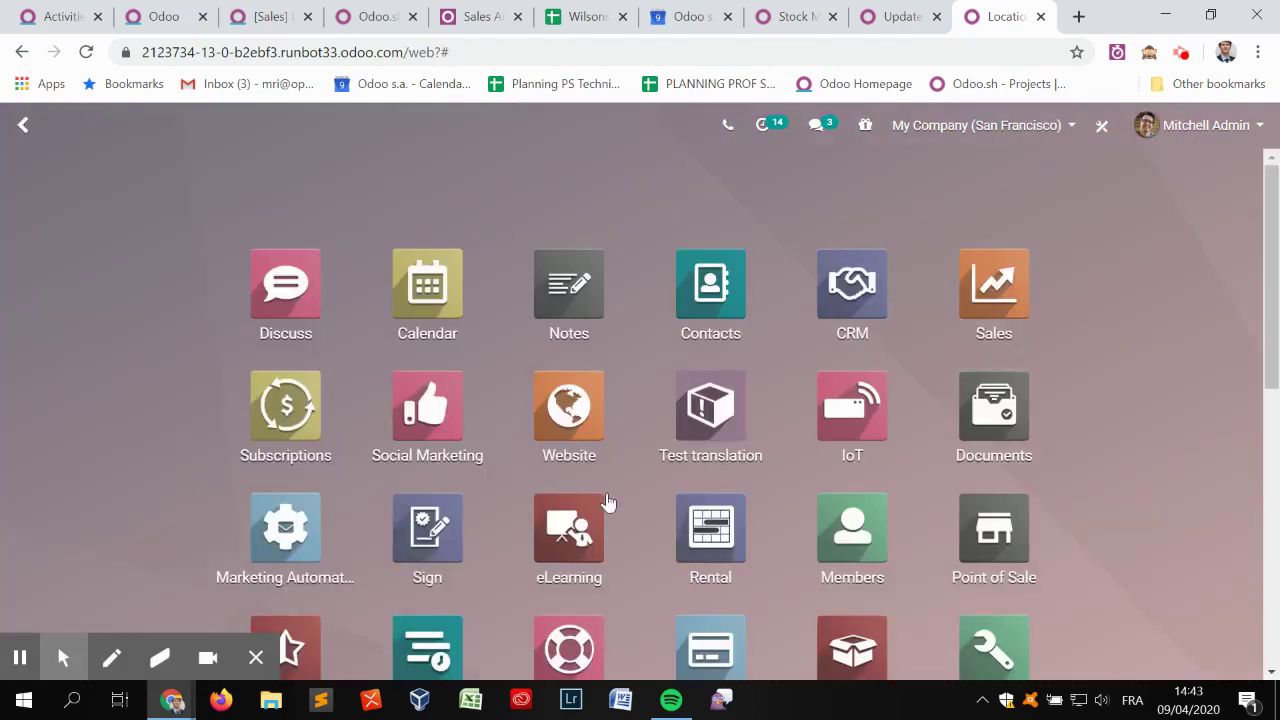
scroll(606, 503, "down", 2)
key("Return")
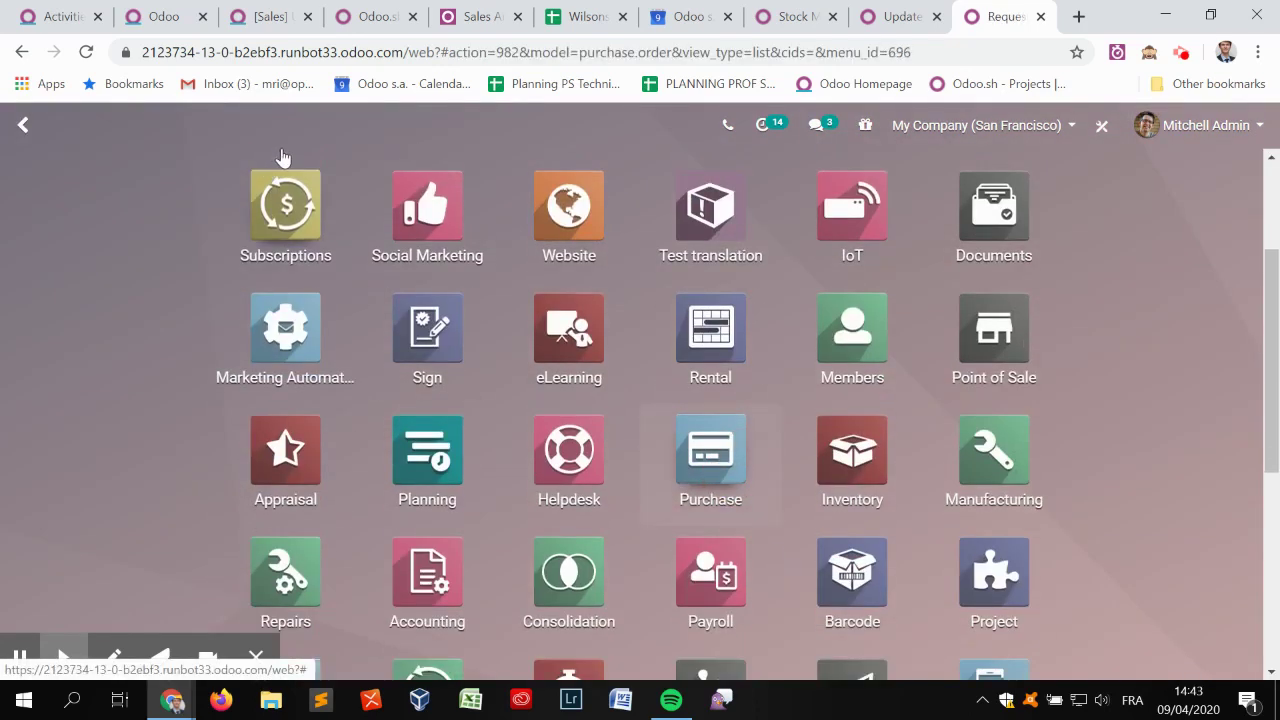
left_click(301, 125)
mouse_move(258, 125)
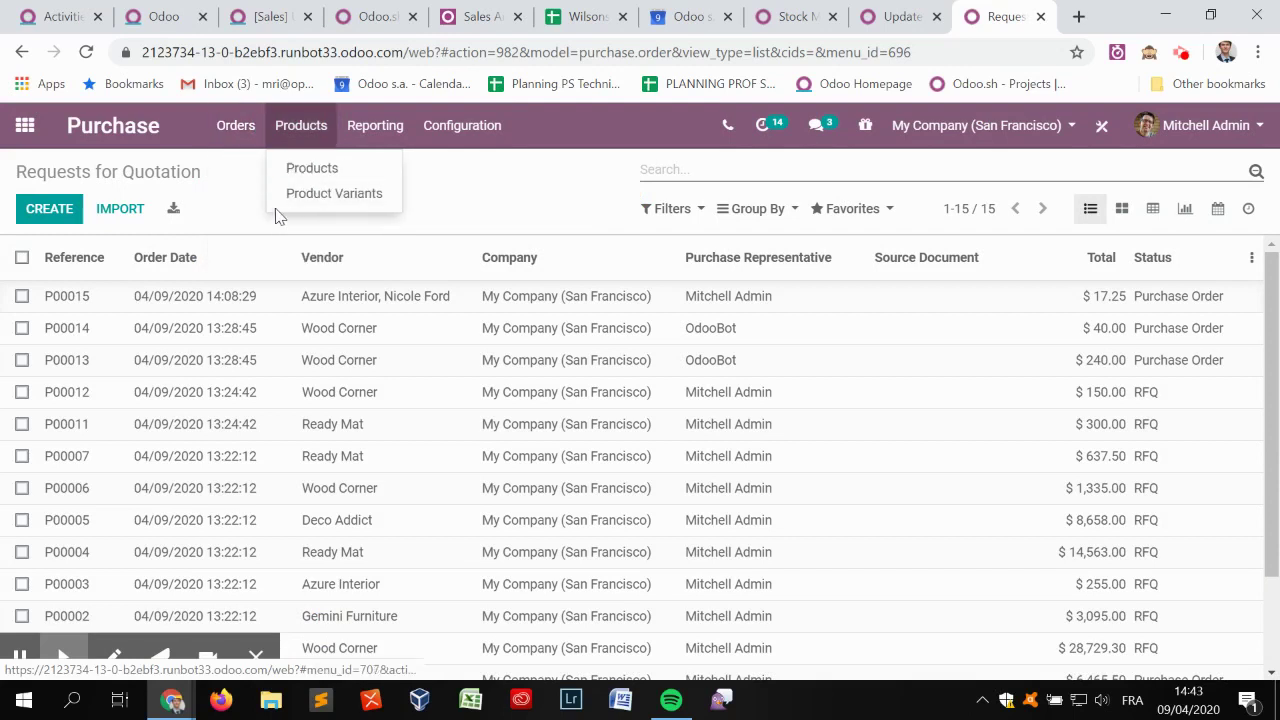
left_click(266, 219)
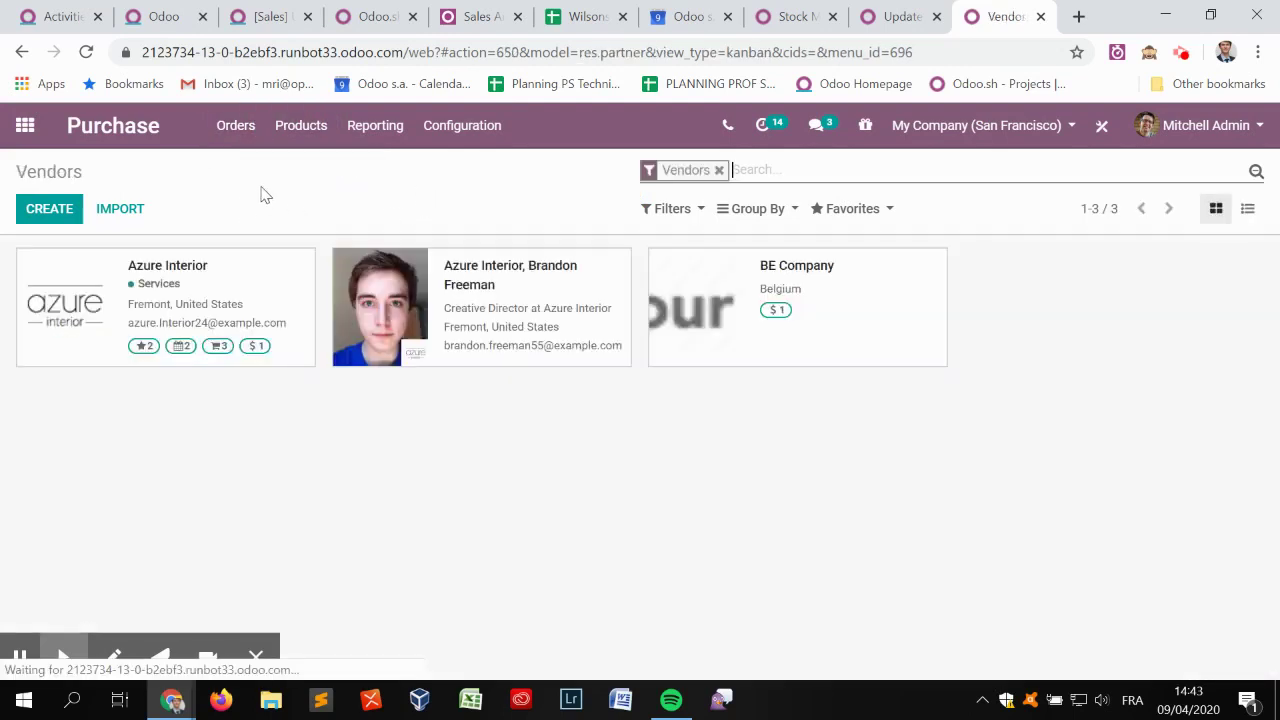
- Create and save company vendor 'Subcontractor 1', reviewing its Sales & Purchase settings
left_click(52, 209)
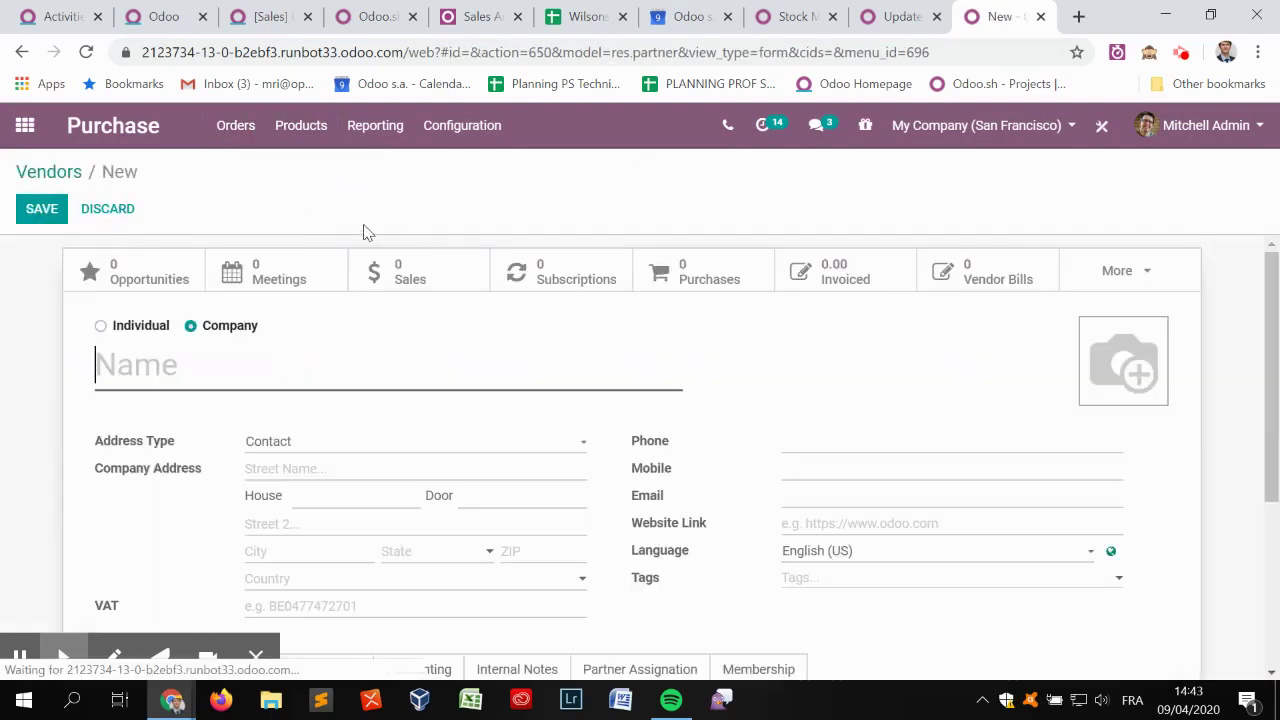
type("Subc")
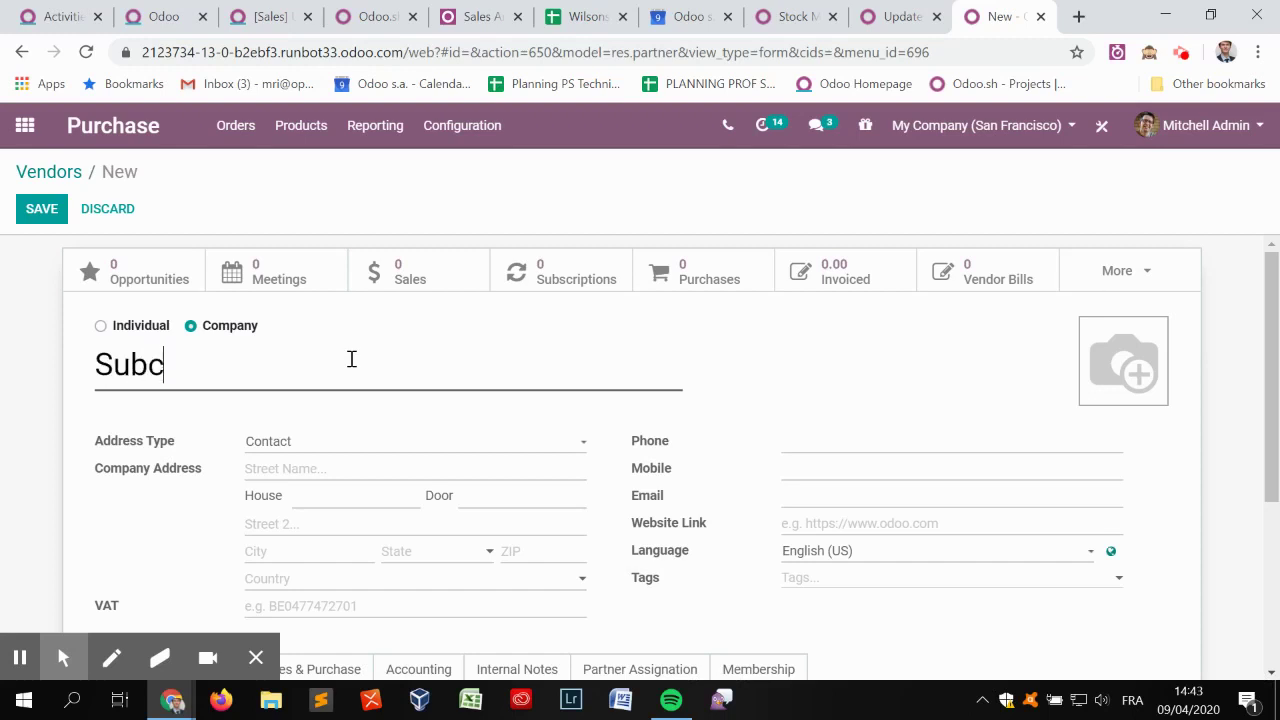
type("ontractors 1")
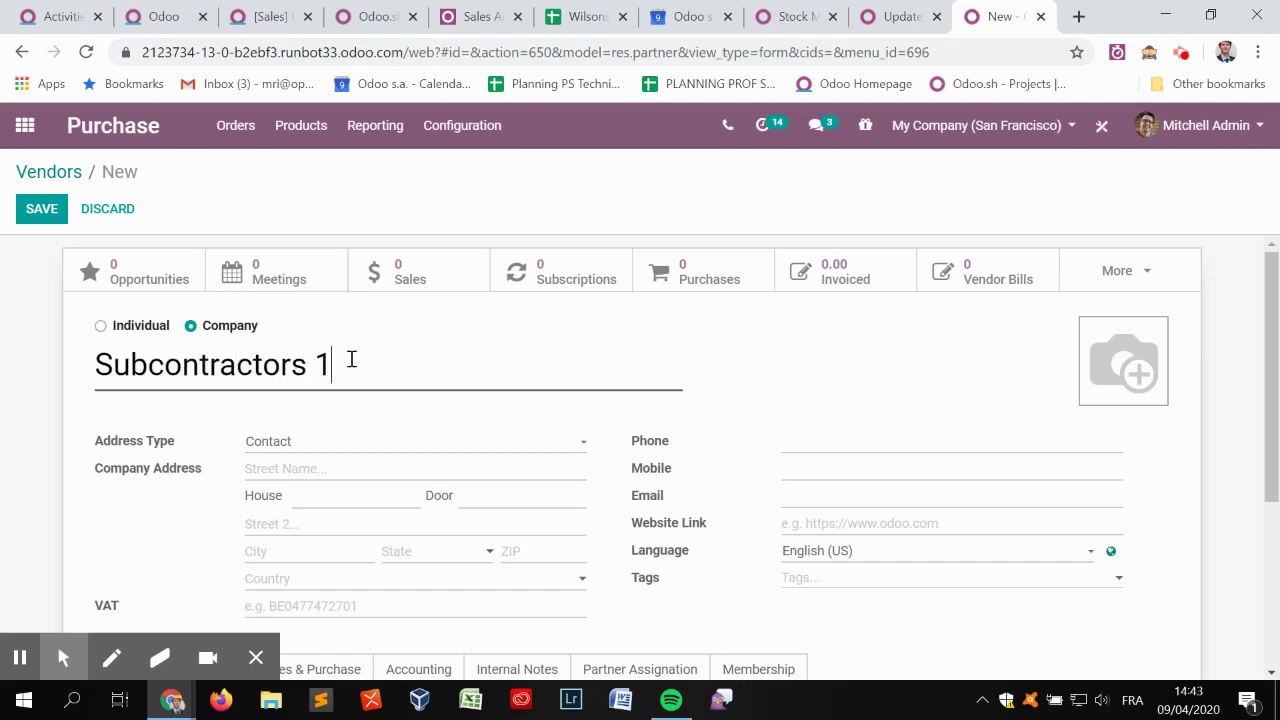
key("BackSpace")
key("BackSpace")
key("BackSpace")
type("1")
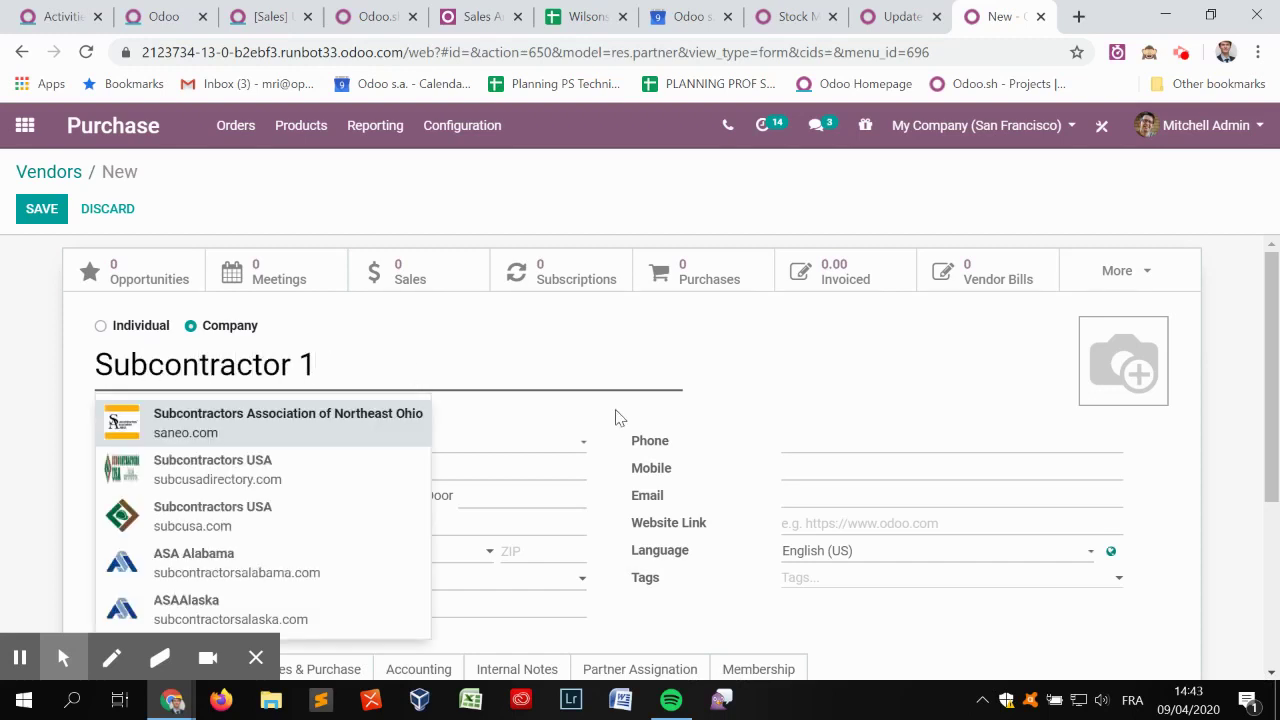
left_click(746, 368)
scroll(640, 532, "down", 2)
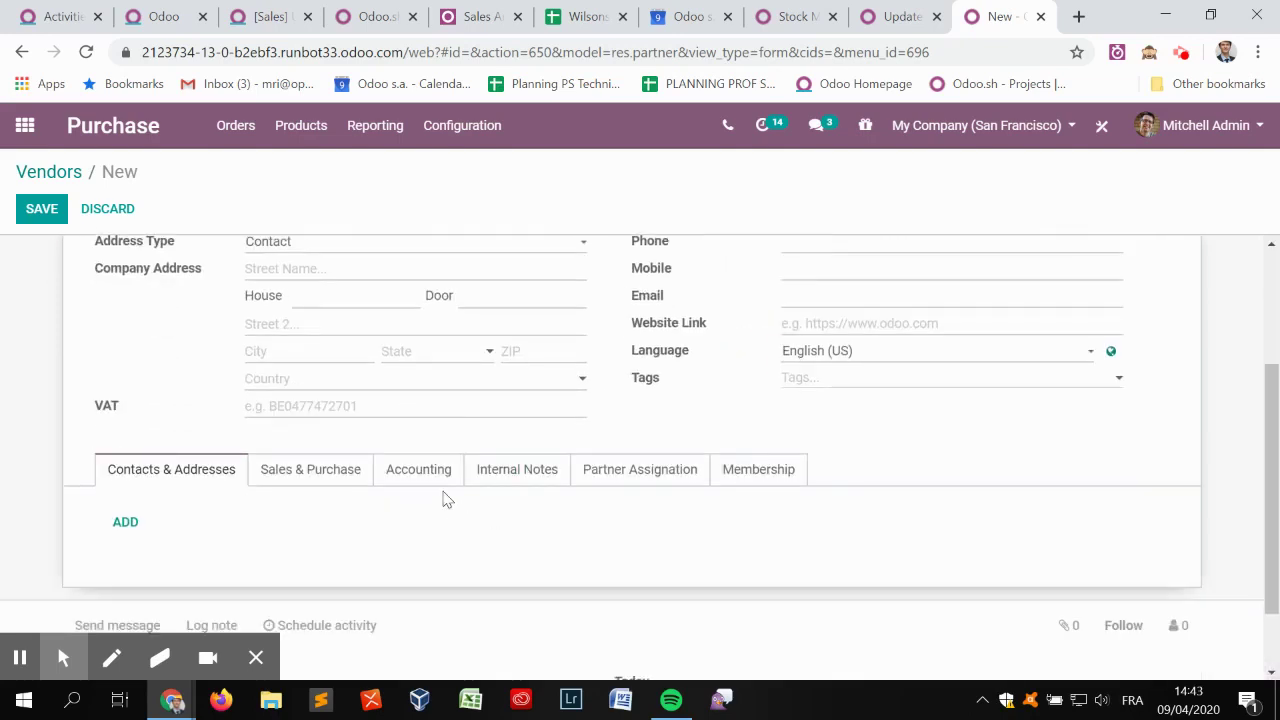
left_click(367, 461)
scroll(431, 417, "down", 4)
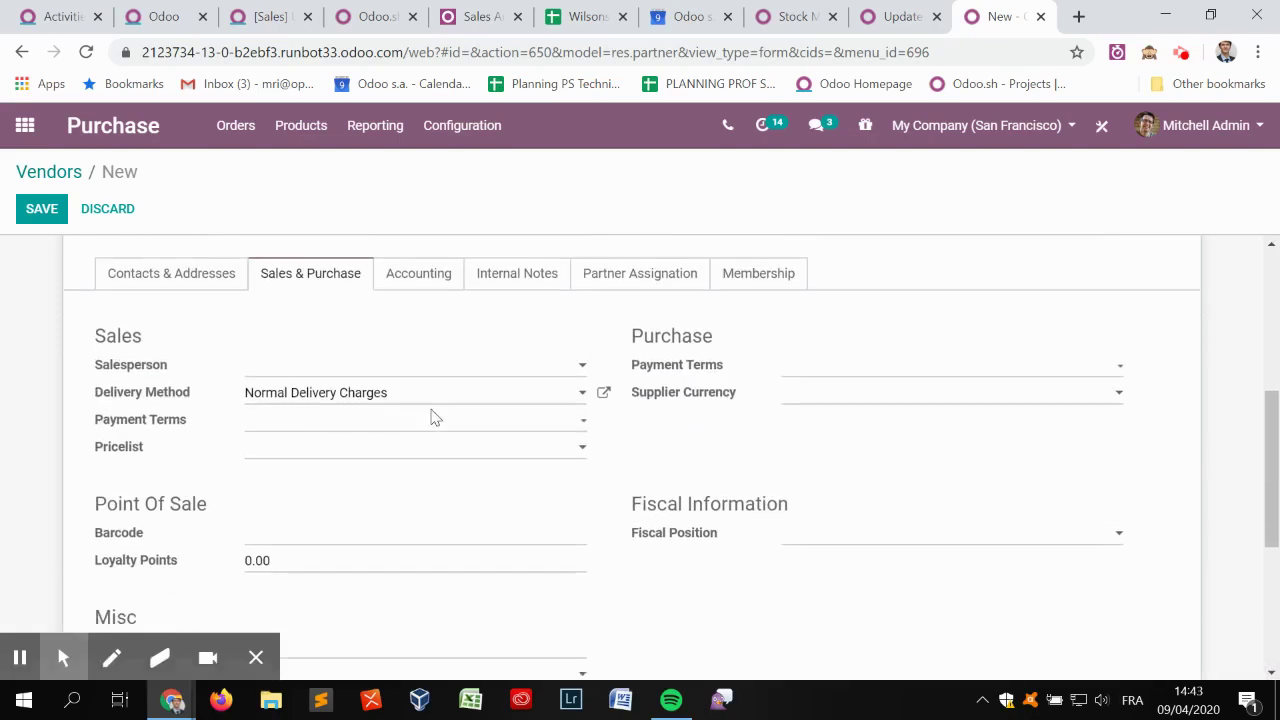
scroll(620, 545, "up", 5)
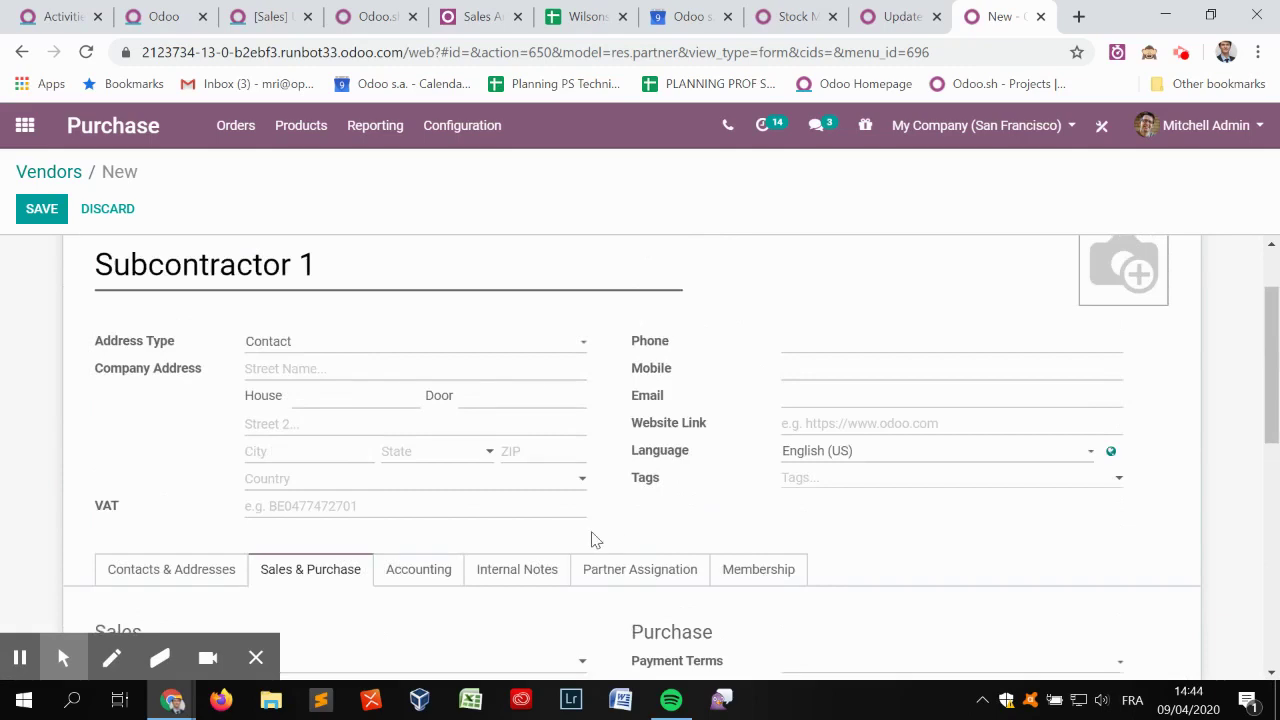
scroll(563, 531, "down", 4)
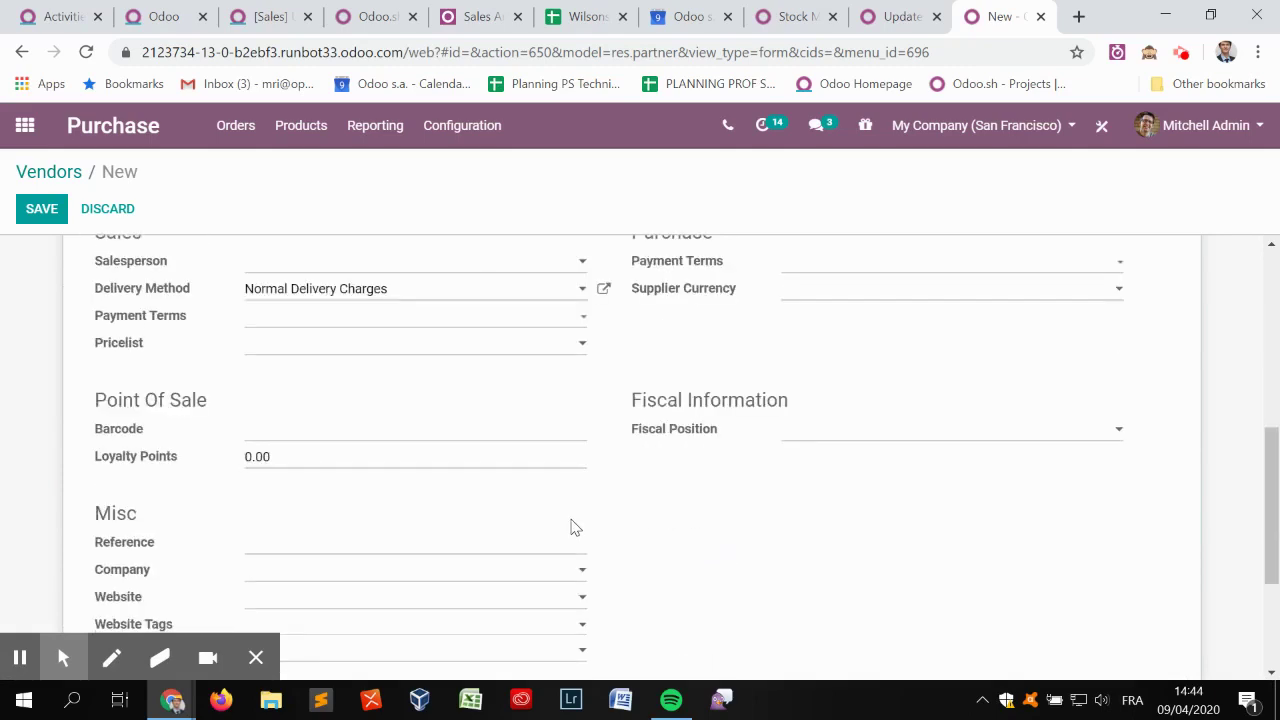
scroll(575, 527, "up", 6)
left_click(41, 208)
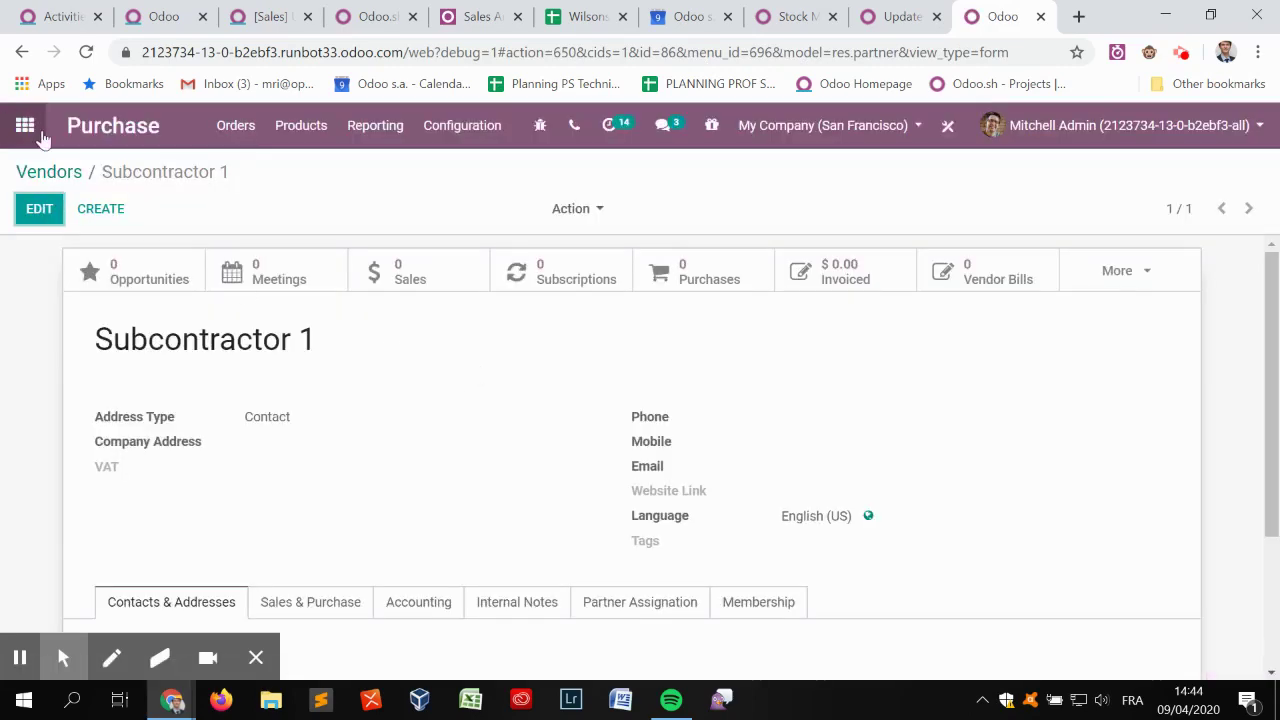
- Set Subcontractor 1's subcontractor location to Sub 1 and save
left_click(42, 208)
scroll(338, 540, "down", 3)
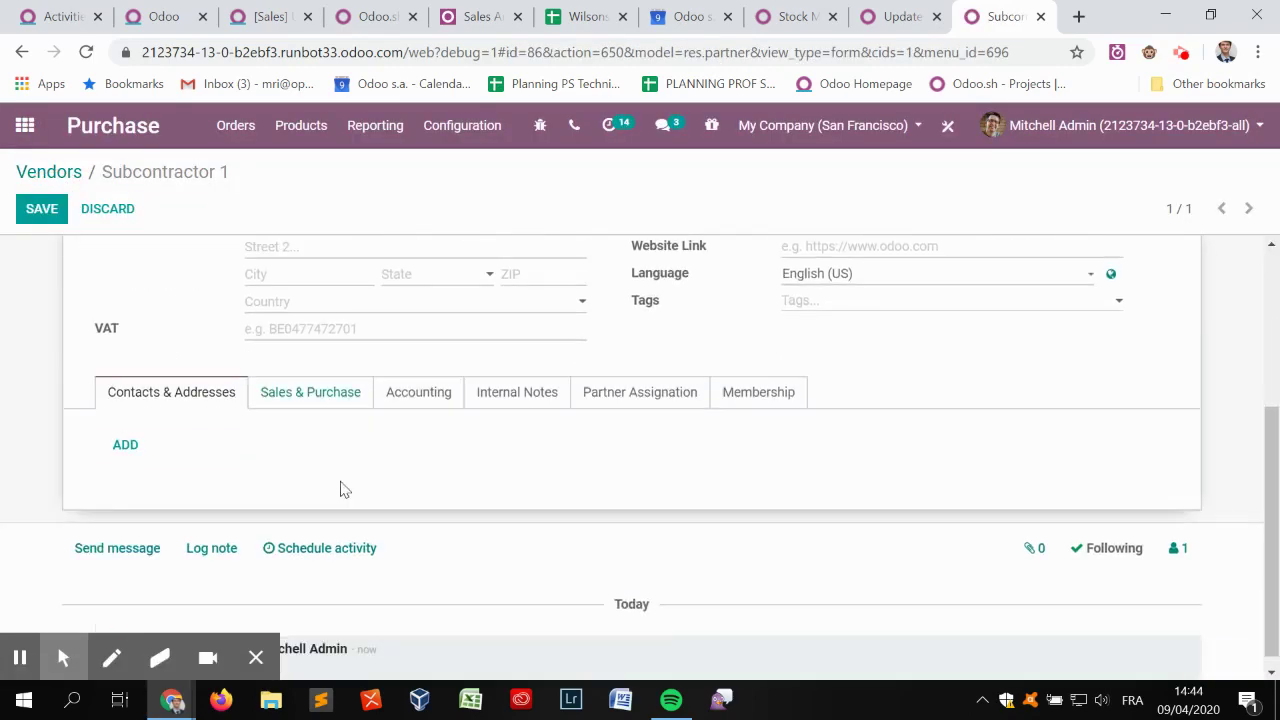
left_click(308, 372)
scroll(345, 490, "down", 5)
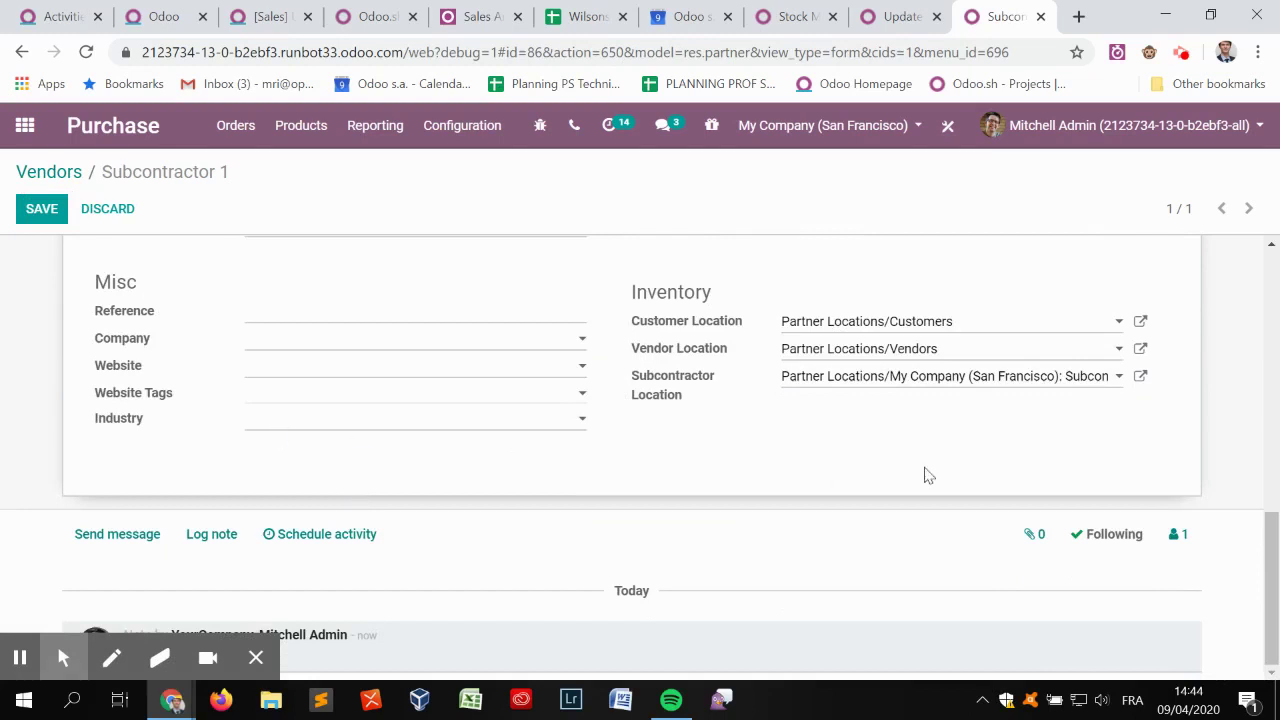
left_click(976, 388)
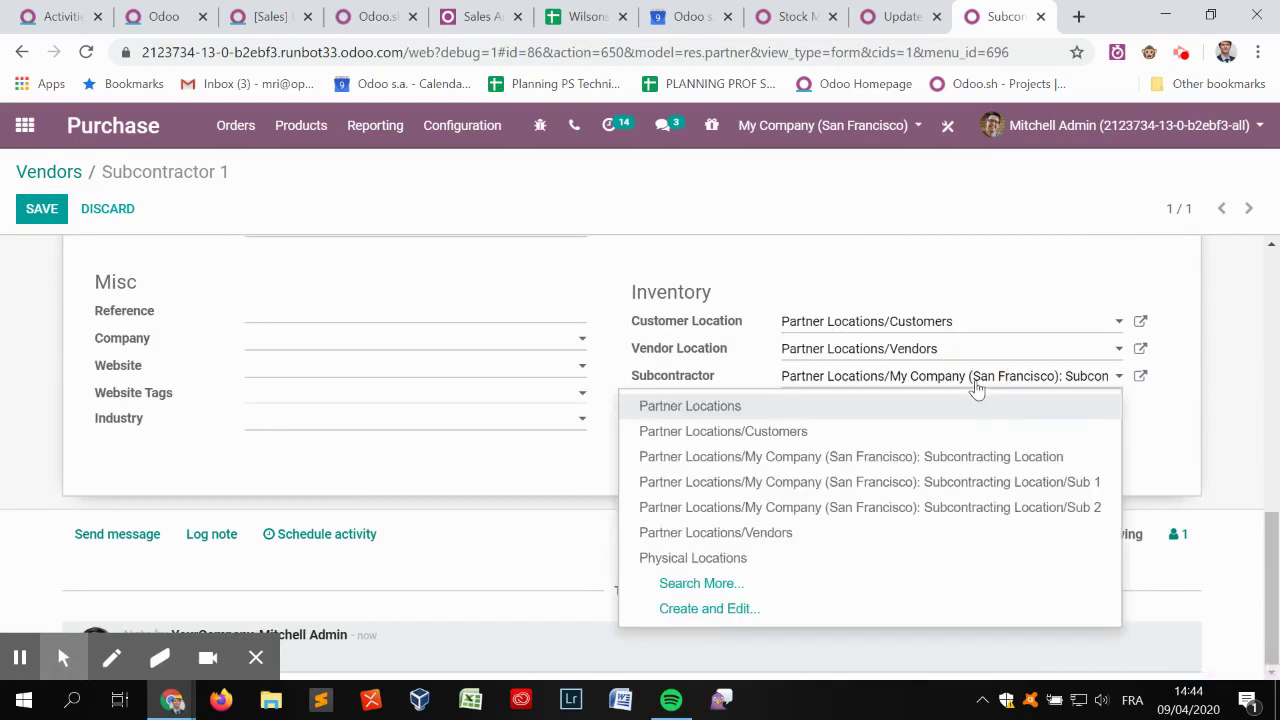
left_click(920, 484)
scroll(697, 457, "up", 10)
scroll(771, 434, "down", 7)
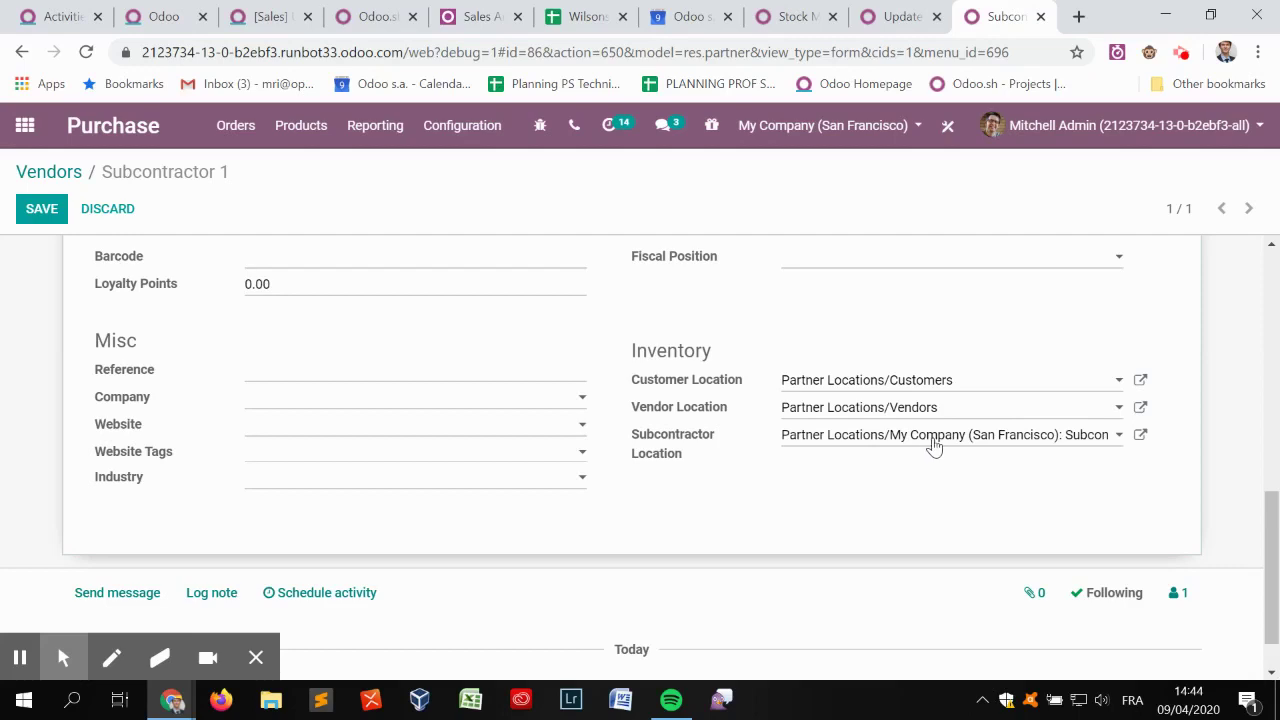
left_click(41, 208)
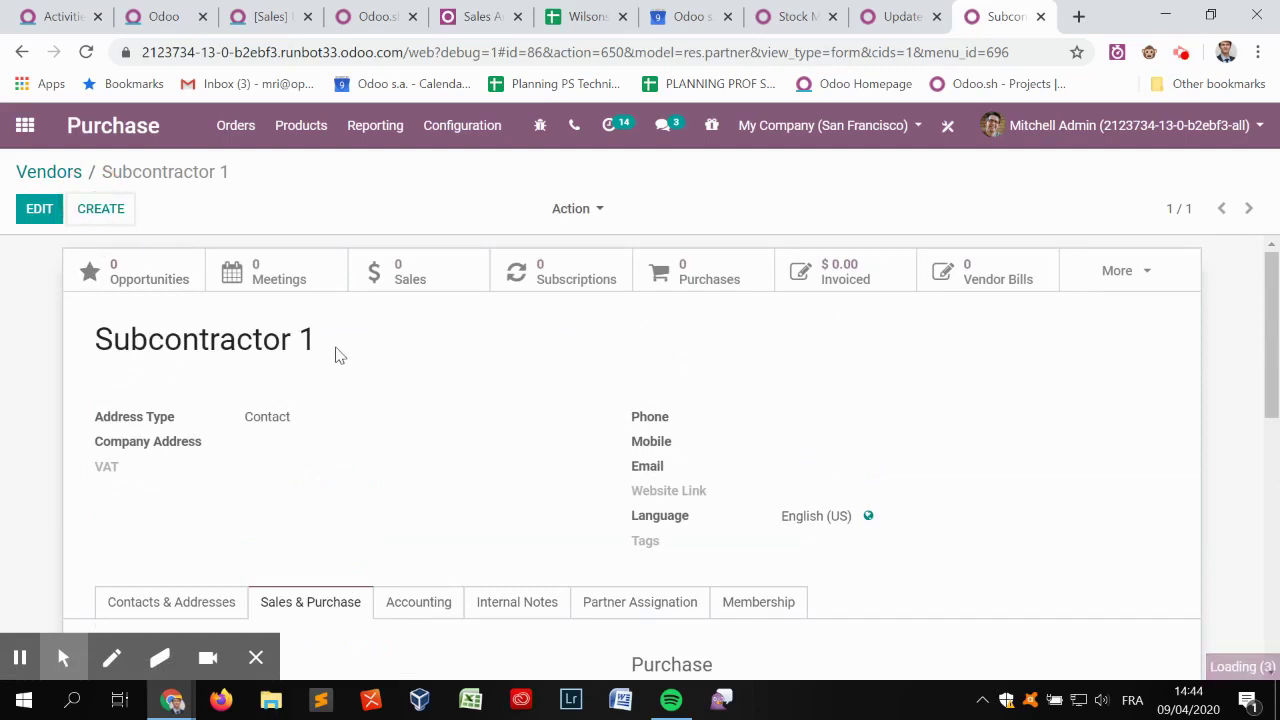
- Create vendor 'Subcontractor 2' with subcontractor location Sub 2, save, and return to vendors
key("alt+c")
type("Subcon")
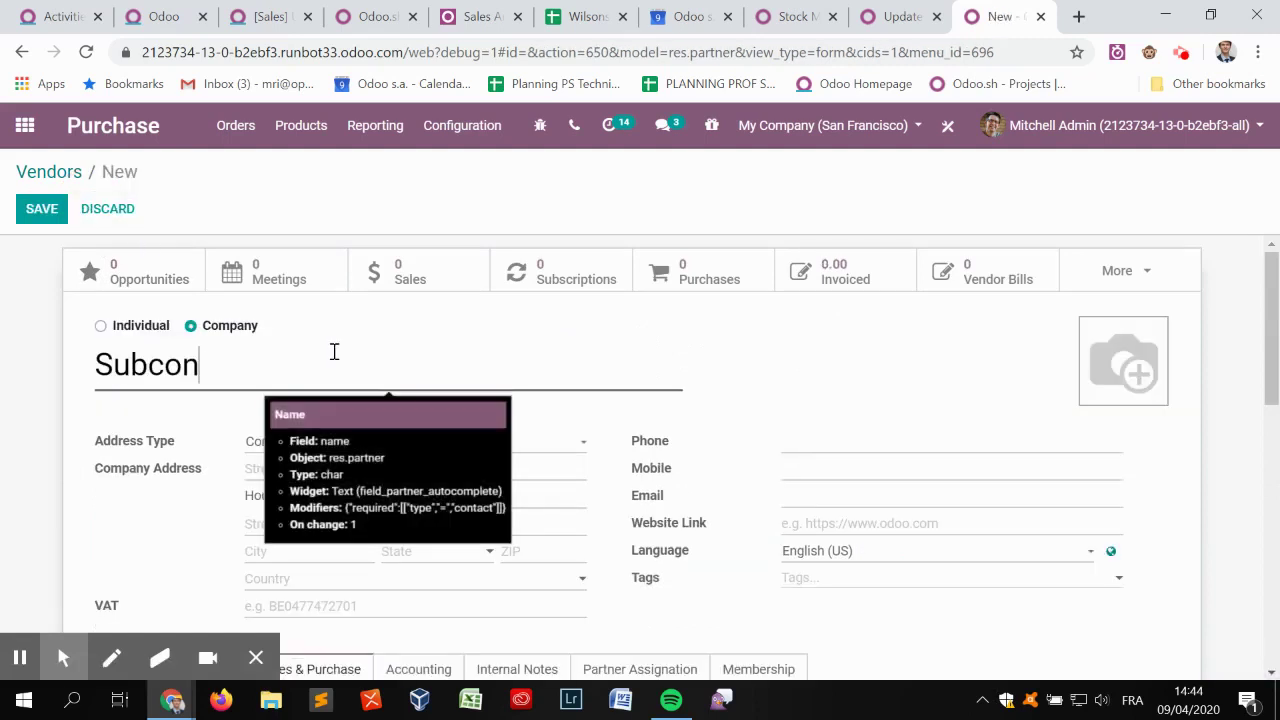
type("tractor 2")
scroll(474, 343, "down", 3)
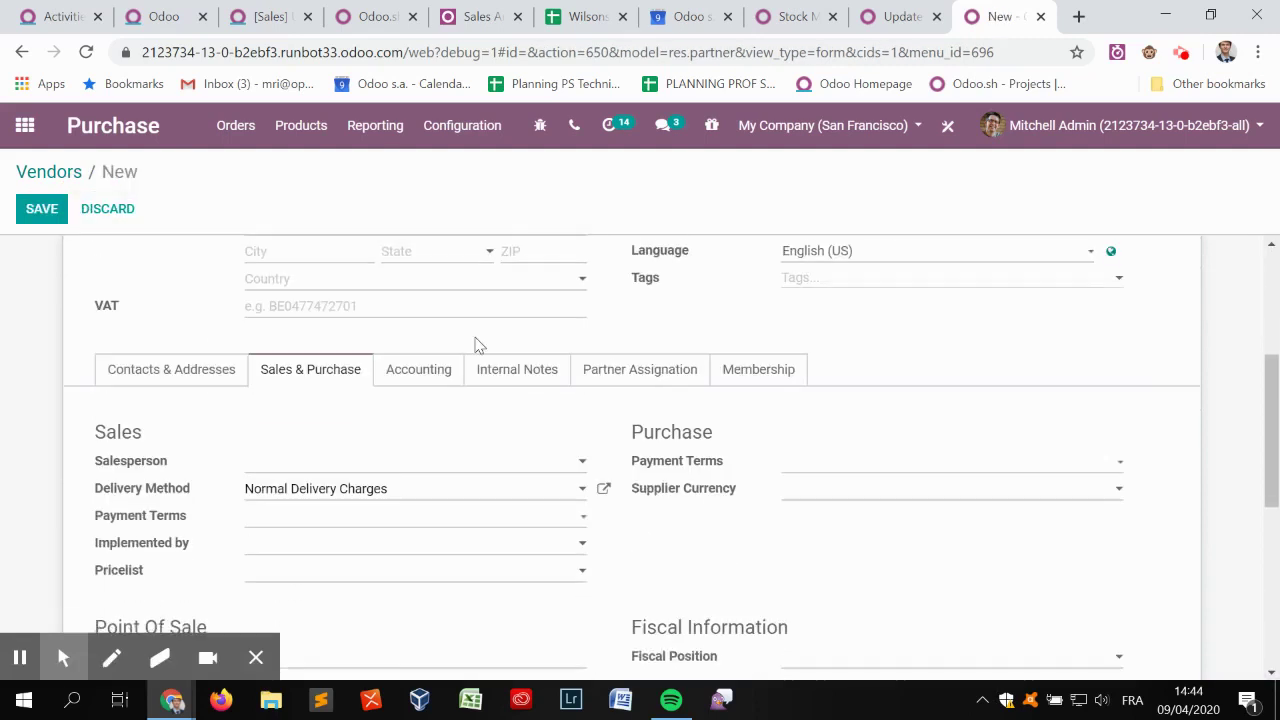
scroll(432, 400, "down", 5)
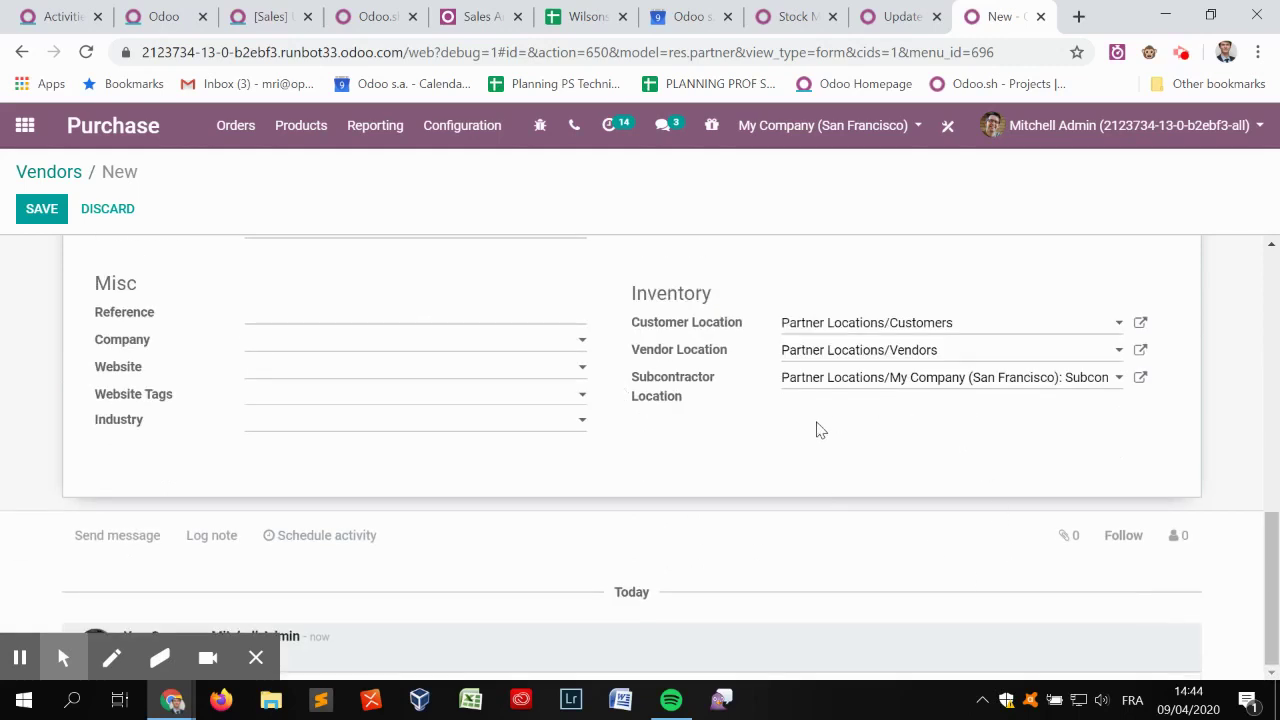
left_click(880, 383)
left_click(1008, 467)
left_click(30, 208)
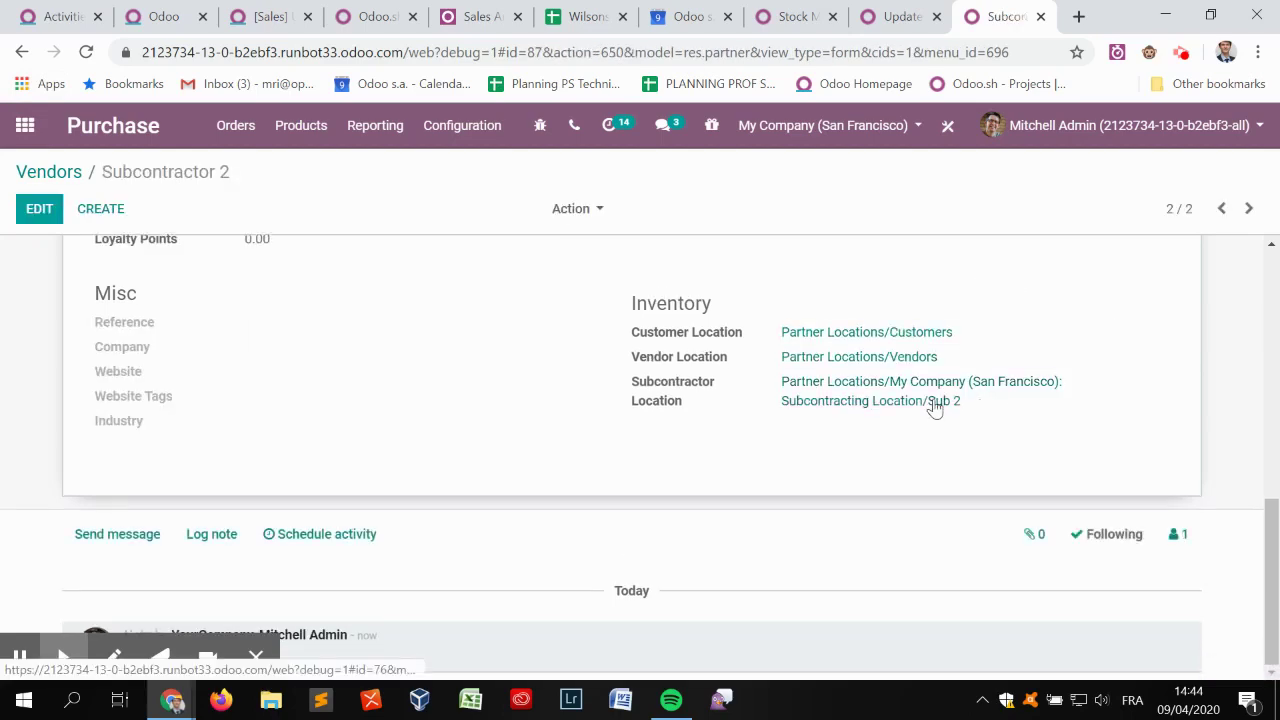
scroll(780, 430, "up", 10)
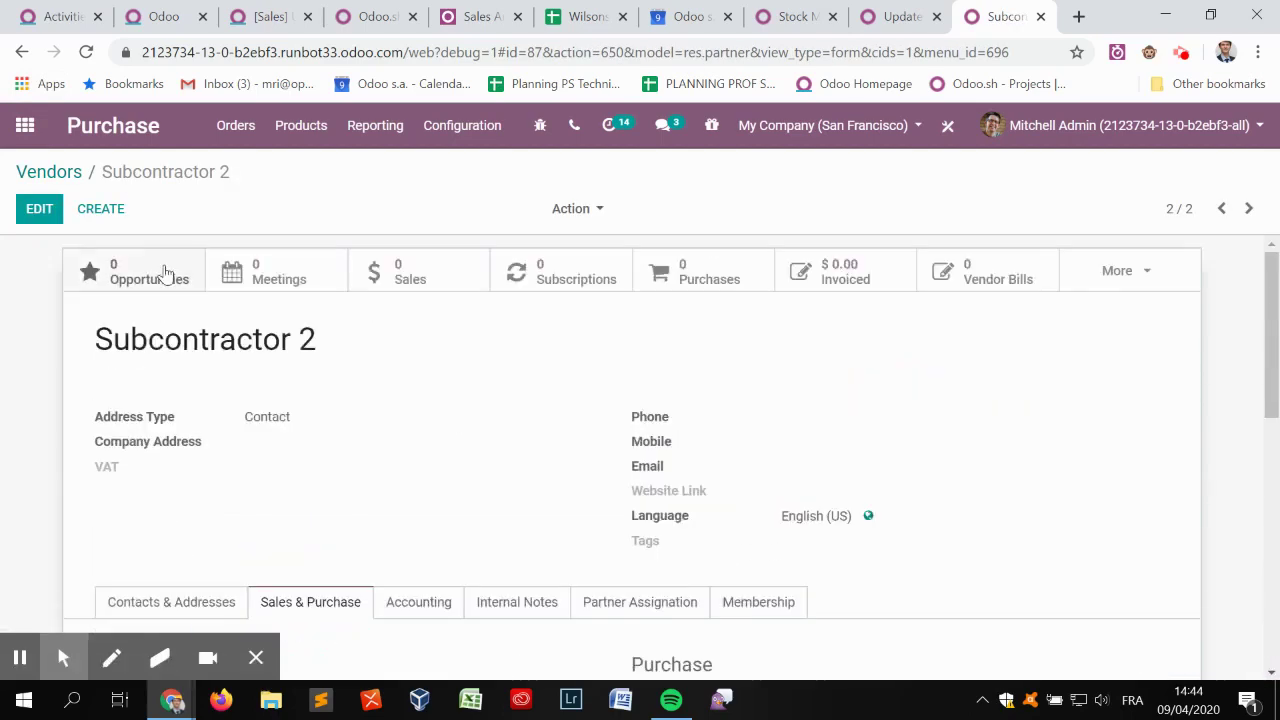
left_click(60, 174)
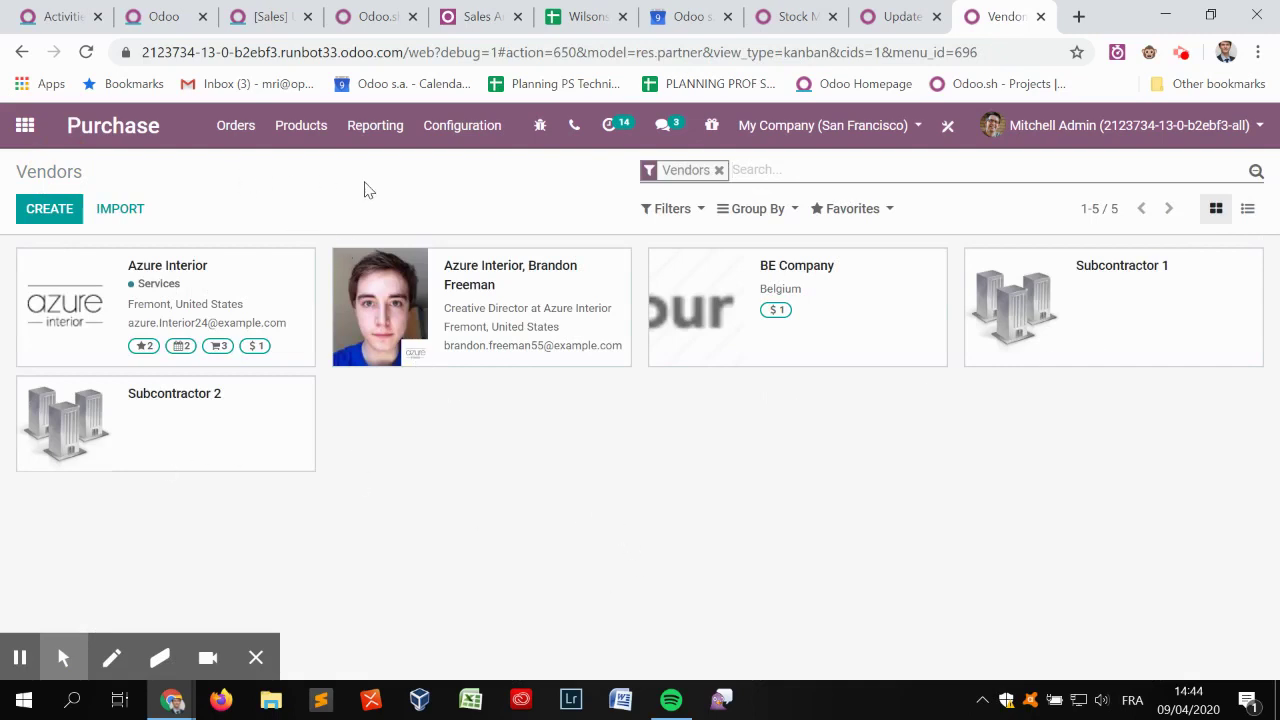
left_click(312, 128)
- Create storable product 'Subcontracted Product MRI' with the Buy route and save it
left_click(322, 170)
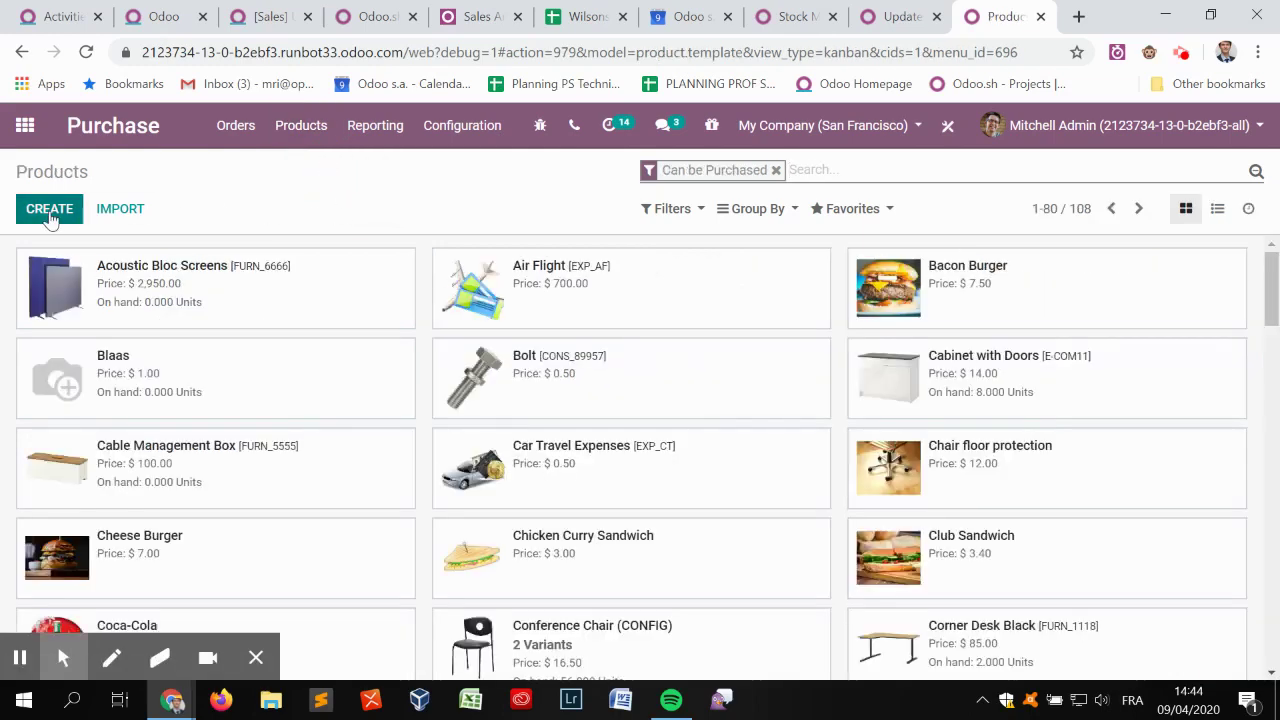
left_click(49, 208)
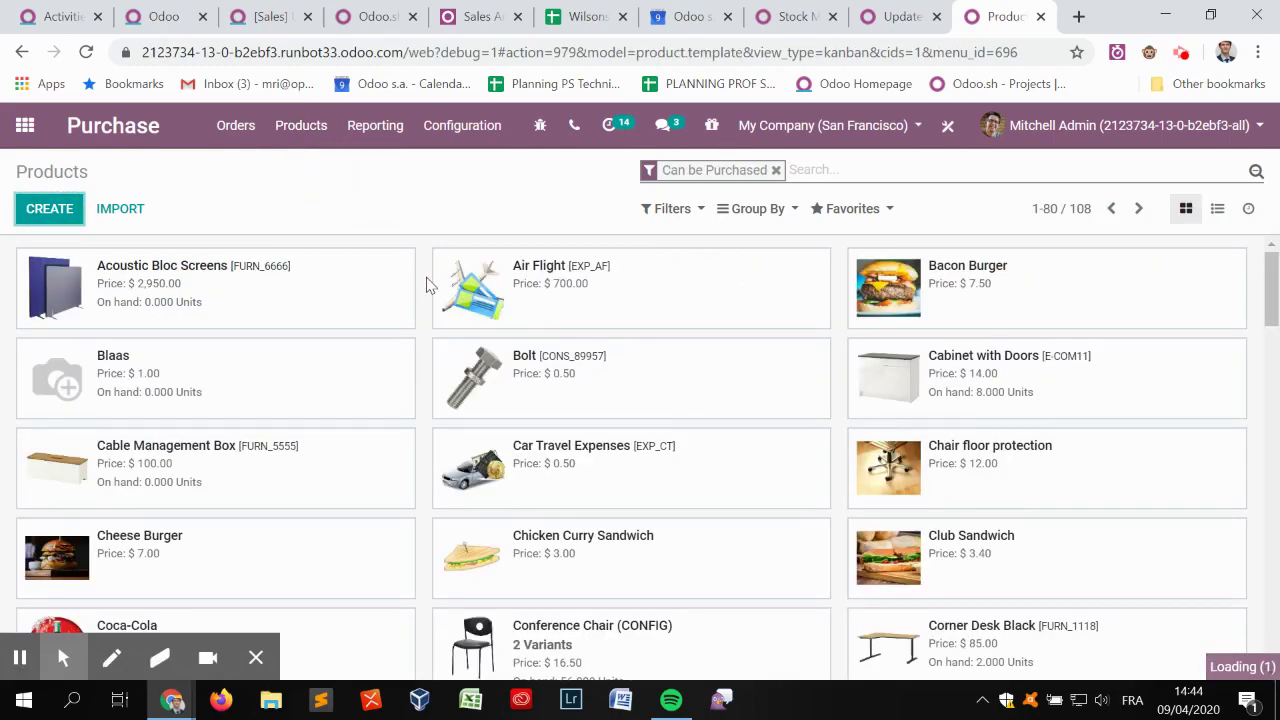
type("S")
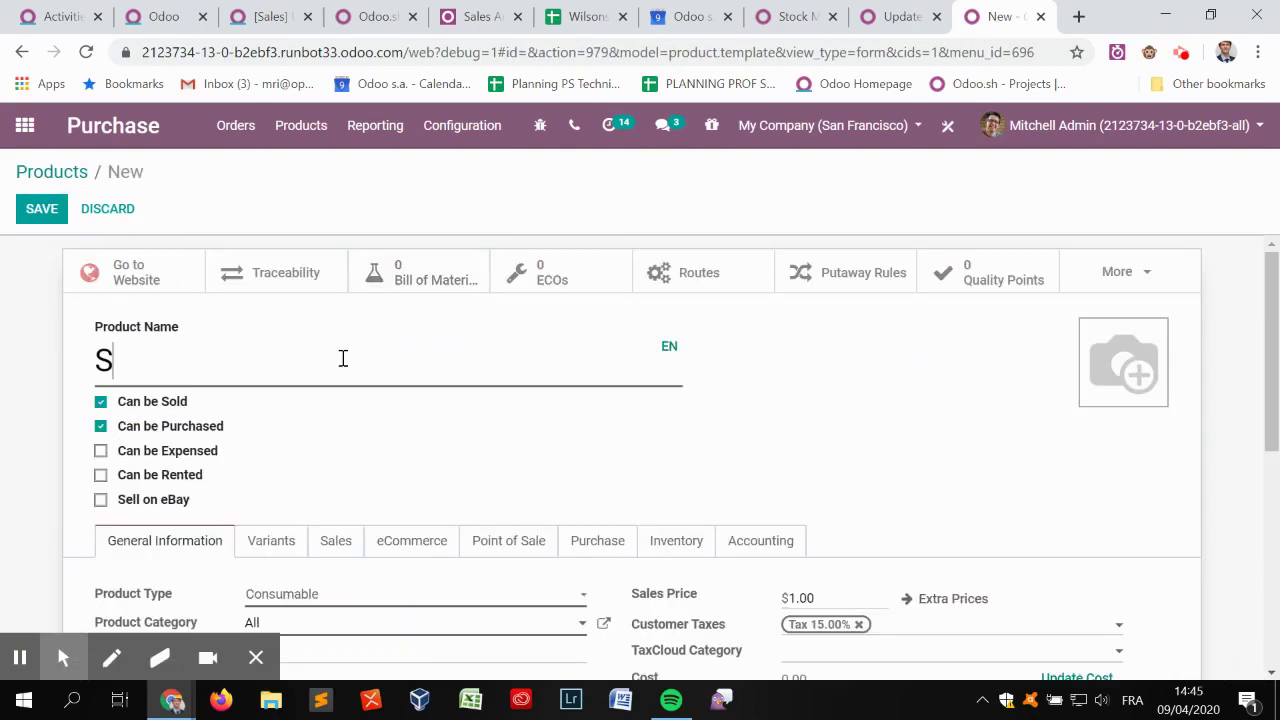
type("ubcontract")
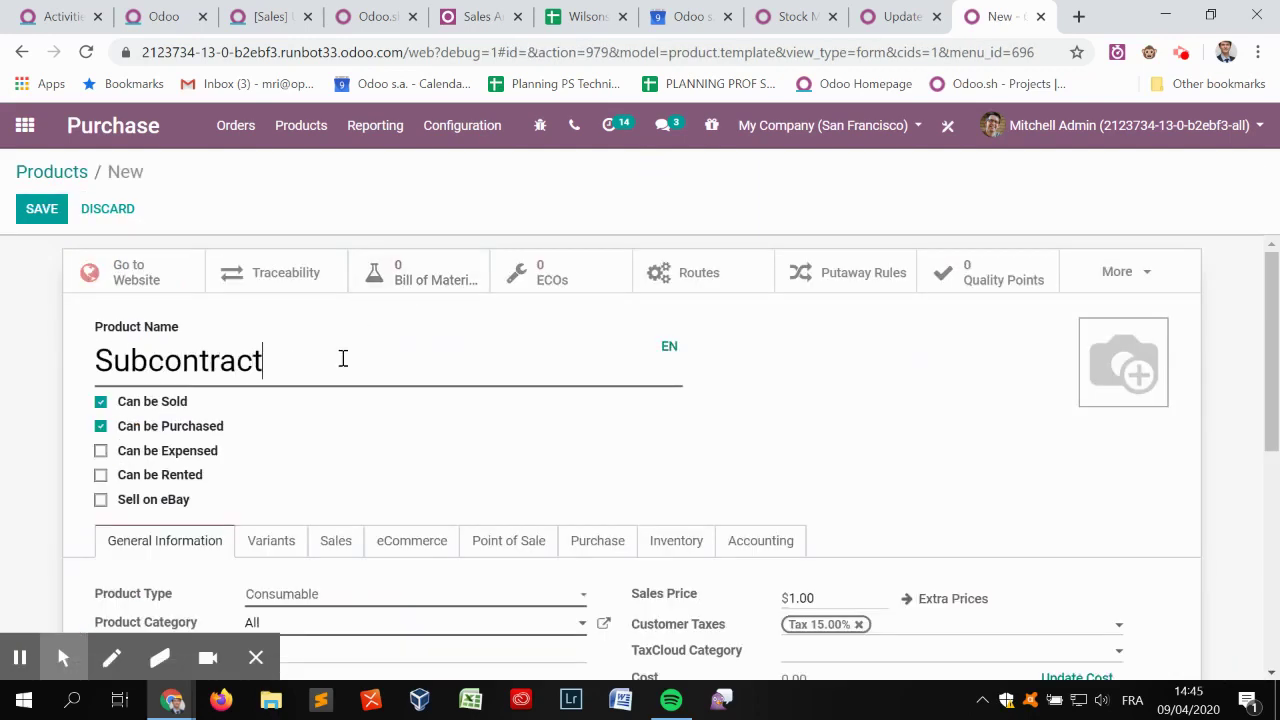
type("ed Product MRI")
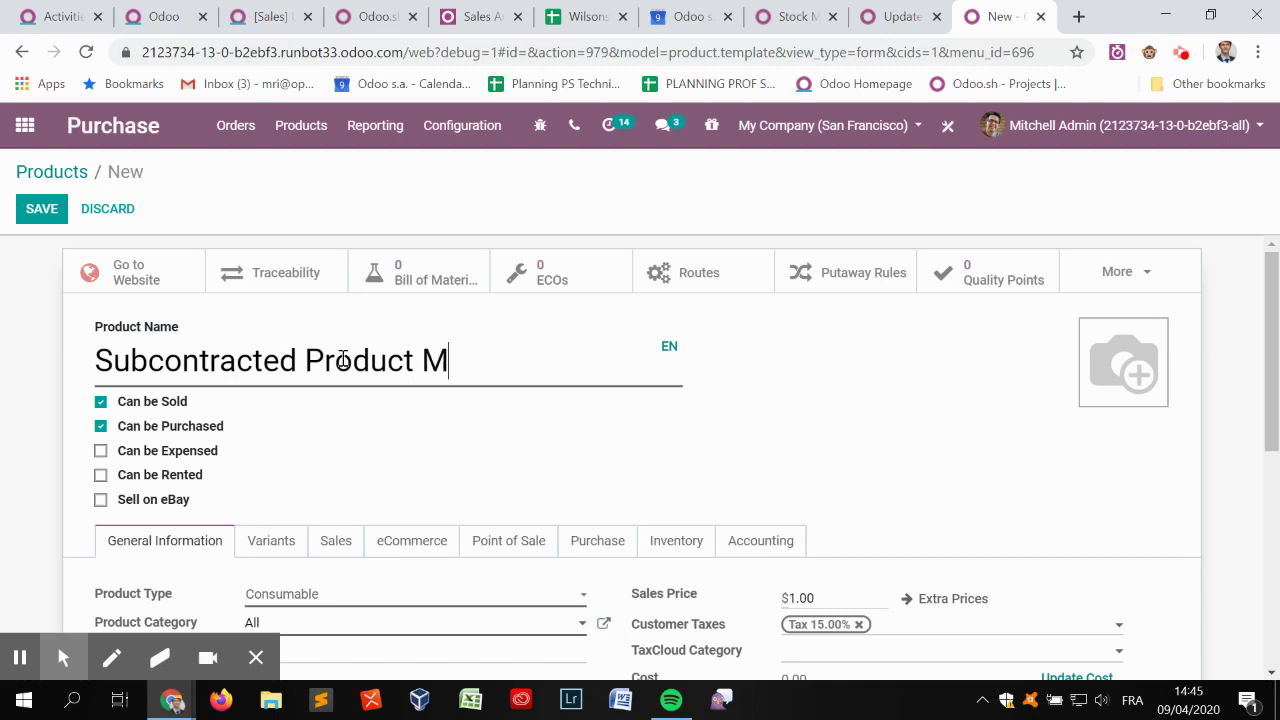
left_click(314, 597)
left_click(354, 654)
scroll(494, 454, "down", 1)
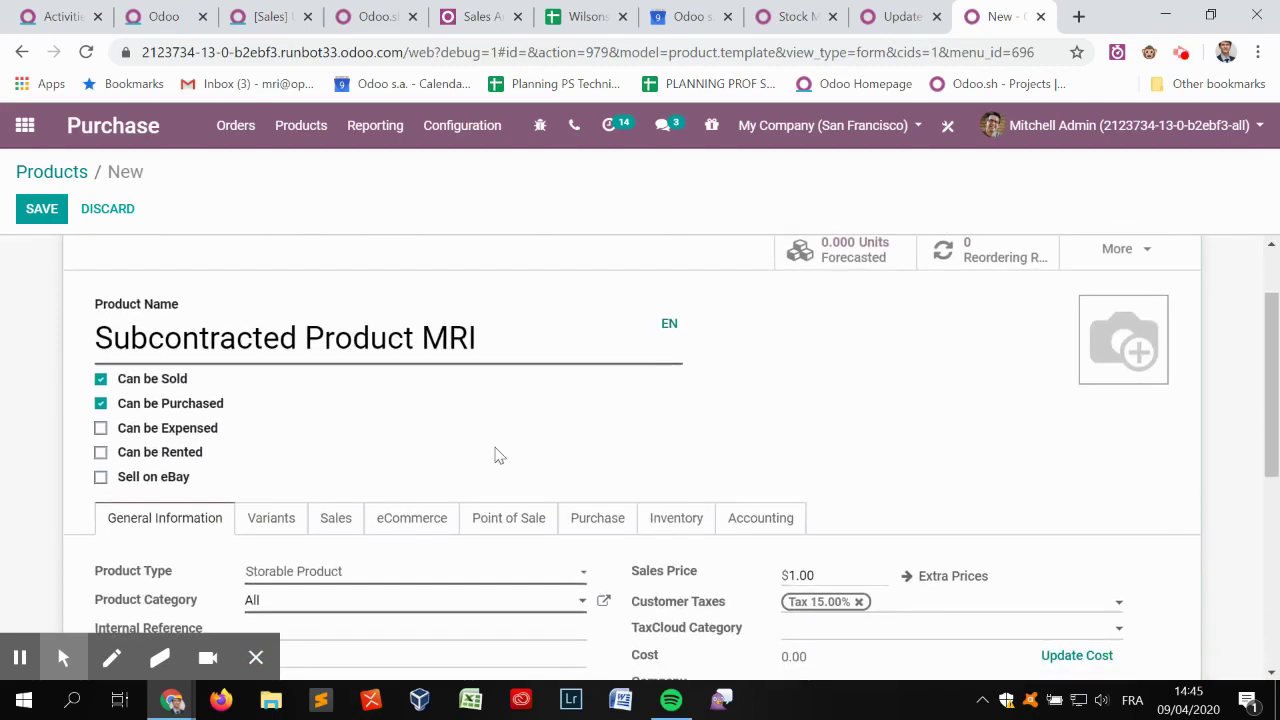
left_click(668, 522)
scroll(640, 500, "down", 2)
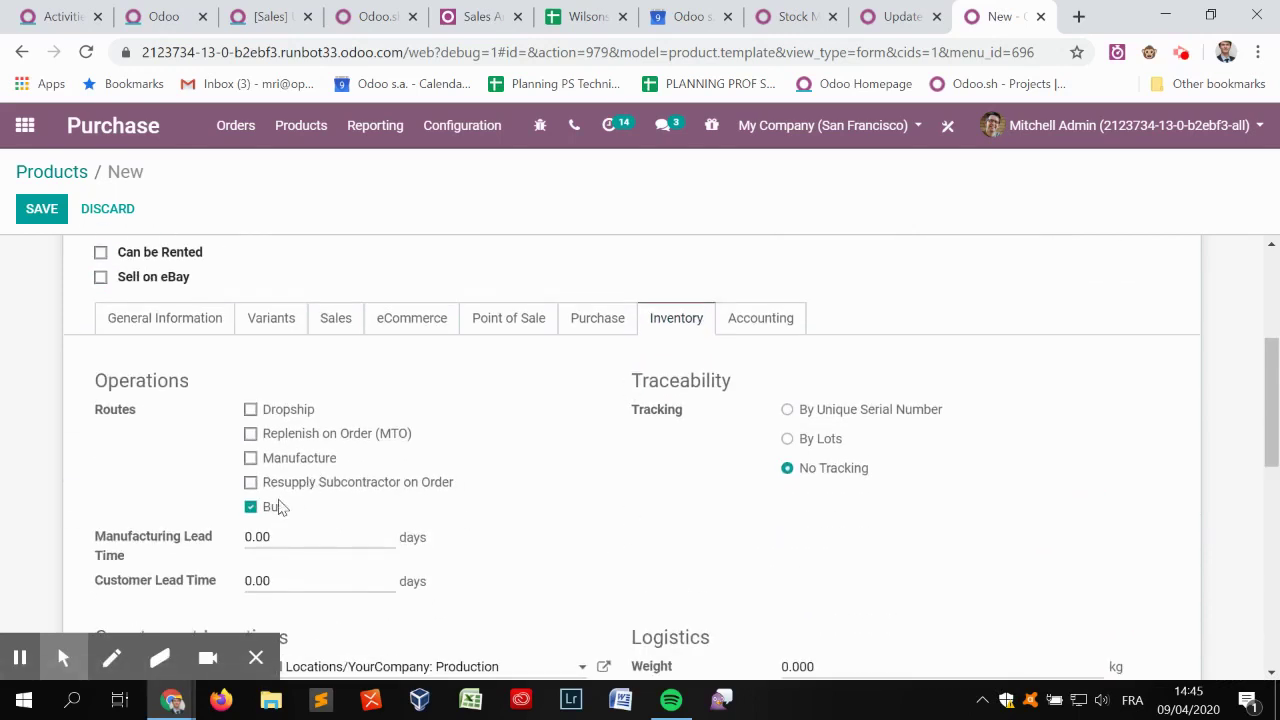
scroll(340, 408, "up", 3)
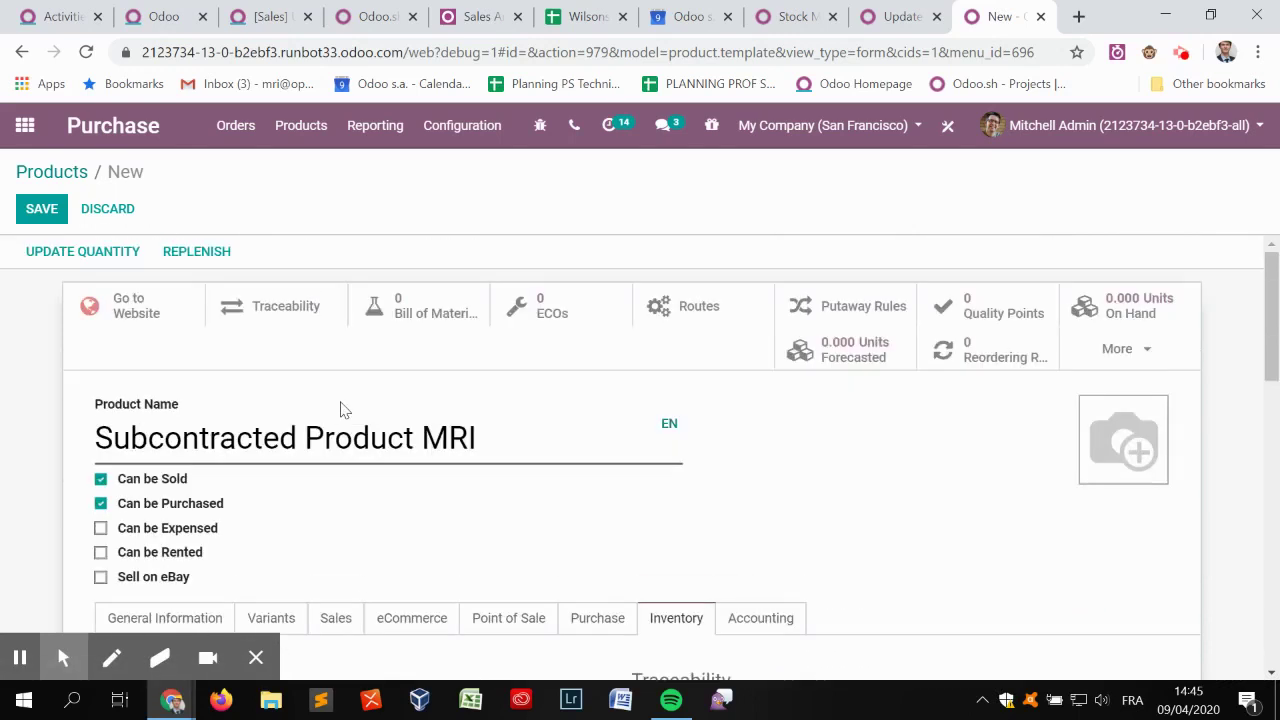
left_click(46, 212)
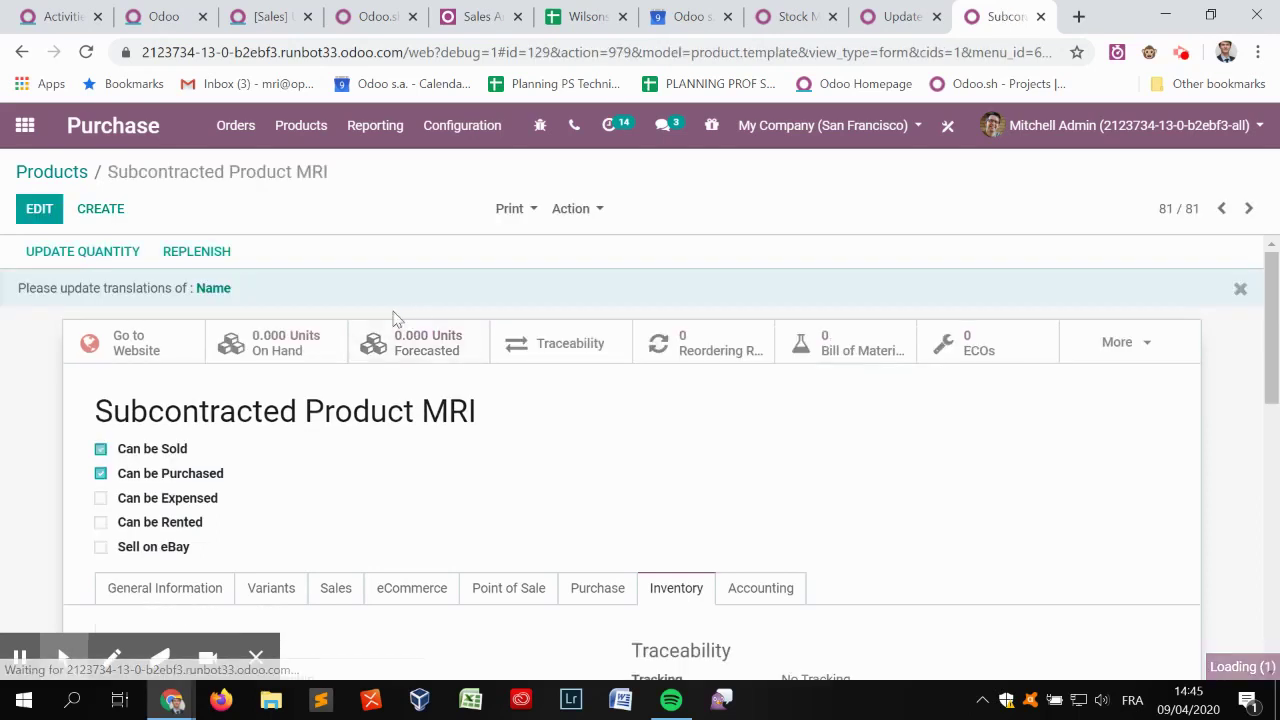
left_click(855, 363)
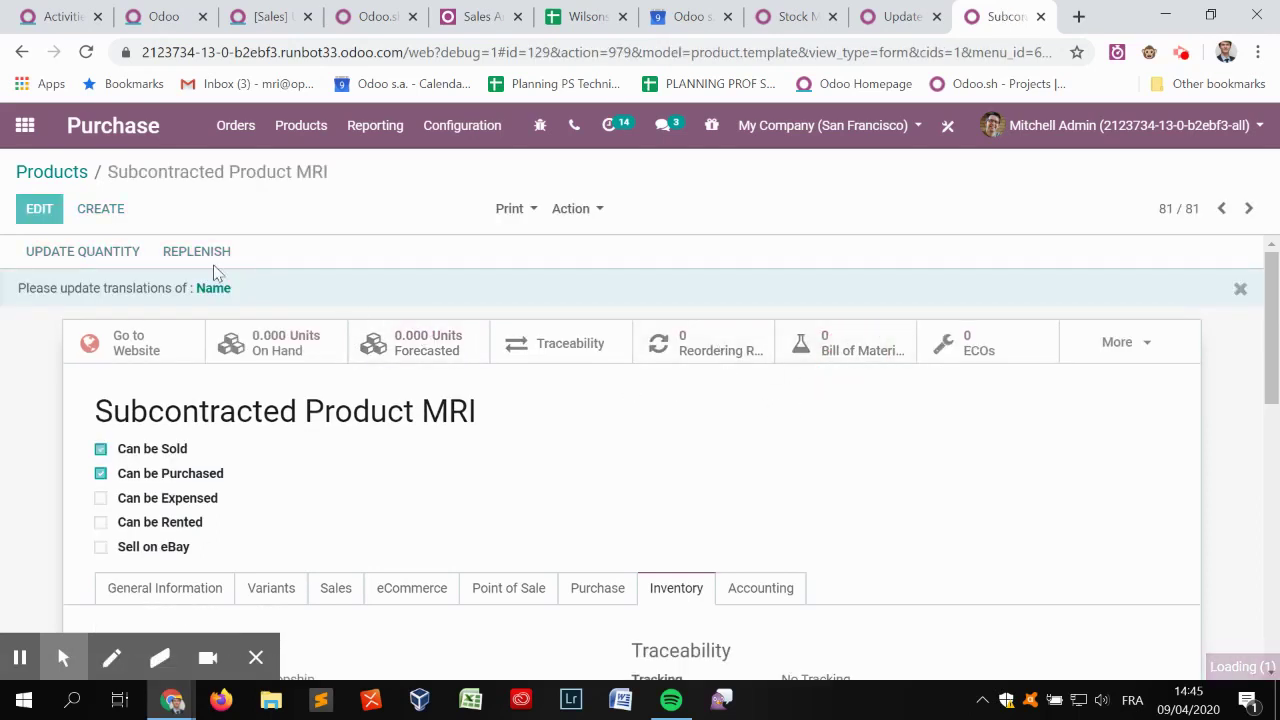
- Start a Subcontracting-type BoM with Subcontractor 1 and Subcontractor 2 as subcontractors
left_click(44, 209)
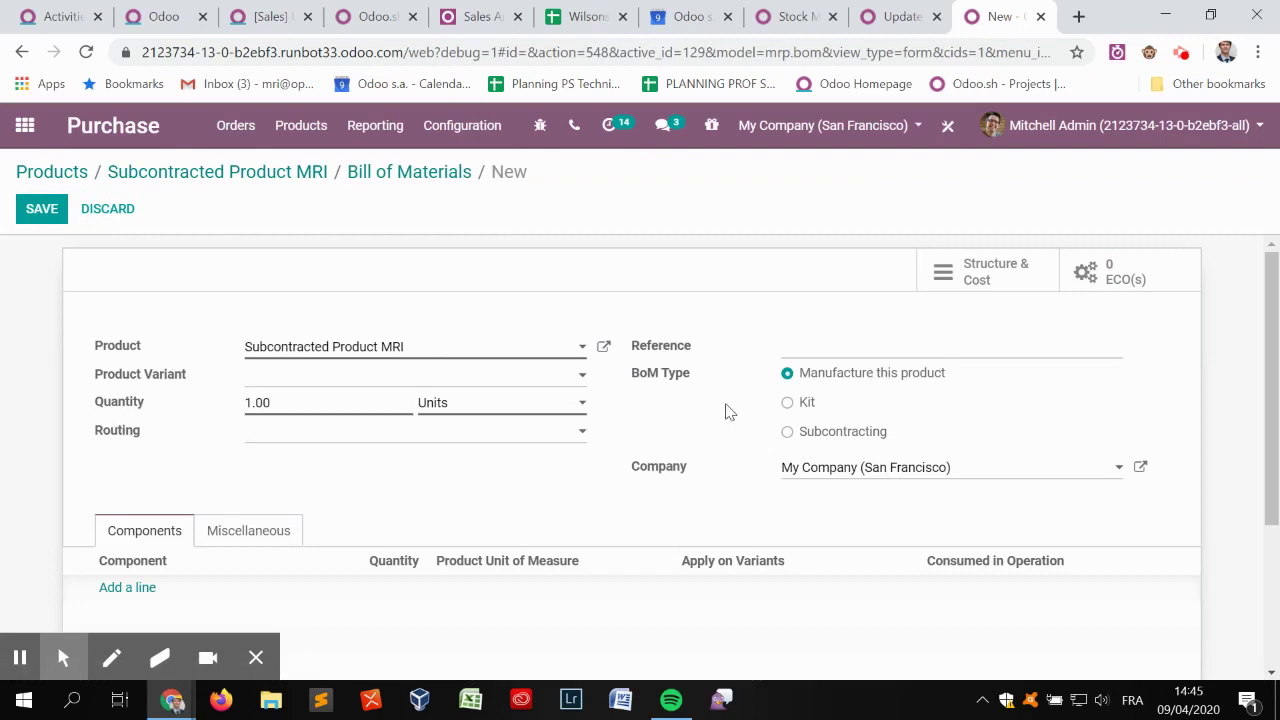
left_click(825, 434)
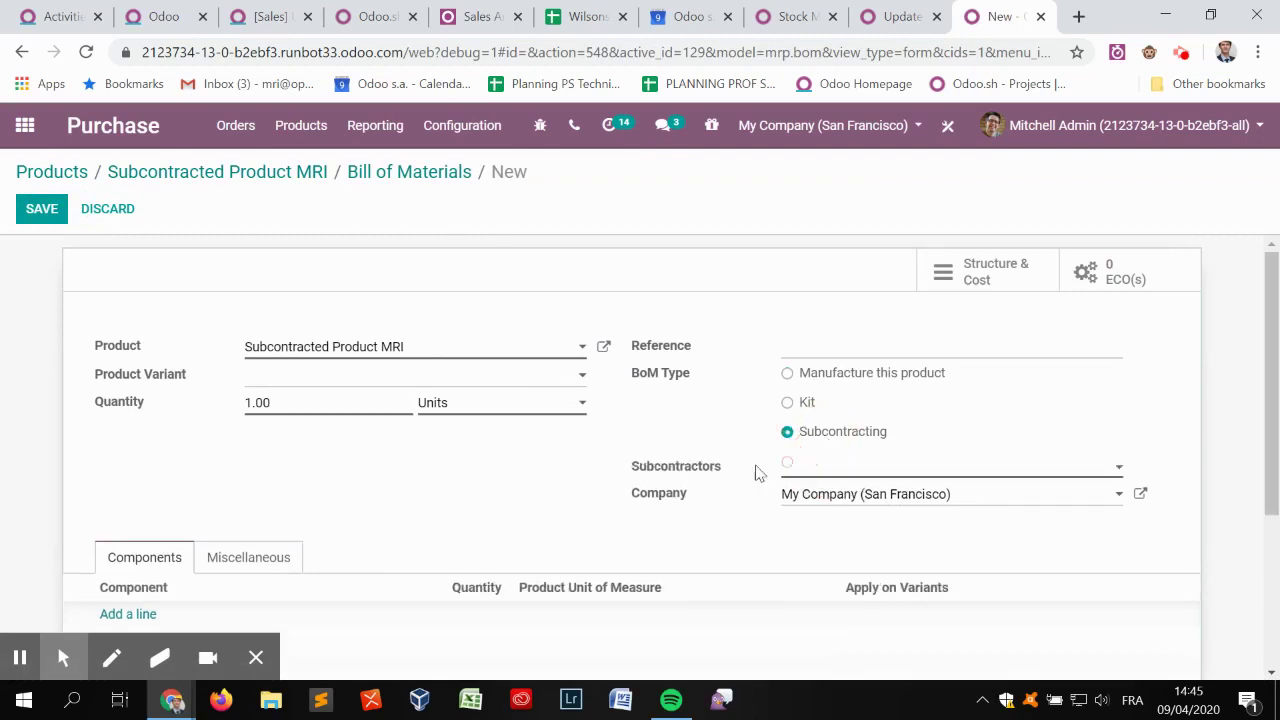
left_click(848, 472)
type("sub")
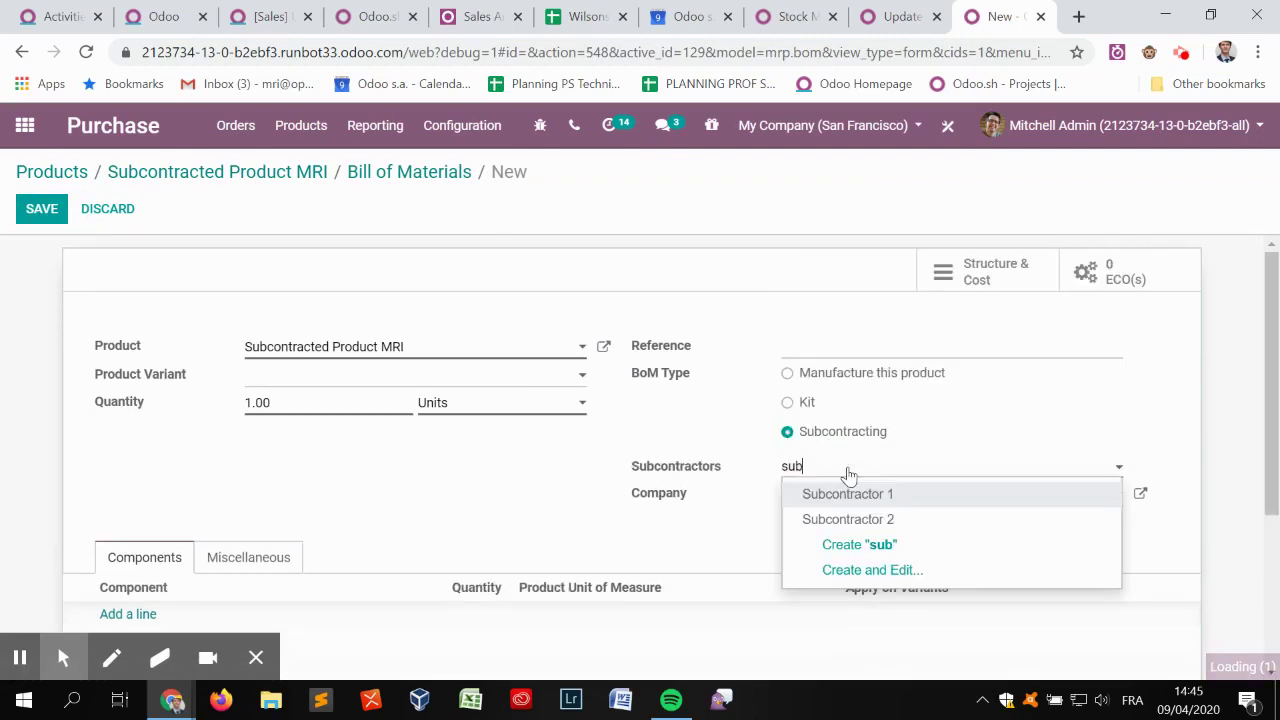
left_click(848, 491)
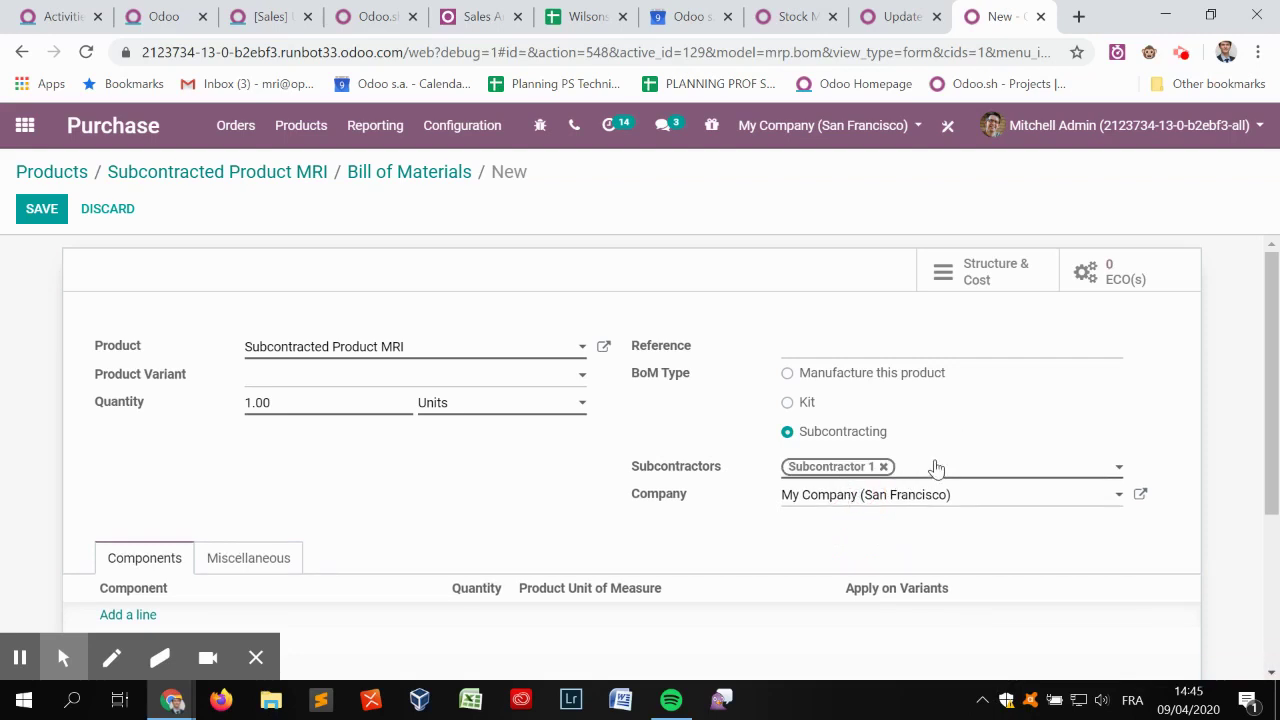
type("subcontr")
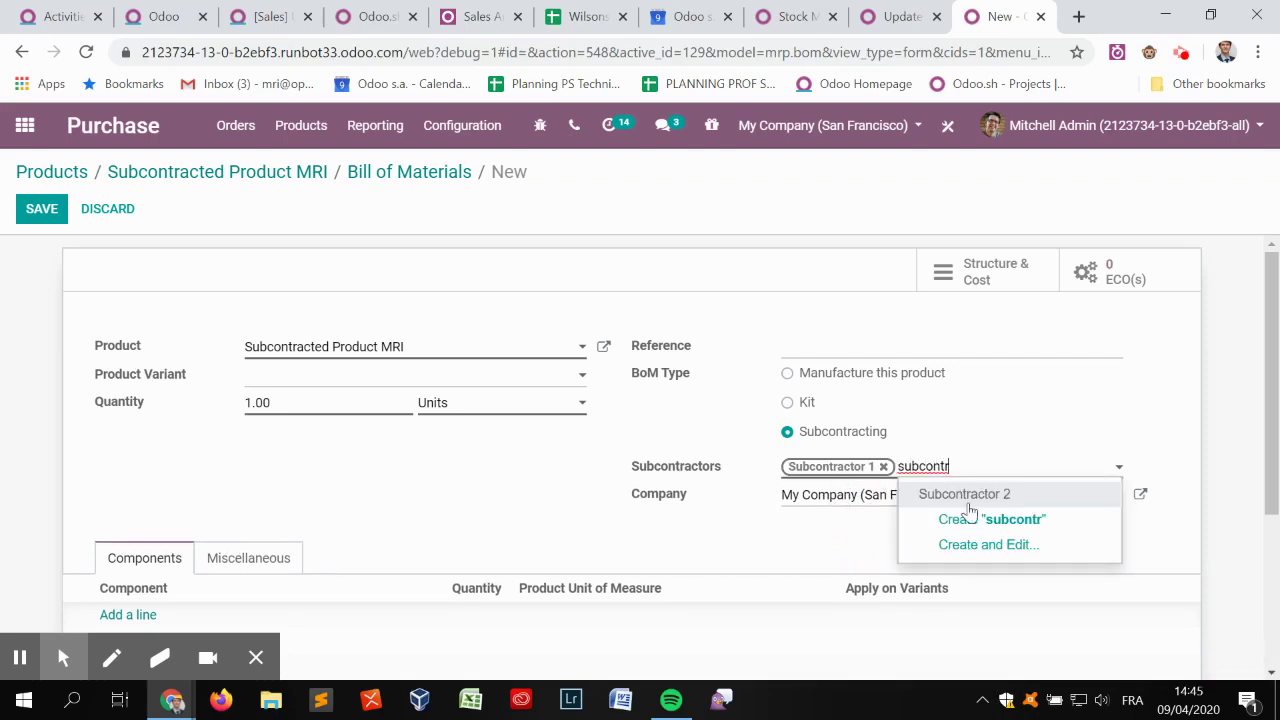
left_click(960, 497)
- Add a component line and create new product 'Component MRI' through its full form
scroll(214, 451, "down", 2)
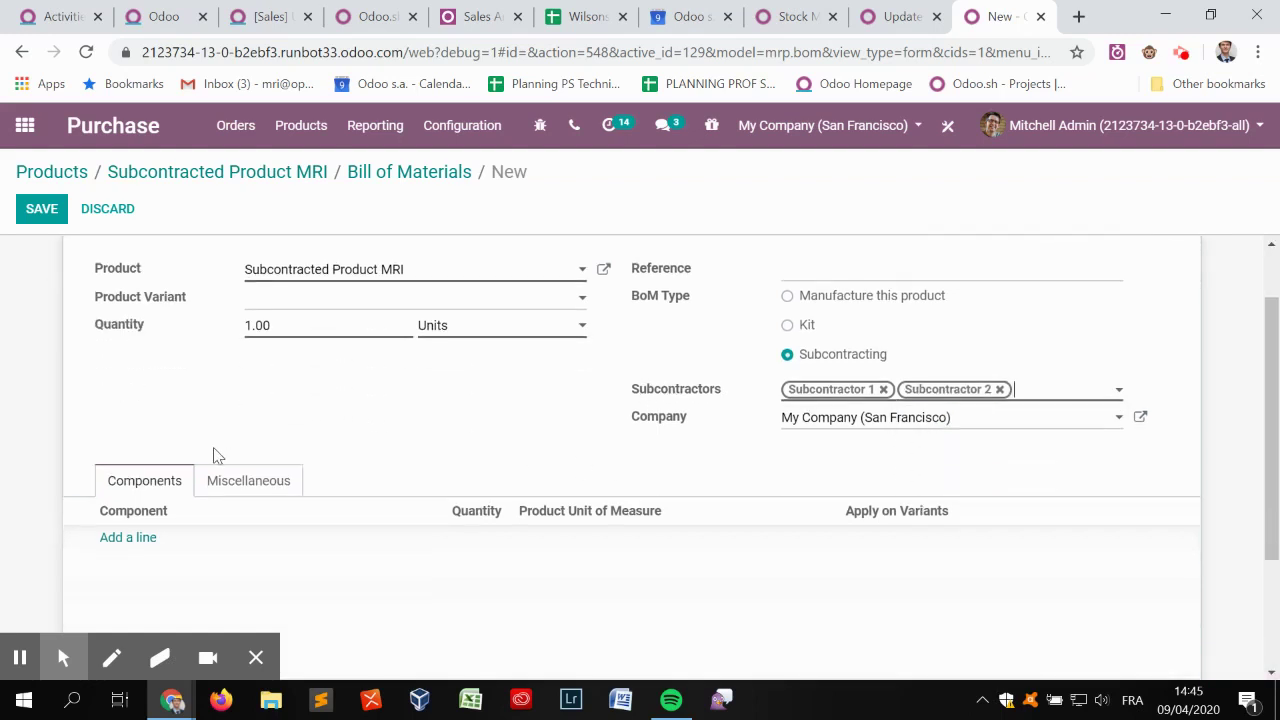
left_click(112, 514)
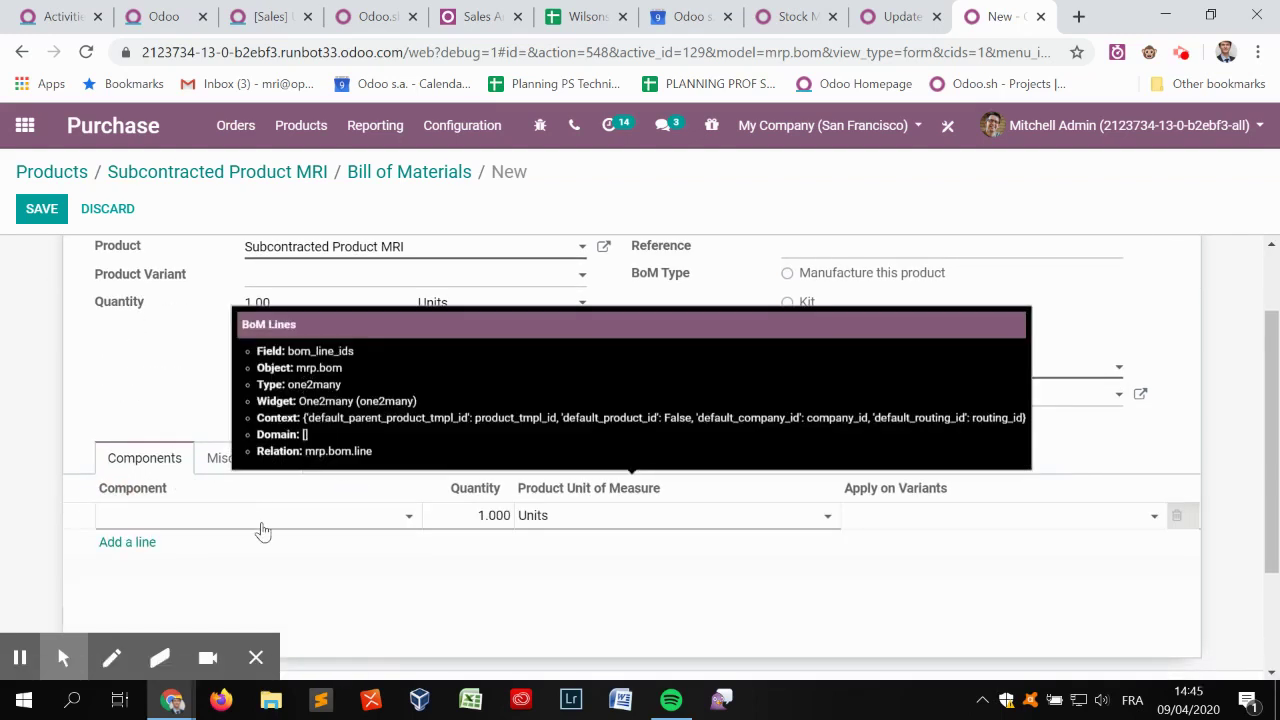
left_click(264, 521)
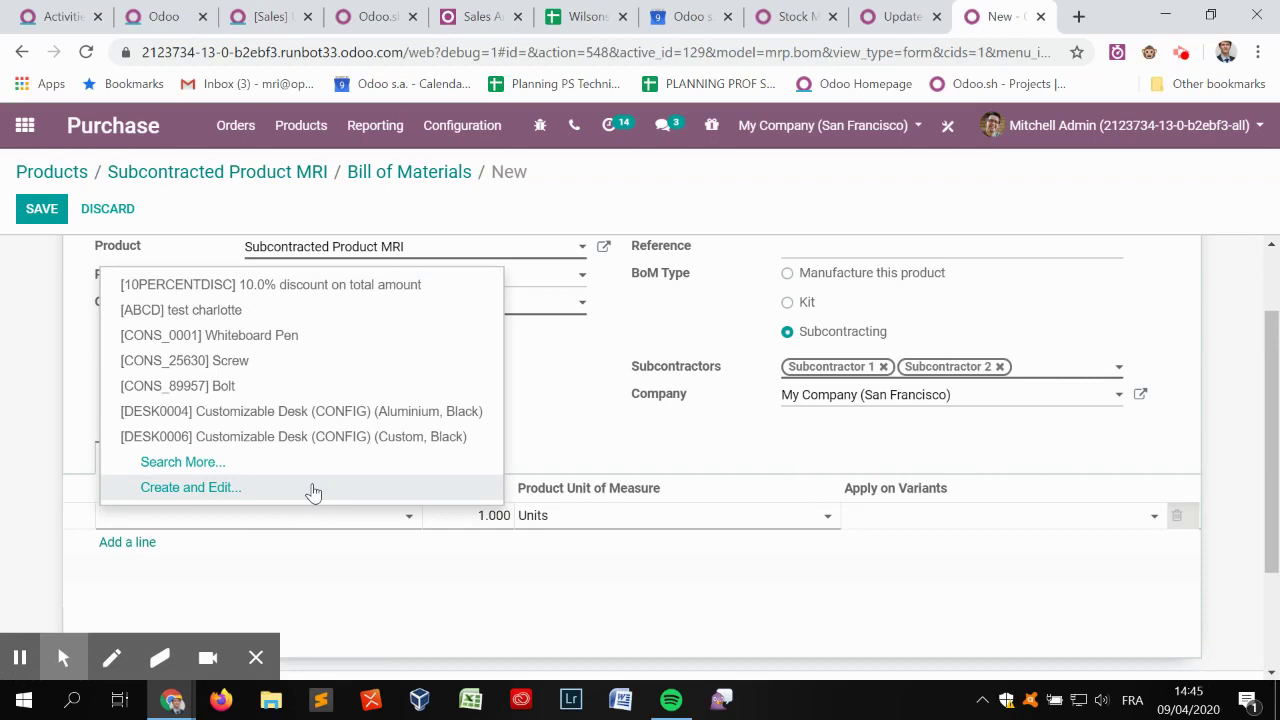
type("S")
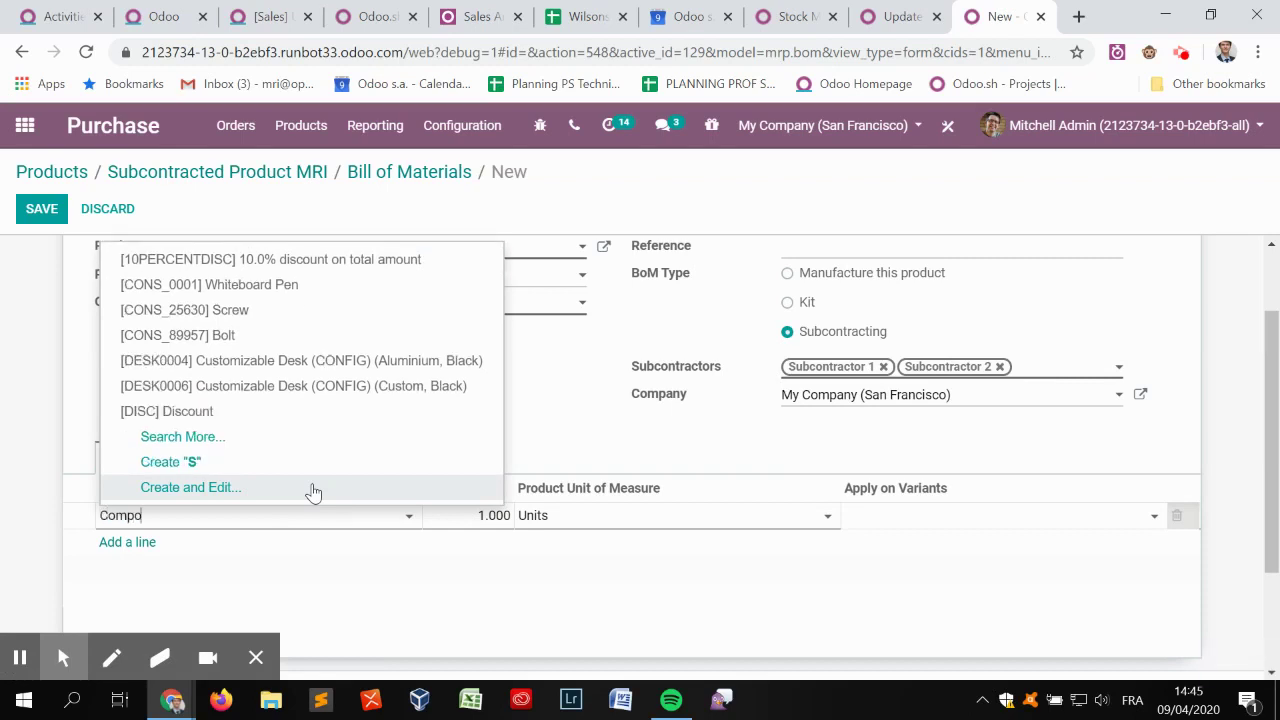
type("omponent")
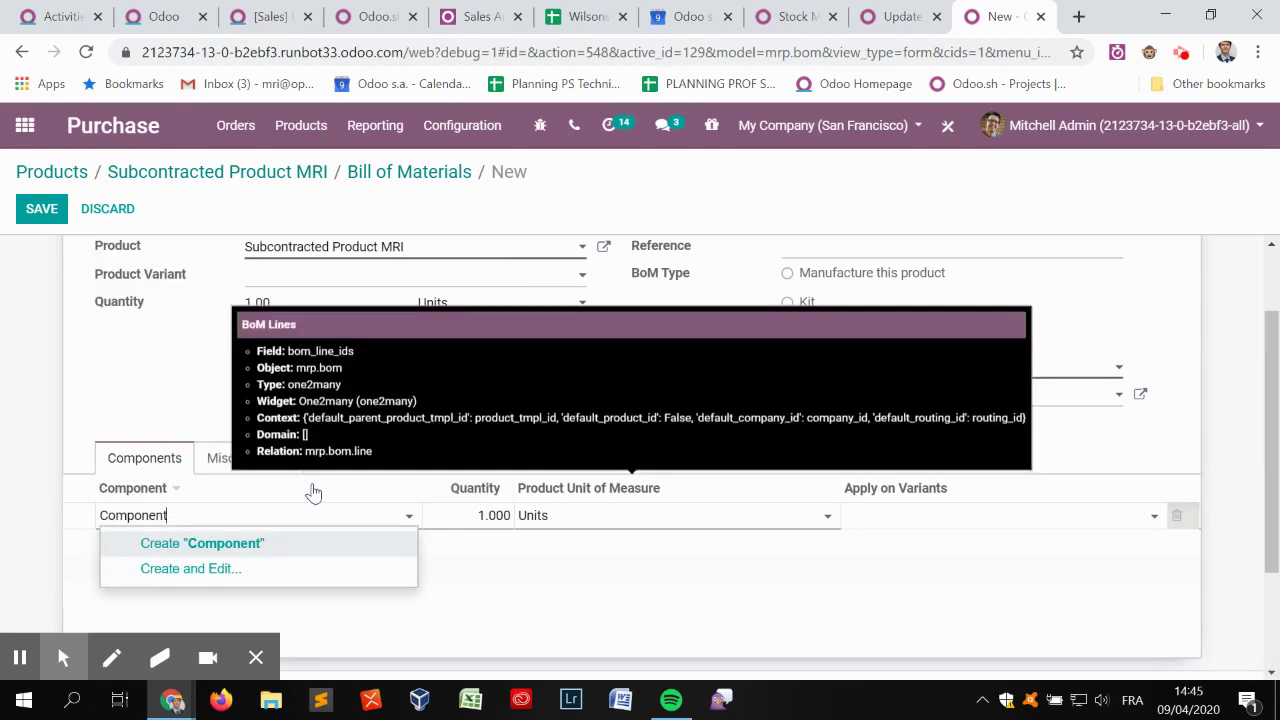
type(" MRI")
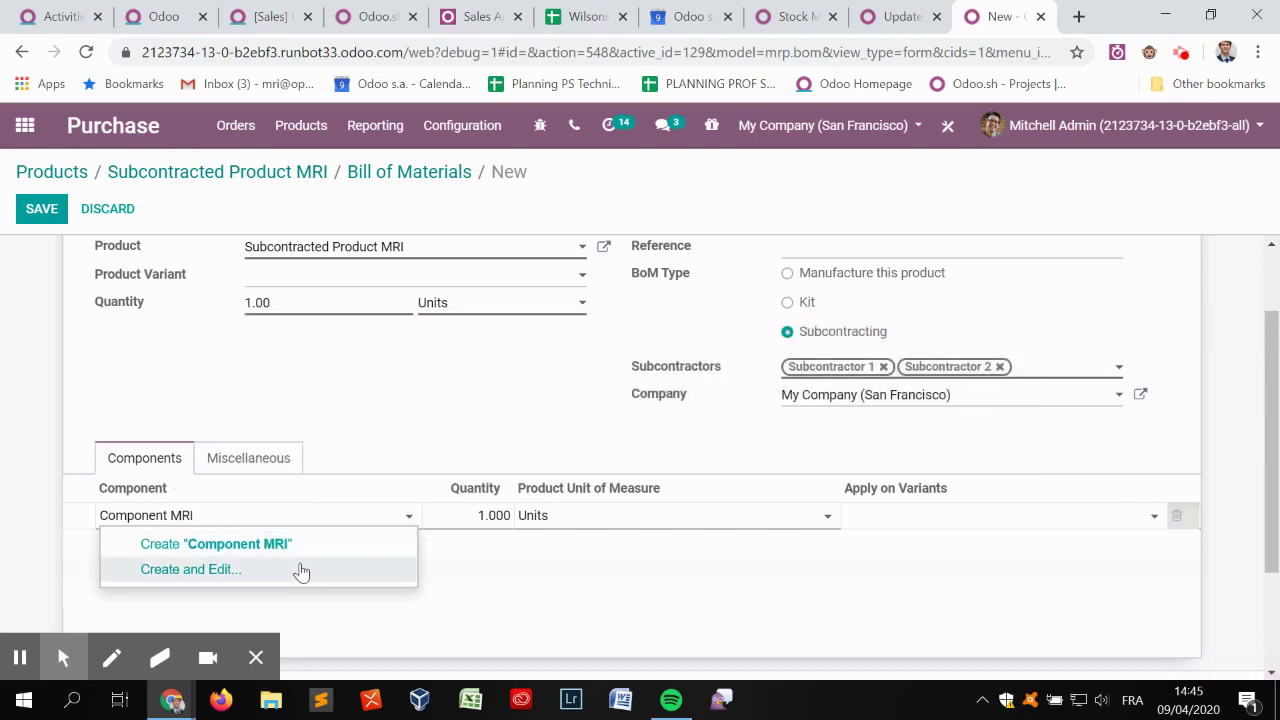
left_click(295, 548)
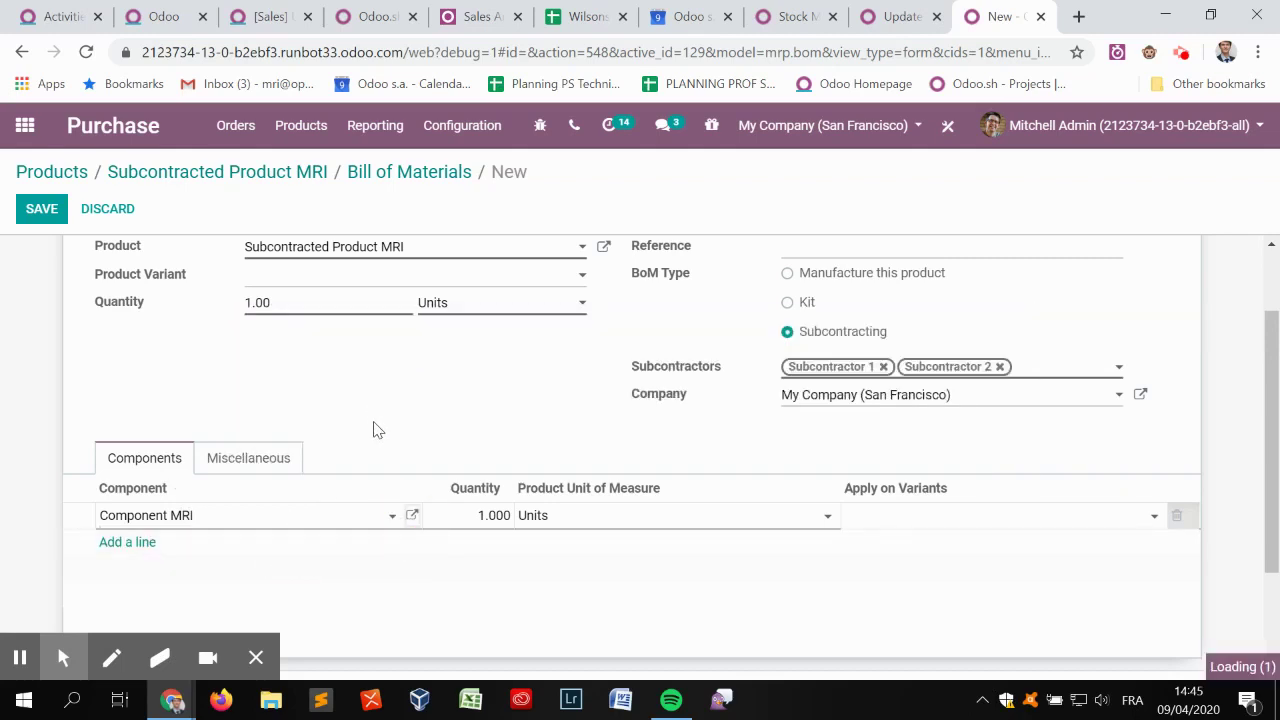
- Review Component MRI's routes and general information, then save it back into the BoM
scroll(625, 380, "down", 2)
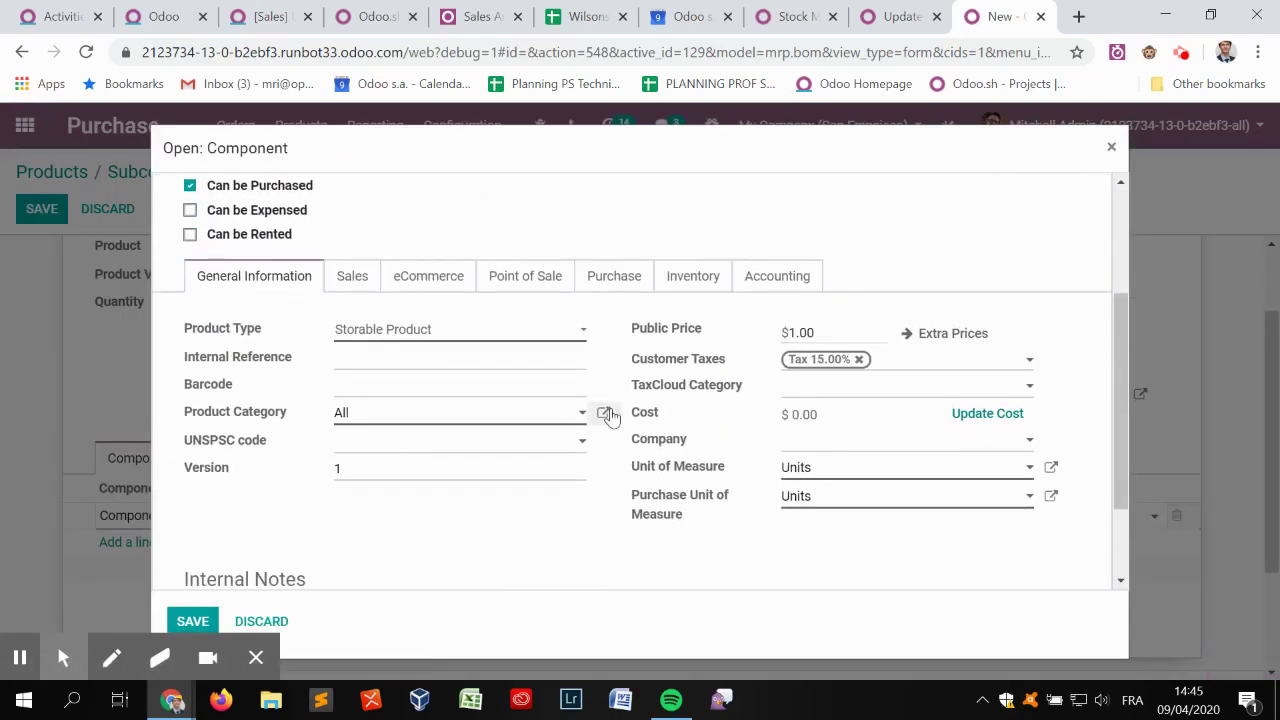
left_click(694, 292)
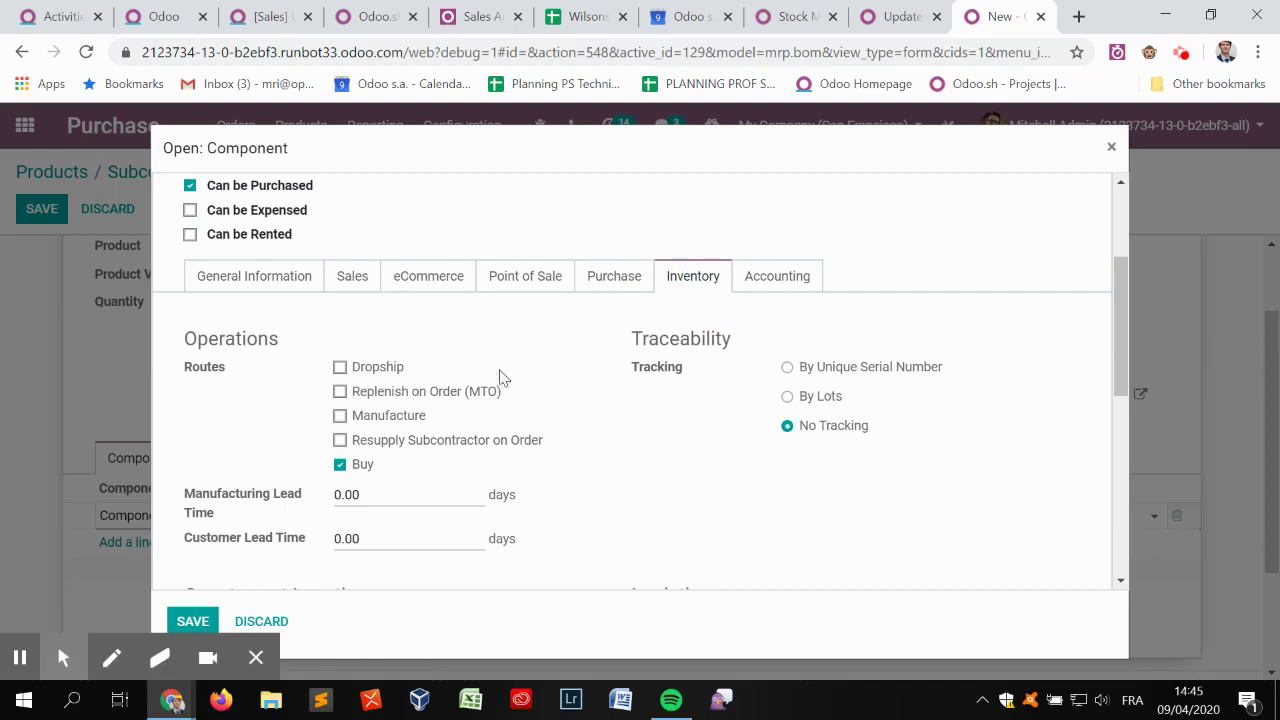
left_click(280, 283)
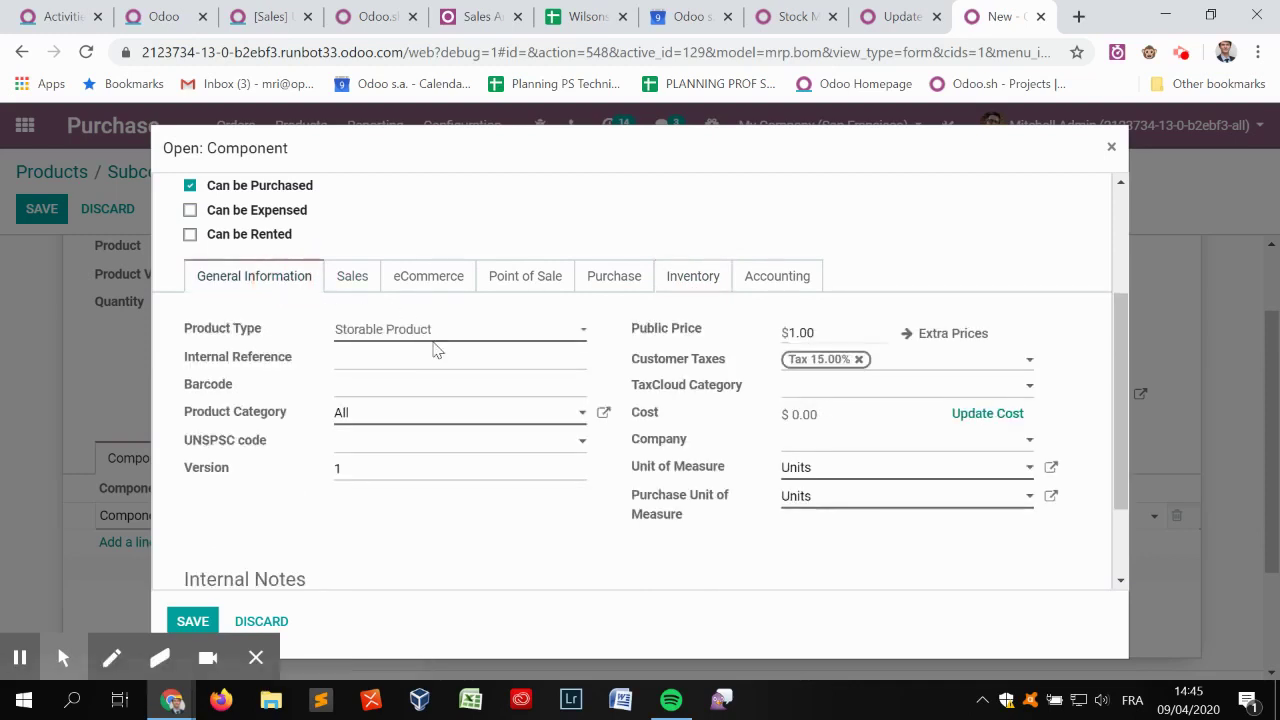
left_click(690, 277)
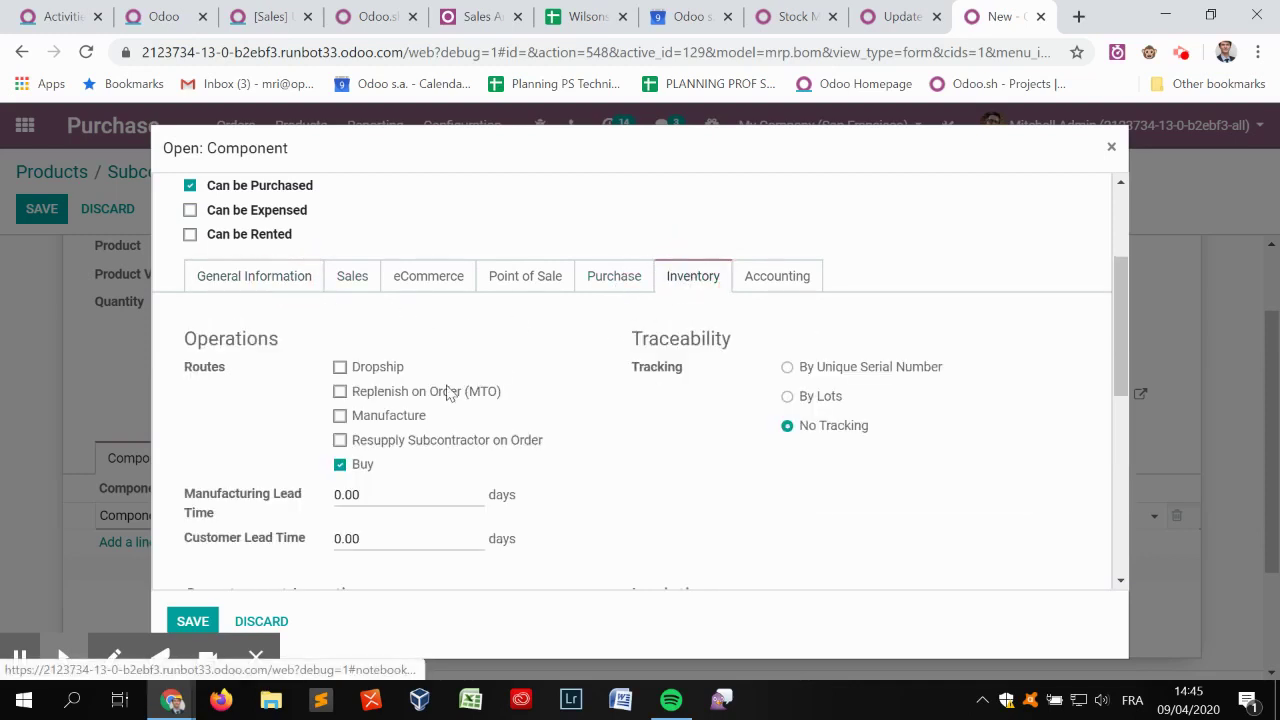
left_click(340, 464)
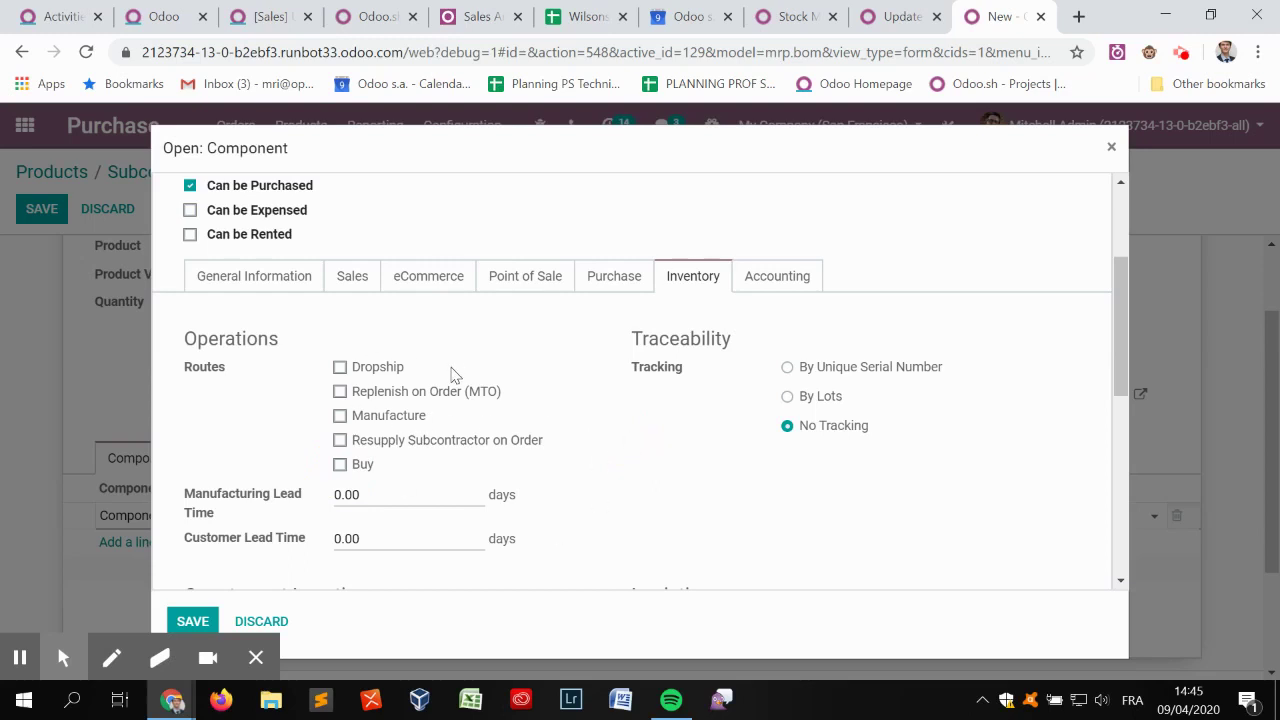
scroll(450, 460, "up", 2)
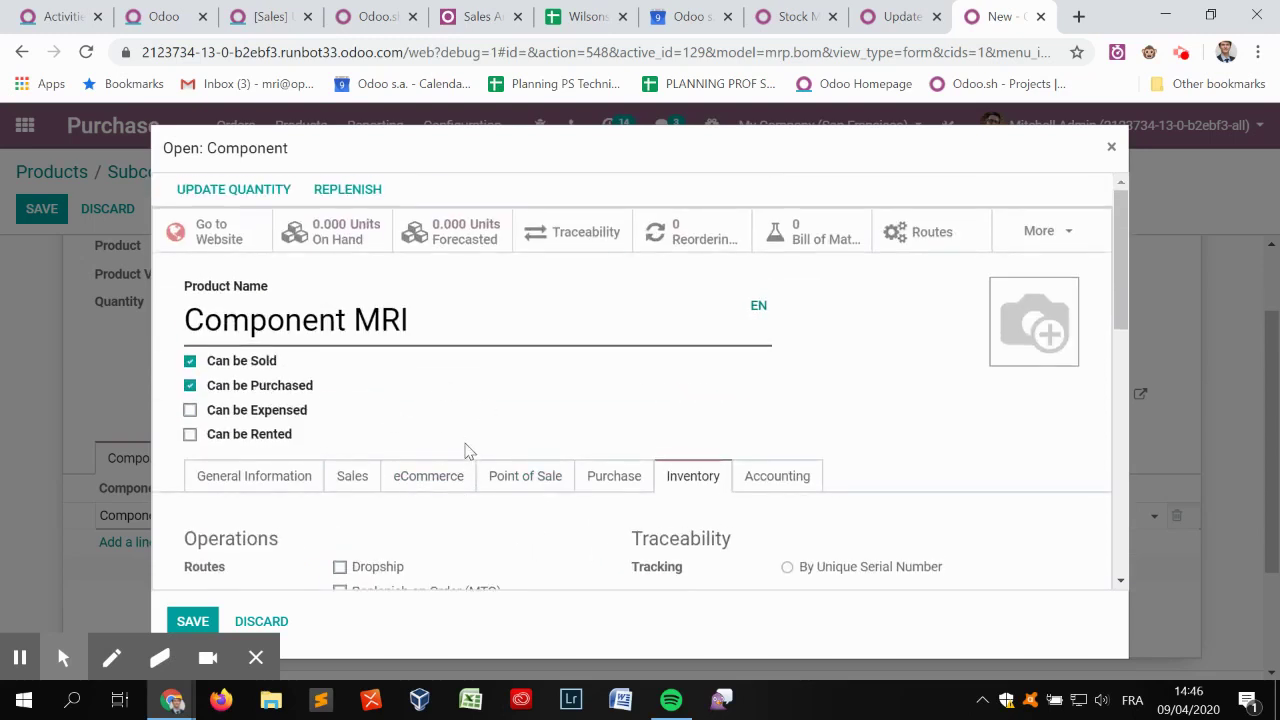
left_click(300, 476)
scroll(470, 370, "down", 2)
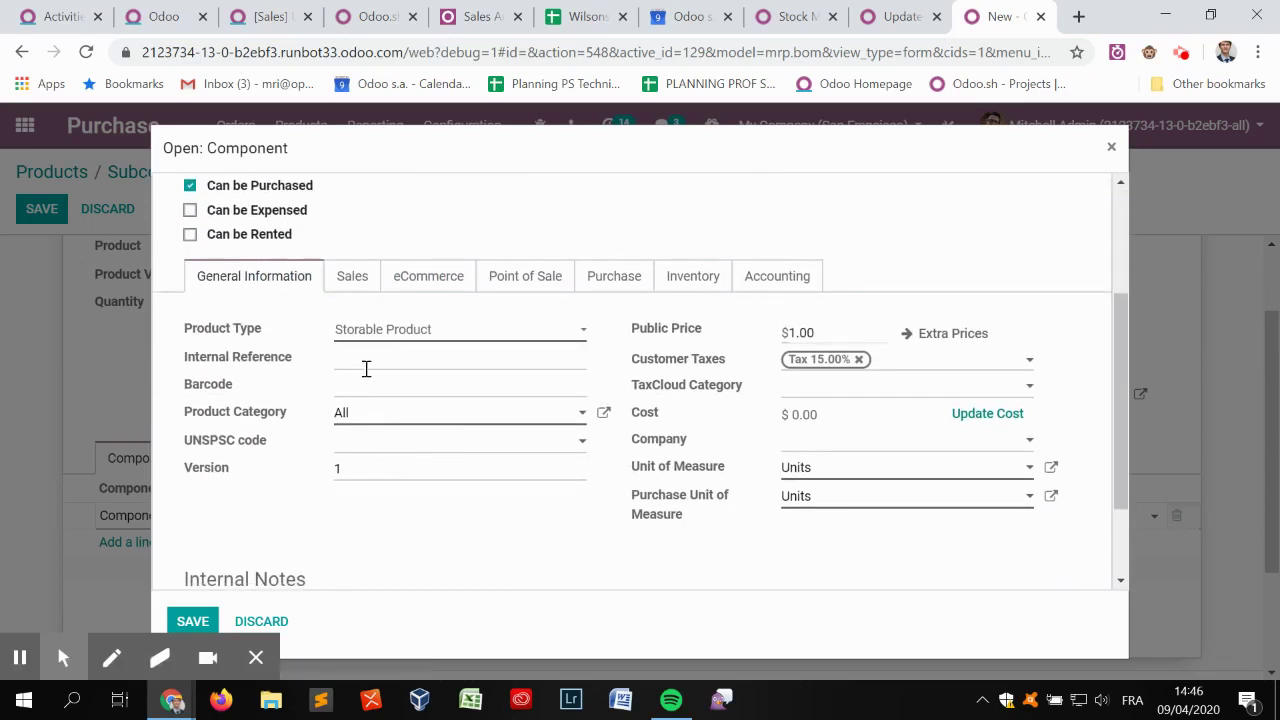
scroll(500, 450, "down", 1)
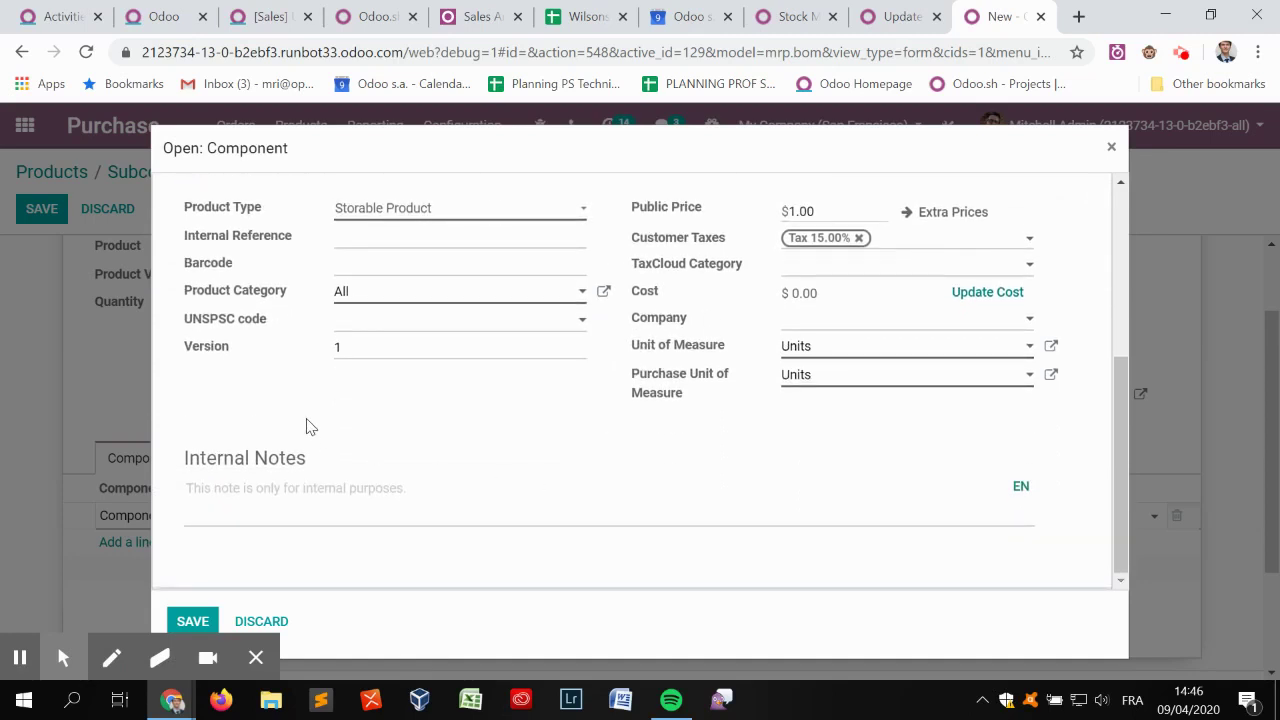
scroll(333, 404, "up", 5)
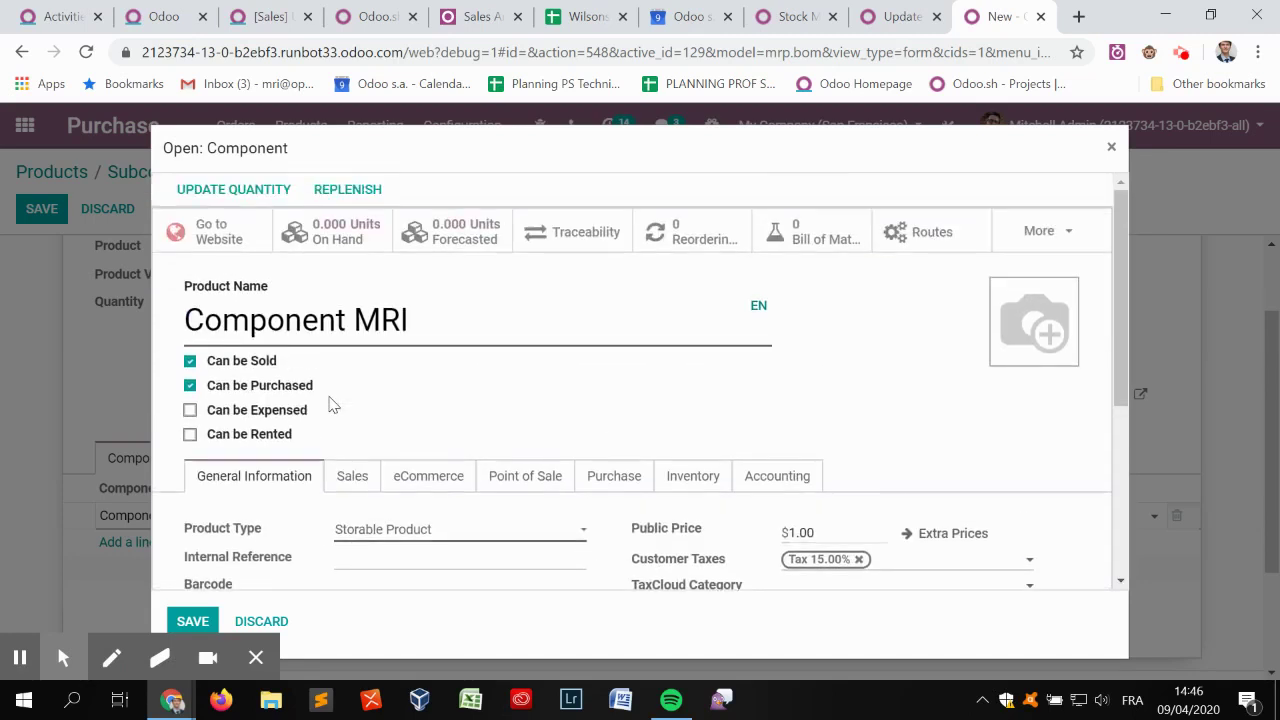
left_click(193, 619)
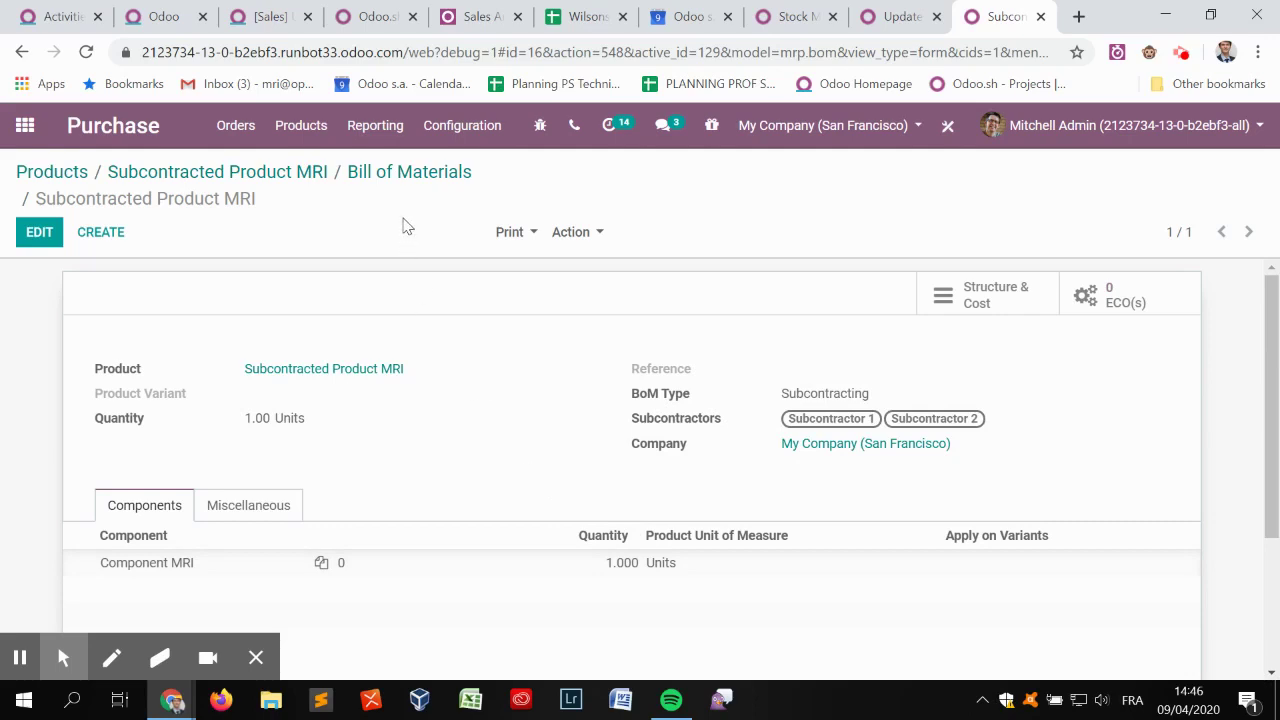
- Navigate back through the BoM and product screens and open the Purchase app
left_click(409, 188)
left_click(294, 180)
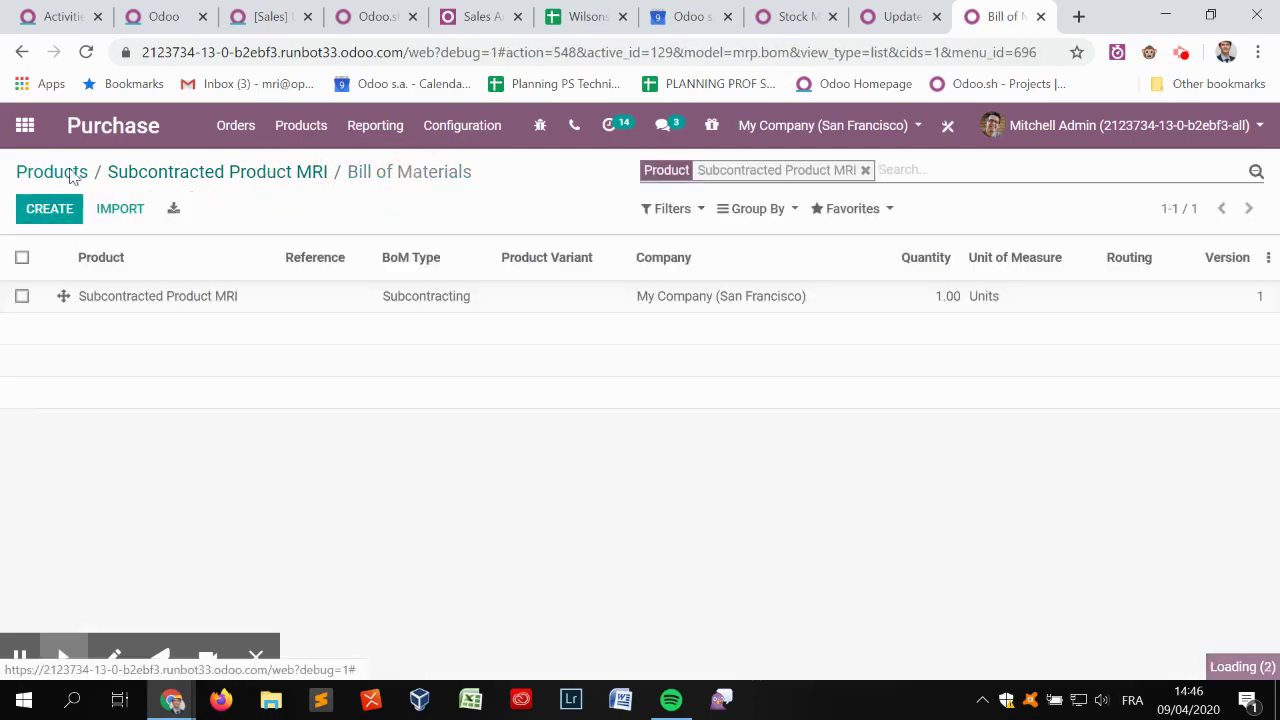
left_click(66, 178)
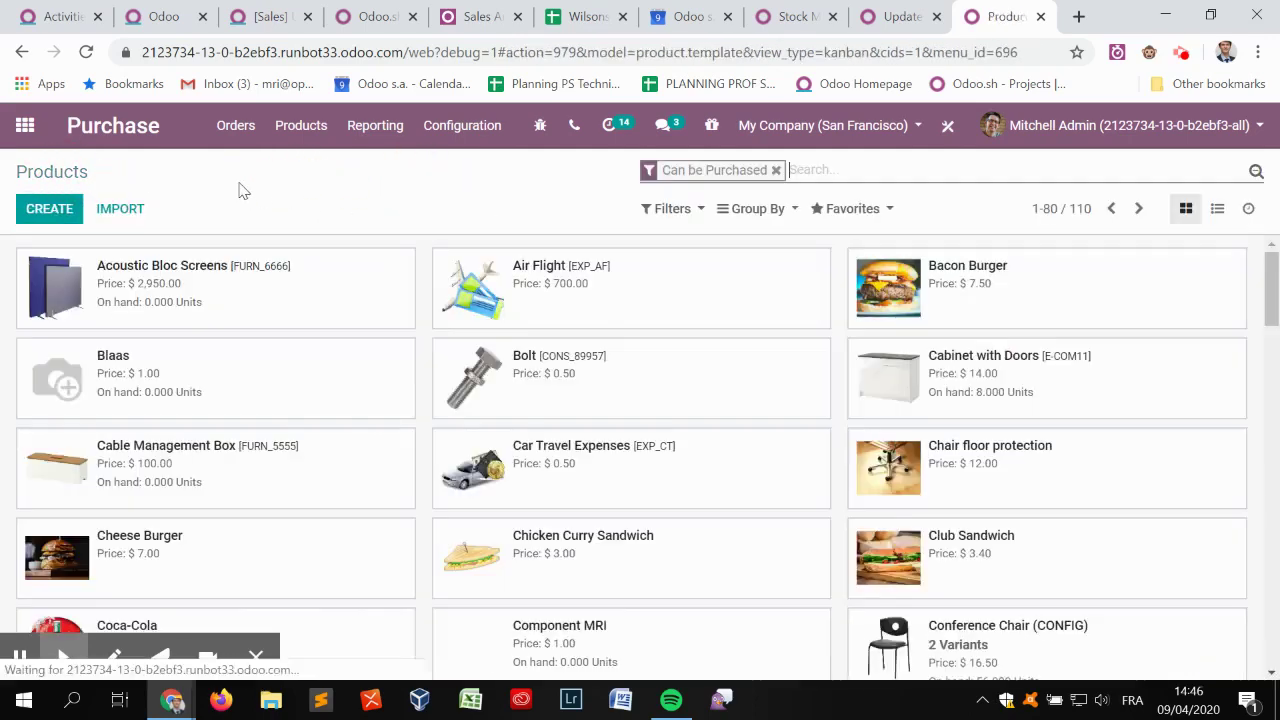
left_click(25, 128)
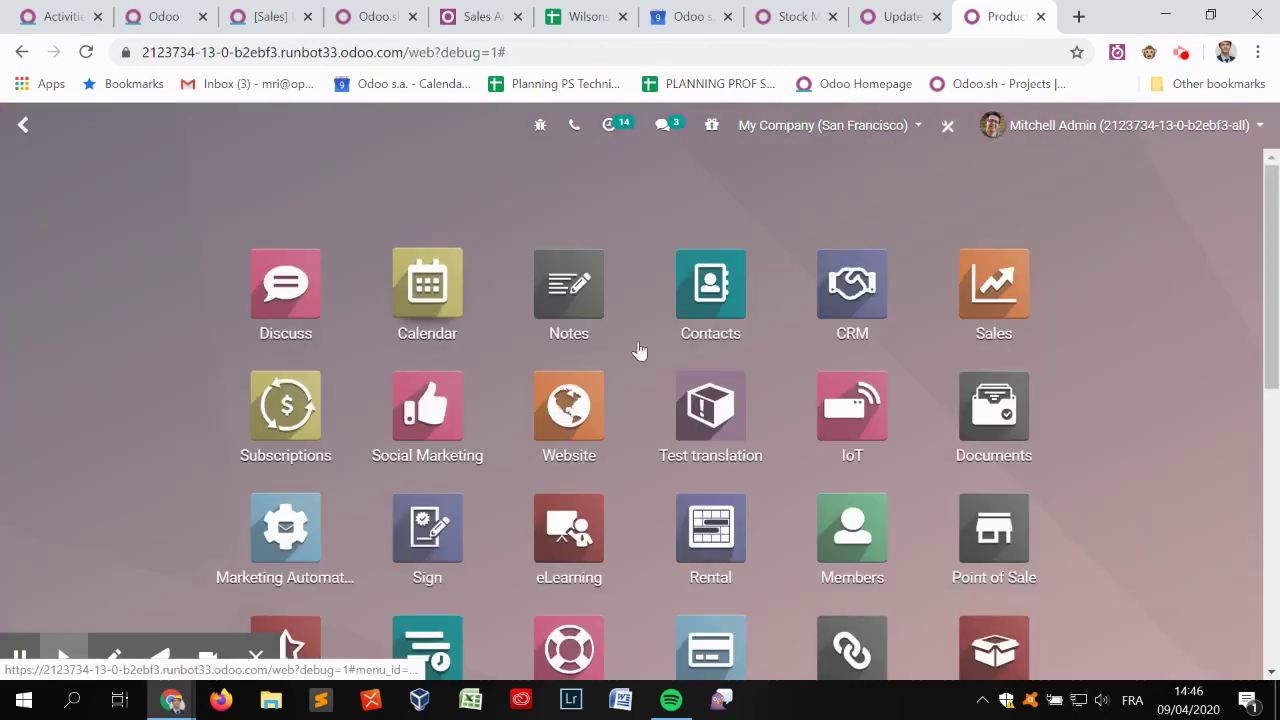
scroll(634, 451, "down", 2)
left_click(716, 480)
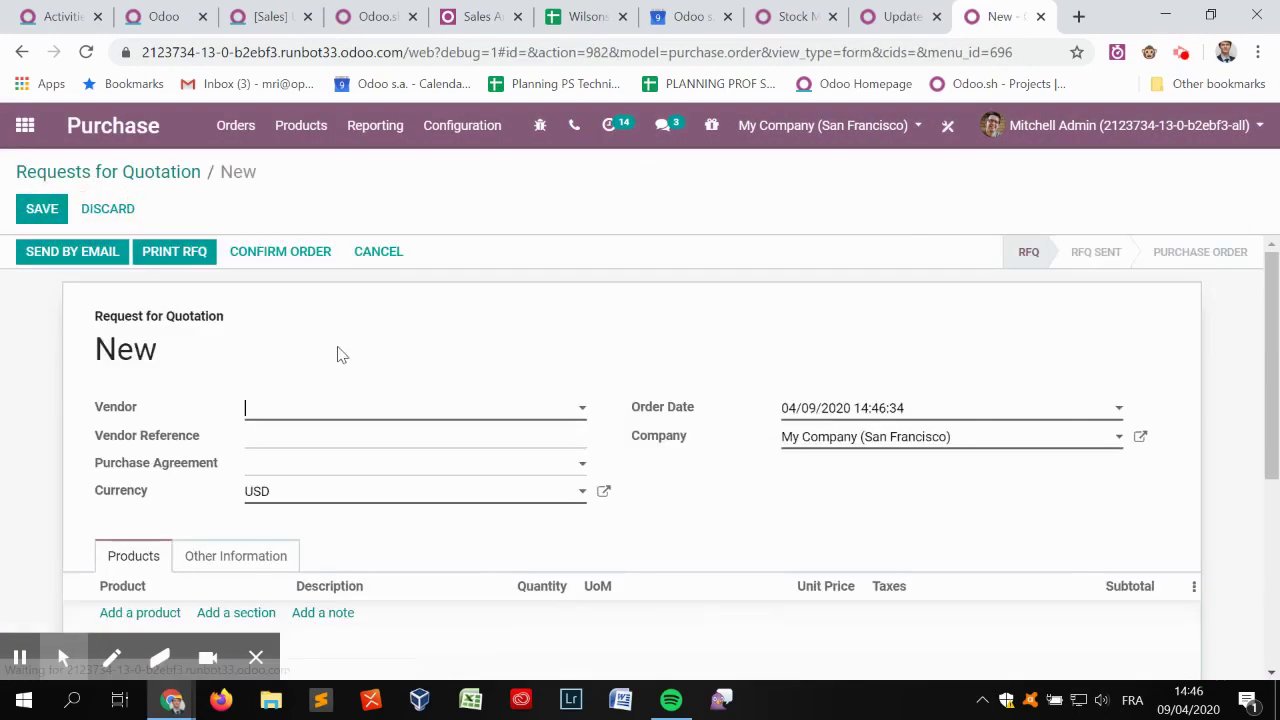
- Confirm a purchase order from Subcontractor 2 for 5 Subcontracted Product MRI
type("ubc")
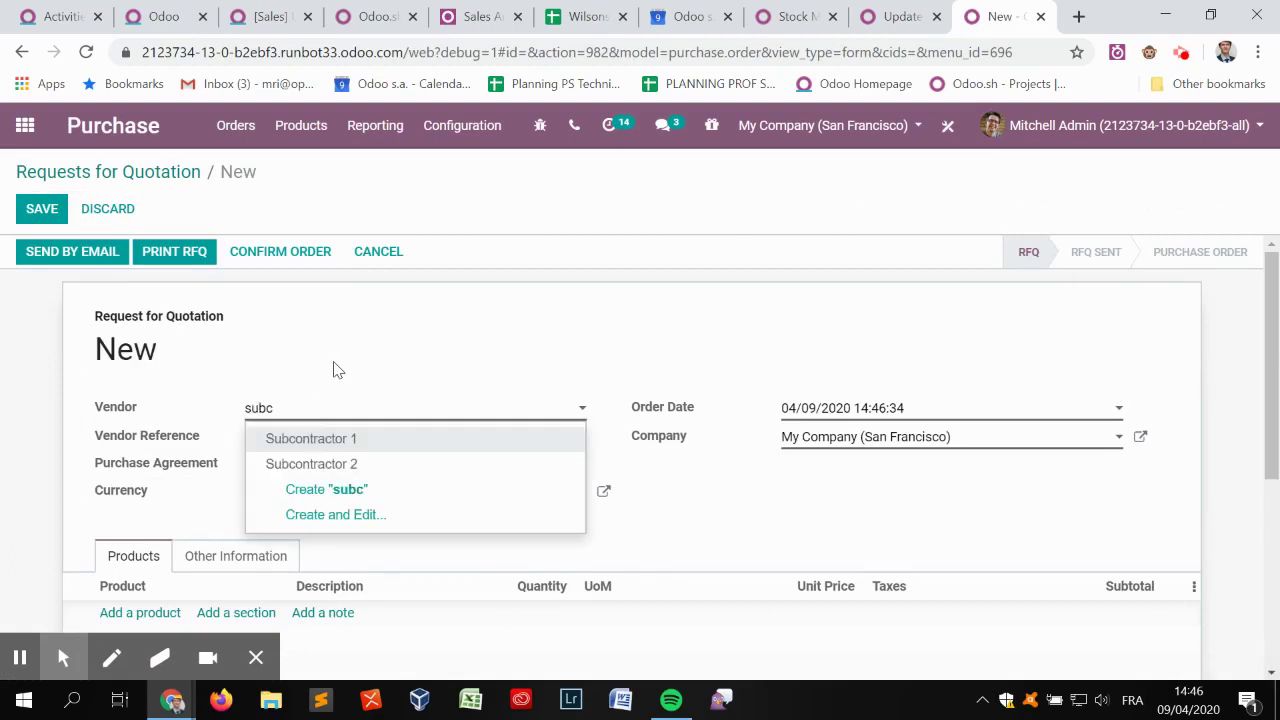
key("Down")
key("Return")
scroll(250, 480, "down", 2)
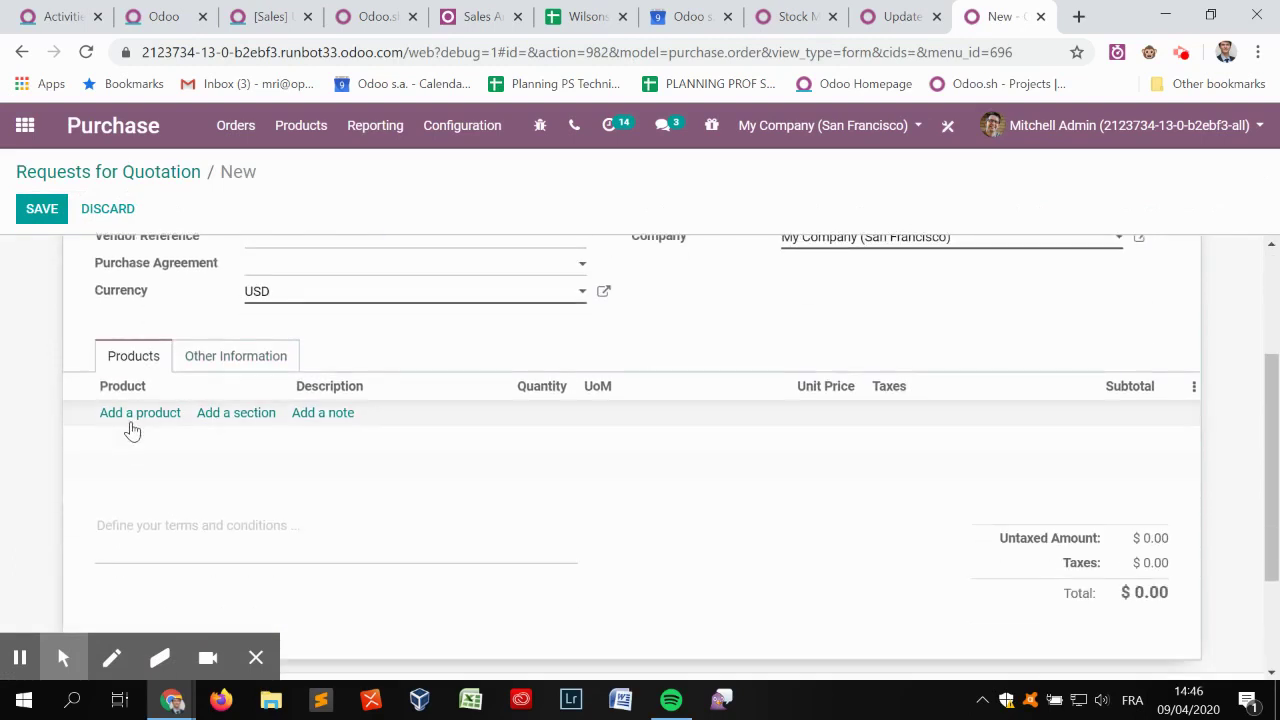
left_click(130, 415)
type("s")
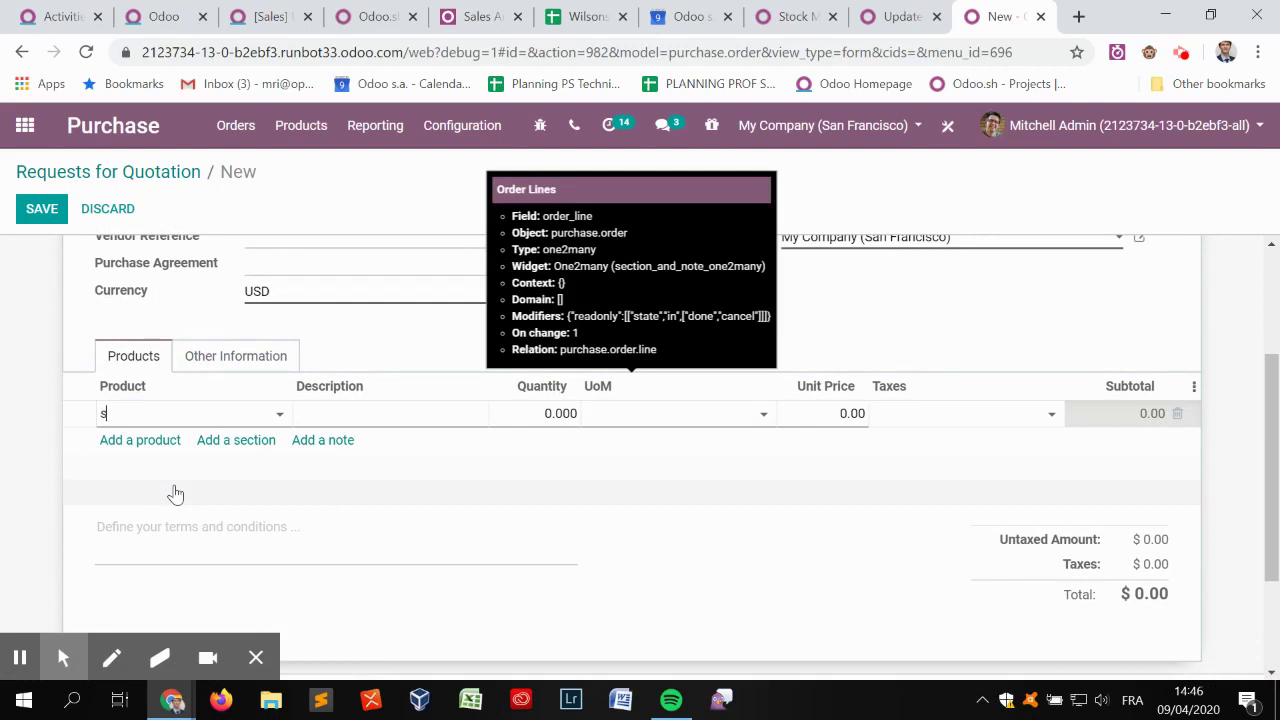
type("ub")
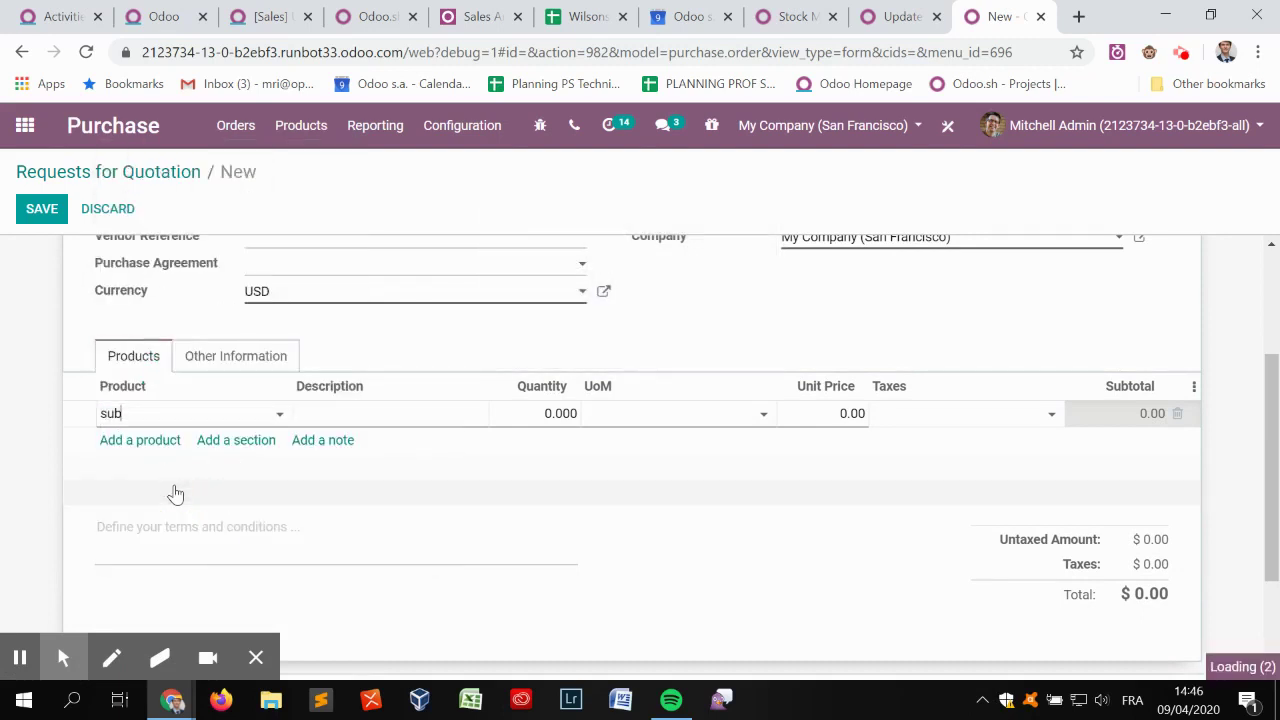
key("Return")
left_click(550, 413)
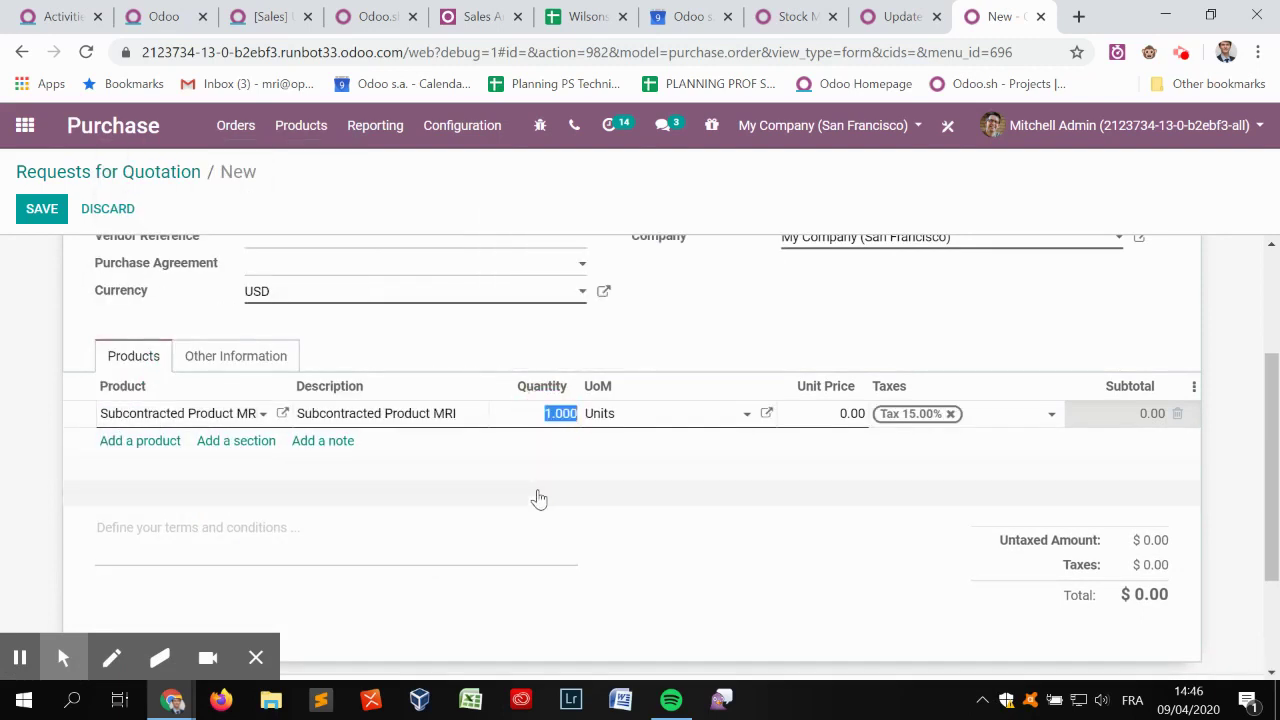
type("5")
left_click(666, 311)
scroll(447, 422, "up", 2)
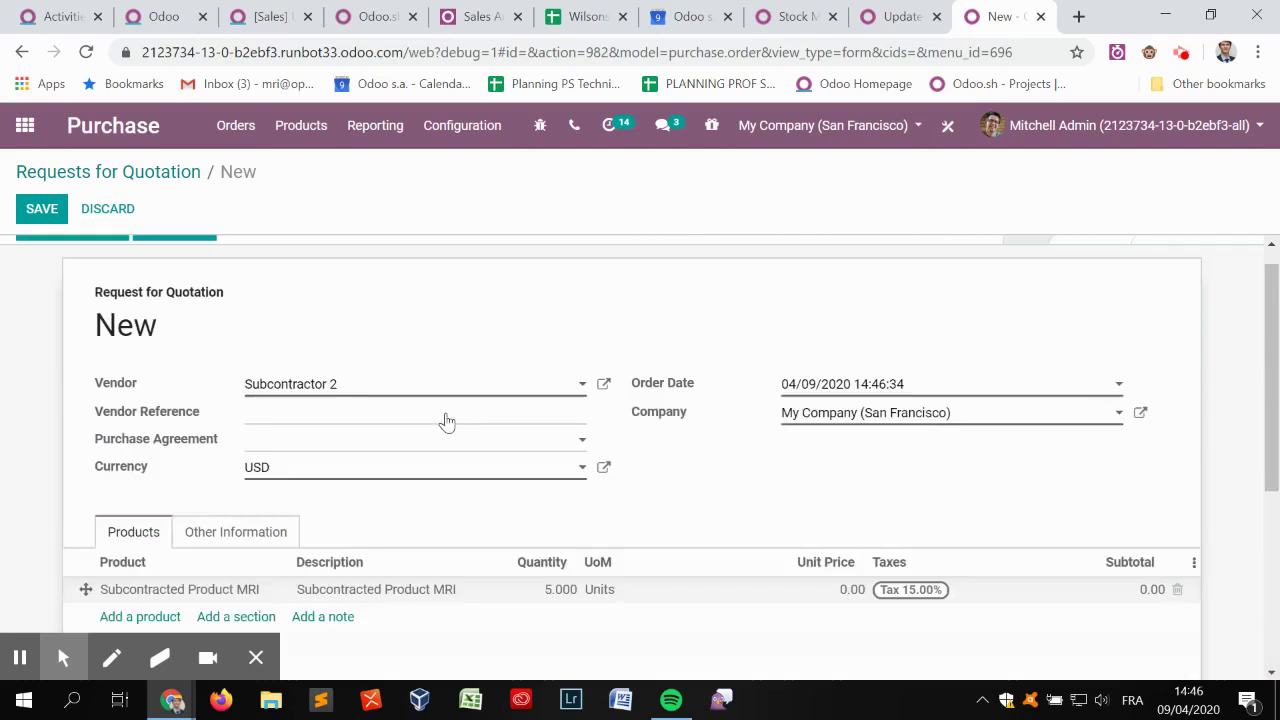
left_click(257, 251)
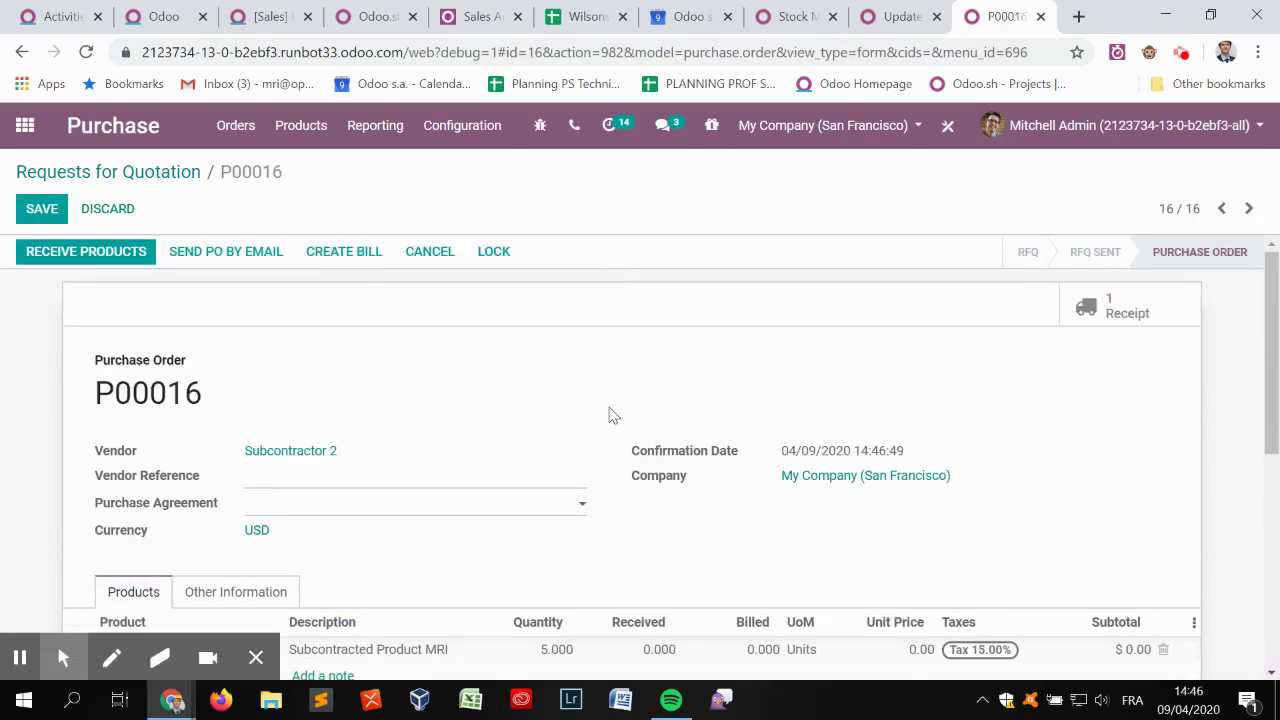
- Review the order's incoming receipt, then return to the app list
left_click(1110, 307)
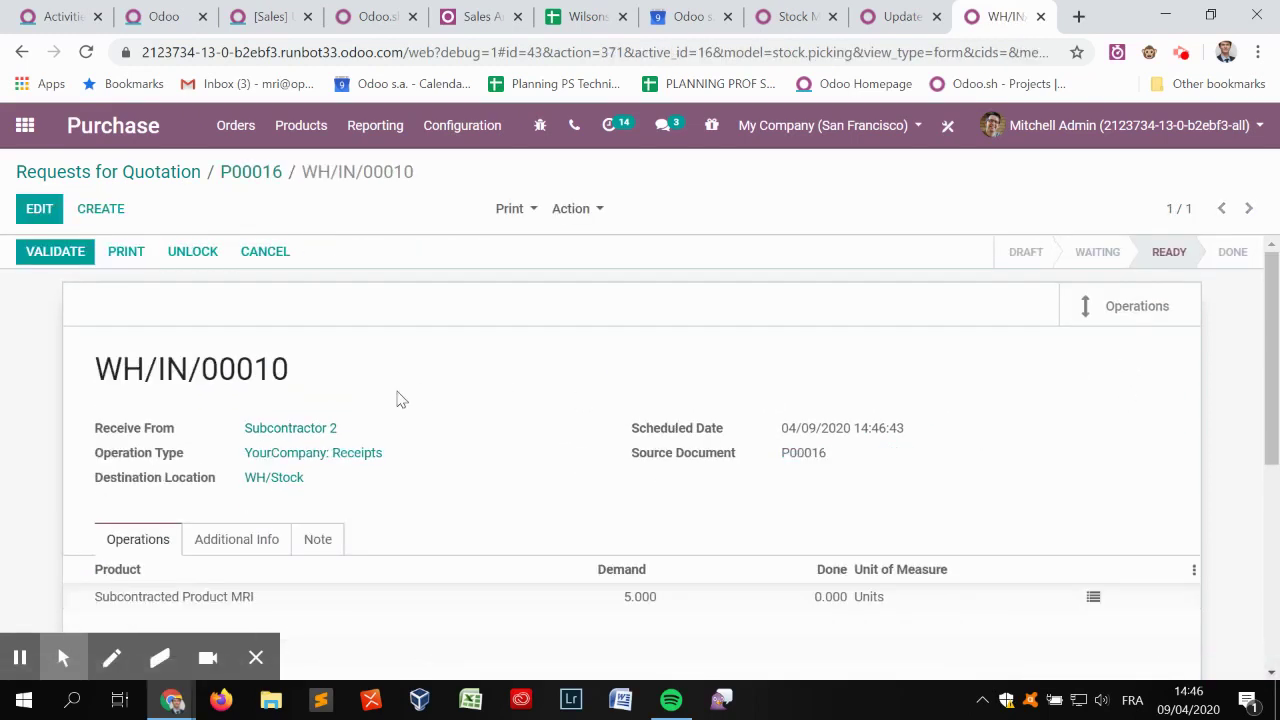
scroll(368, 420, "down", 1)
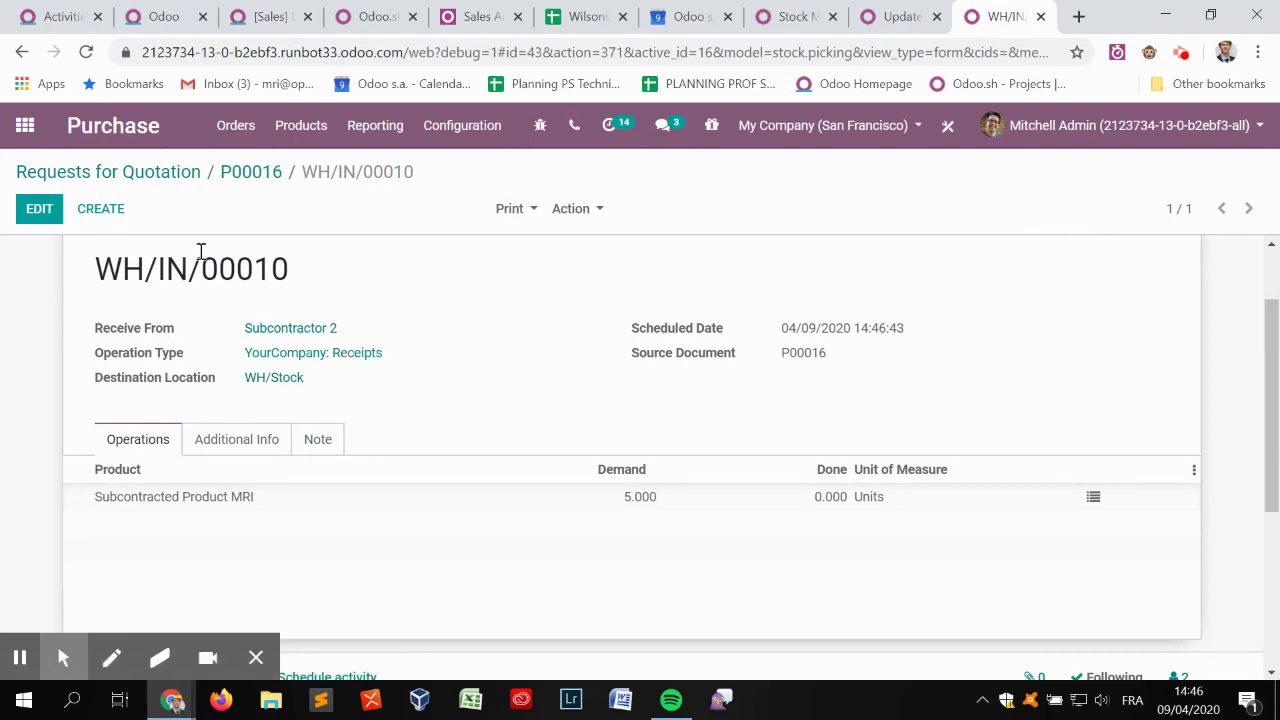
left_click(25, 125)
scroll(720, 495, "down", 2)
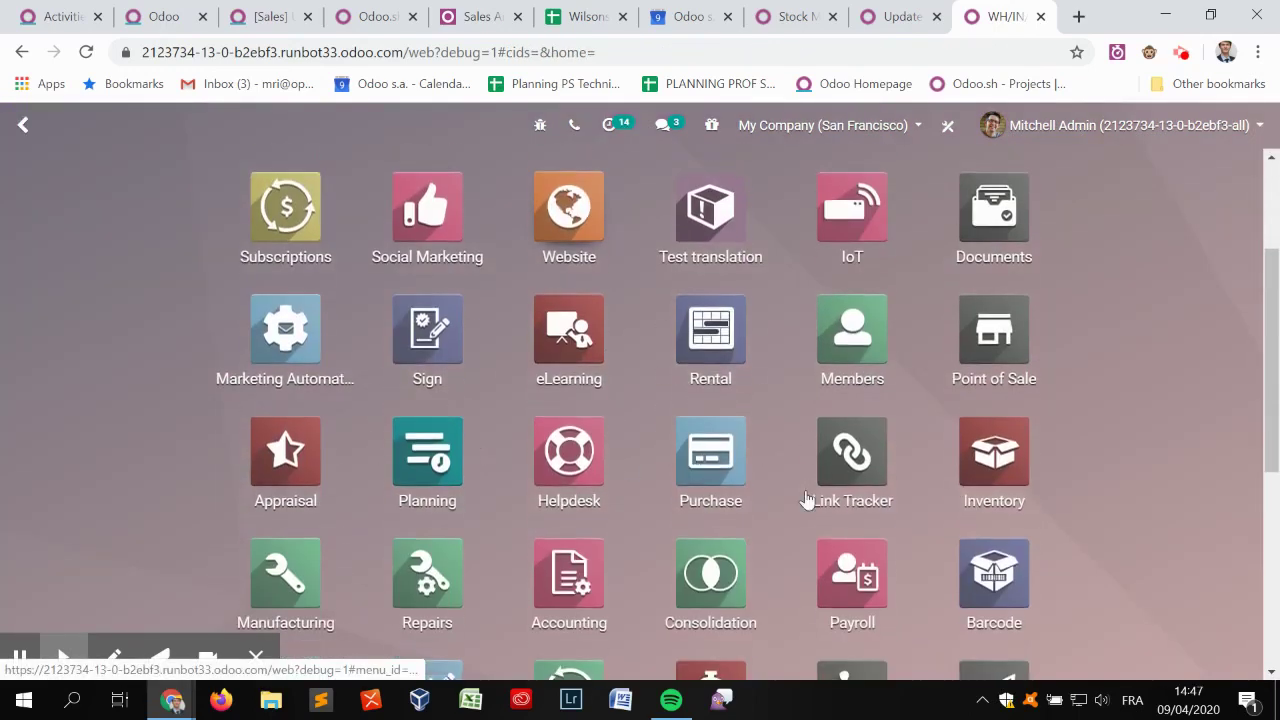
- Show archived operation types and inspect subcontracting order WH/SBC/00001's operation type and locations
left_click(1000, 443)
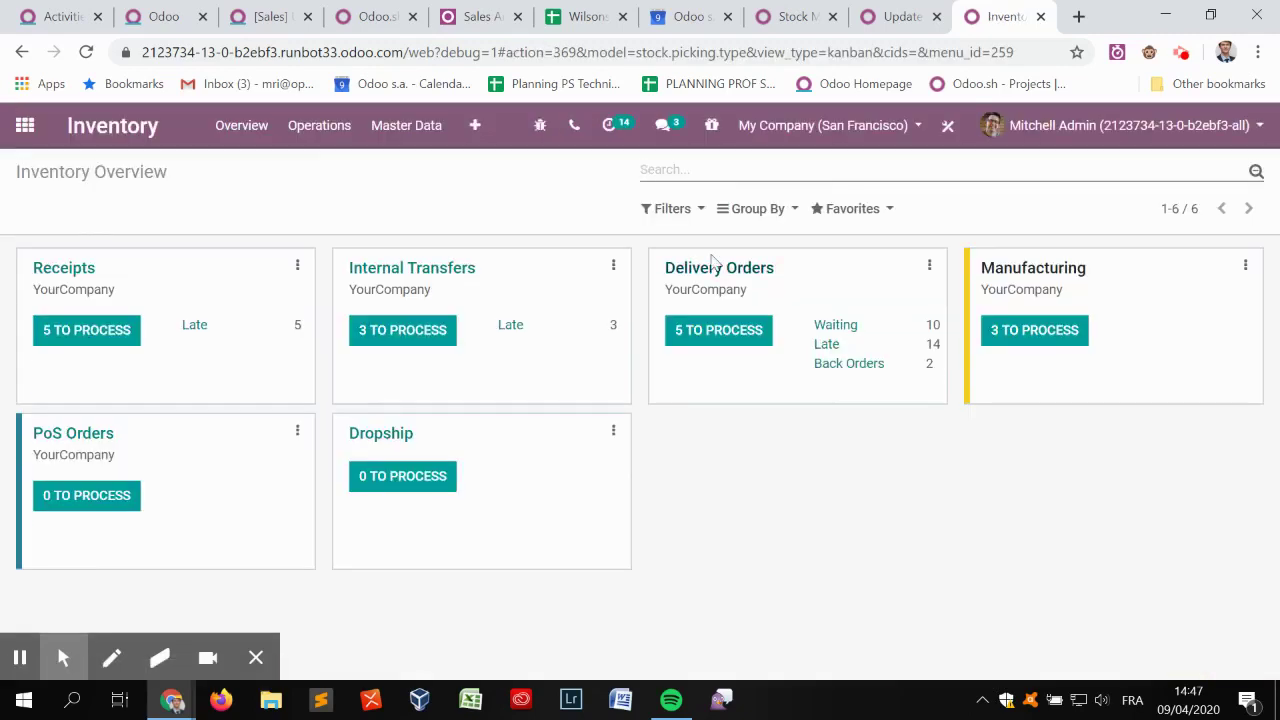
left_click(690, 222)
left_click(677, 241)
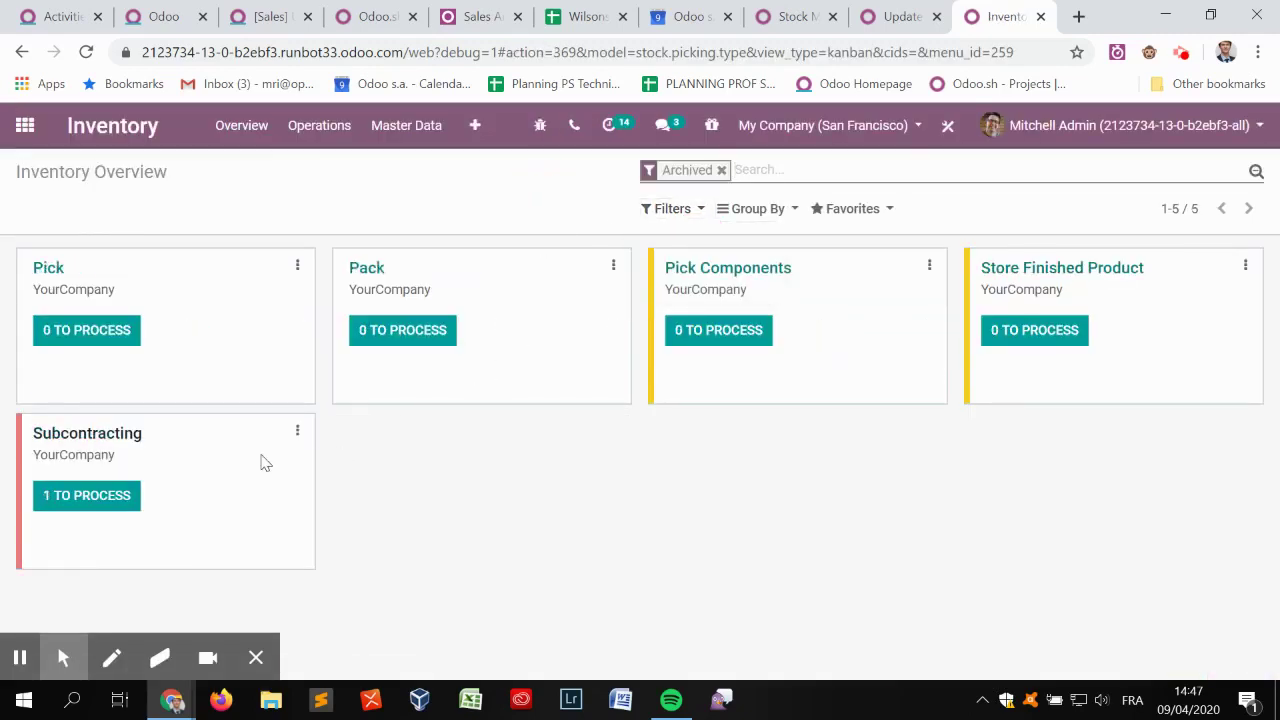
left_click(112, 498)
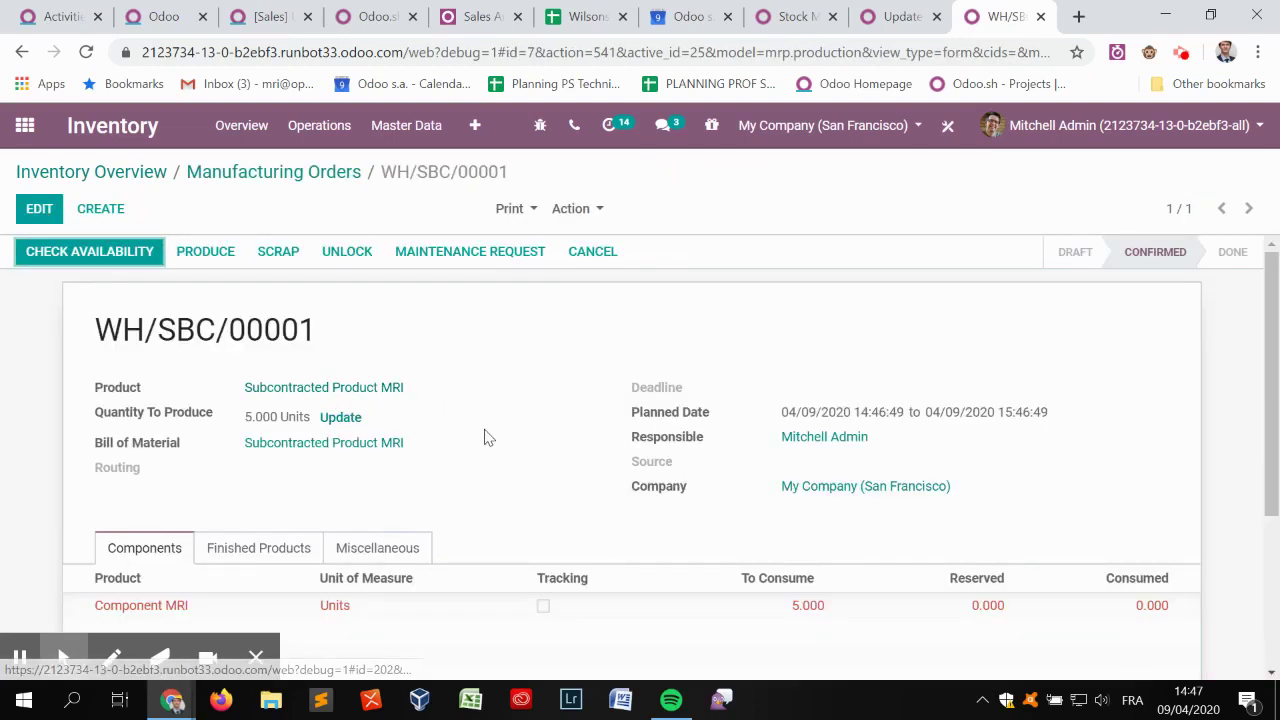
left_click(373, 540)
scroll(500, 434, "down", 3)
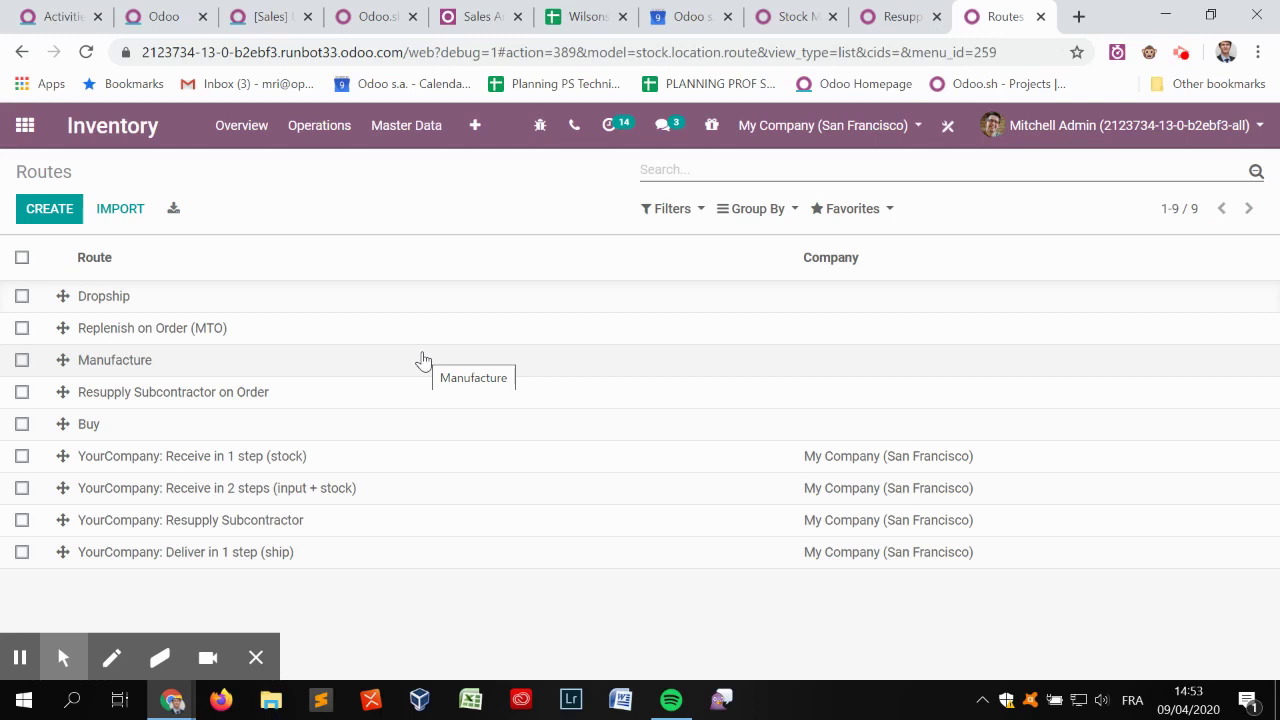
- On the Resupply Subcontractor on Order route, add a new rule named 'sub 1 -> virtual'
left_click(288, 402)
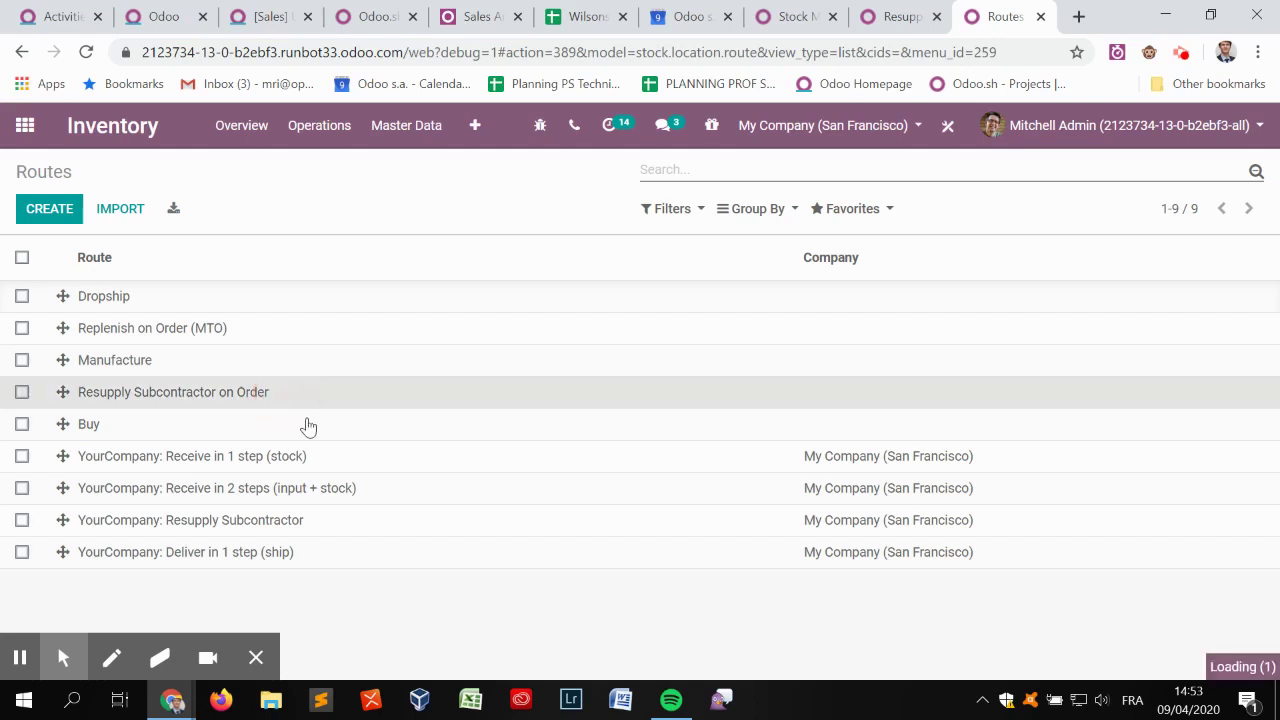
scroll(254, 410, "down", 2)
scroll(230, 400, "up", 2)
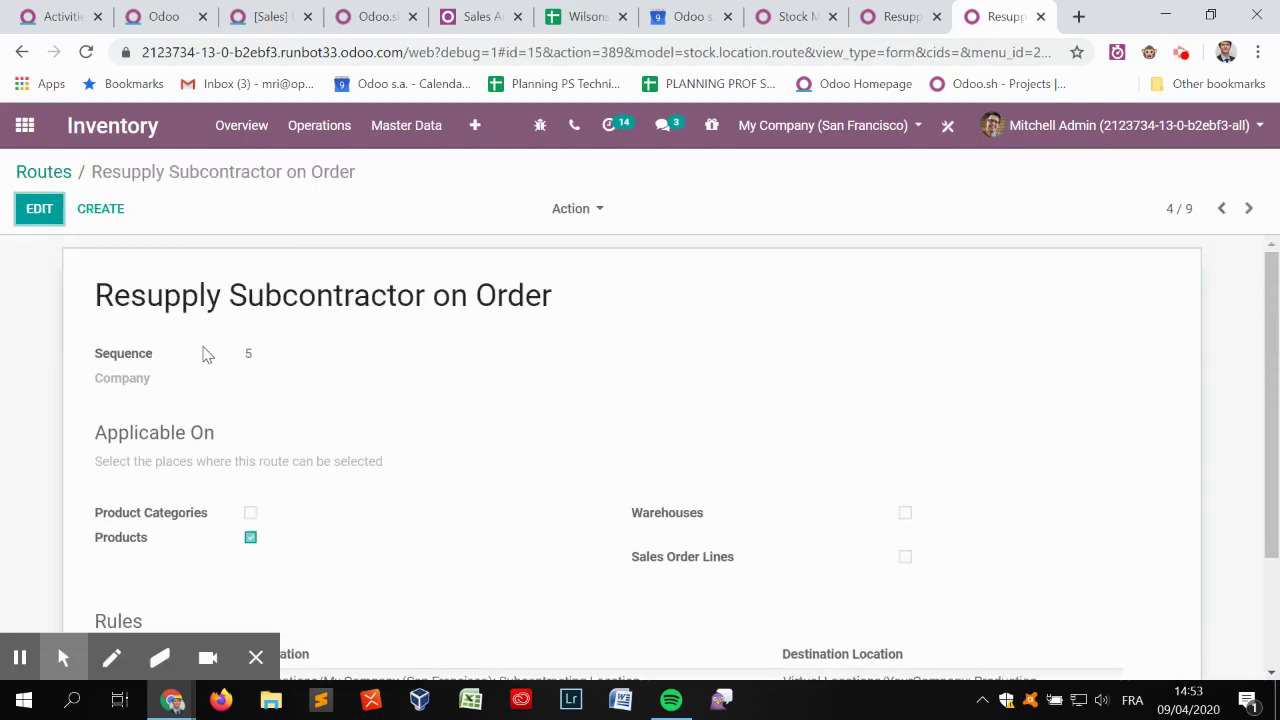
left_click(55, 222)
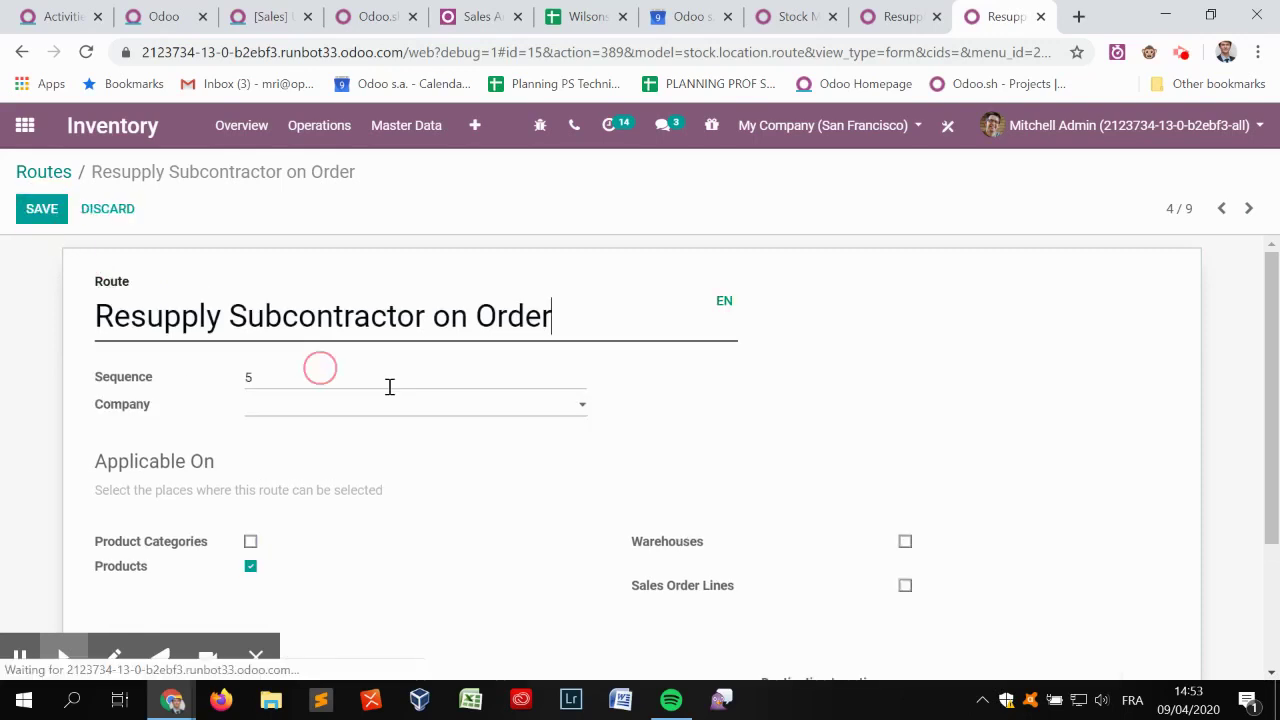
scroll(420, 403, "down", 3)
left_click(165, 553)
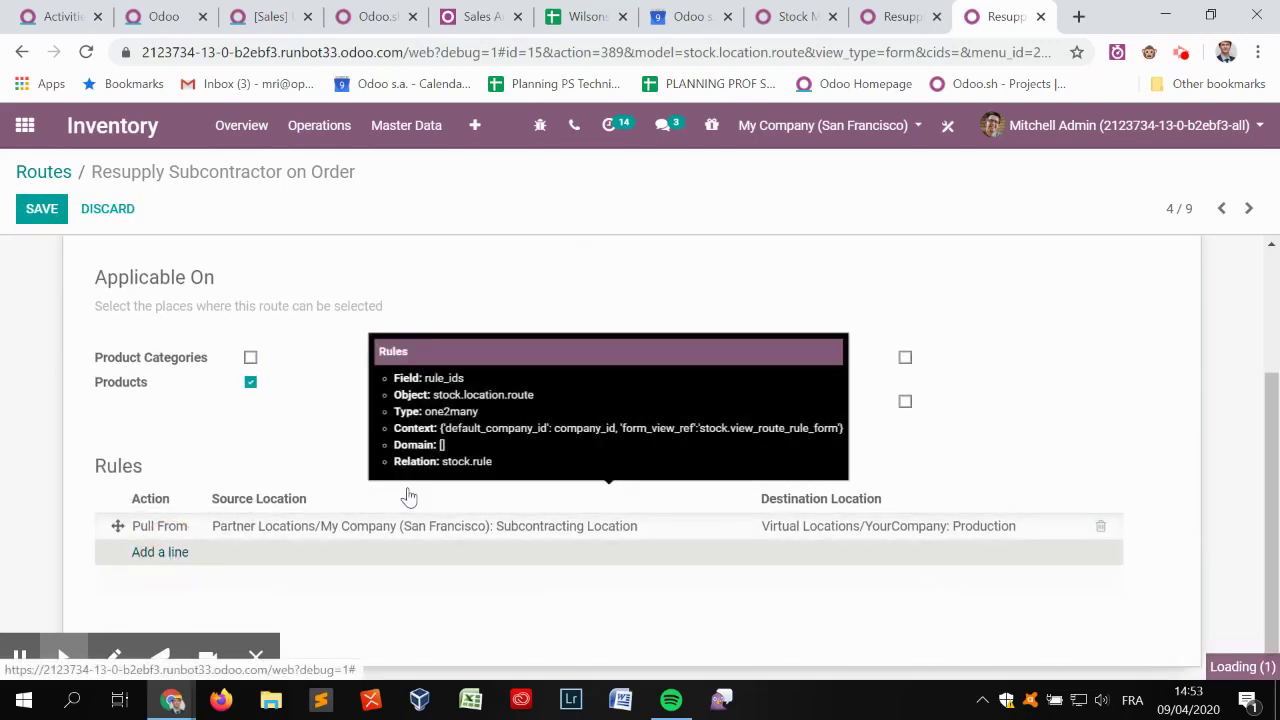
type("su")
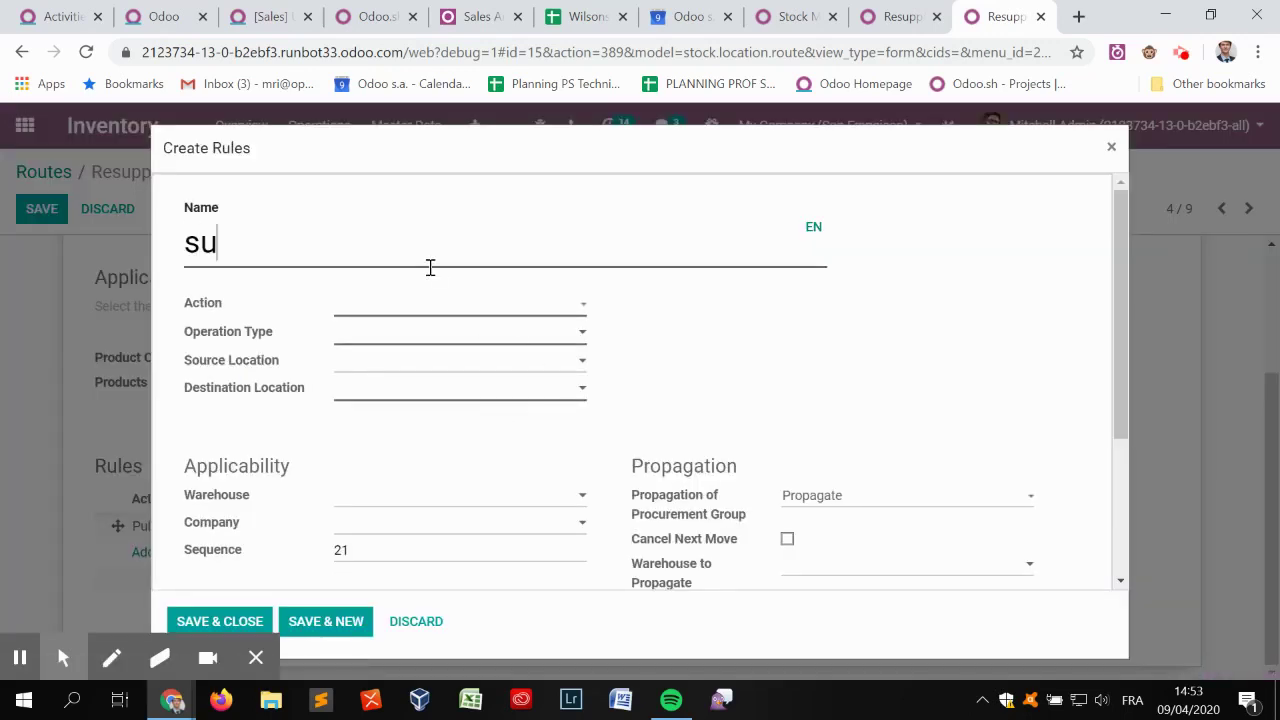
type("b 1 -> virtual")
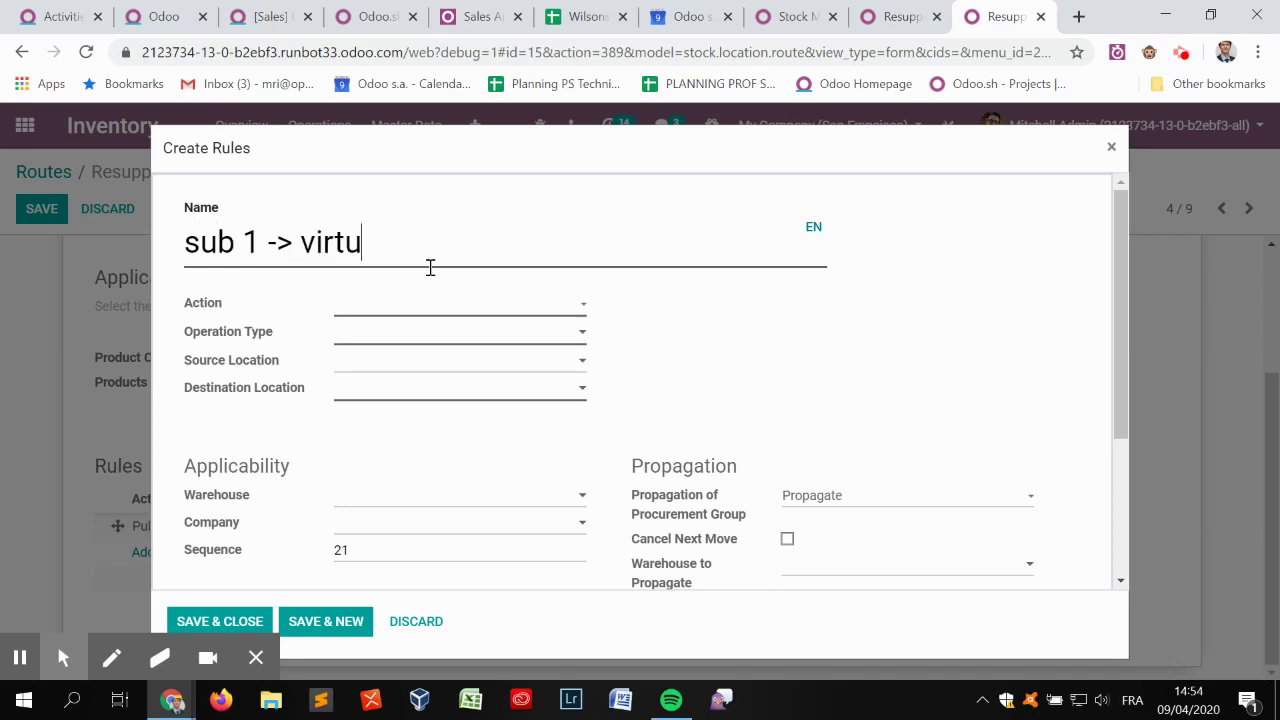
- Set the rule's company to My Company (San Francisco), warehouse YourCompany, Pull From, YourCompany: Delivery Orders
left_click(416, 524)
left_click(434, 629)
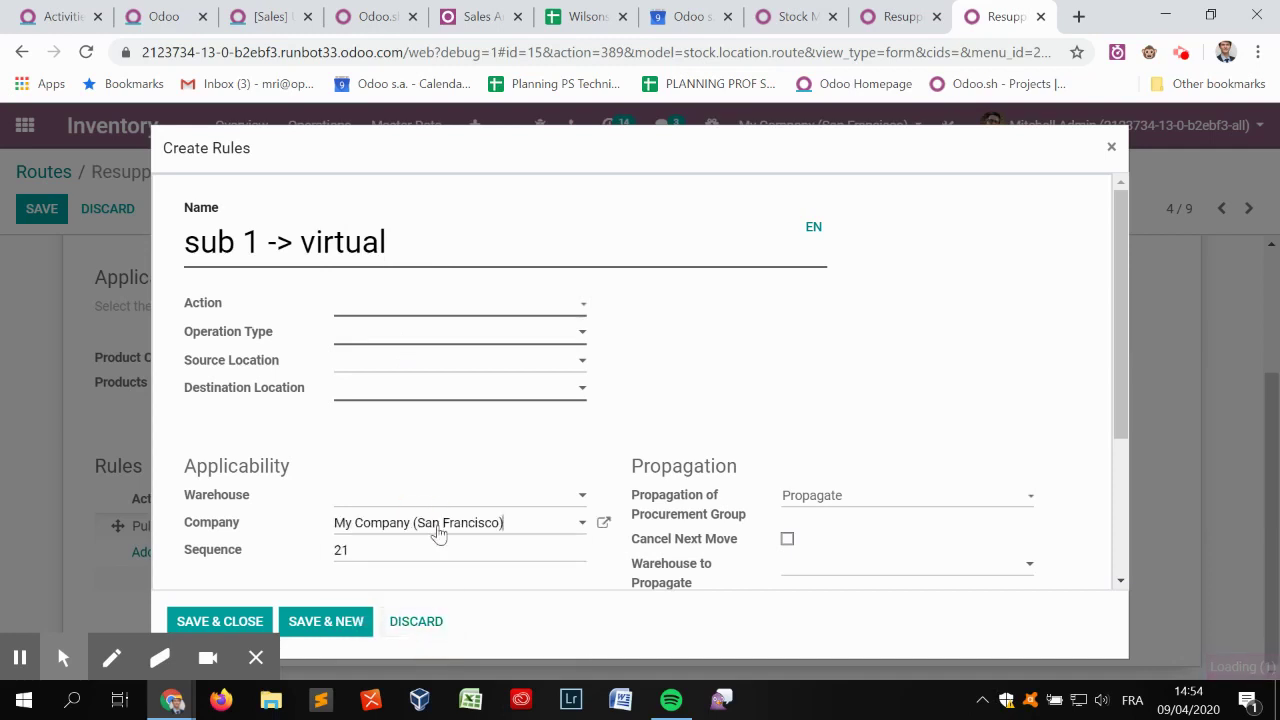
left_click(428, 497)
left_click(432, 527)
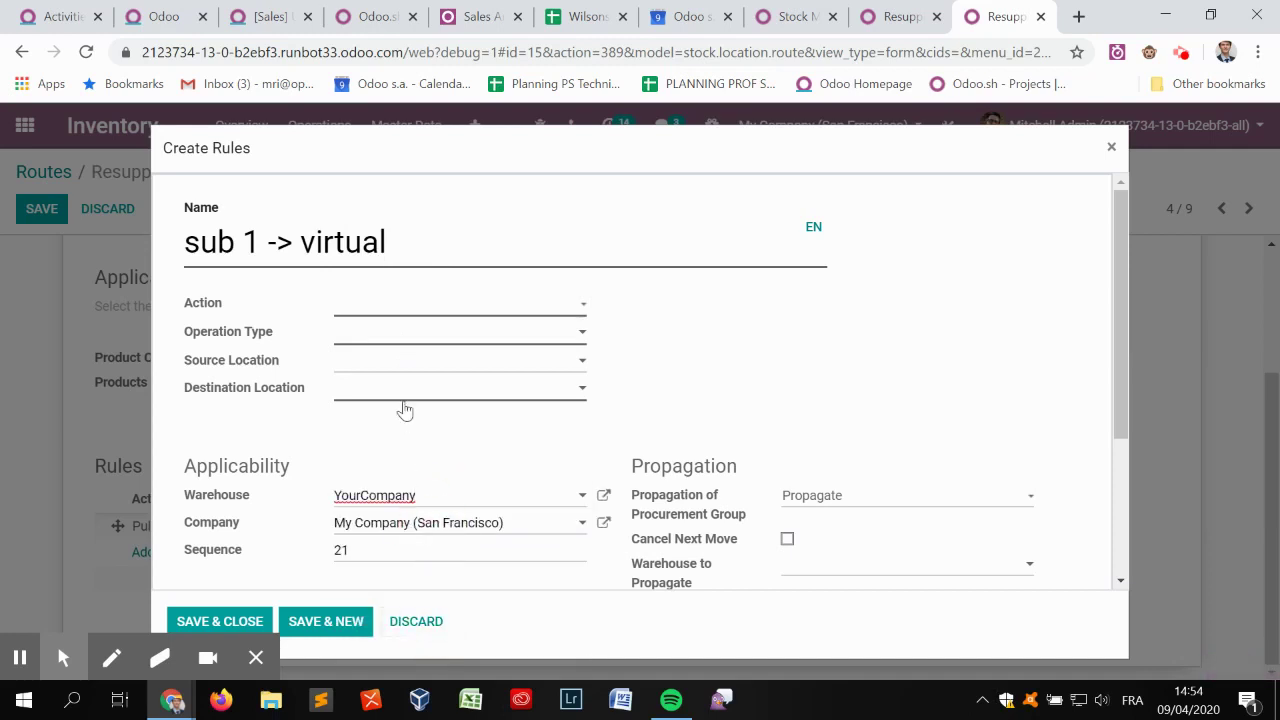
left_click(383, 310)
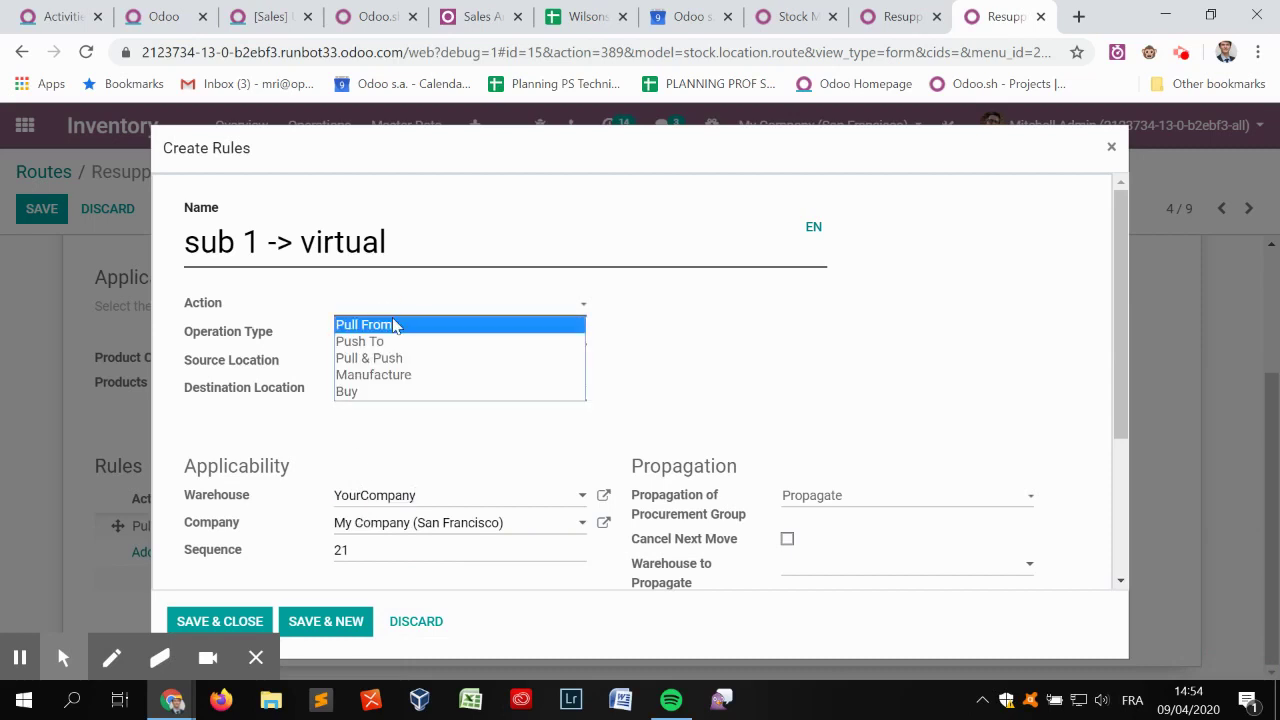
left_click(395, 326)
left_click(393, 418)
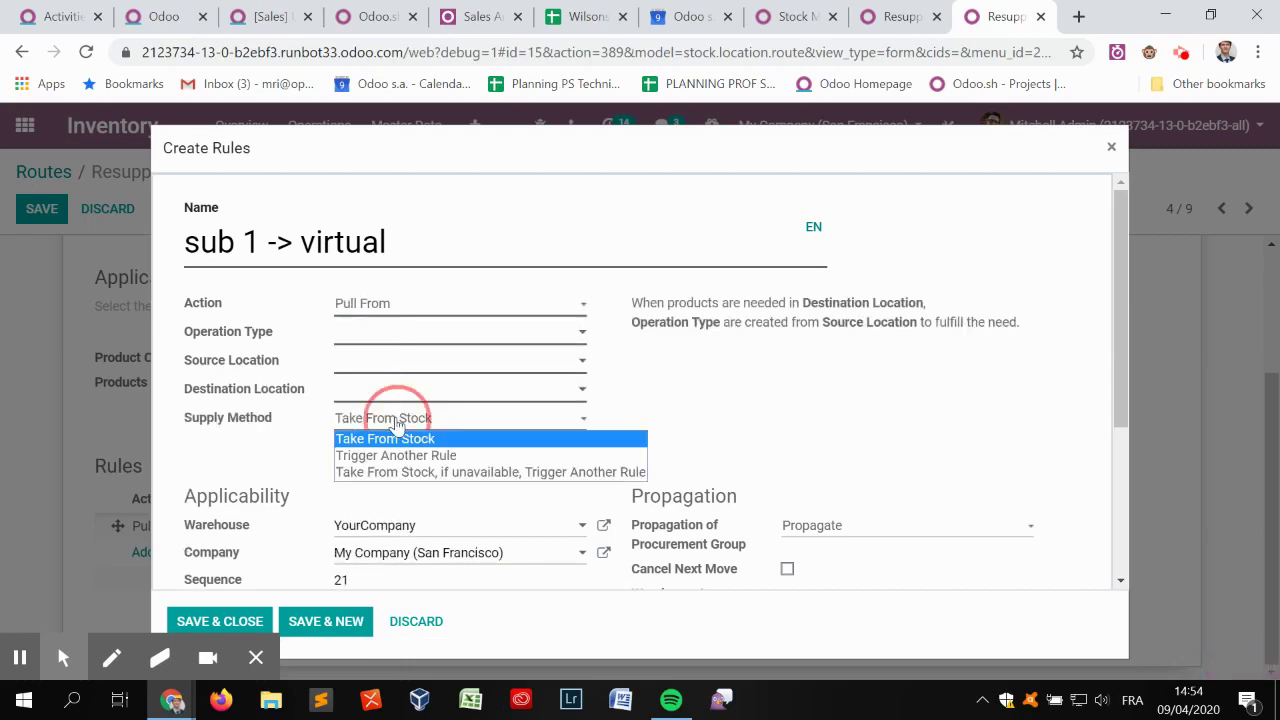
left_click(360, 334)
left_click(360, 334)
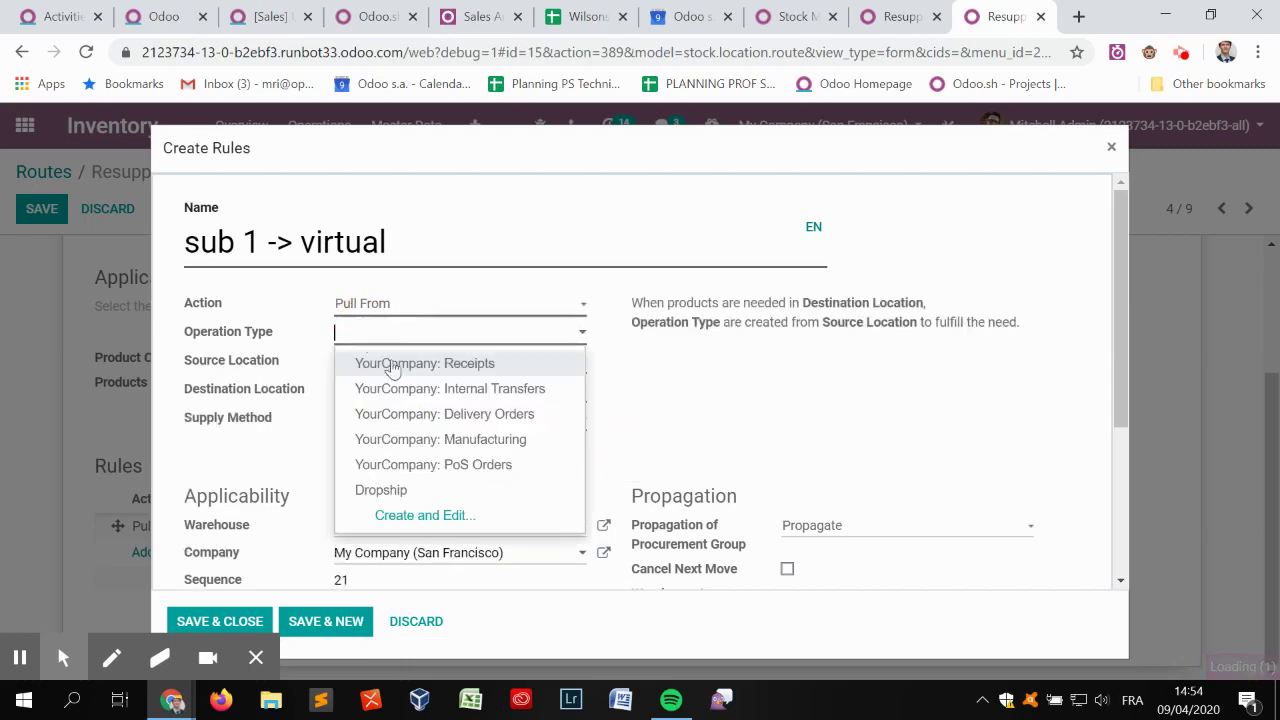
left_click(368, 411)
- Set source Sub 1, destination YourCompany: Production virtual location, and supply method Trigger Another Rule
left_click_drag(397, 369, 326, 380)
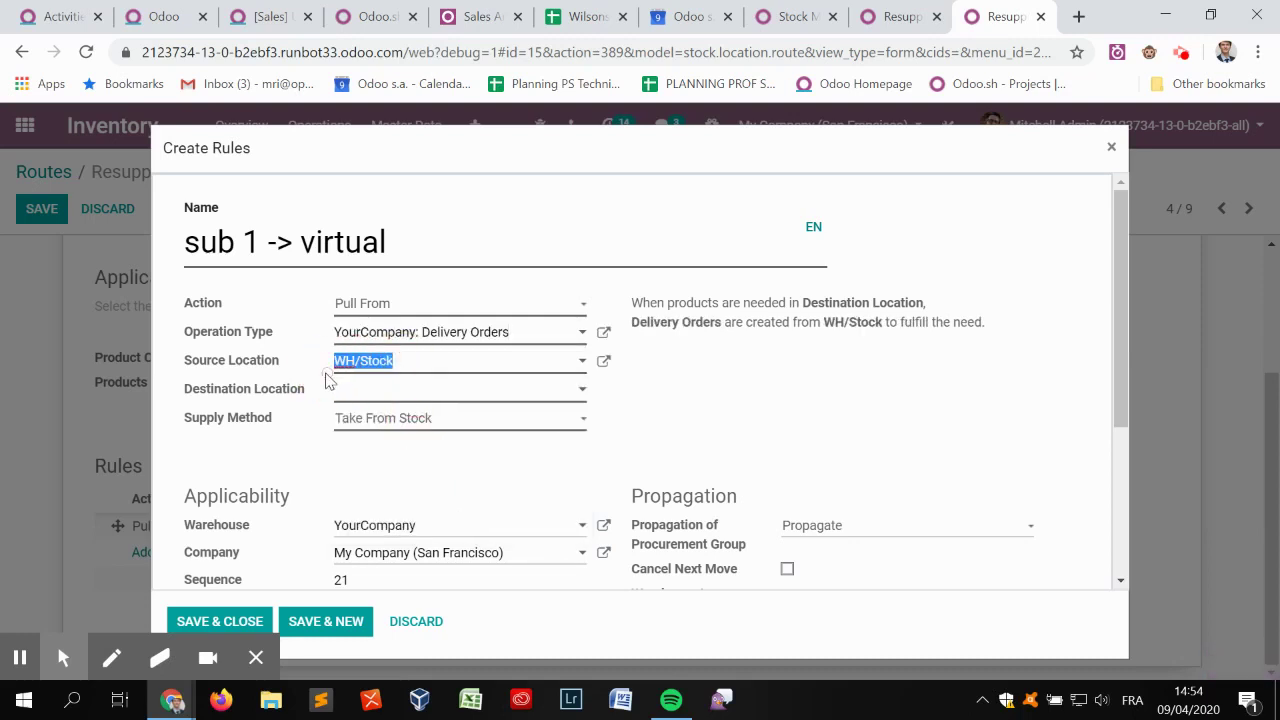
type("sub")
key("Down")
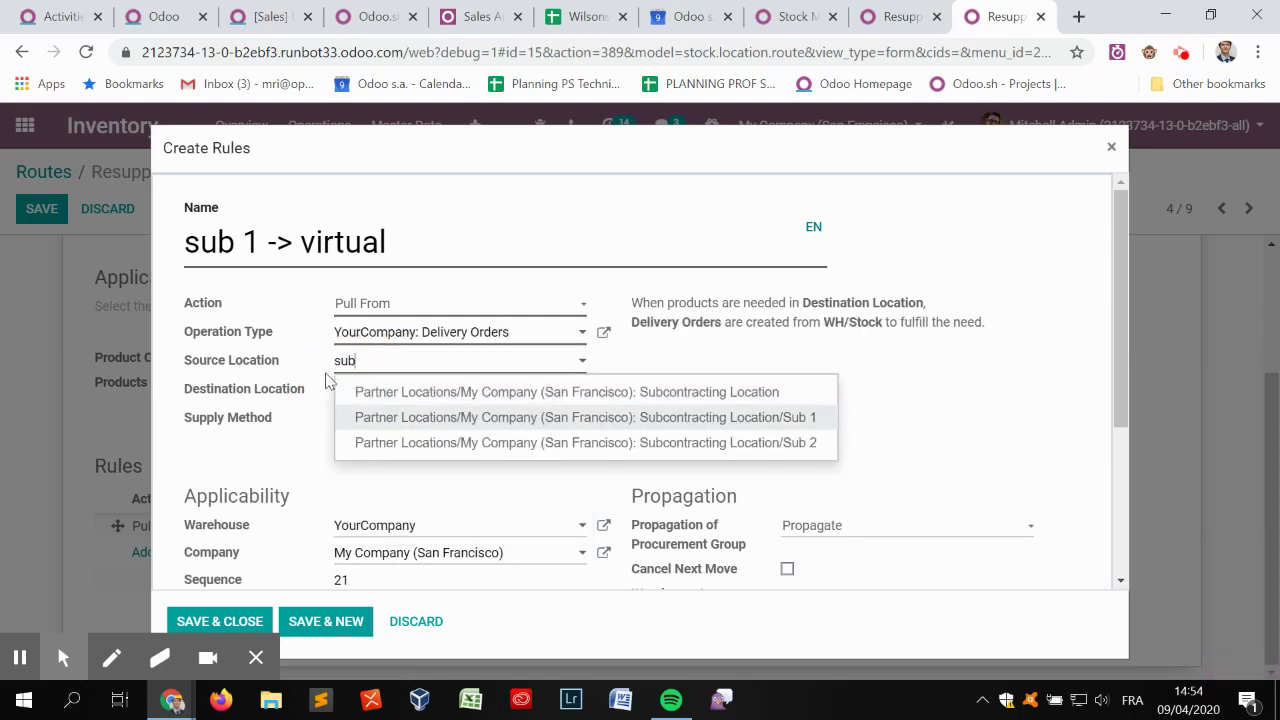
key("Return")
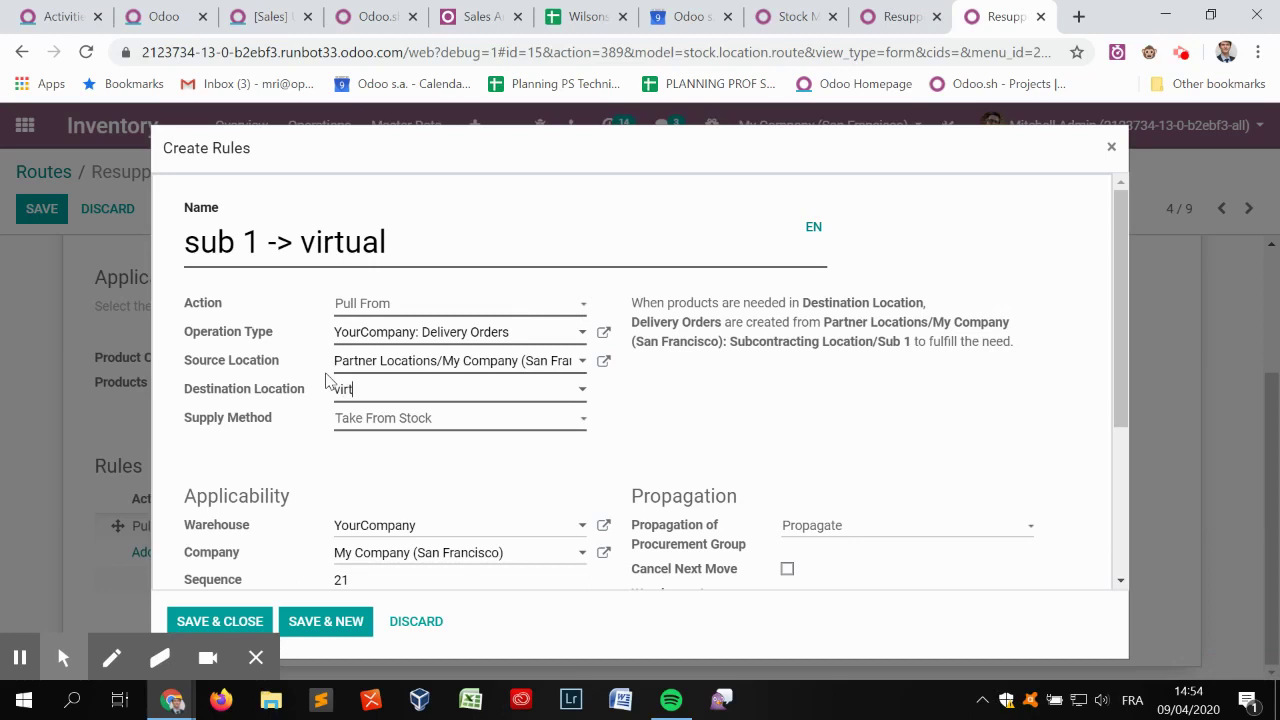
key("Down")
key("Down")
key("Down")
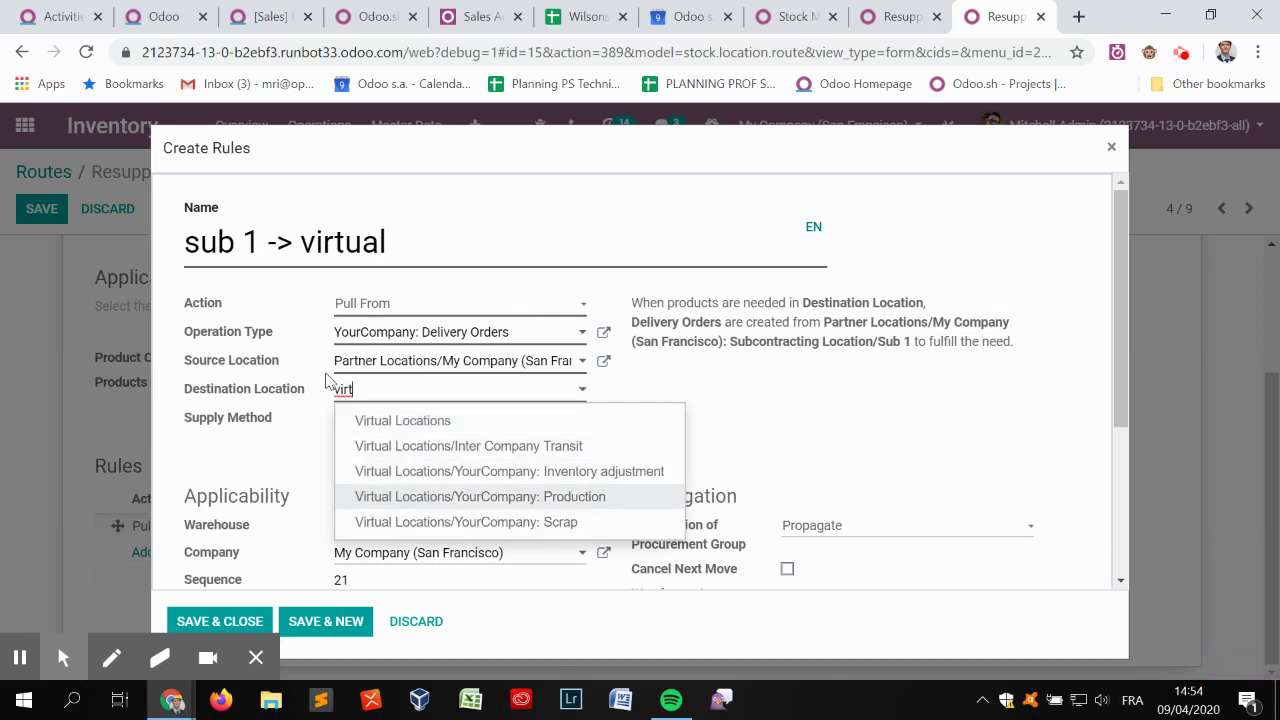
key("Return")
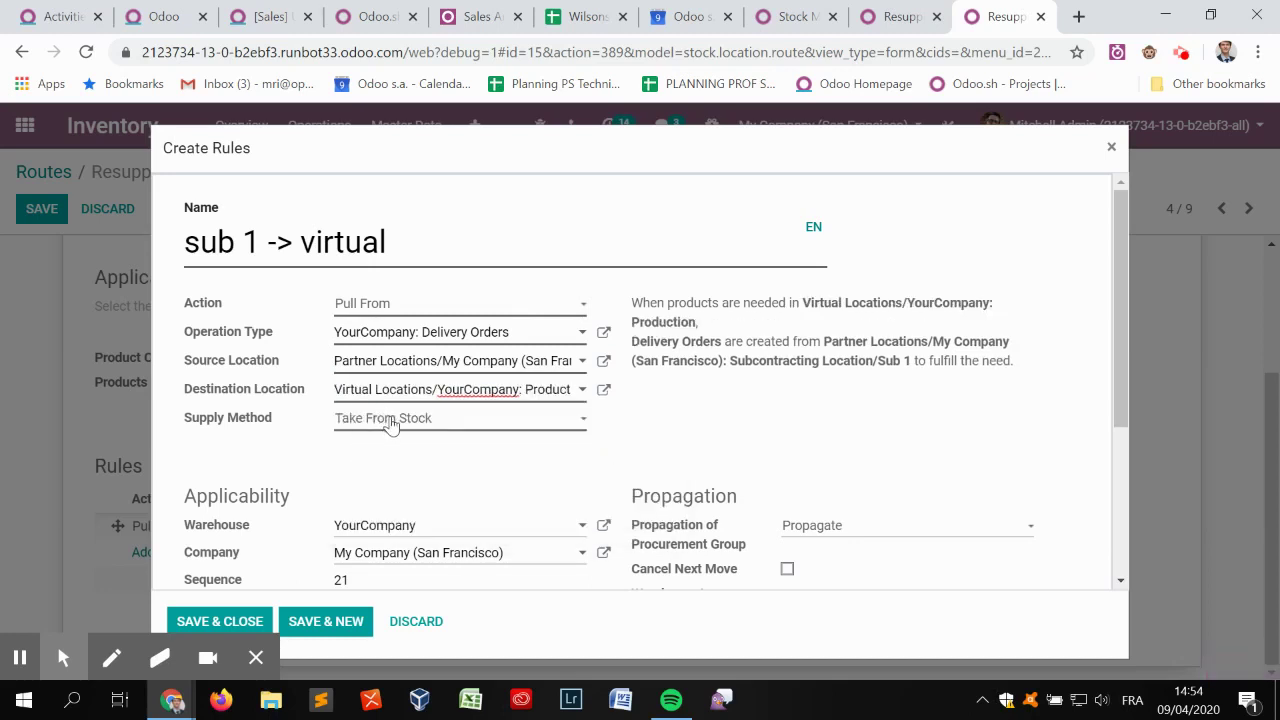
left_click(390, 425)
left_click(409, 453)
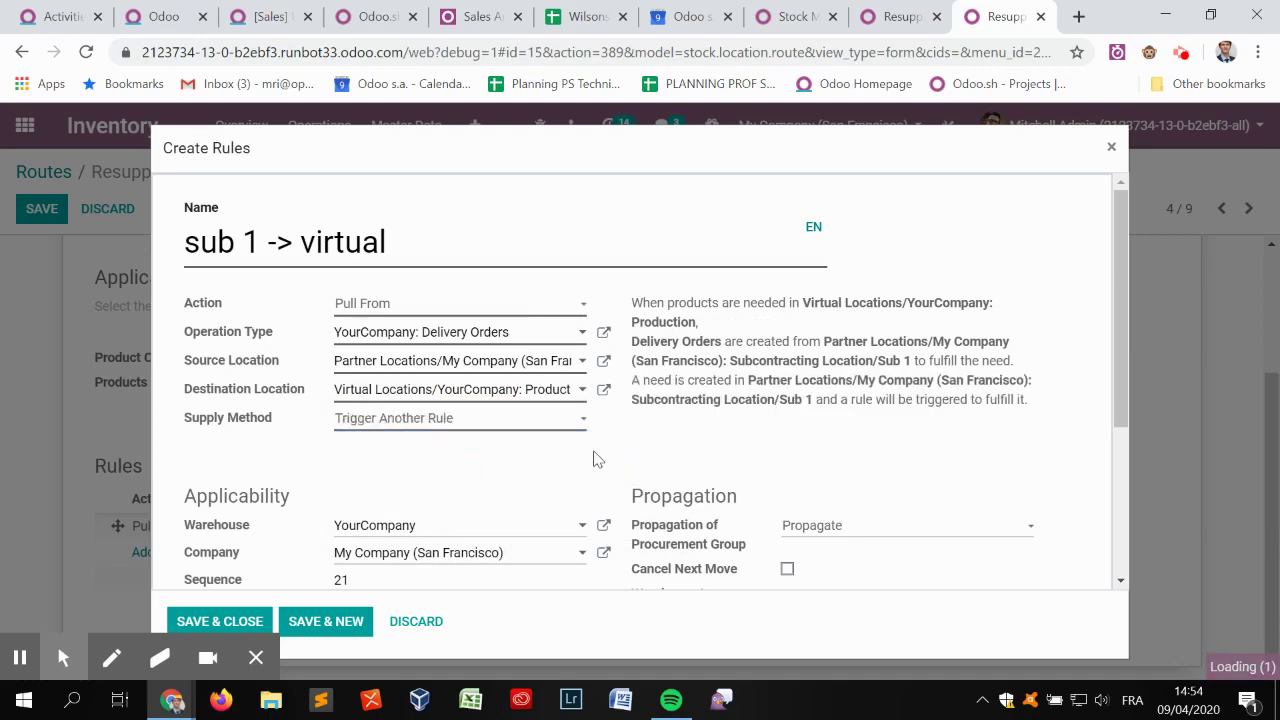
scroll(564, 430, "down", 2)
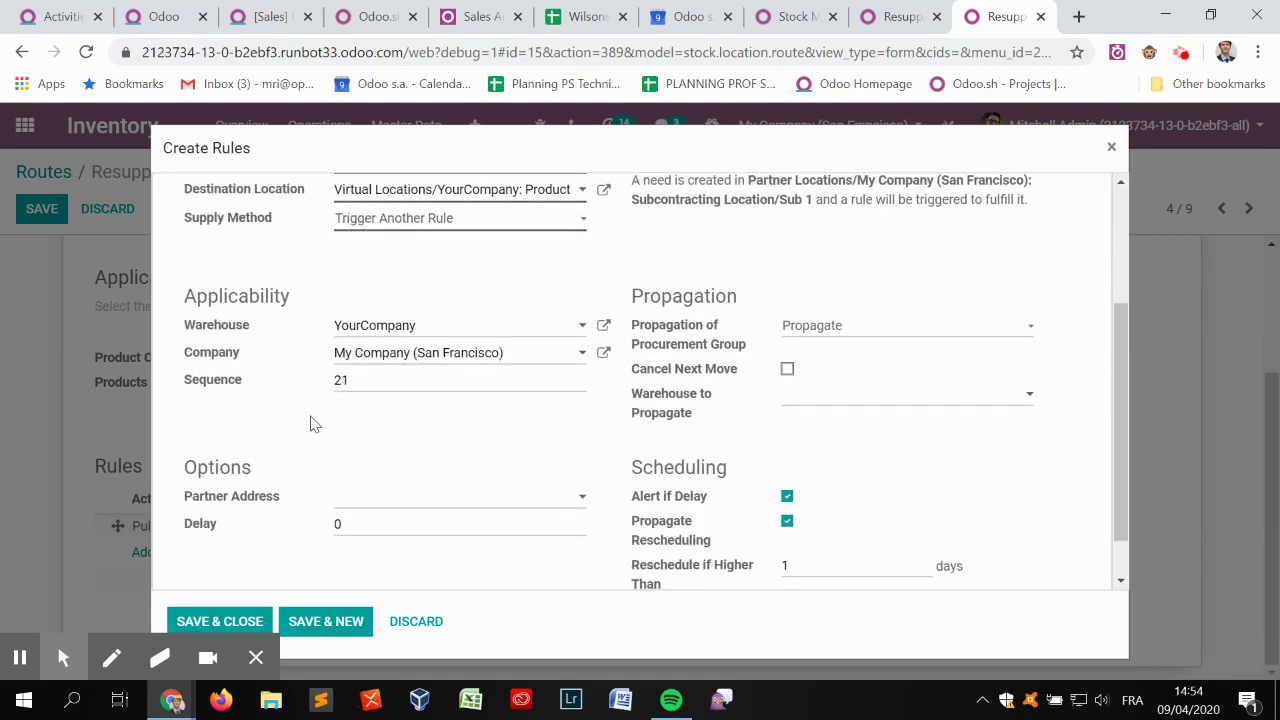
- Save the rule and start a new one for My Company (San Francisco), warehouse YourCompany
left_click(326, 621)
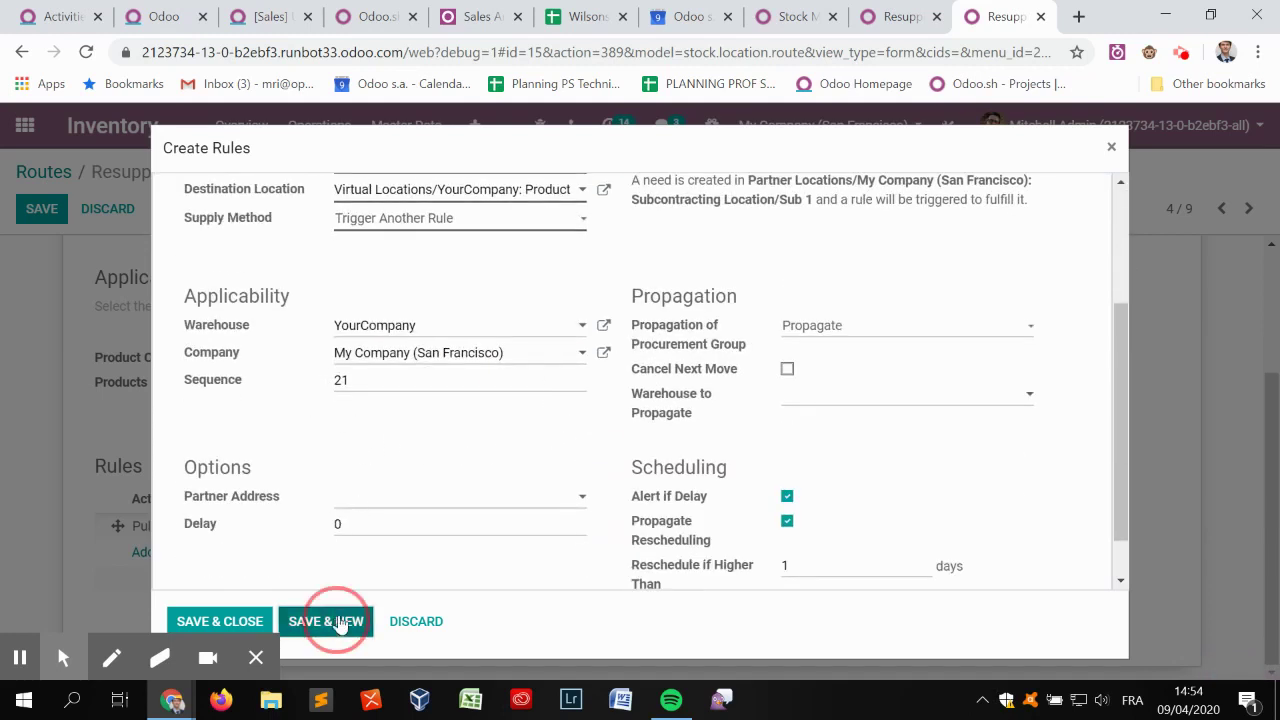
scroll(420, 420, "down", 3)
left_click(423, 300)
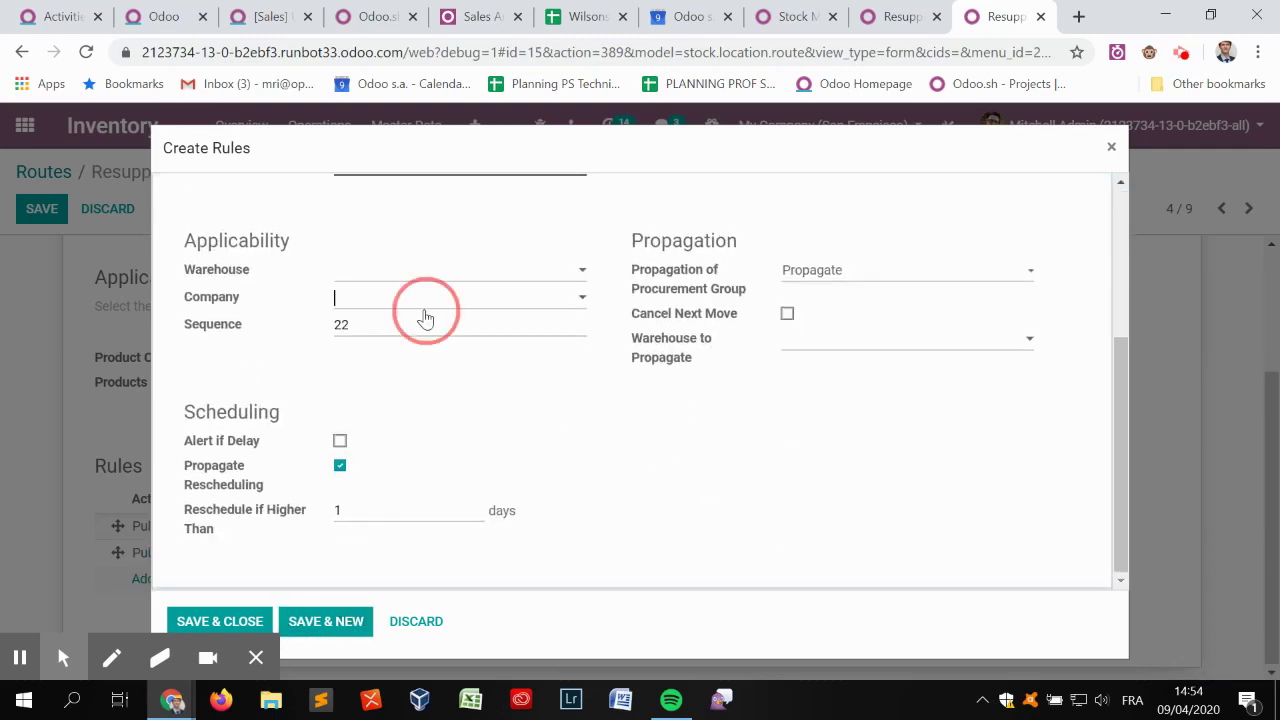
left_click(440, 402)
left_click(422, 272)
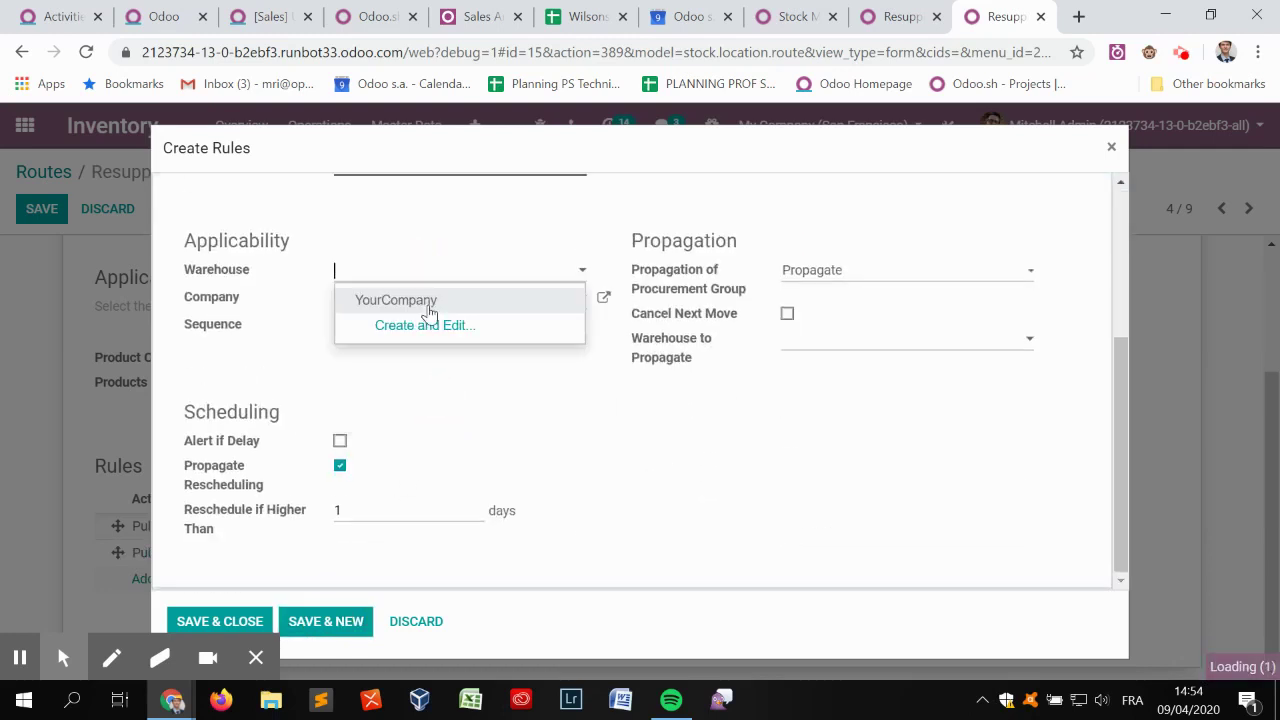
left_click(409, 297)
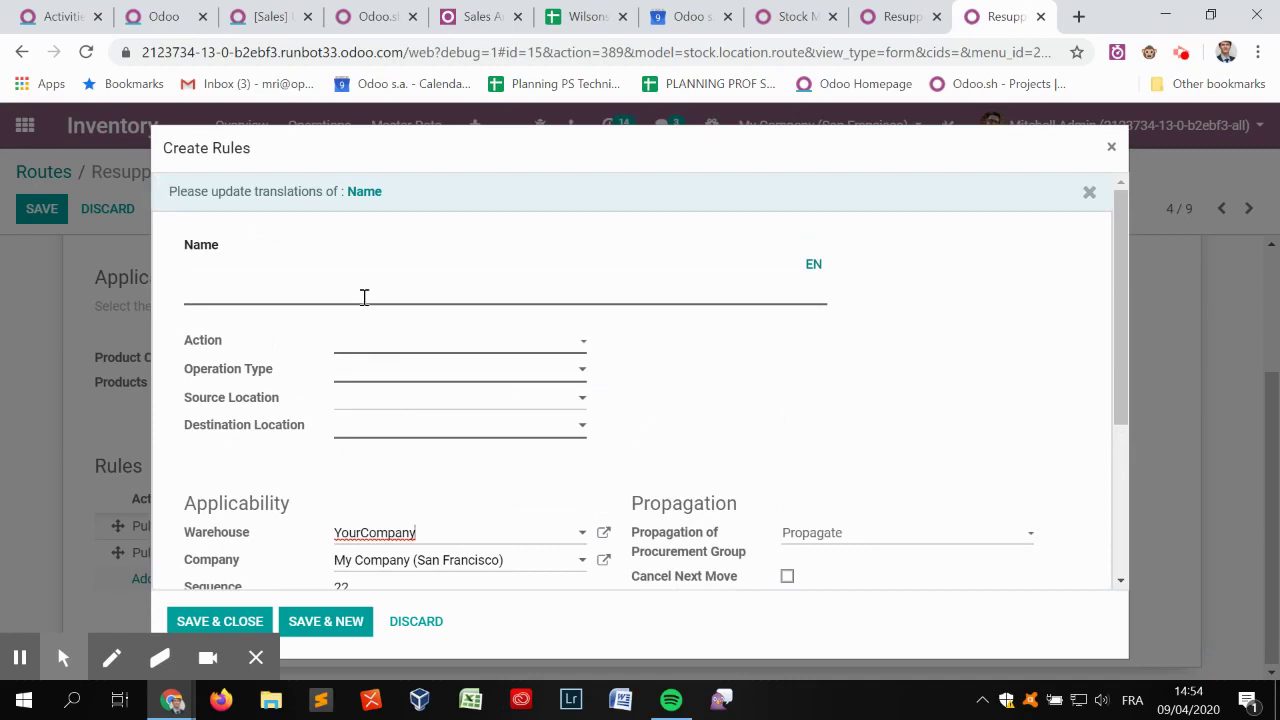
- Name the rule 'sub 2 -> virtual prod' as a Pull From rule on Delivery Orders
left_click(364, 296)
type("sub 2 ->")
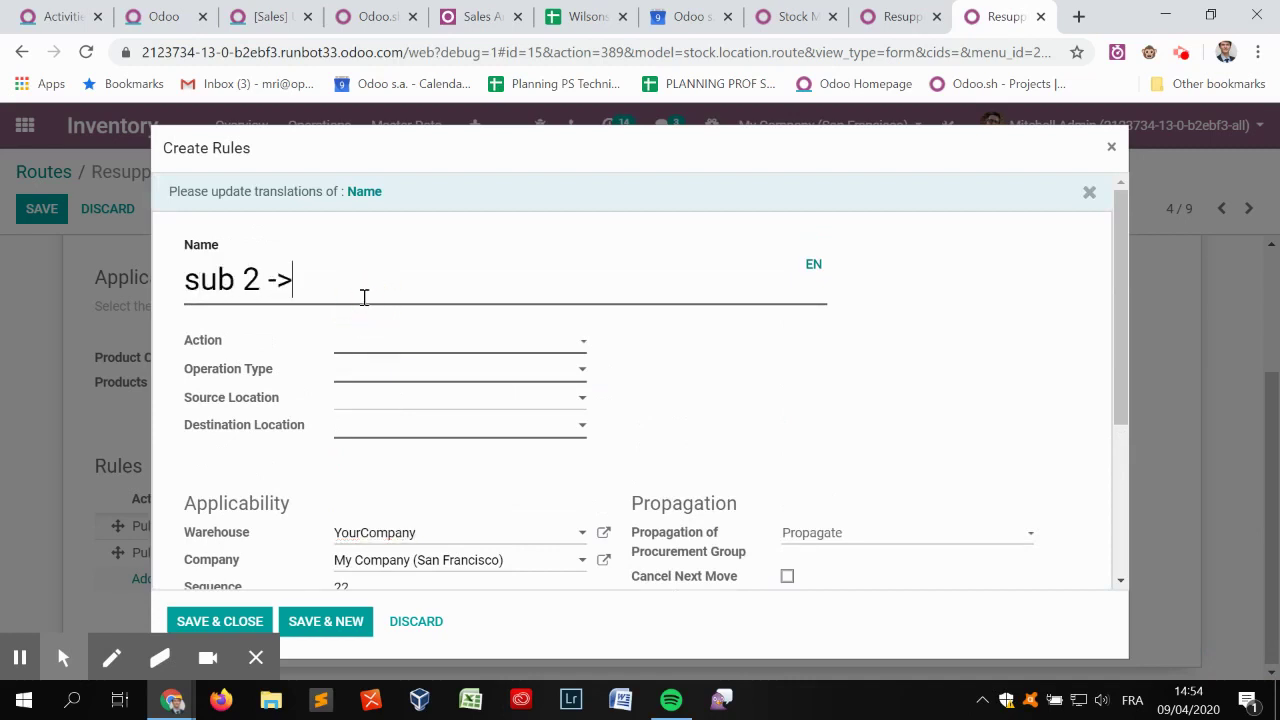
type(" virtual prod")
left_click(376, 337)
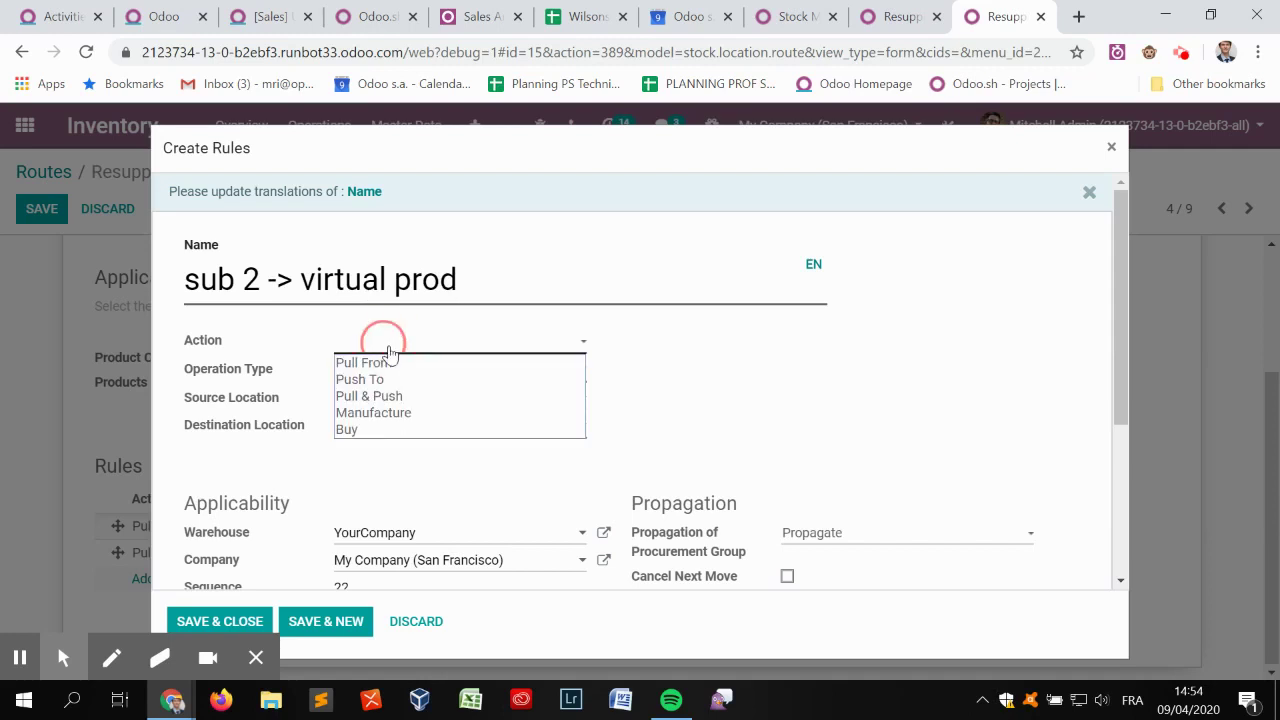
left_click(390, 360)
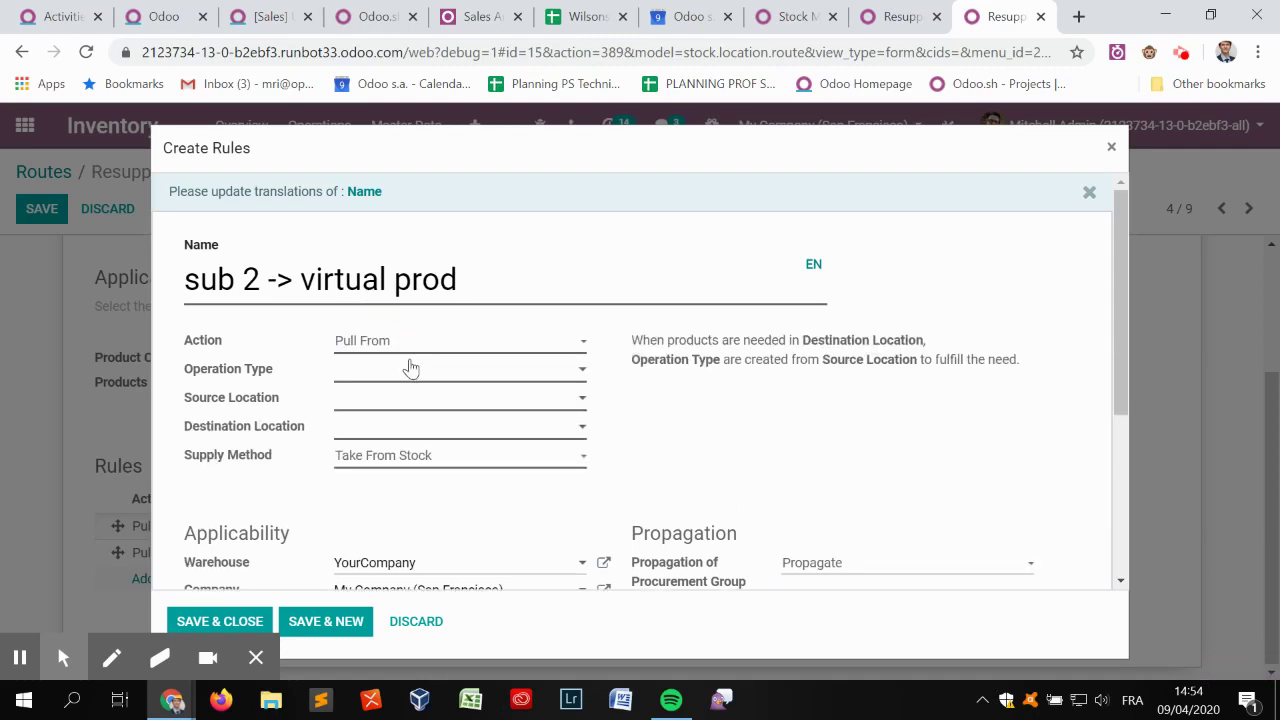
left_click(405, 372)
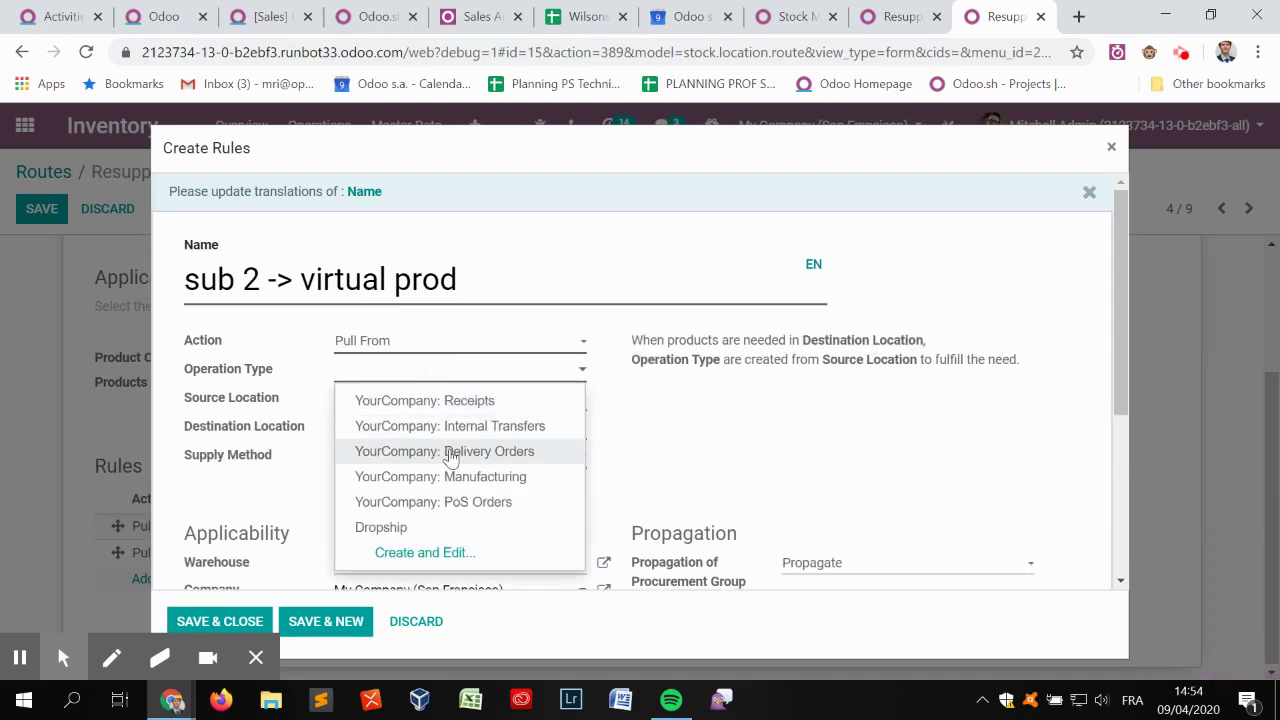
left_click(449, 451)
- Route it from Sub 2 to virtual Production, triggering another rule, then save the rule and route
left_click(298, 407)
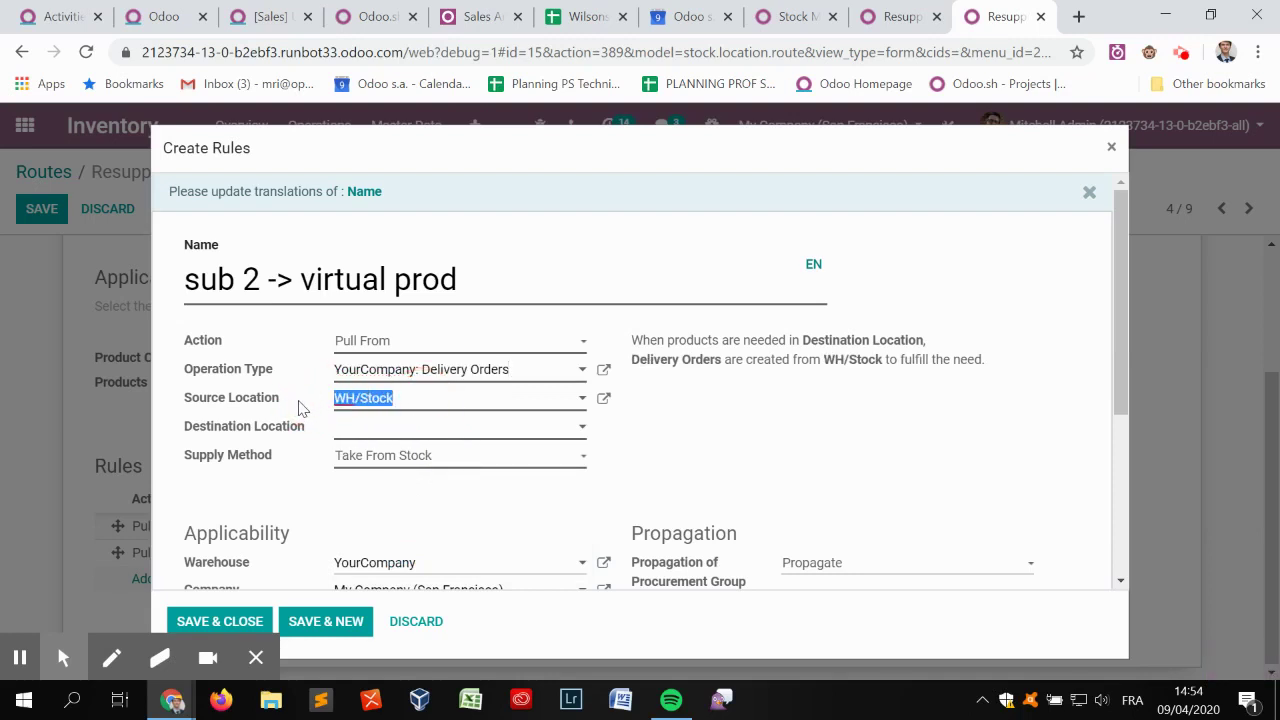
type("sub 2")
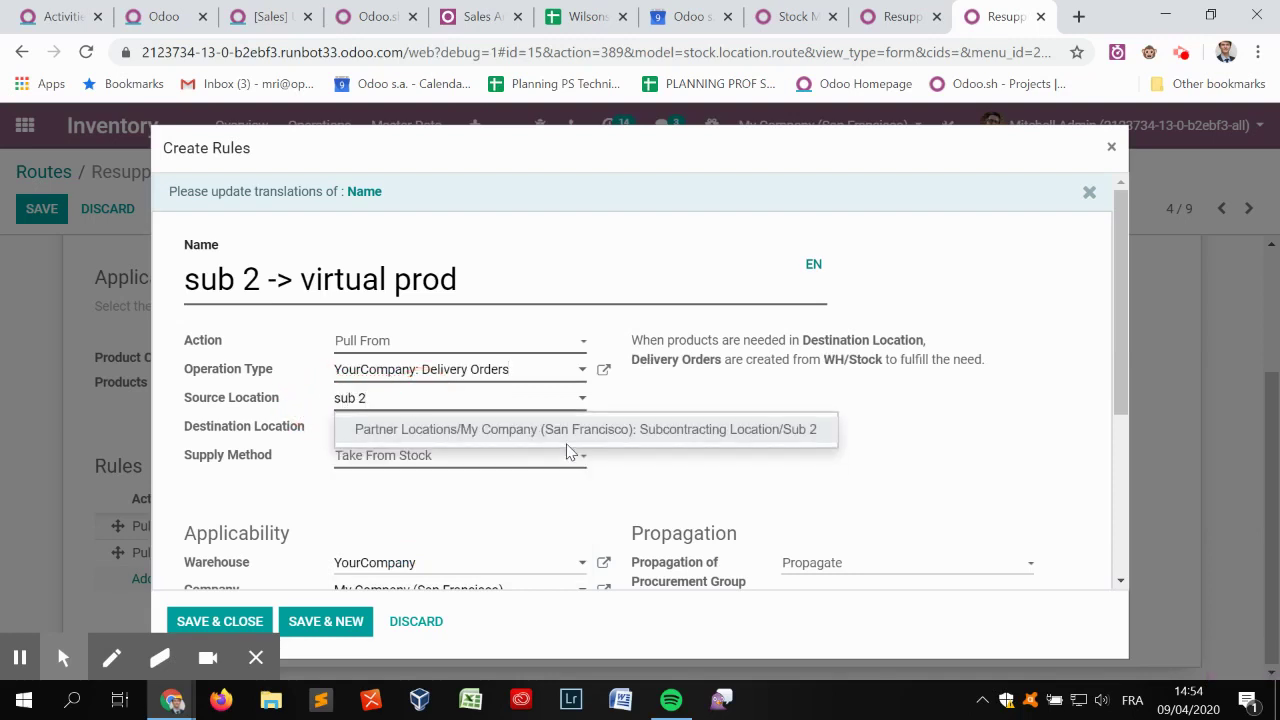
left_click(563, 432)
left_click(535, 428)
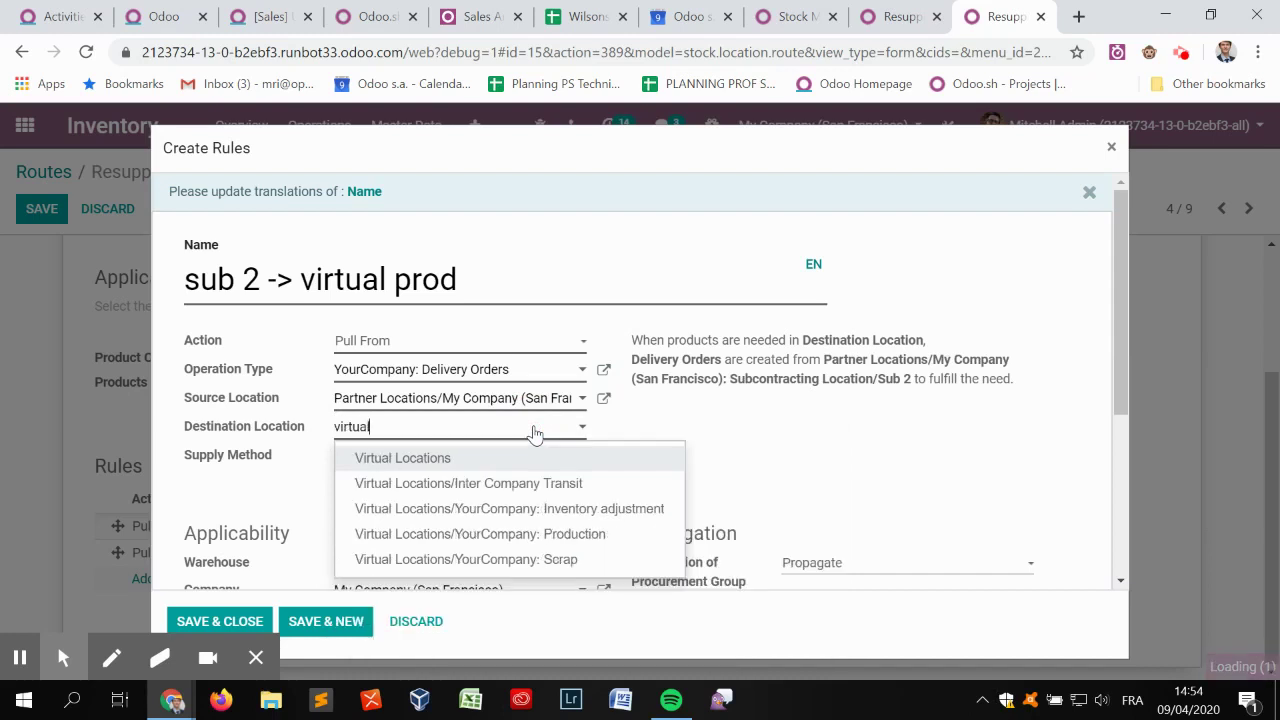
left_click(557, 532)
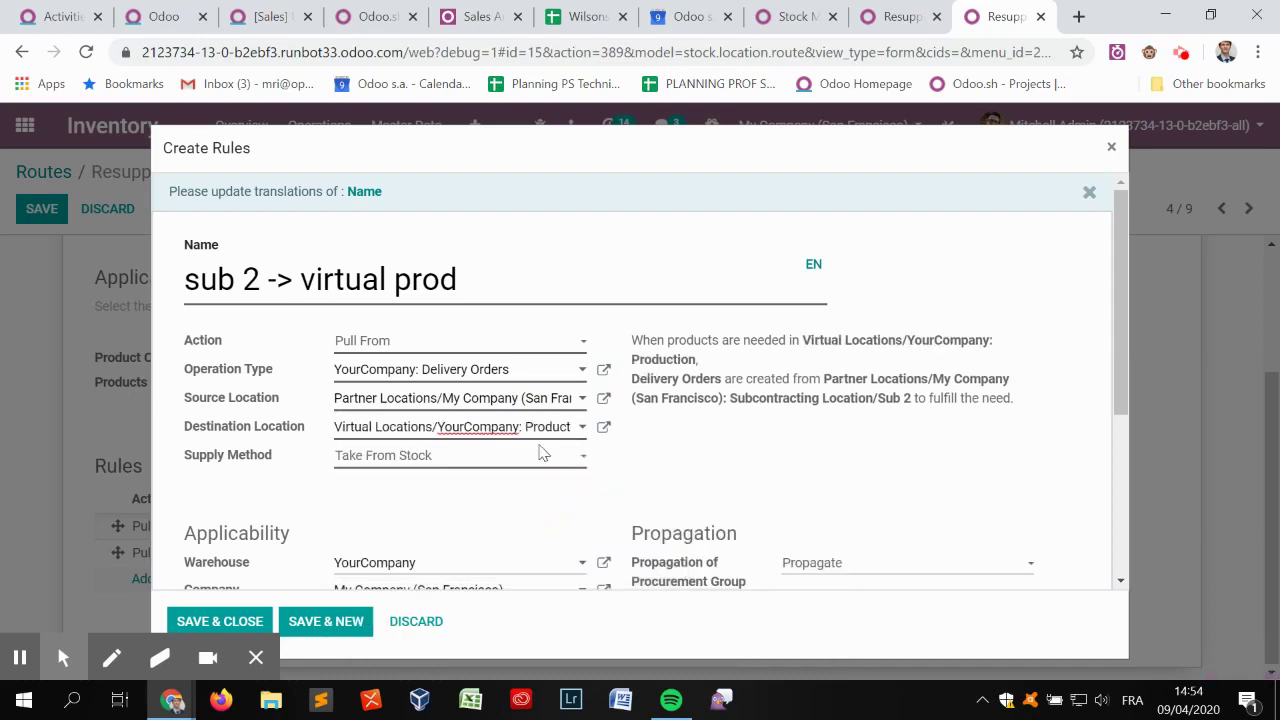
left_click(540, 455)
left_click(450, 492)
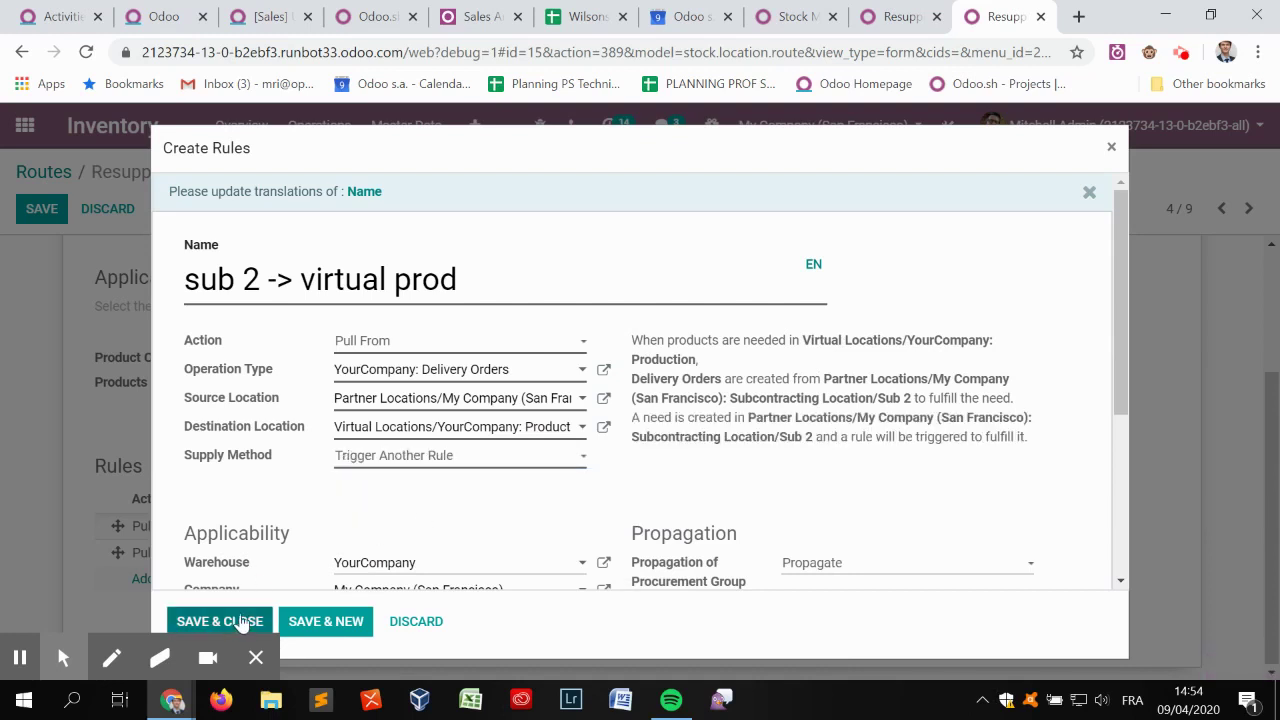
left_click(225, 618)
left_click(41, 214)
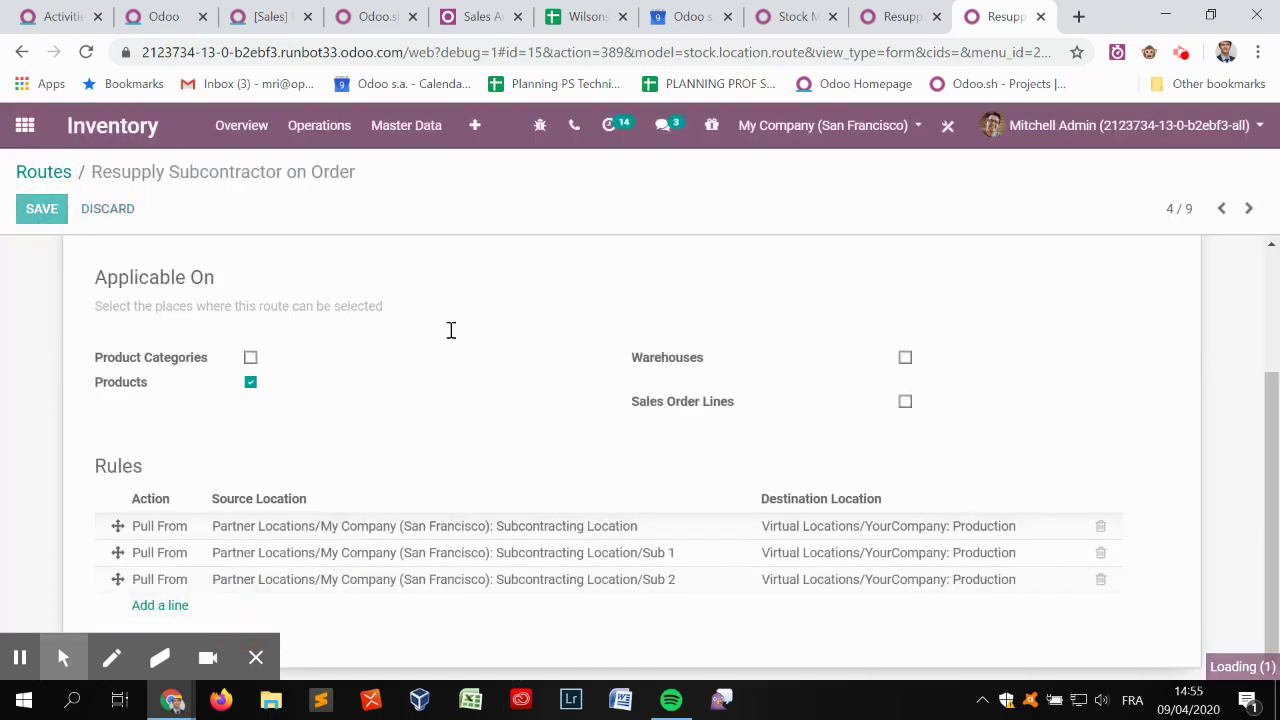
- Review the saved route's title and three pull rules, then return to the Routes list
scroll(423, 366, "up", 2)
double_click(373, 305)
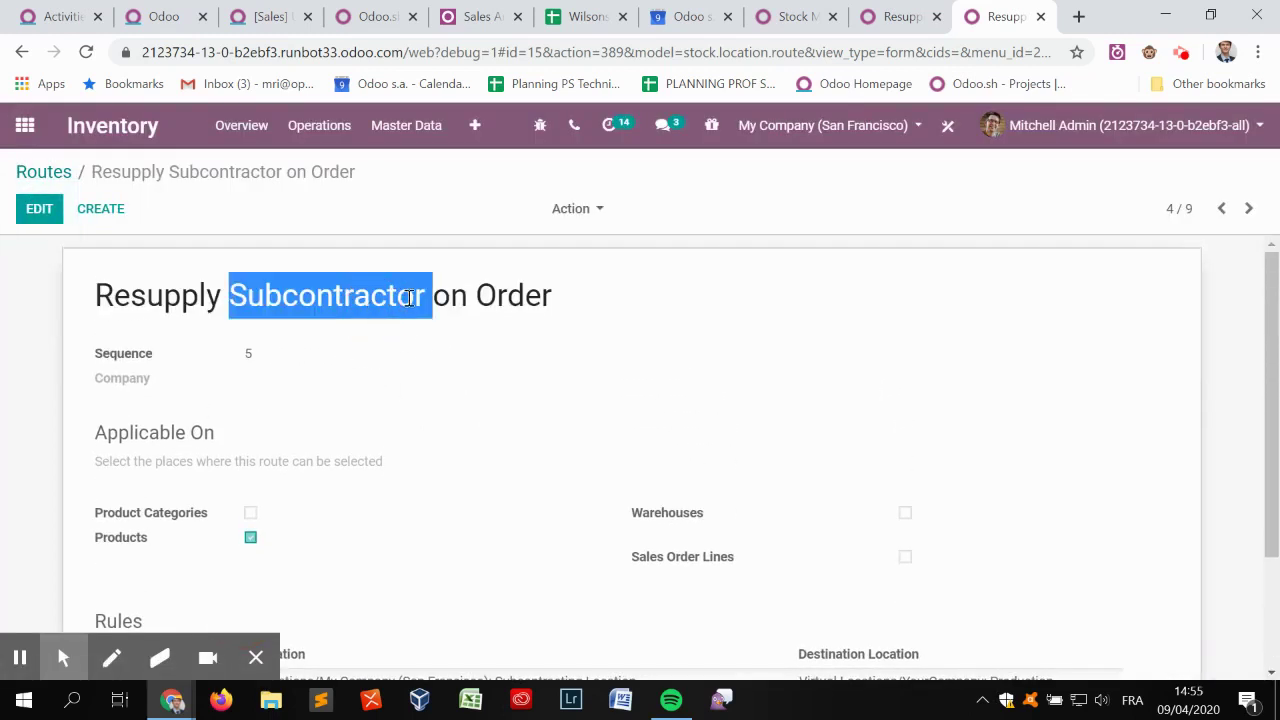
triple_click(408, 297)
left_click(497, 357)
scroll(480, 400, "down", 2)
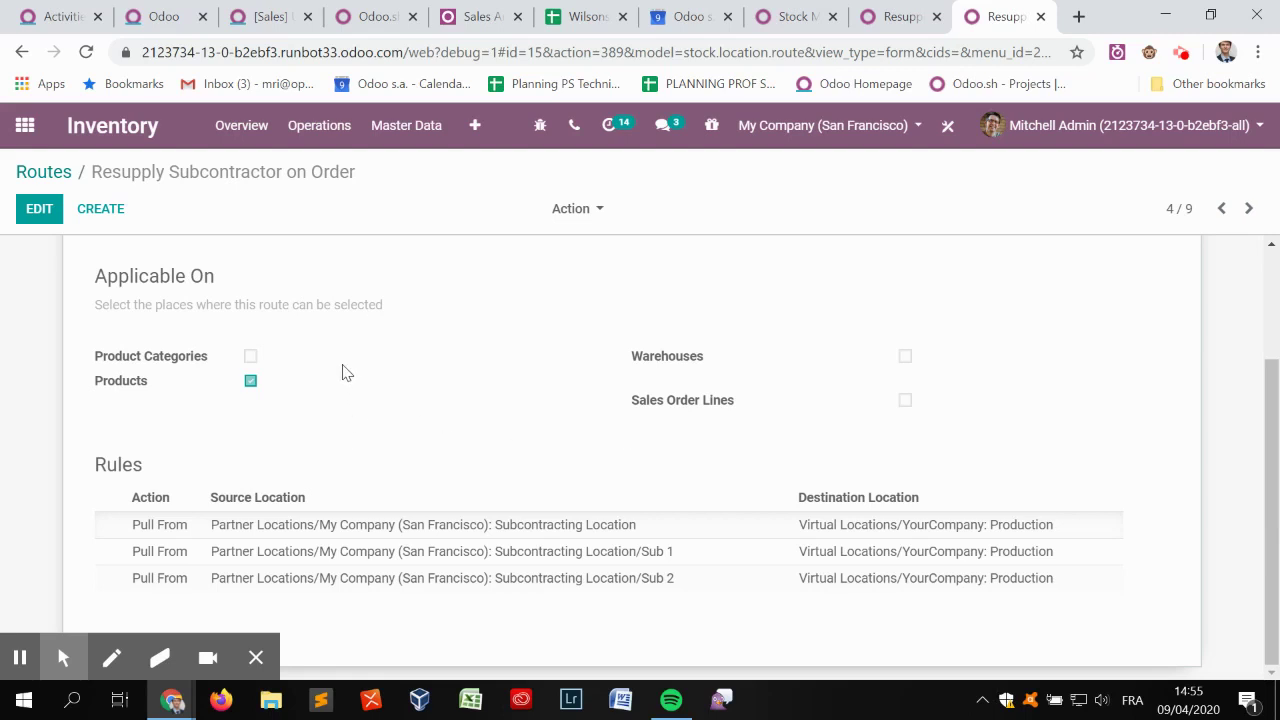
left_click(58, 174)
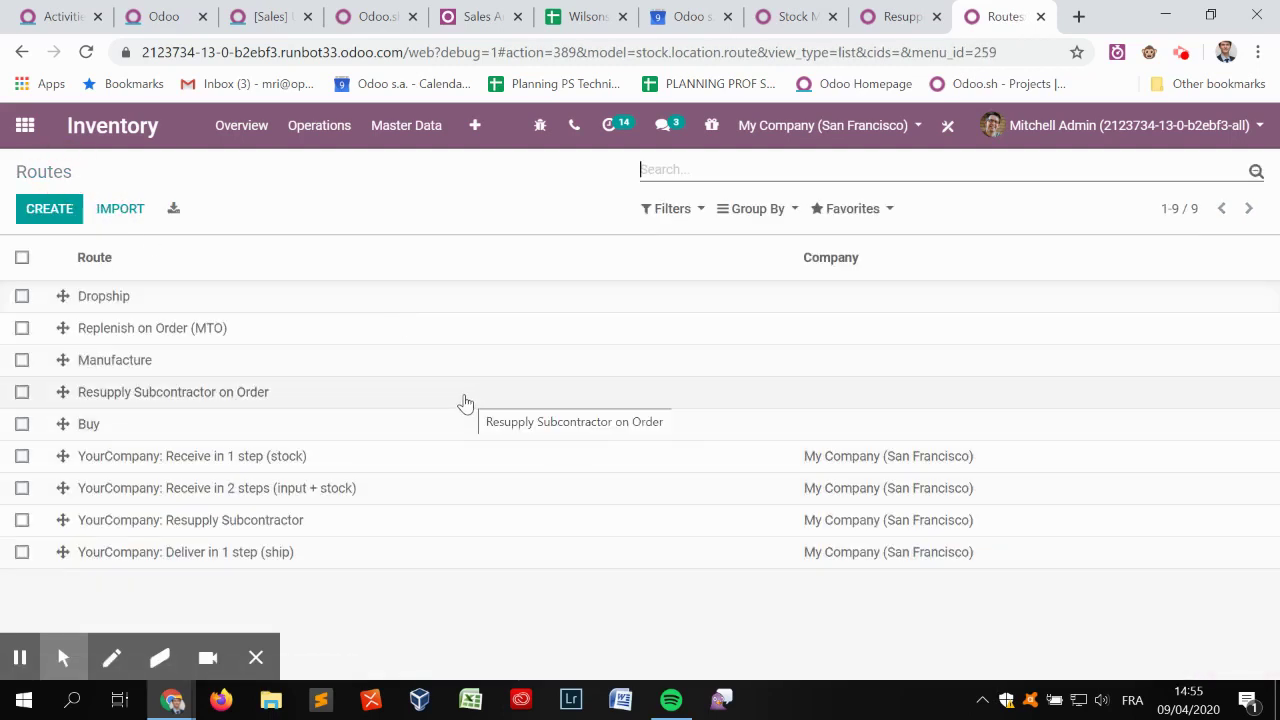
- On the YourCompany: Resupply Subcontractor route, add a new rule for warehouse YourCompany
left_click(316, 530)
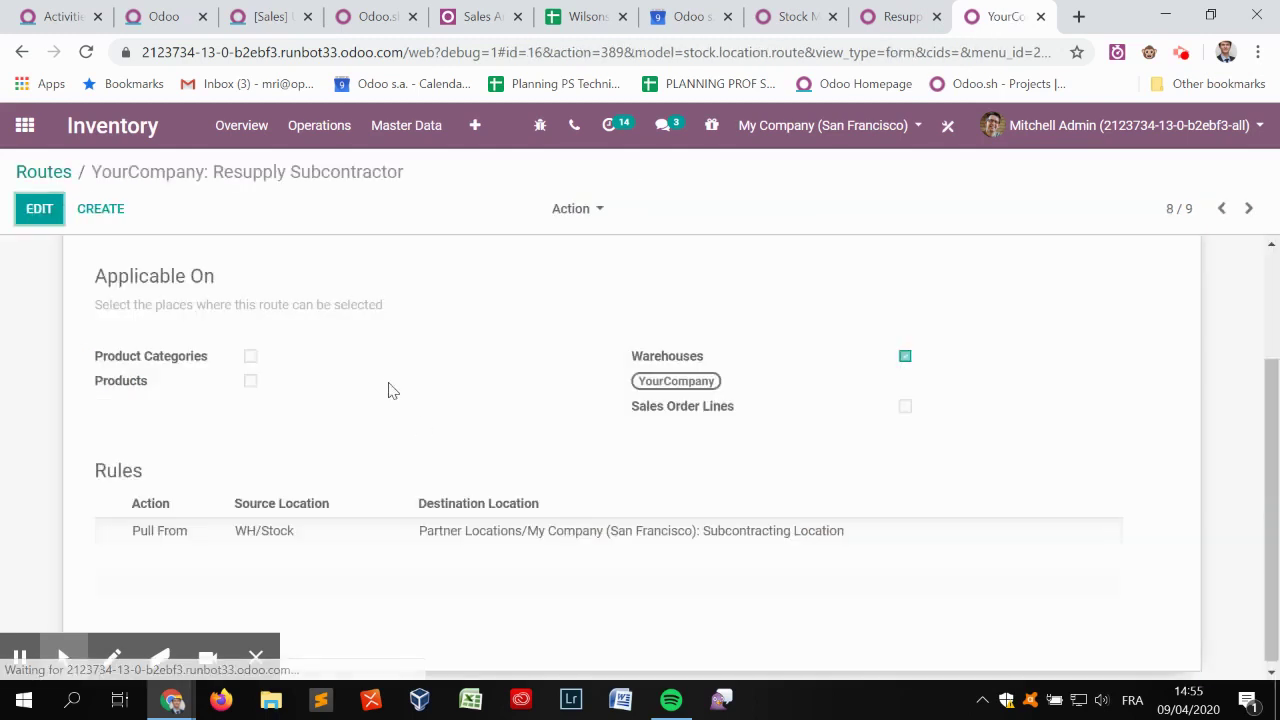
left_click(36, 214)
scroll(347, 362, "down", 1)
scroll(347, 362, "down", 1)
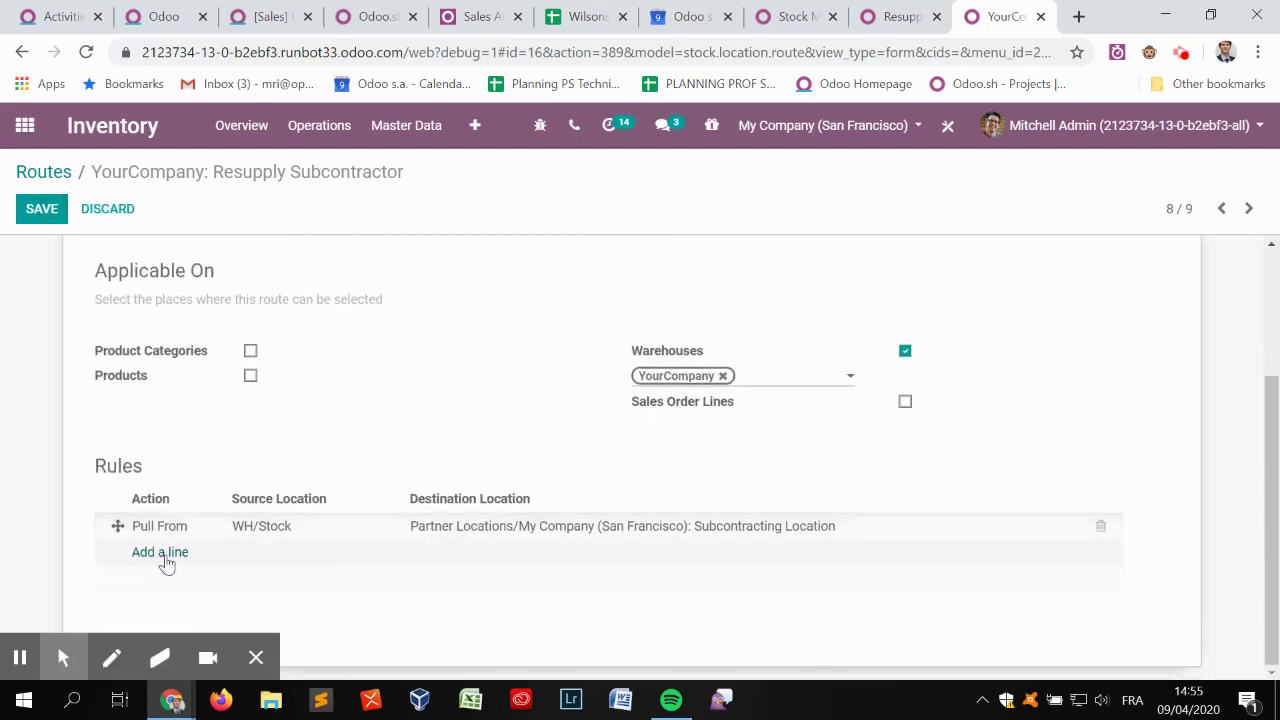
left_click(163, 556)
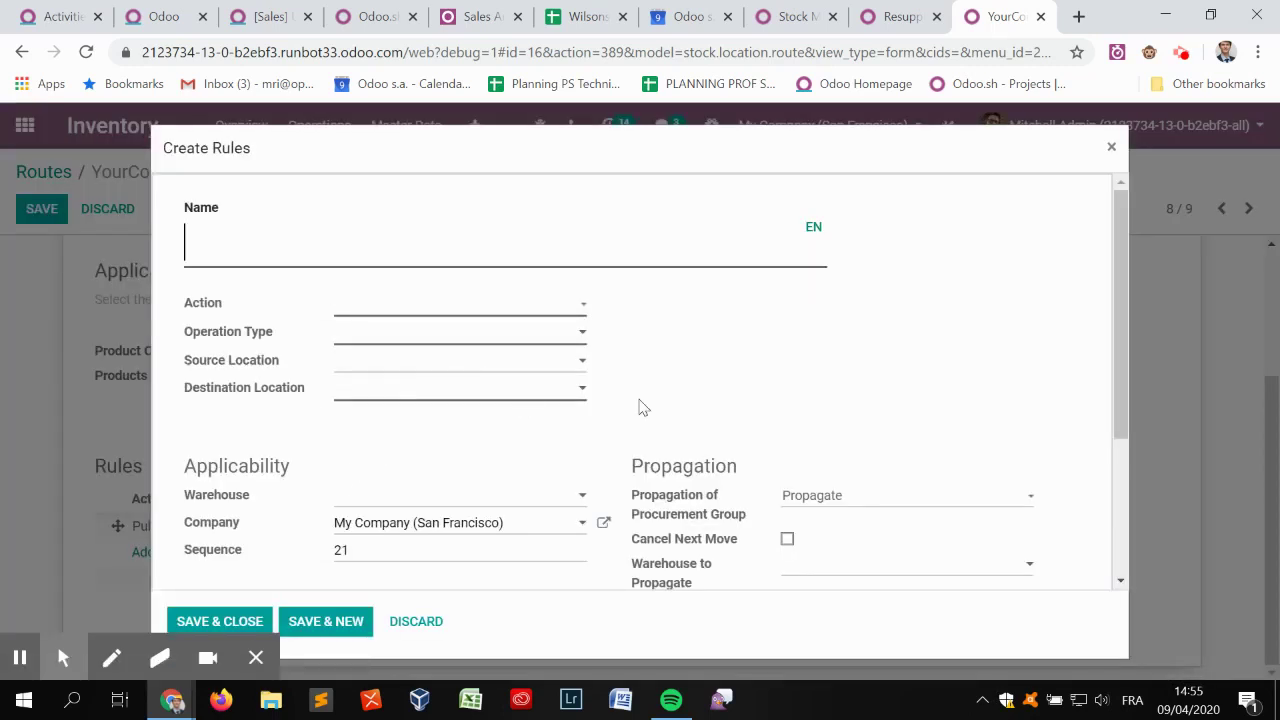
left_click(469, 496)
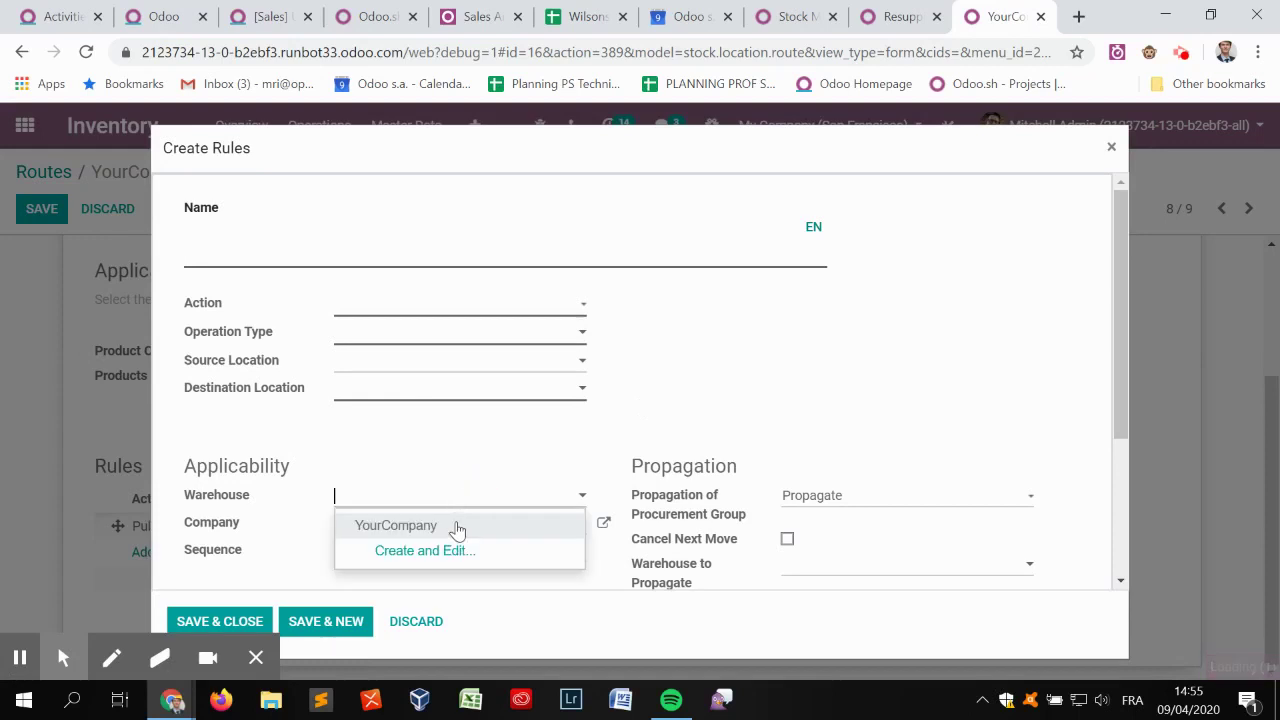
left_click(454, 530)
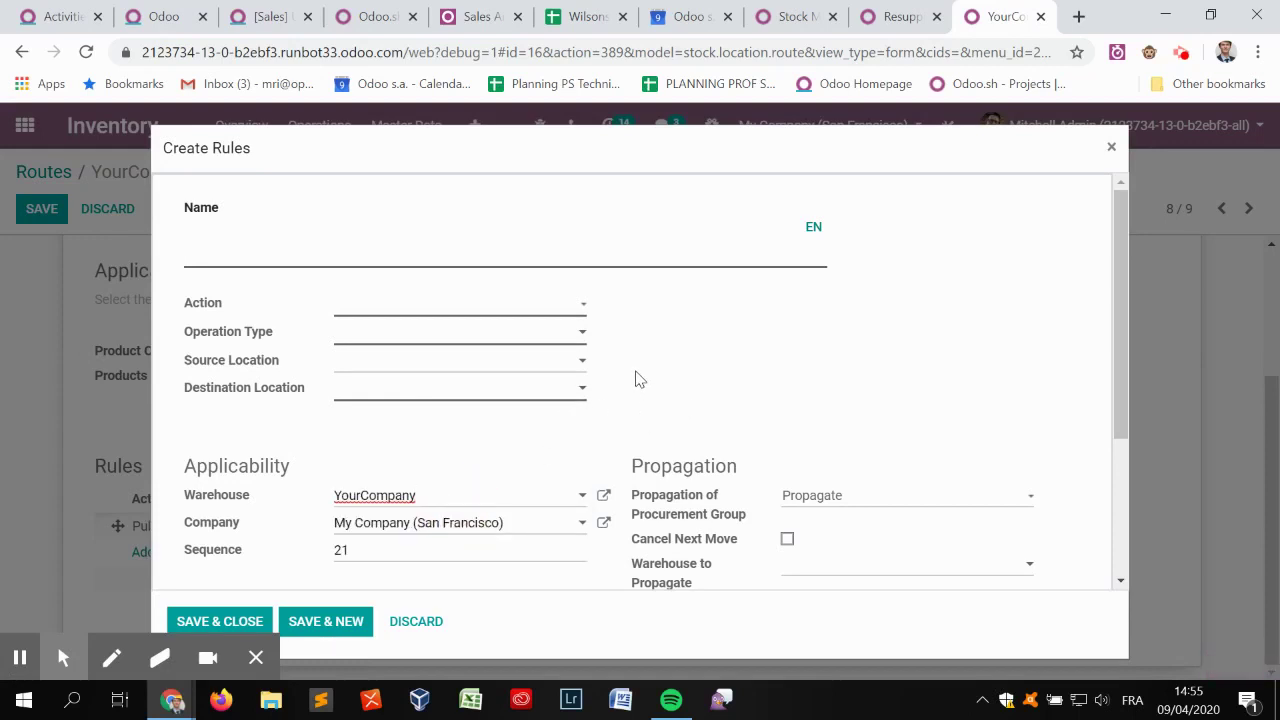
- Name it 'wh / stock -> sub 1', Pull From, Delivery Orders, destination Sub 1, and Save & New
left_click(428, 254)
type("wh / ")
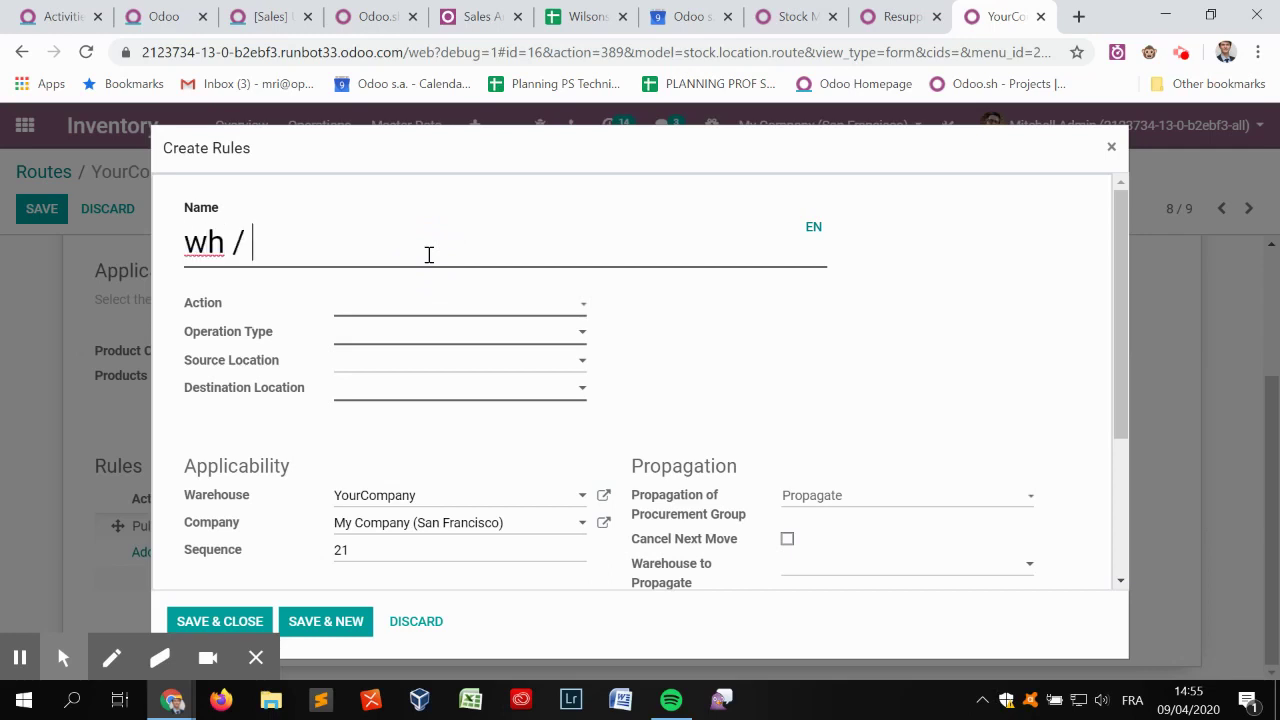
type("stock -> s")
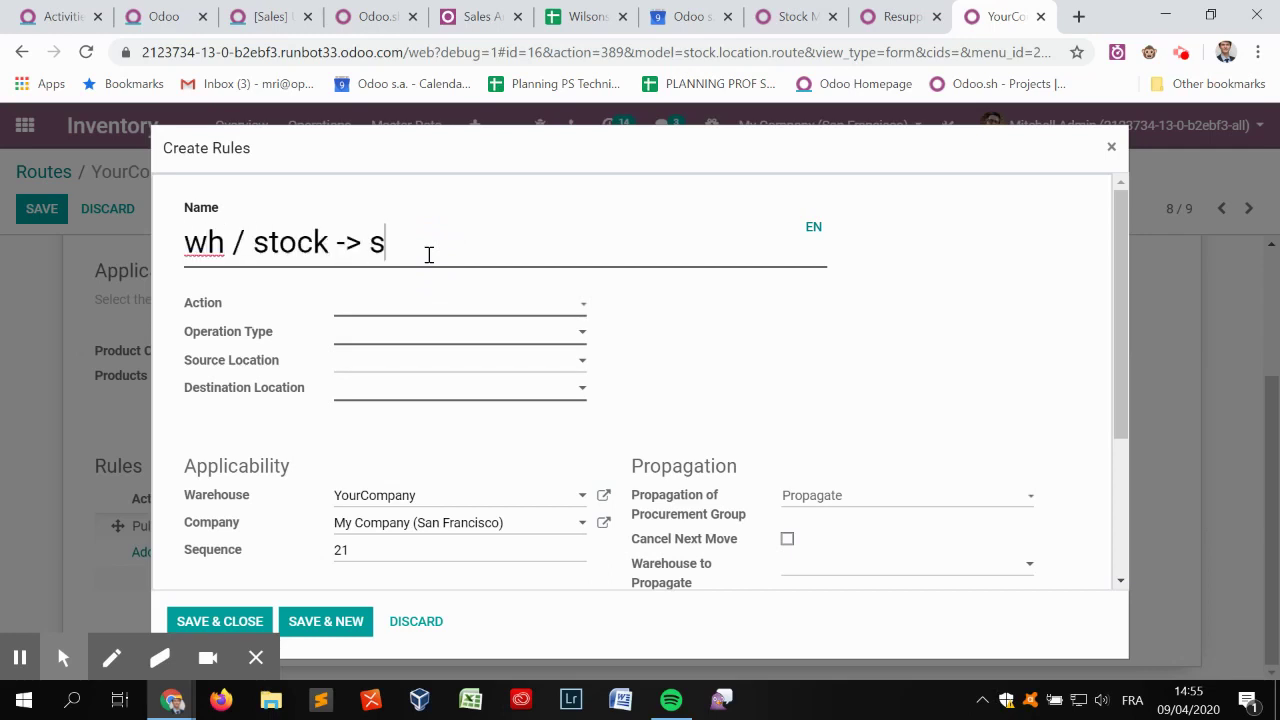
type("ub 1")
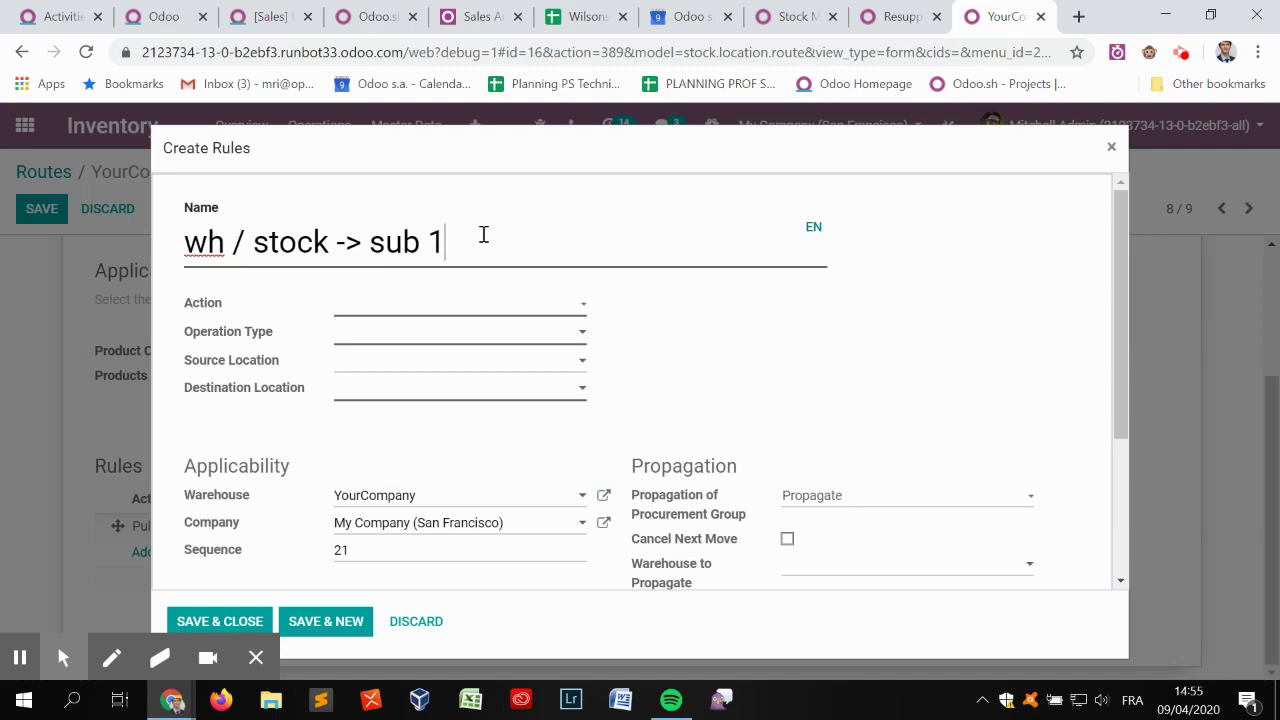
left_click(420, 313)
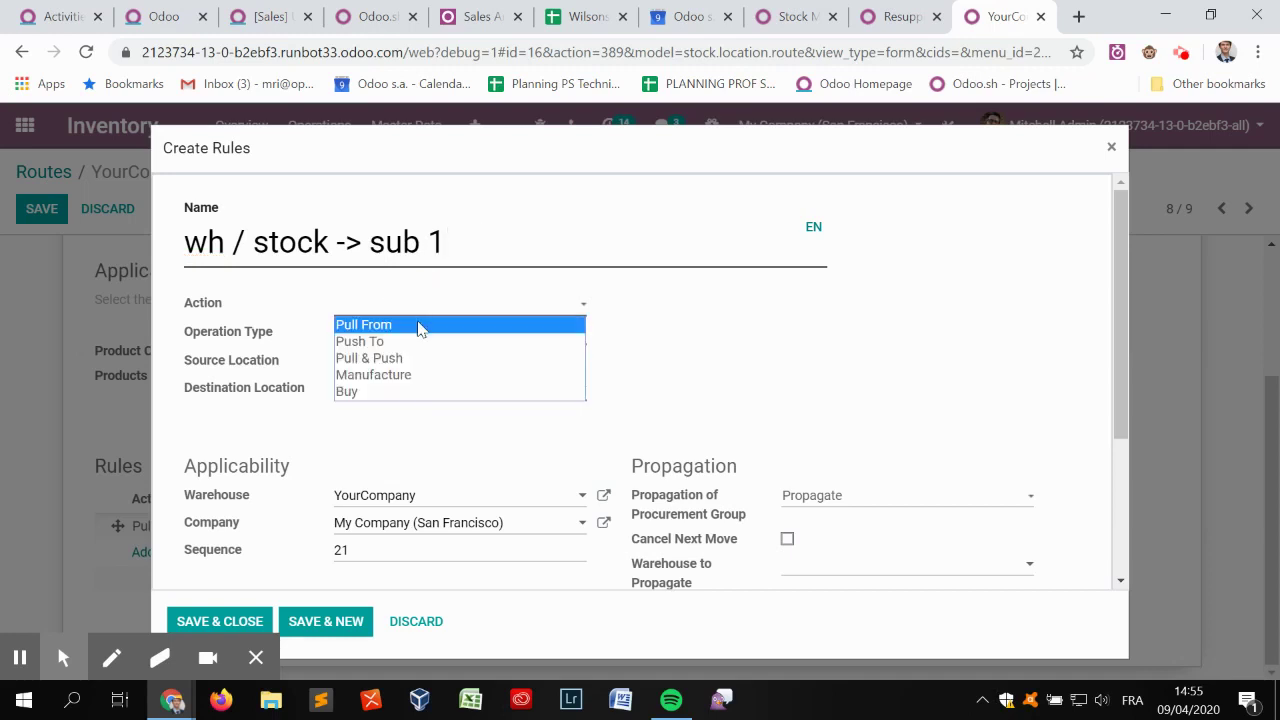
left_click(420, 326)
left_click(380, 334)
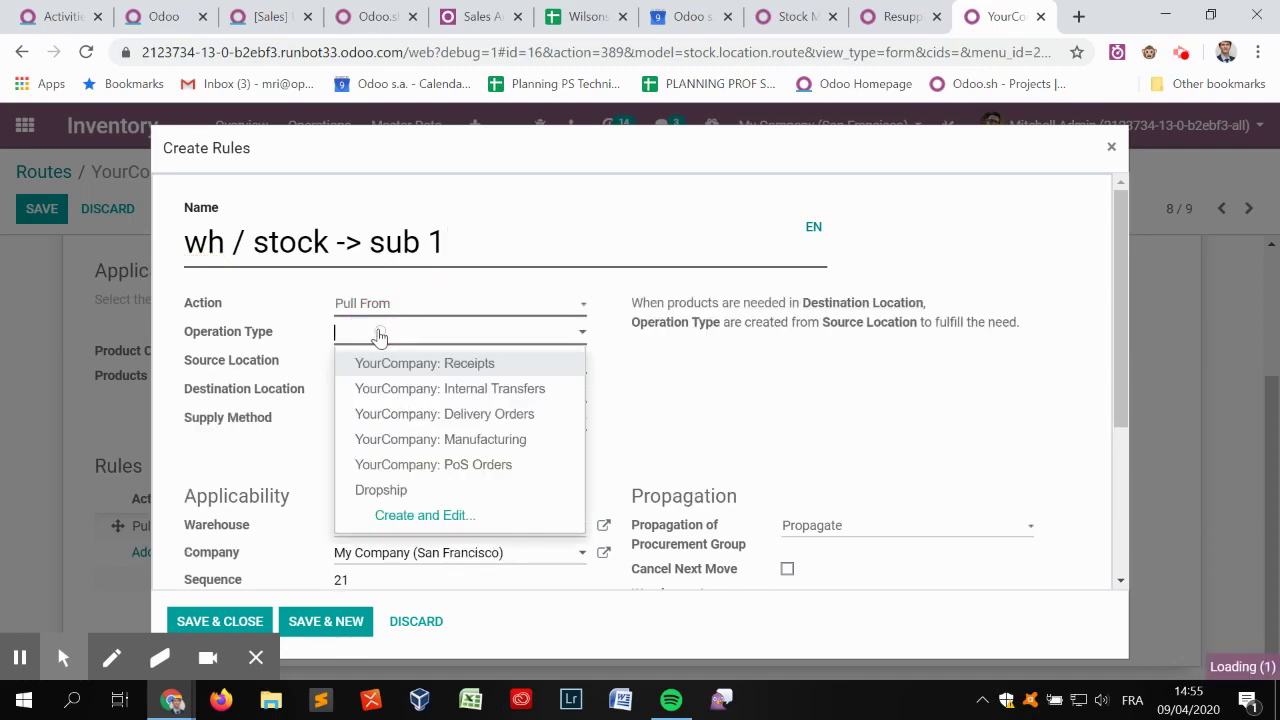
left_click(400, 414)
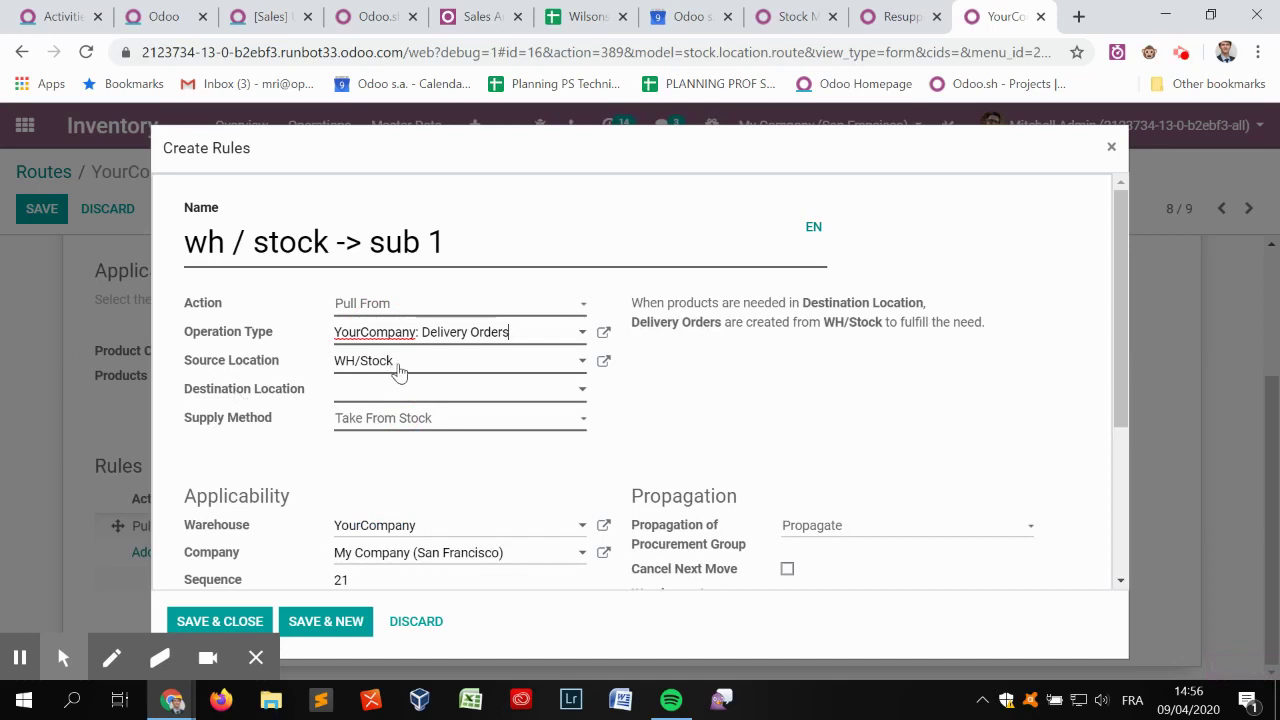
left_click(370, 399)
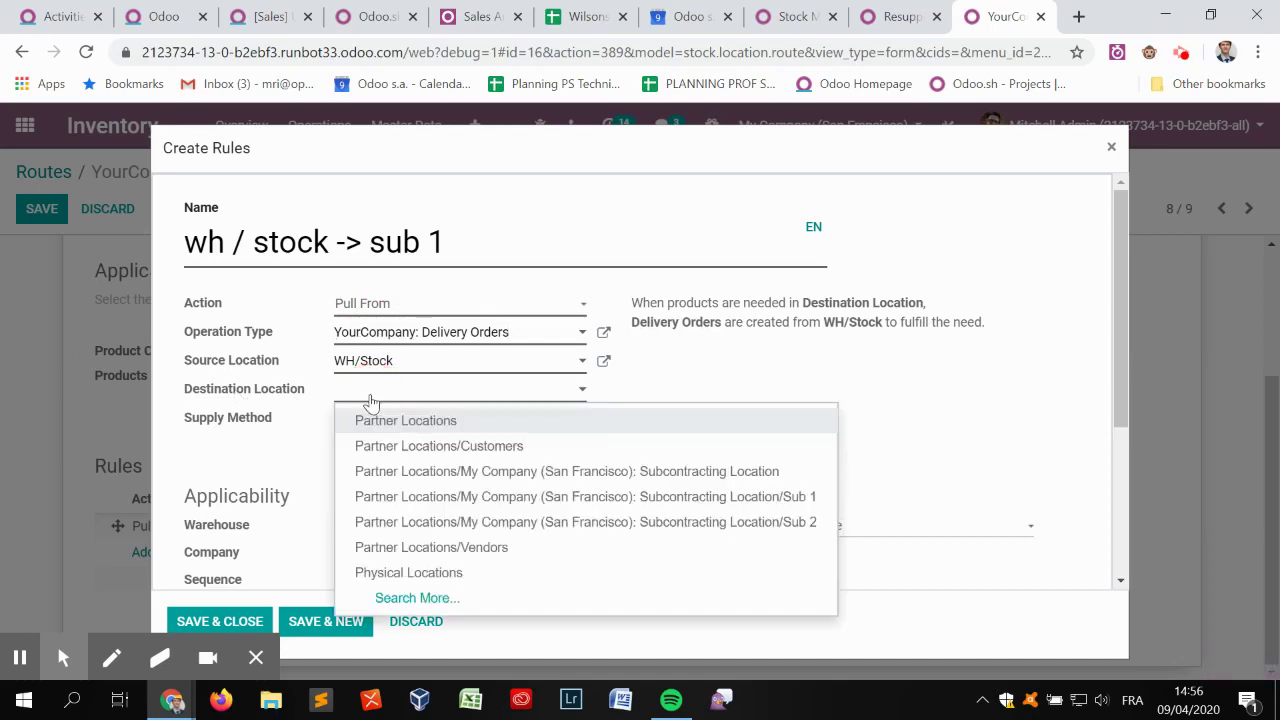
left_click(403, 497)
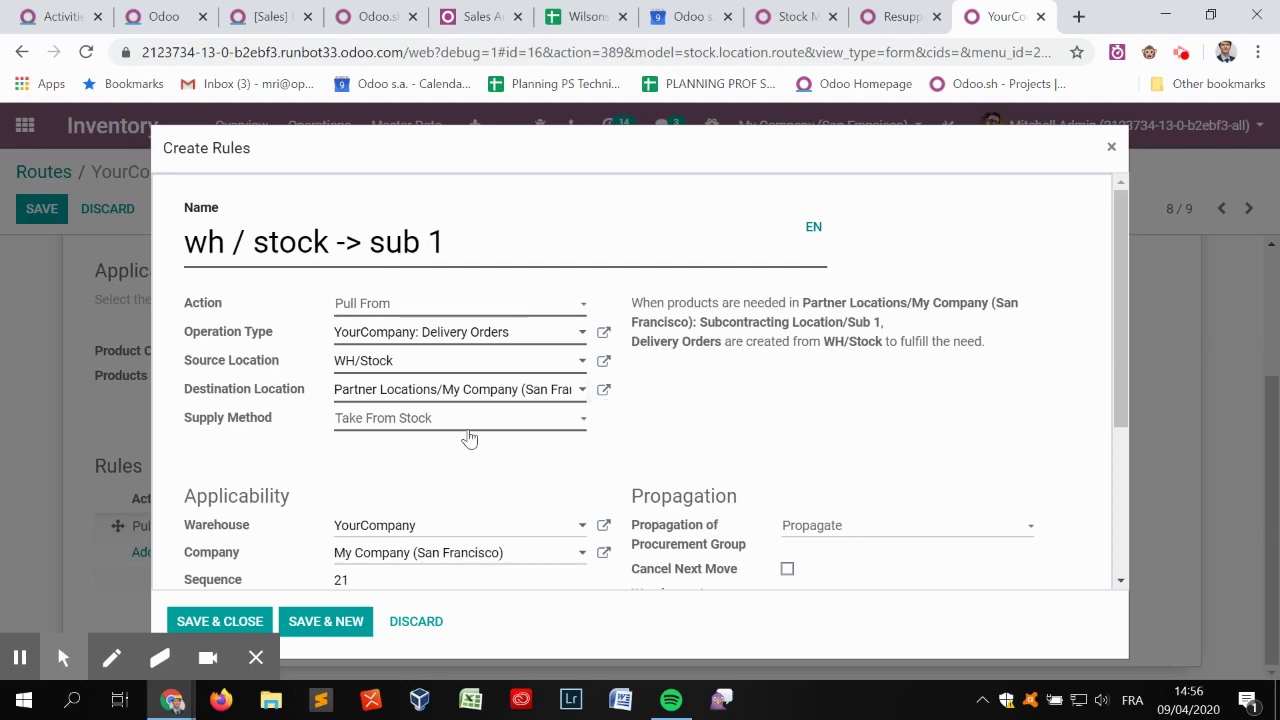
scroll(470, 438, "down", 3)
left_click(354, 622)
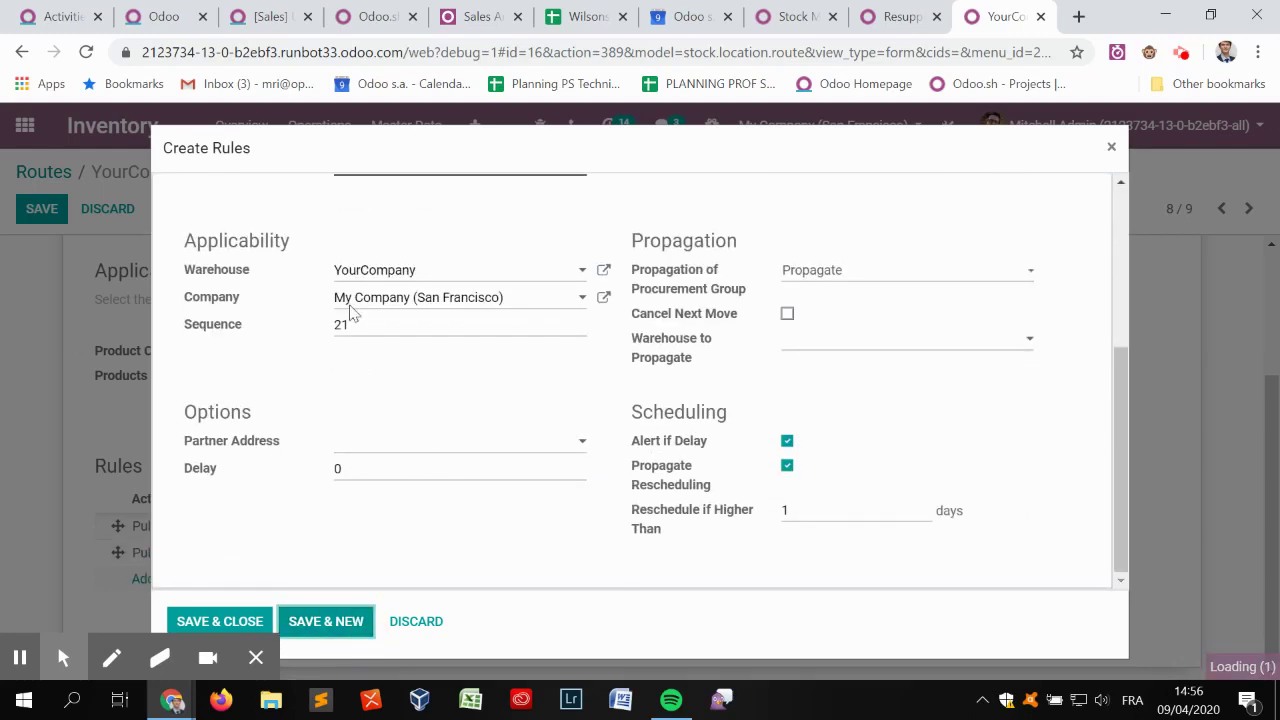
- Name the rule 'wh / stock -> sub 2', Pull From, Delivery Orders, with destination Sub 2
type("wh ")
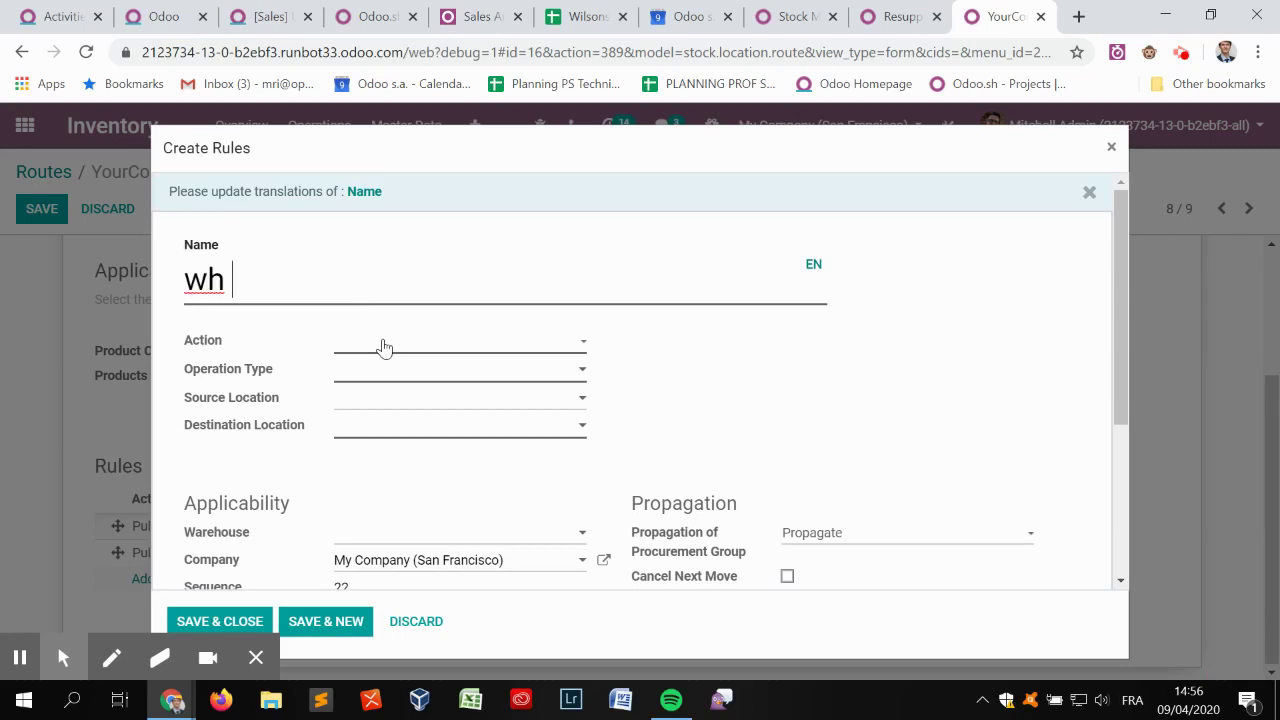
type("/ stock -> sub 2")
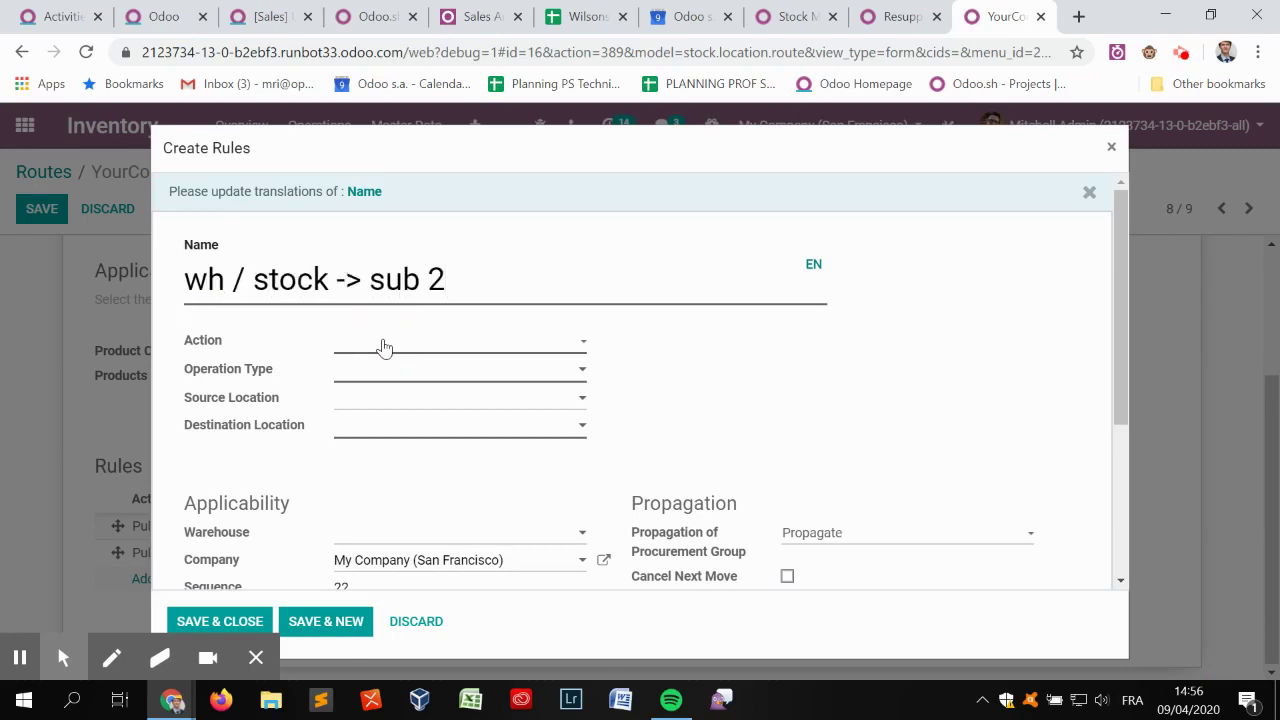
left_click(385, 347)
left_click(390, 362)
left_click(391, 370)
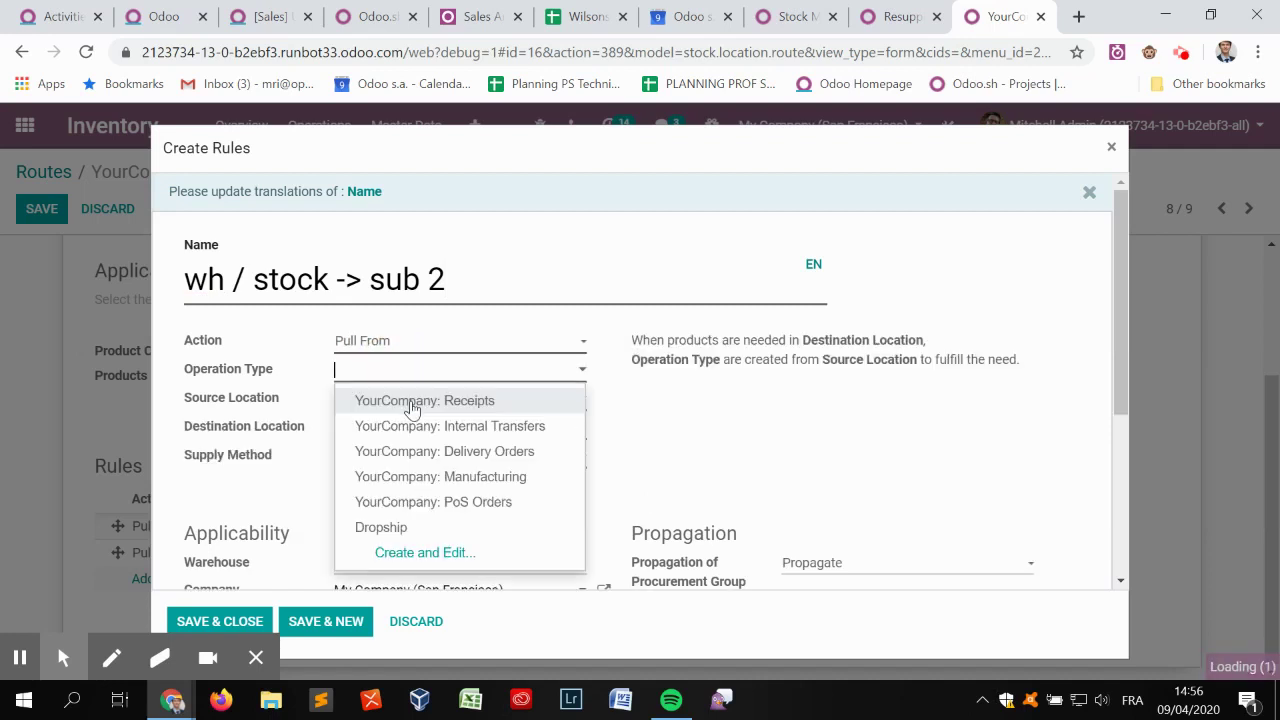
left_click(405, 451)
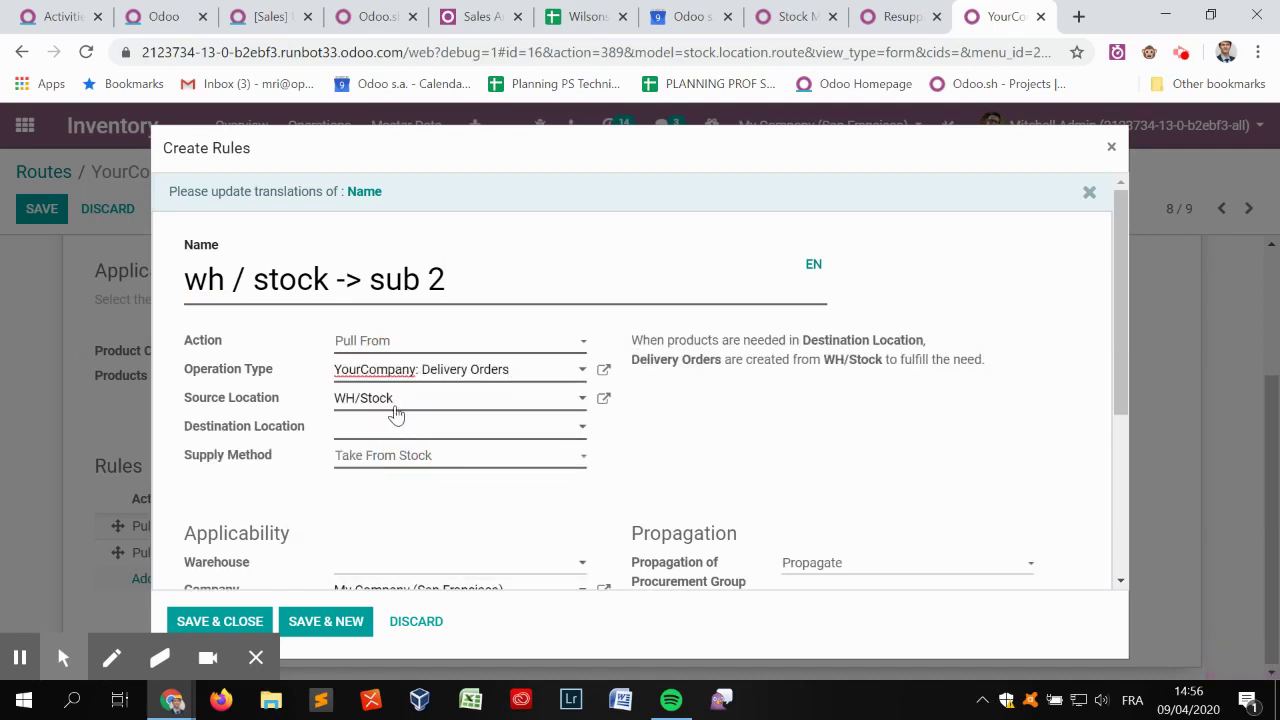
left_click(391, 427)
left_click(432, 552)
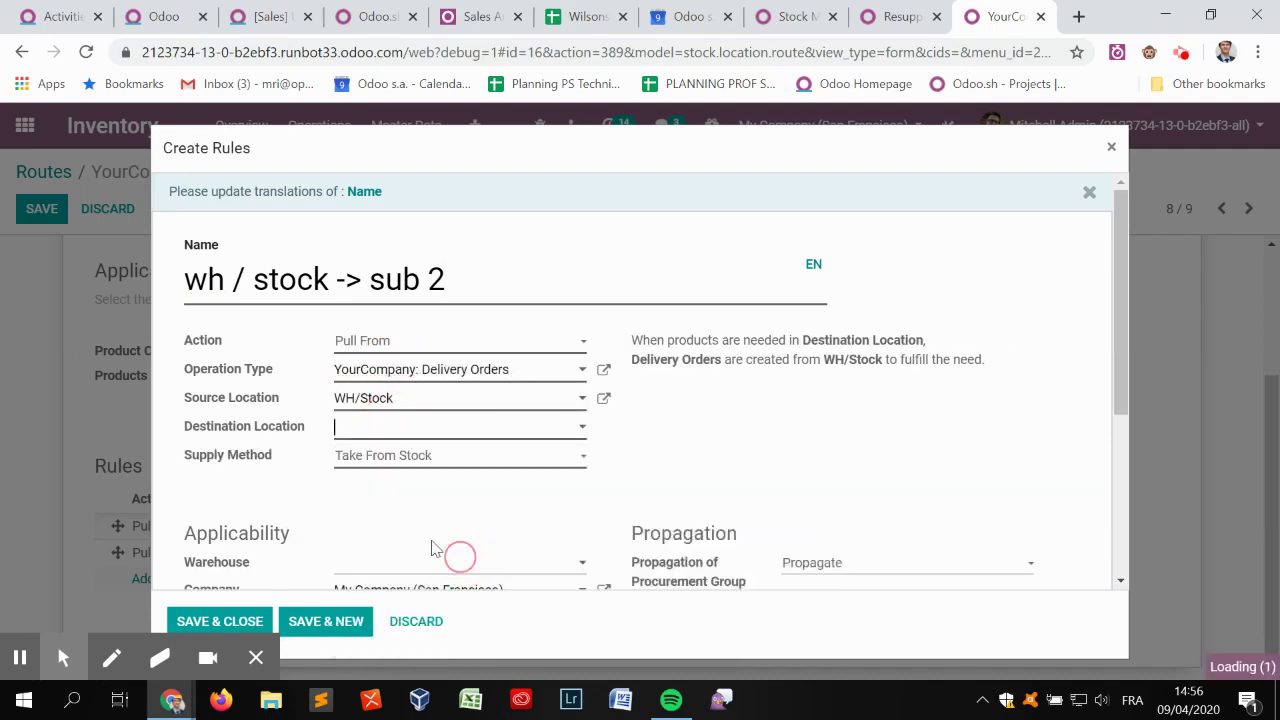
- Set supply method Trigger Another Rule and warehouse YourCompany, then save and close the rule
left_click(410, 457)
left_click(590, 492)
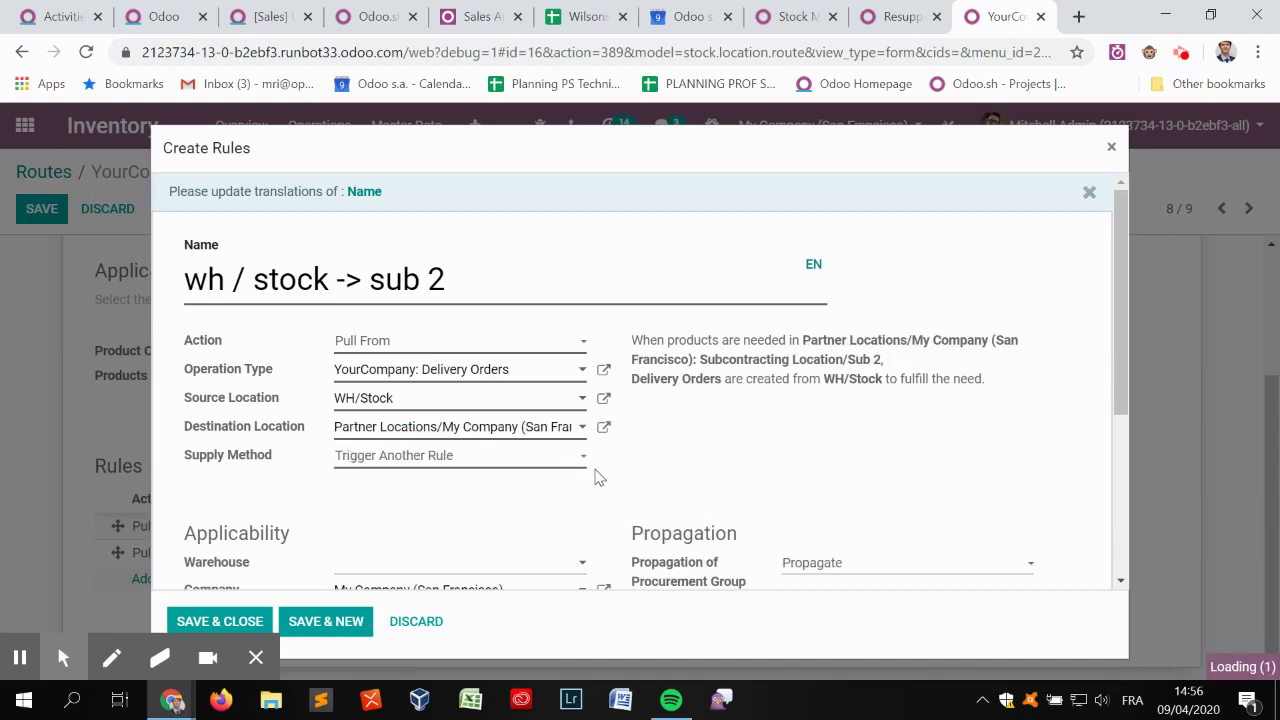
scroll(595, 477, "down", 3)
left_click(400, 270)
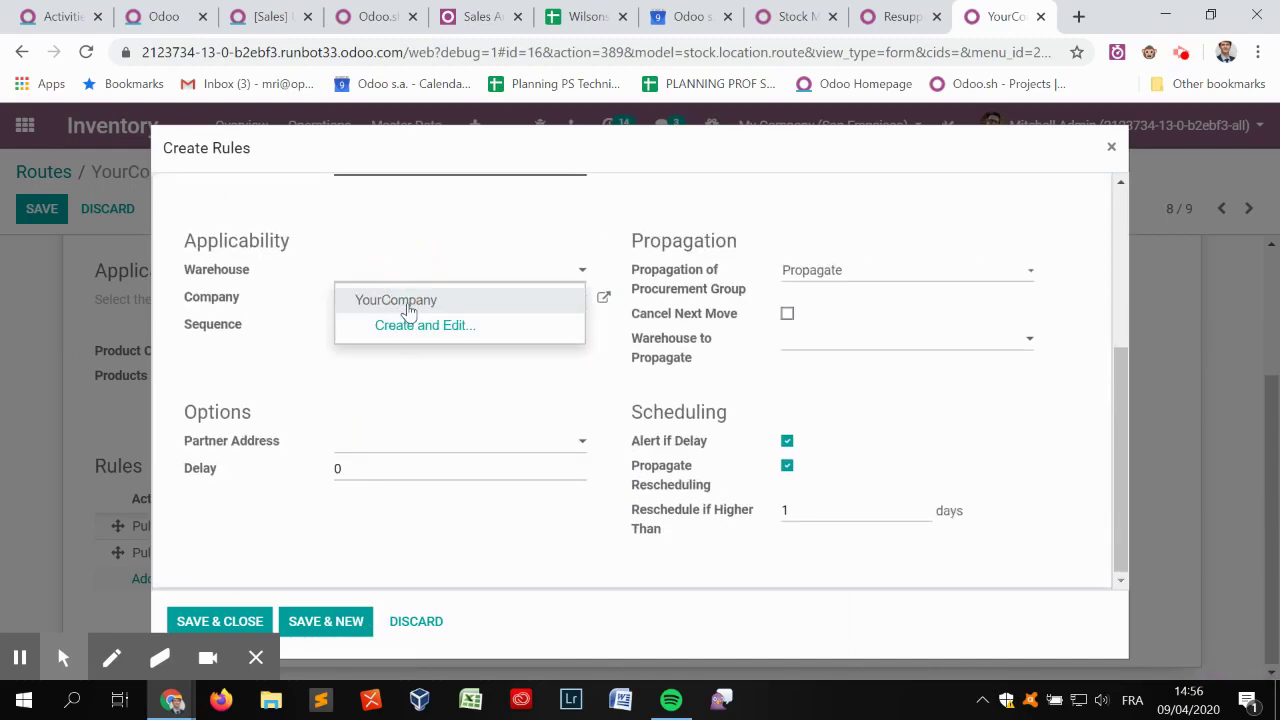
left_click(409, 311)
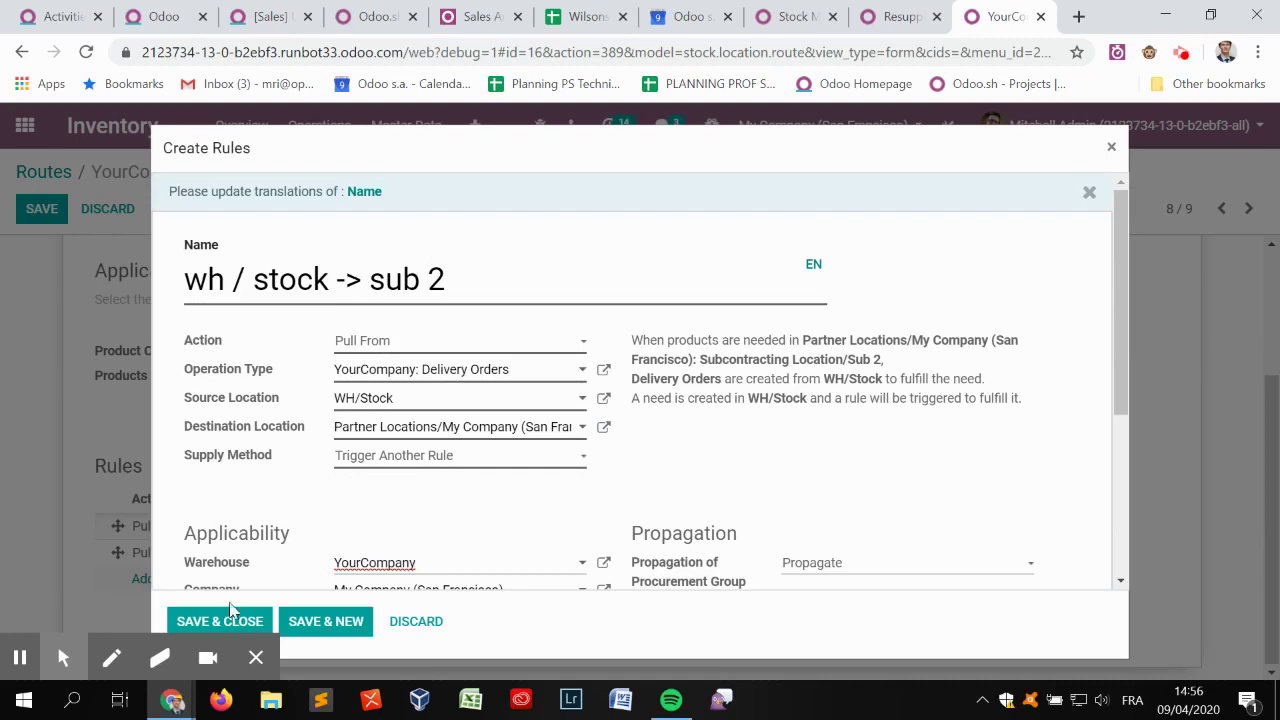
left_click(231, 622)
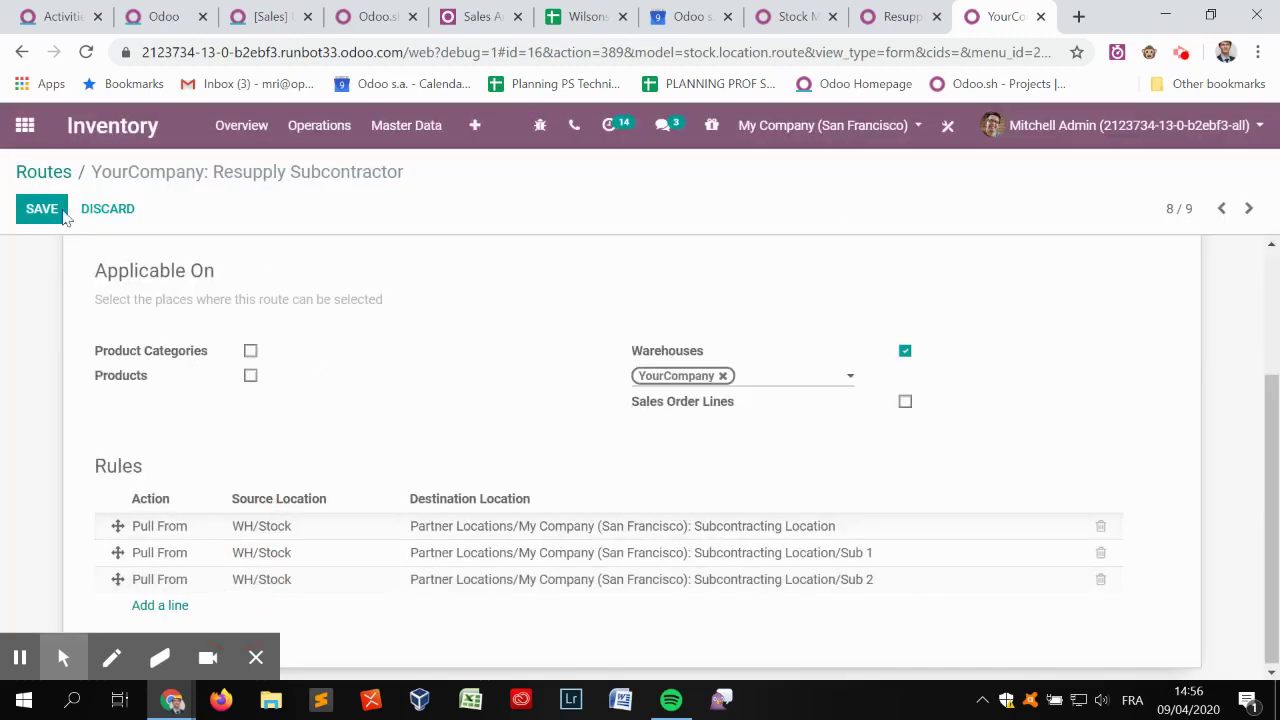
- Save the Resupply Subcontractor route, return to Routes, and open Master Data > Products
key("alt+s")
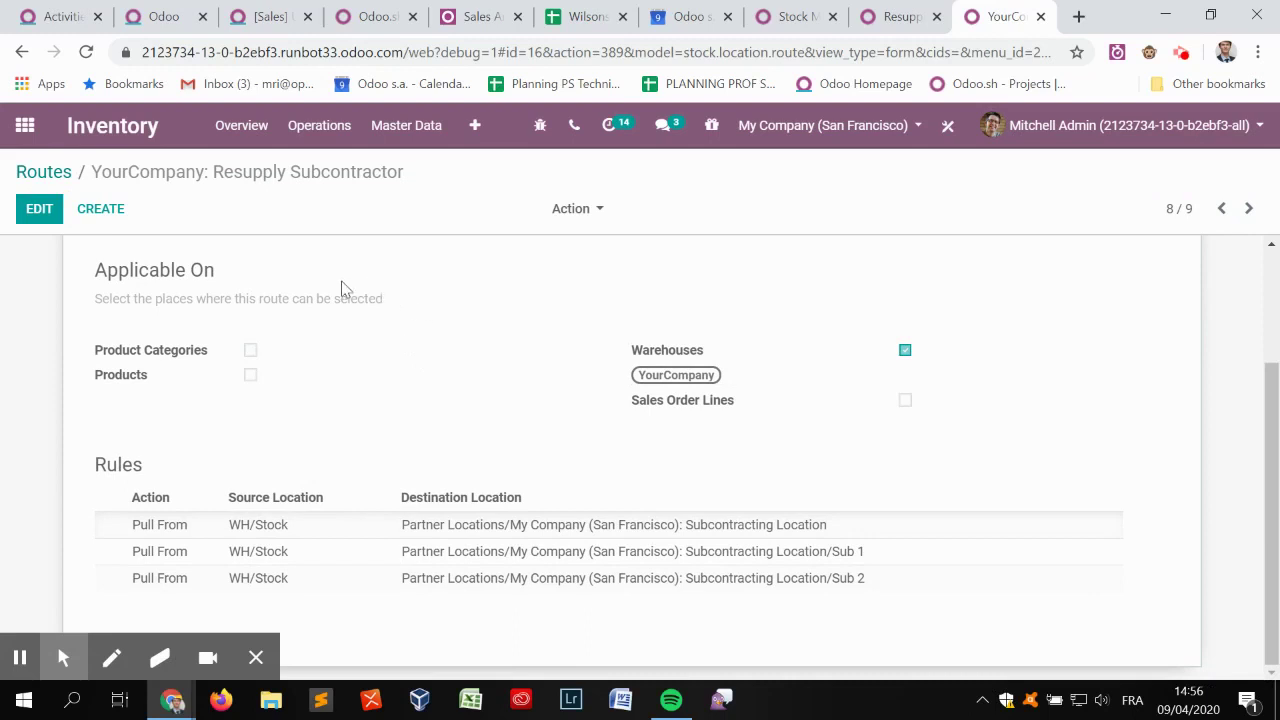
left_click(44, 172)
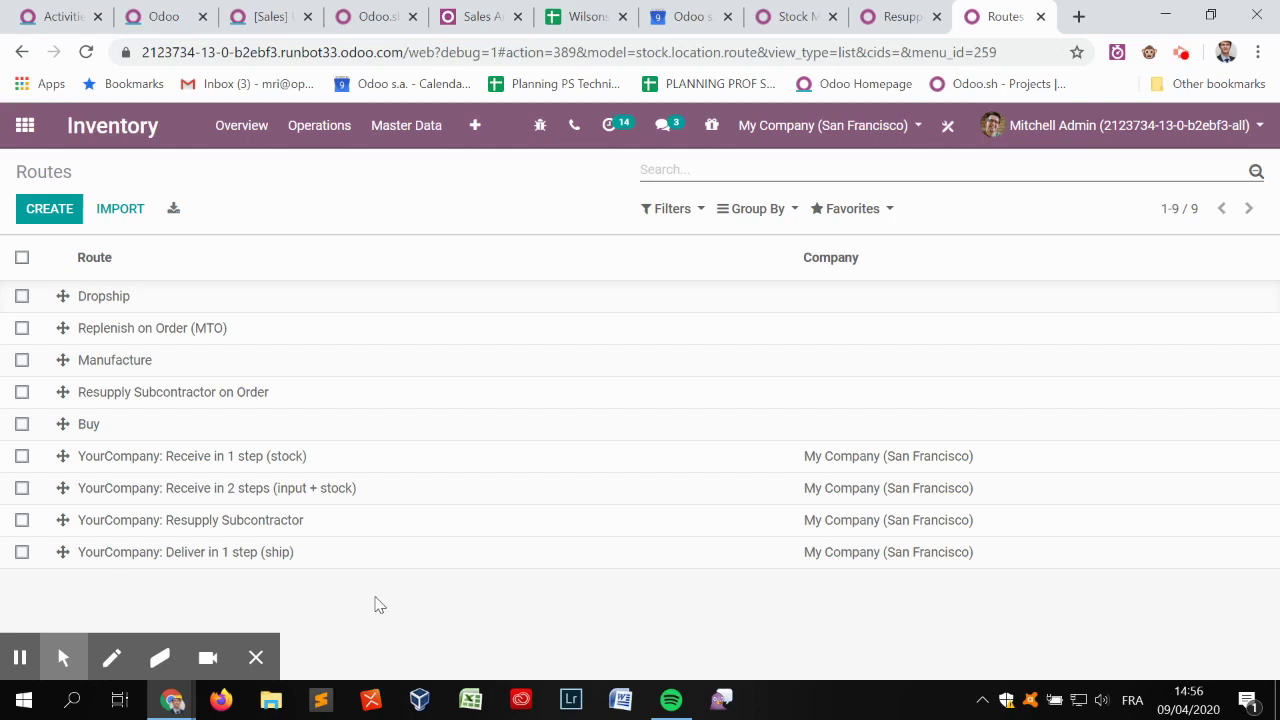
left_click(380, 132)
left_click(403, 166)
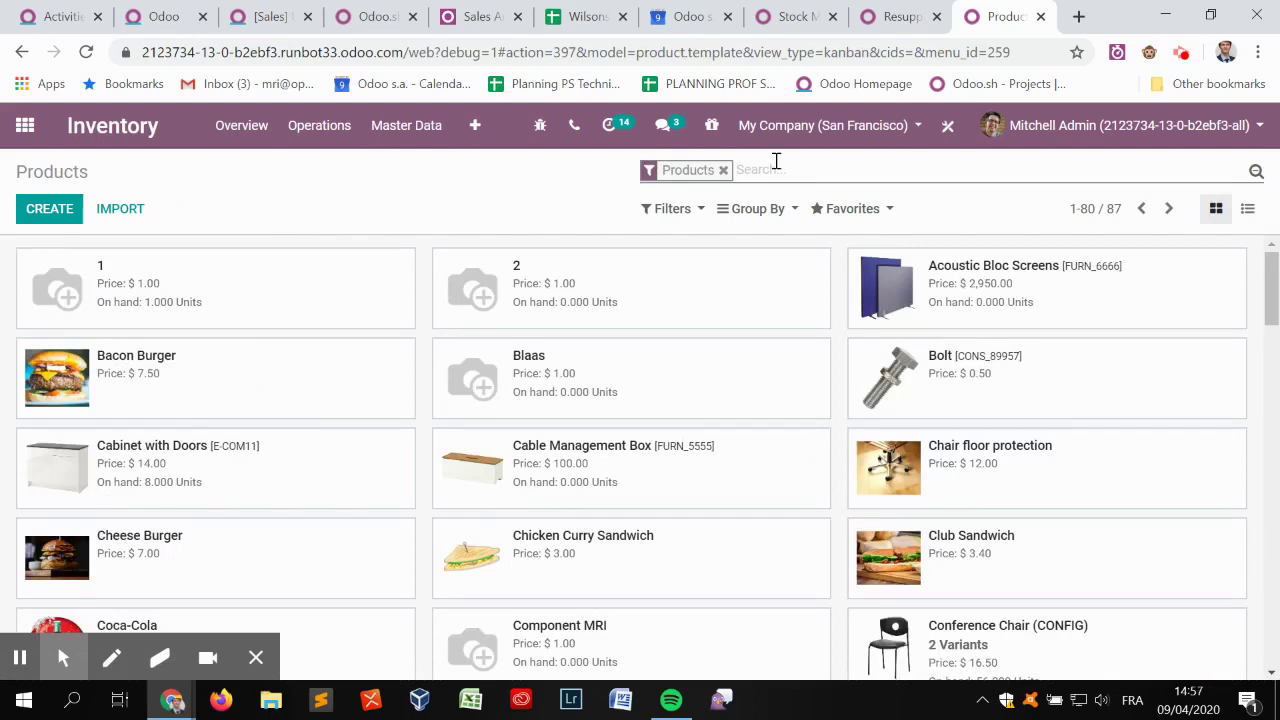
- Find 'compo', enable Resupply Subcontractor on Order on Component MRI, save, and return to apps
type("compo")
key("Return")
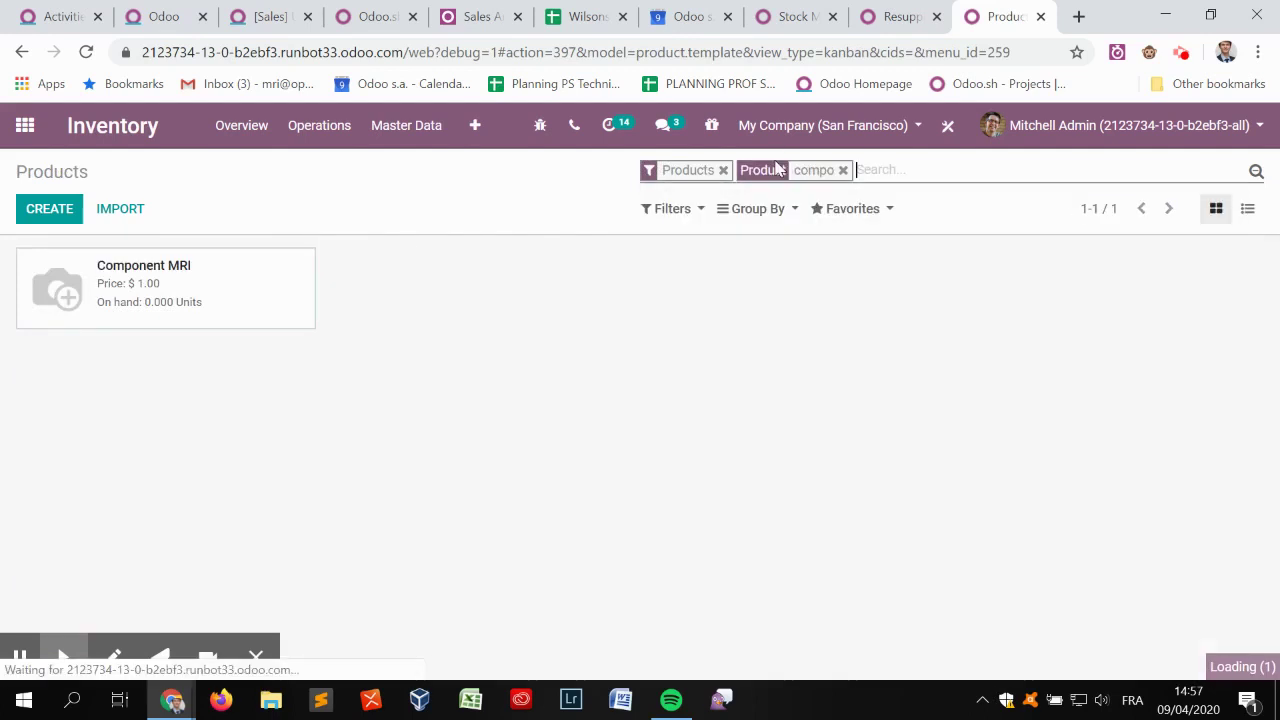
left_click(140, 314)
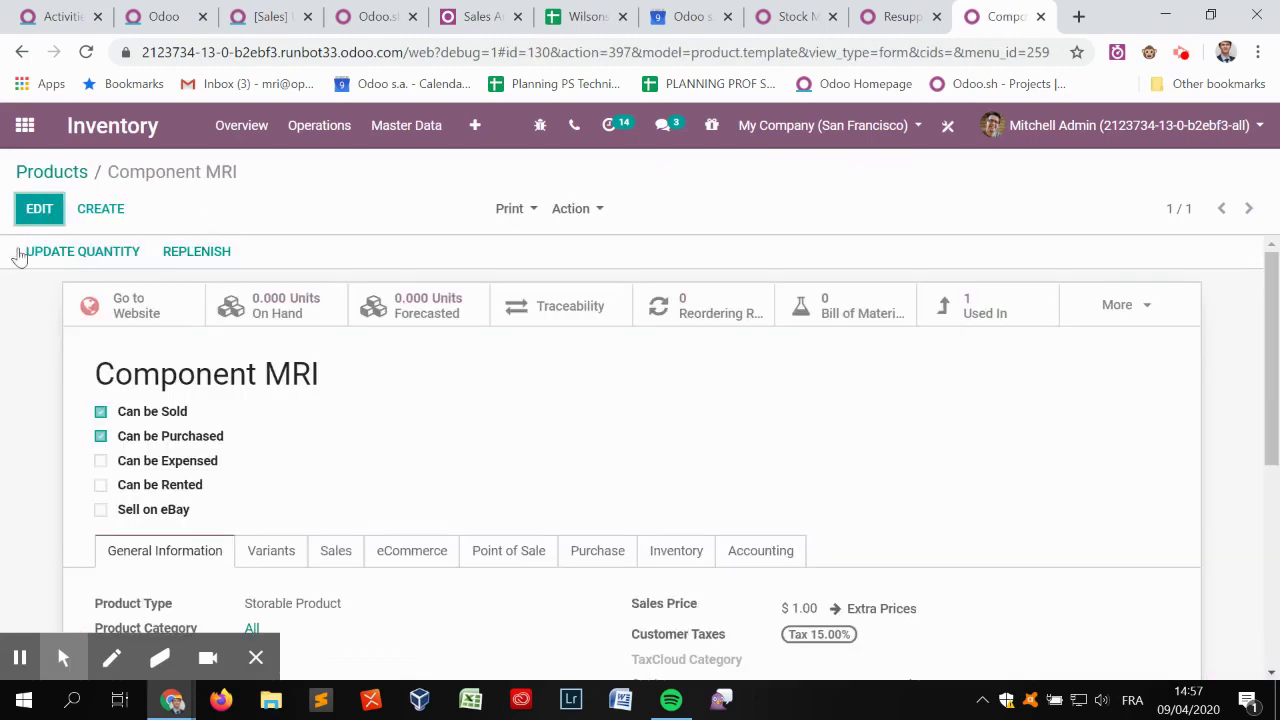
left_click(40, 212)
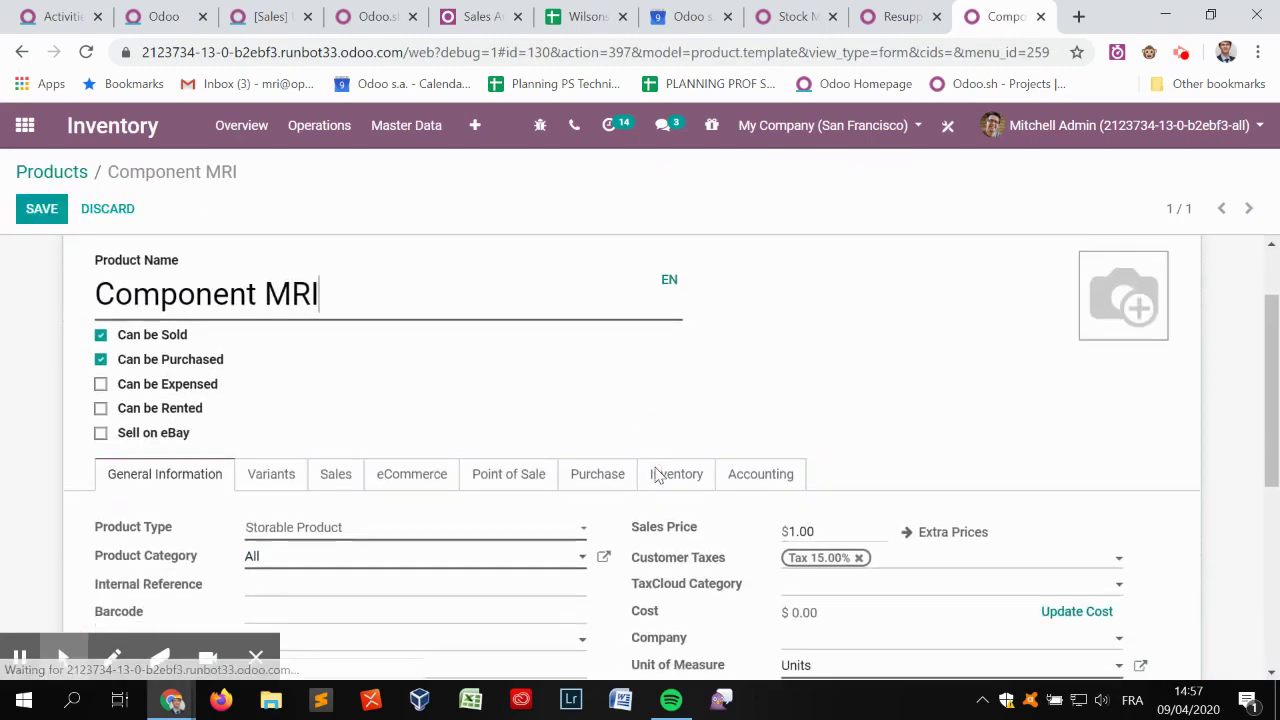
left_click(683, 470)
scroll(603, 368, "down", 1)
scroll(603, 368, "down", 1)
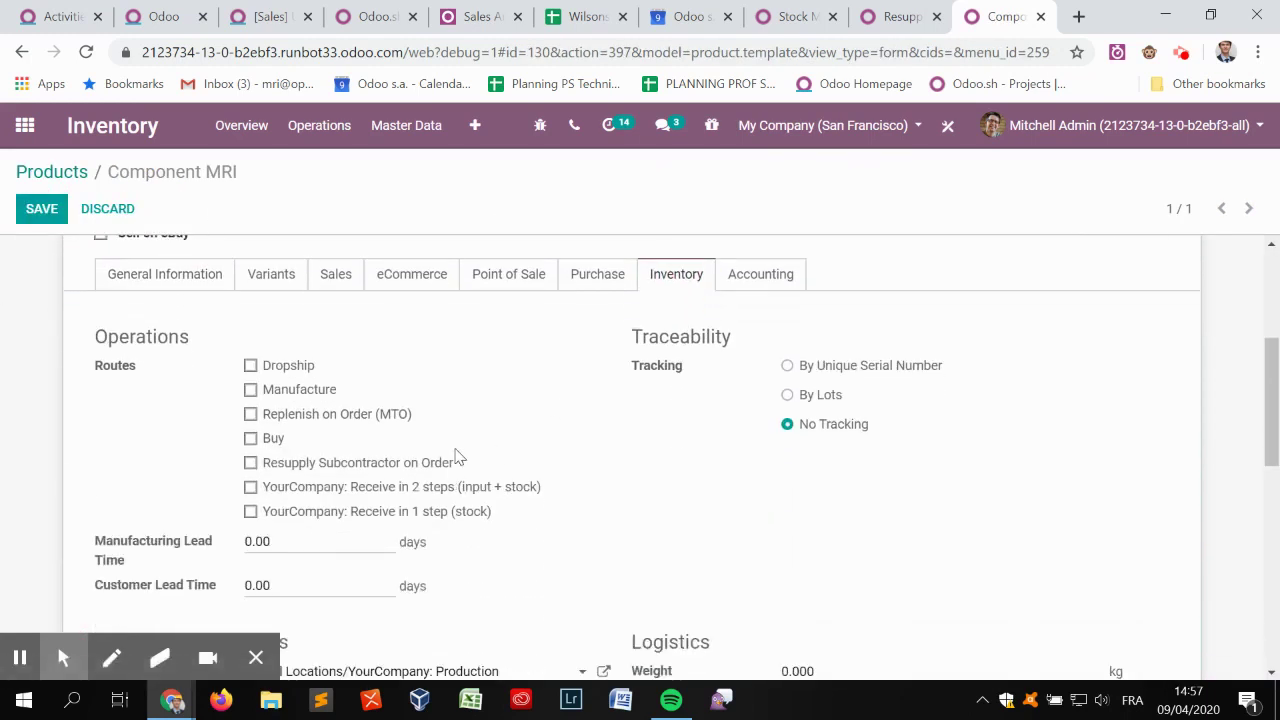
left_click(410, 463)
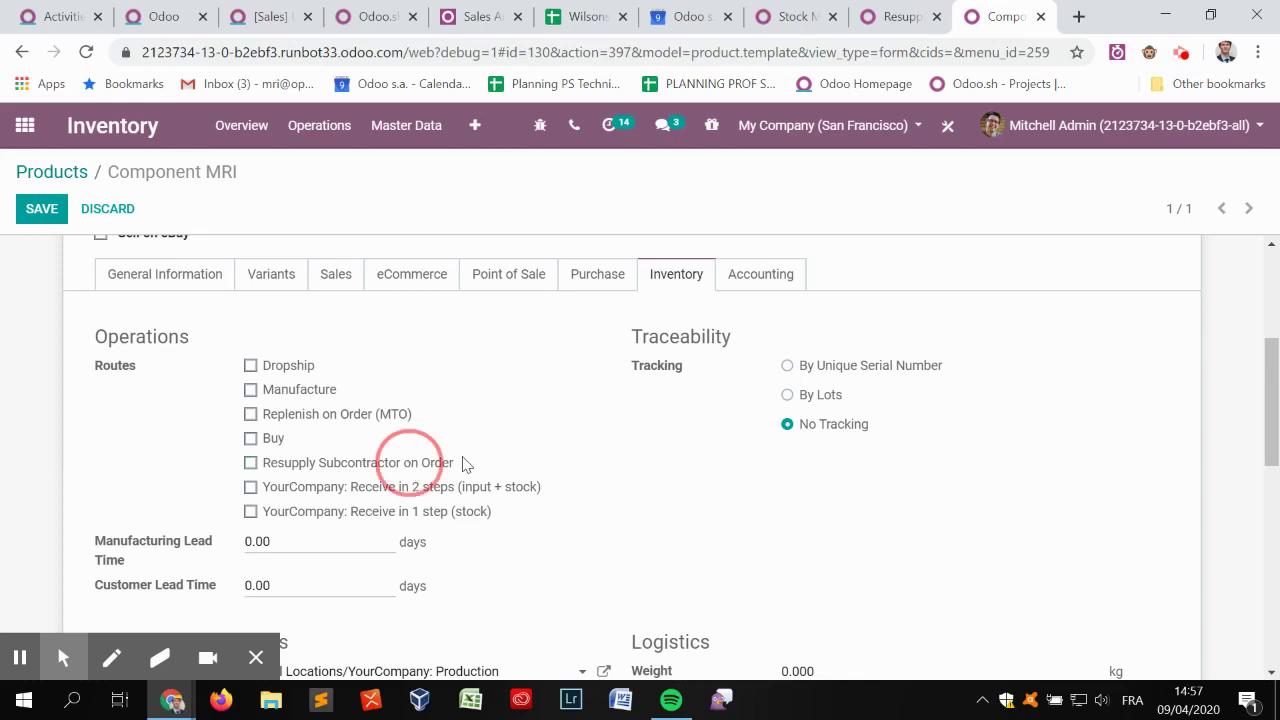
left_click(42, 210)
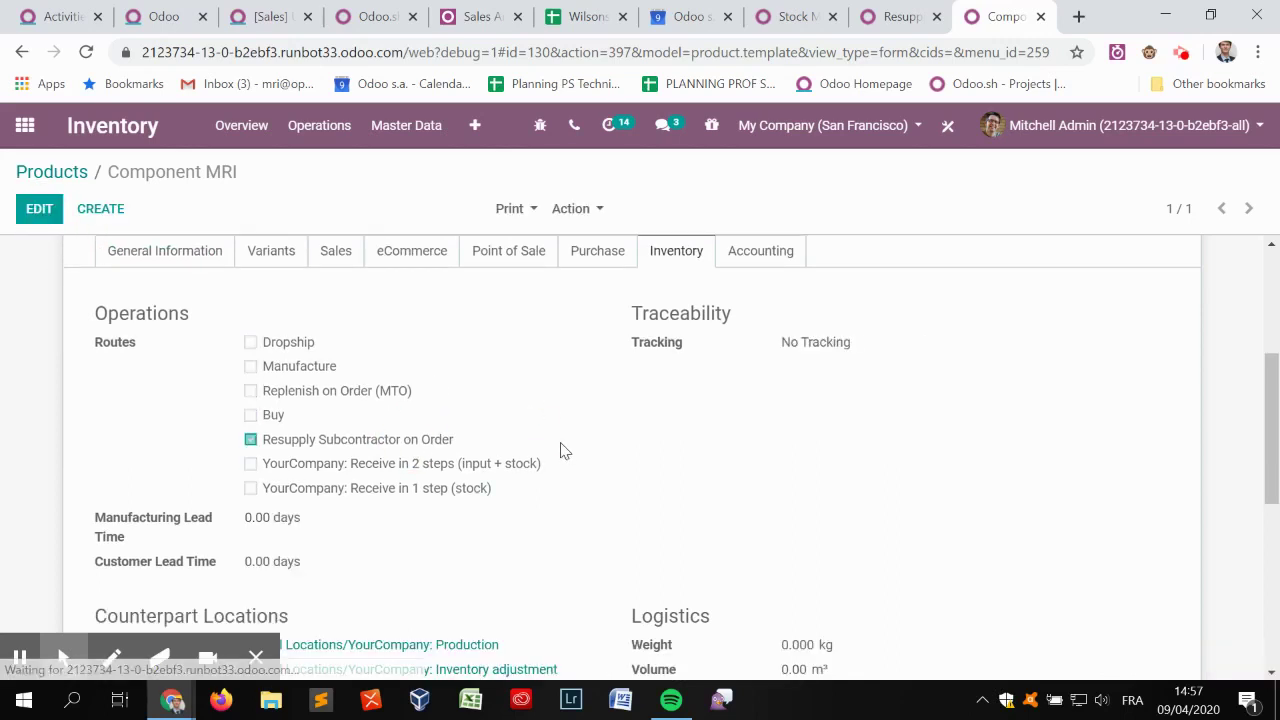
left_click(74, 172)
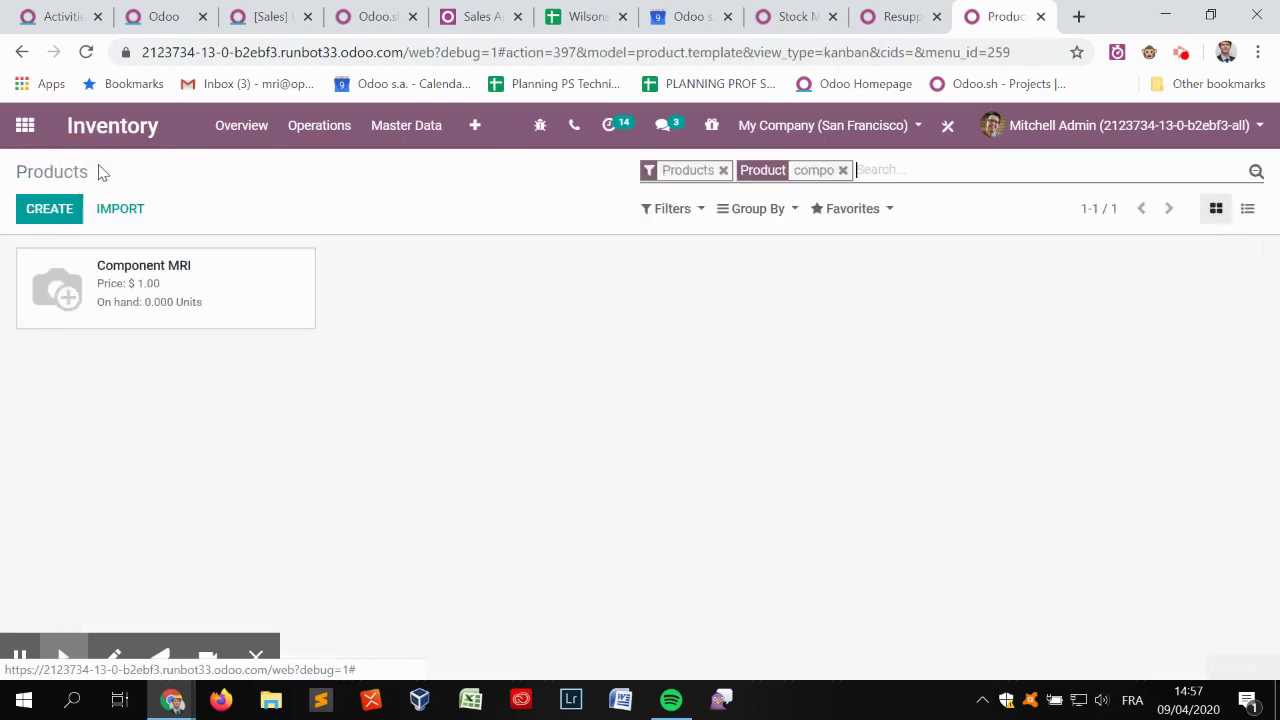
left_click(25, 125)
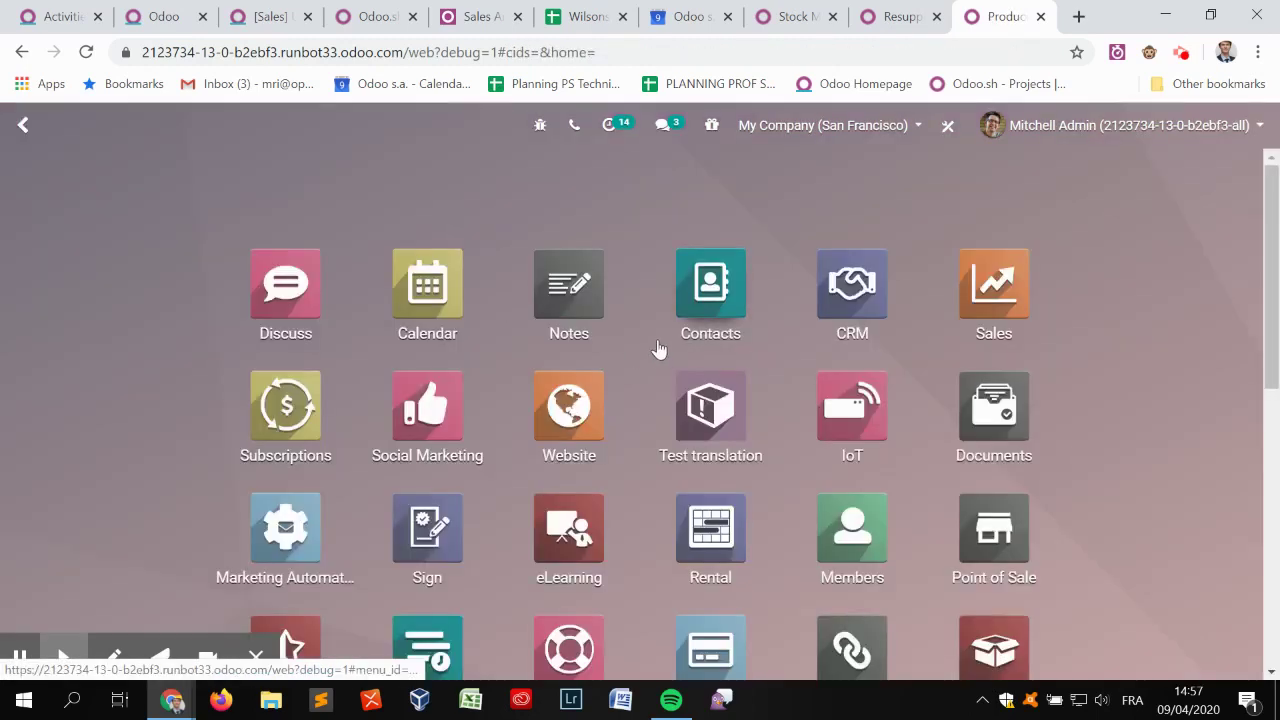
- In Purchase, start a quotation from Subcontractor 1 with a Subcontracted Product MRI line
scroll(659, 349, "down", 2)
left_click(718, 460)
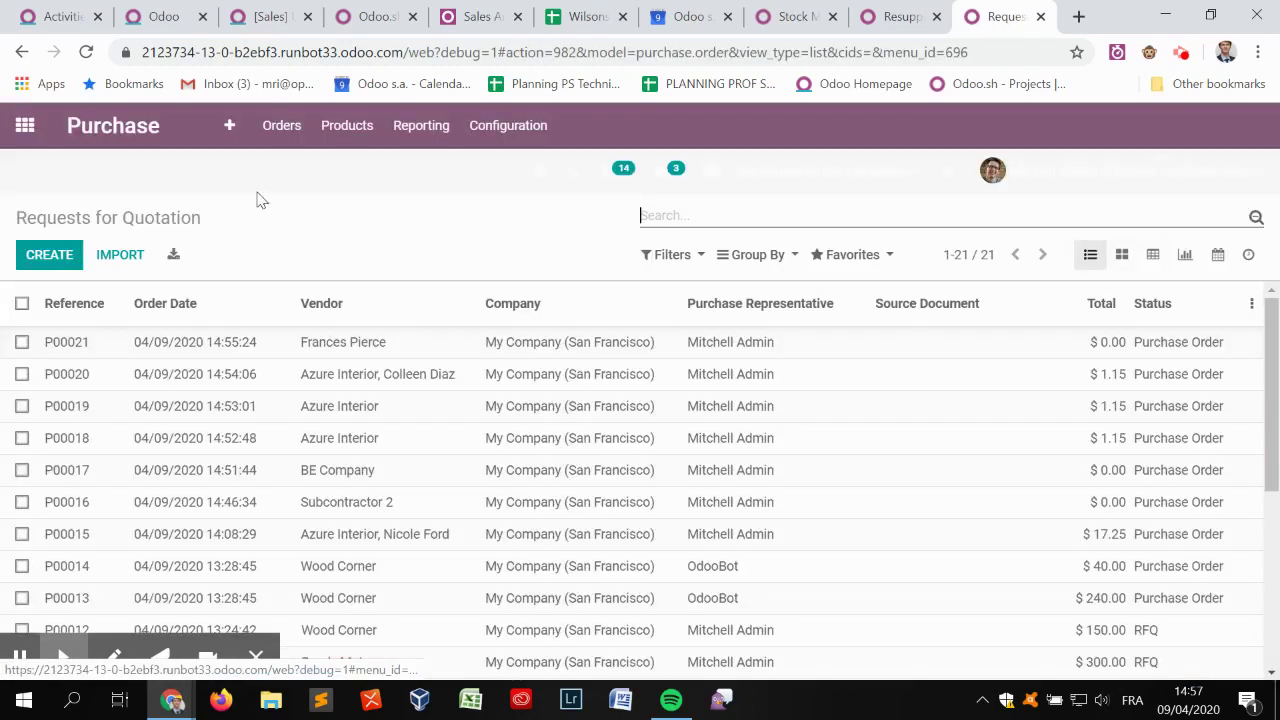
left_click(45, 208)
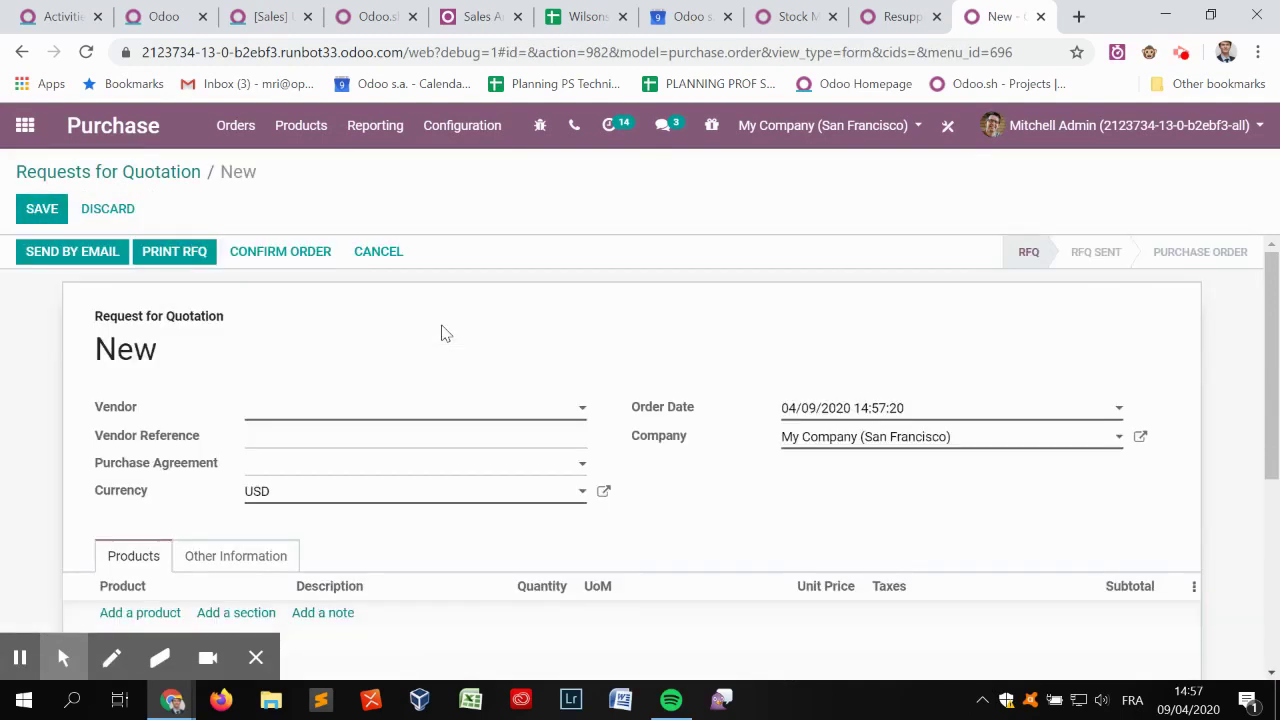
type("sub")
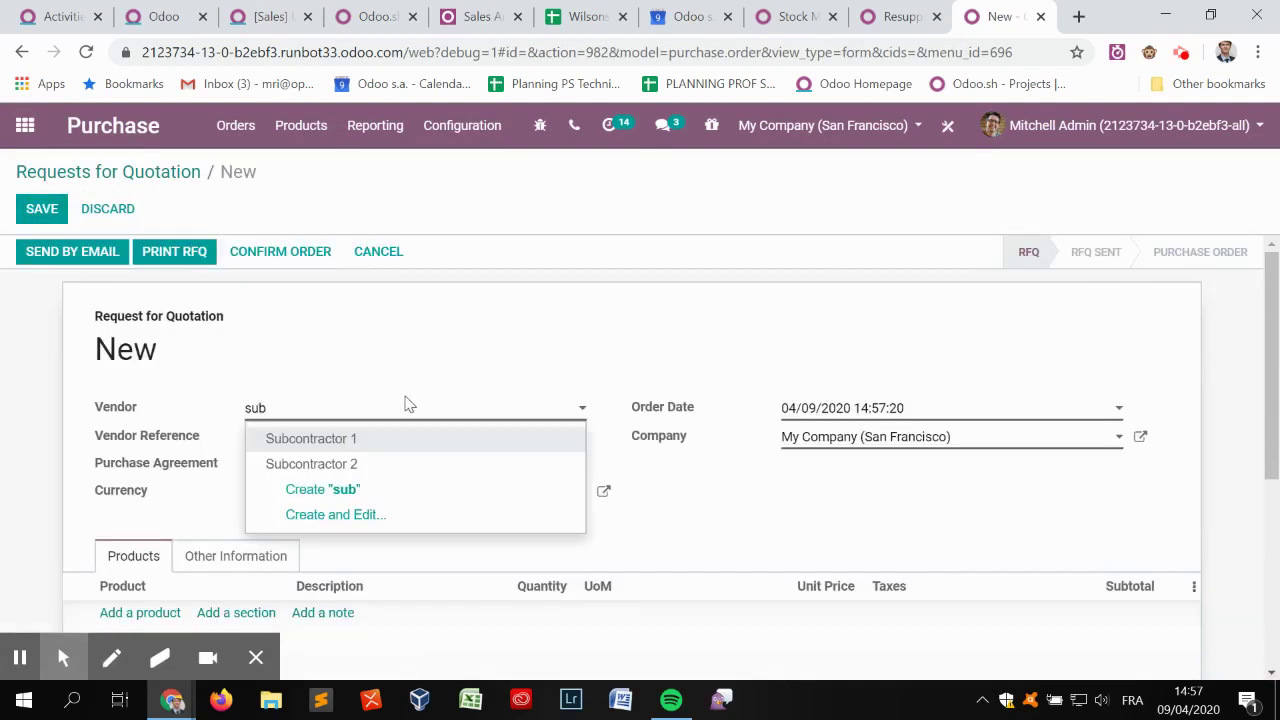
left_click(378, 446)
scroll(226, 457, "down", 2)
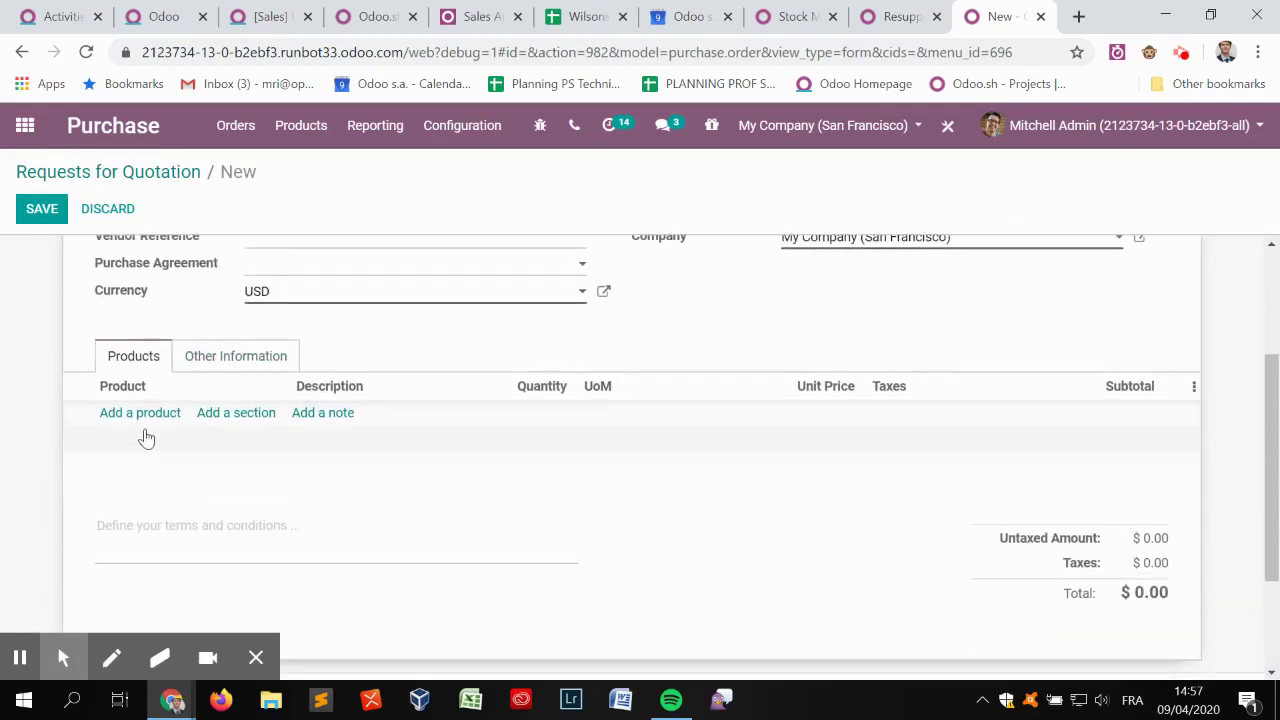
left_click(140, 418)
type("subc")
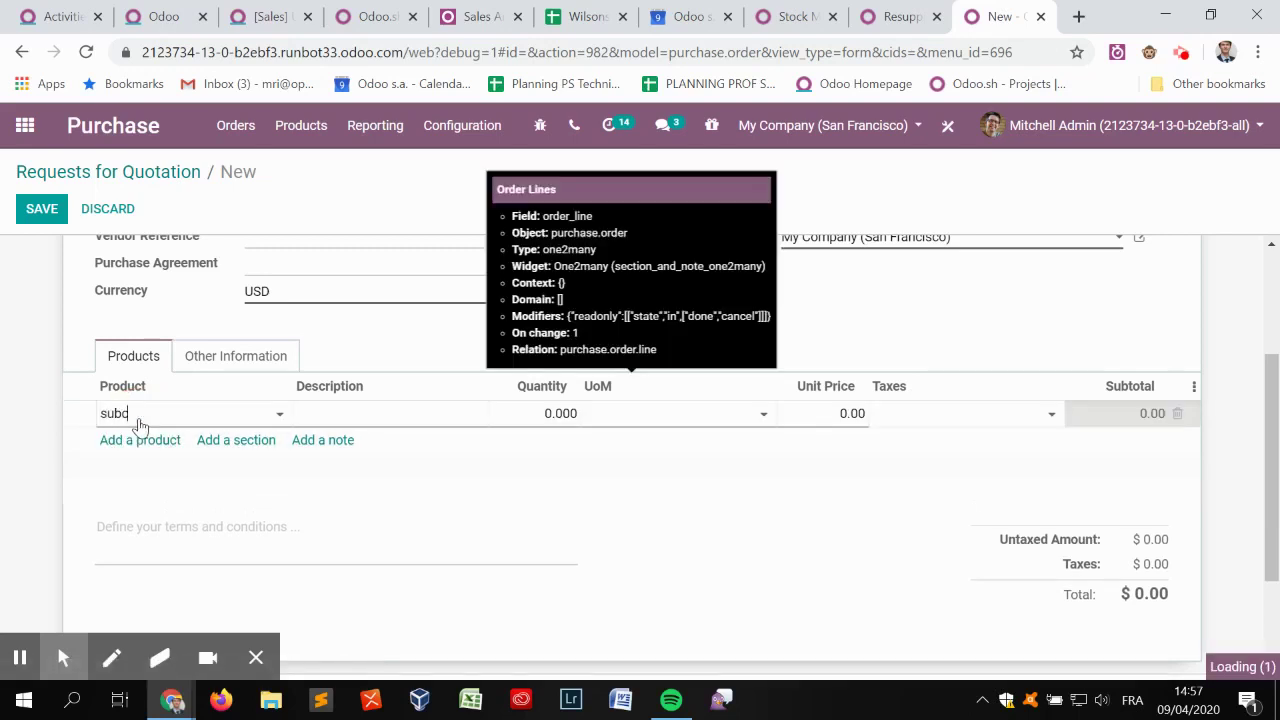
left_click(125, 438)
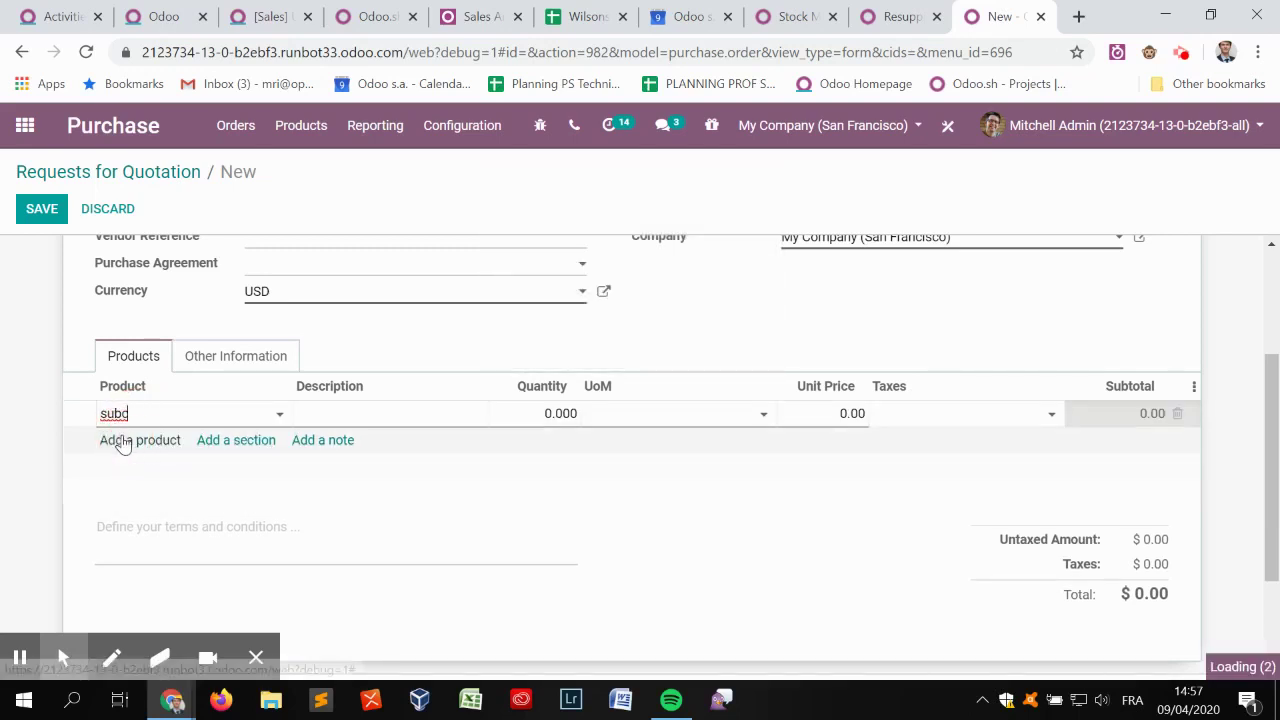
- Set the quantity to 9, save and confirm the order, then return to the apps list
left_click(545, 414)
type("9")
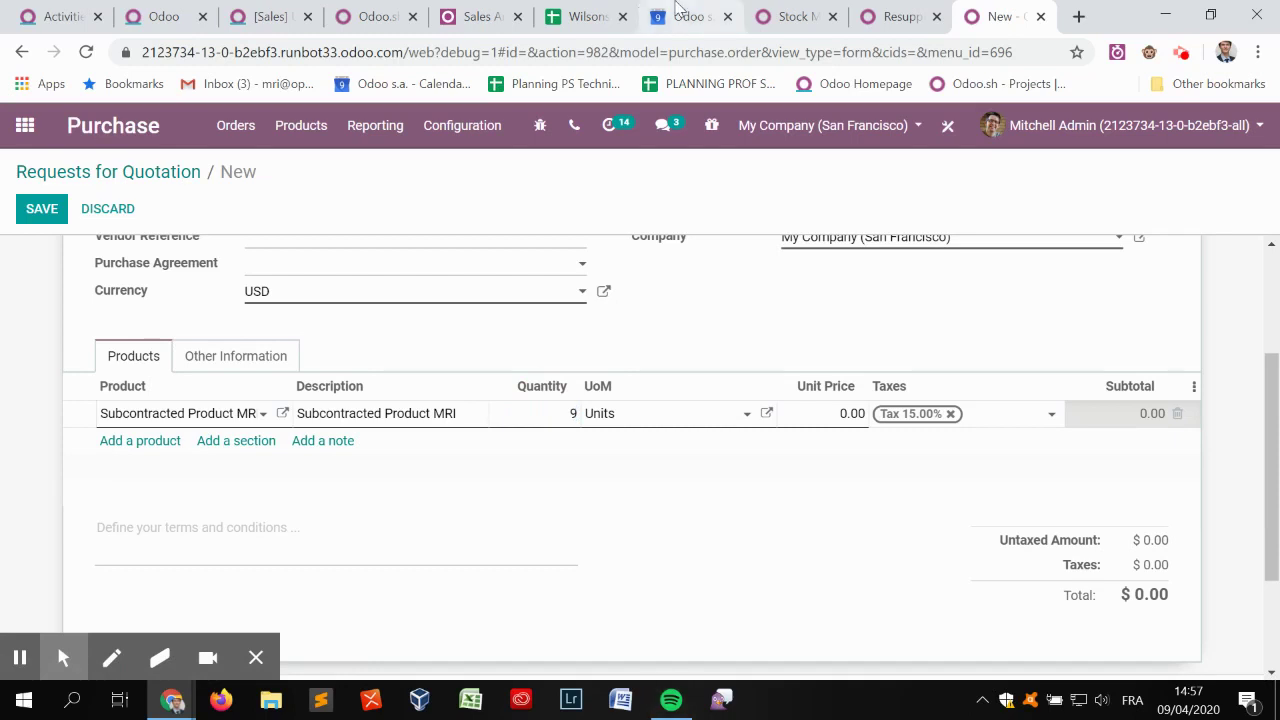
left_click(475, 348)
scroll(420, 340, "up", 2)
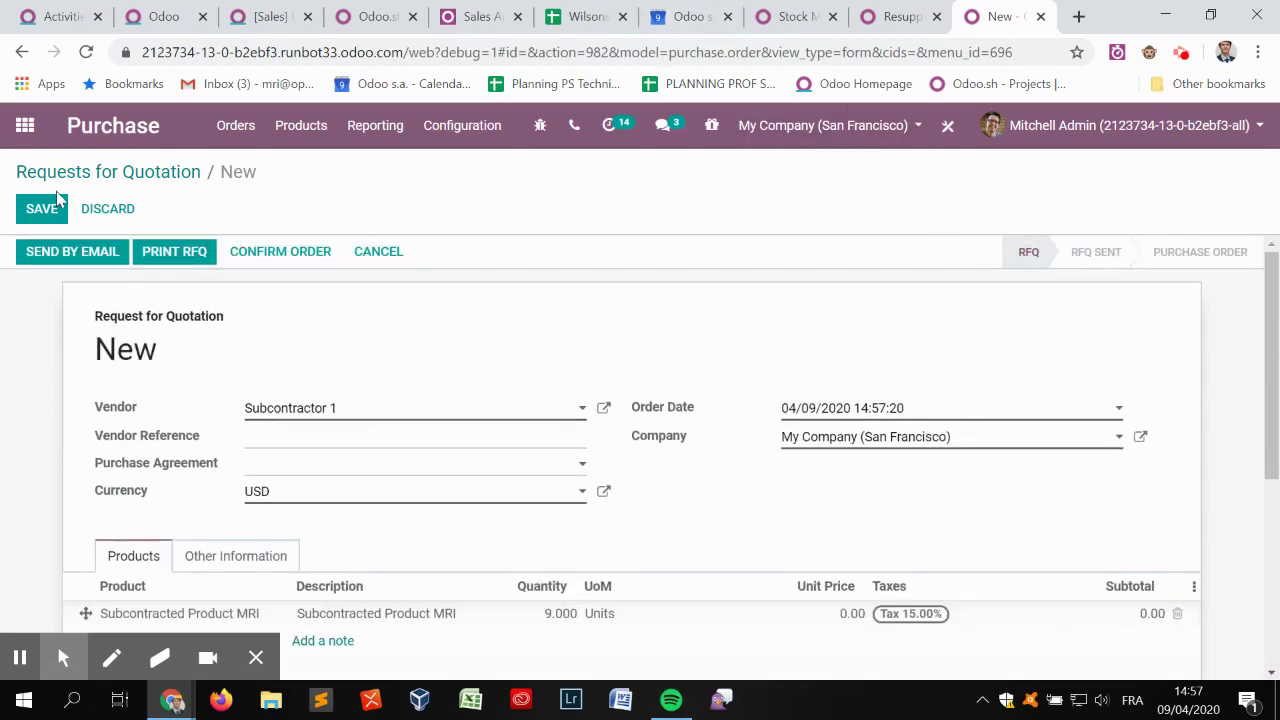
key("alt+s")
left_click(302, 253)
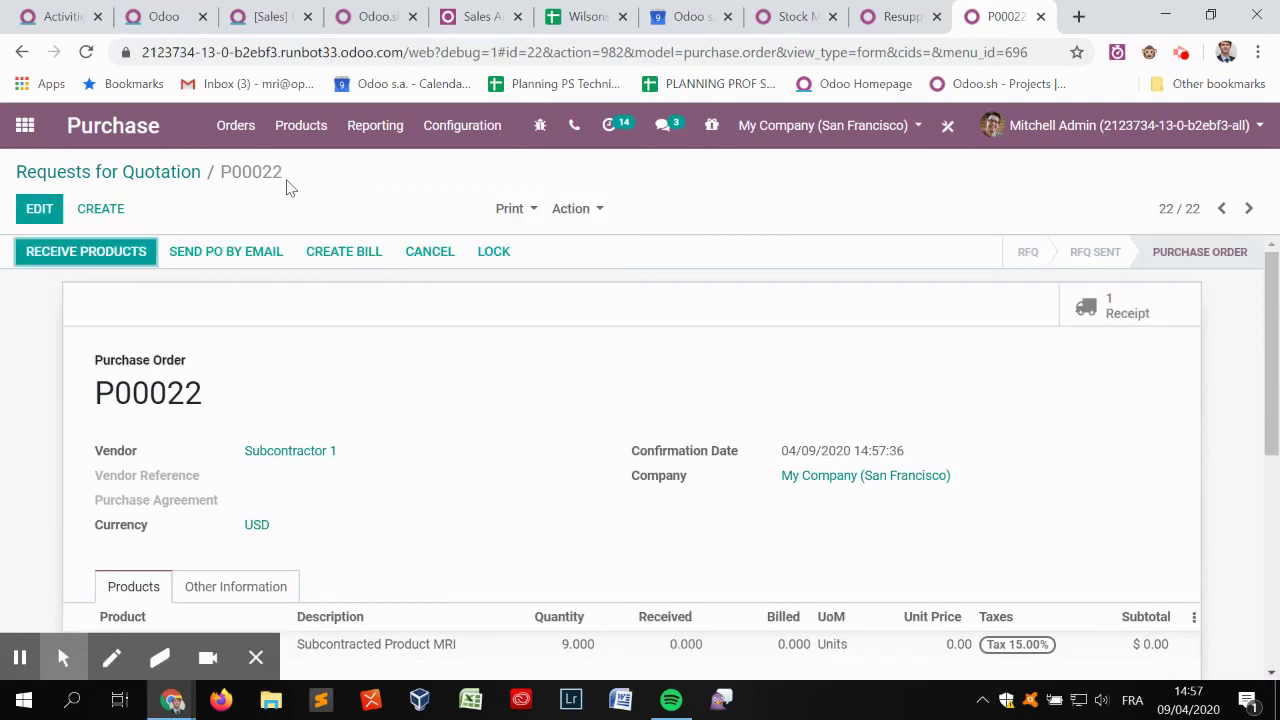
left_click(25, 125)
scroll(706, 430, "down", 2)
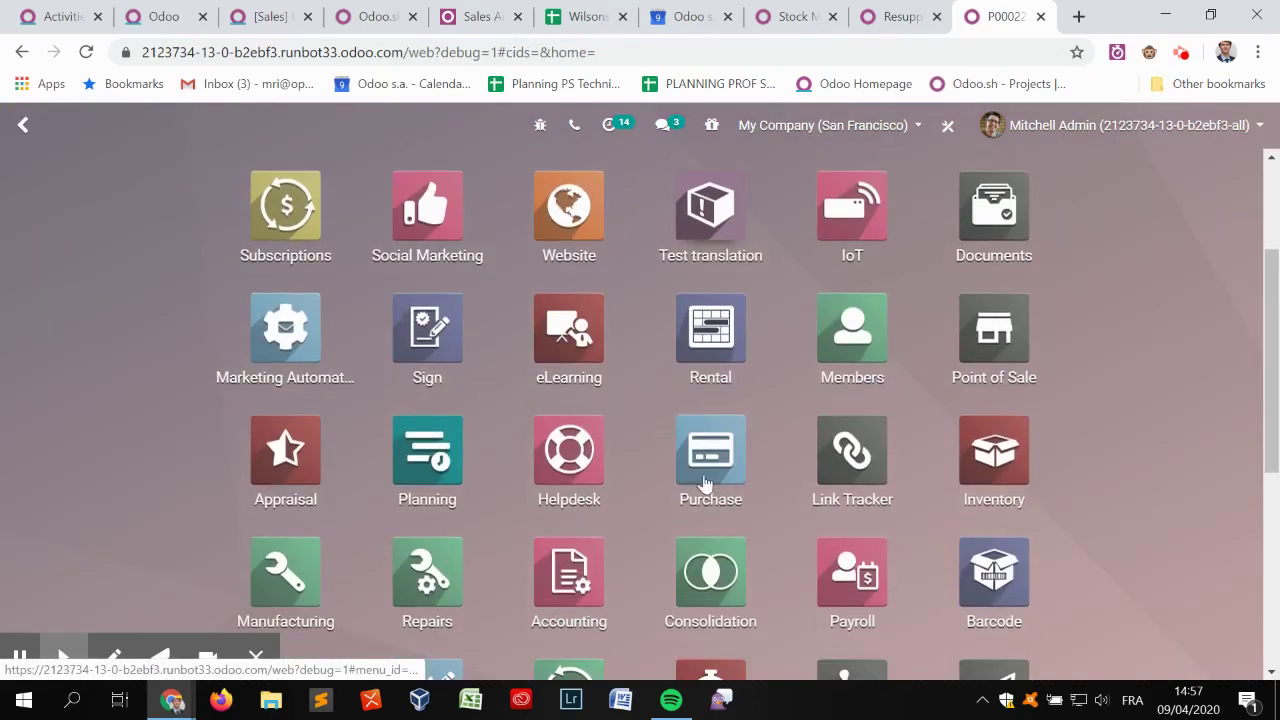
- In Inventory, show archived operation types and open subcontracting order WH/SBC/00002 for 9.000 units
left_click(994, 452)
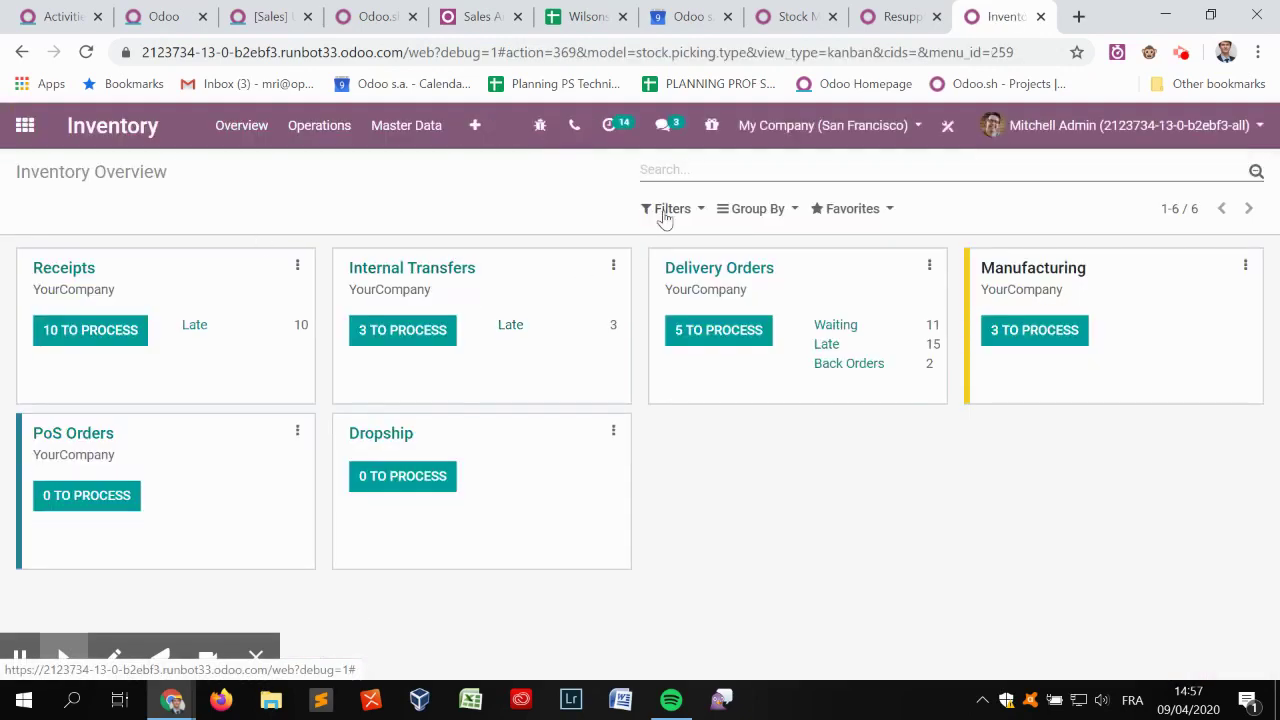
left_click(664, 210)
left_click(672, 240)
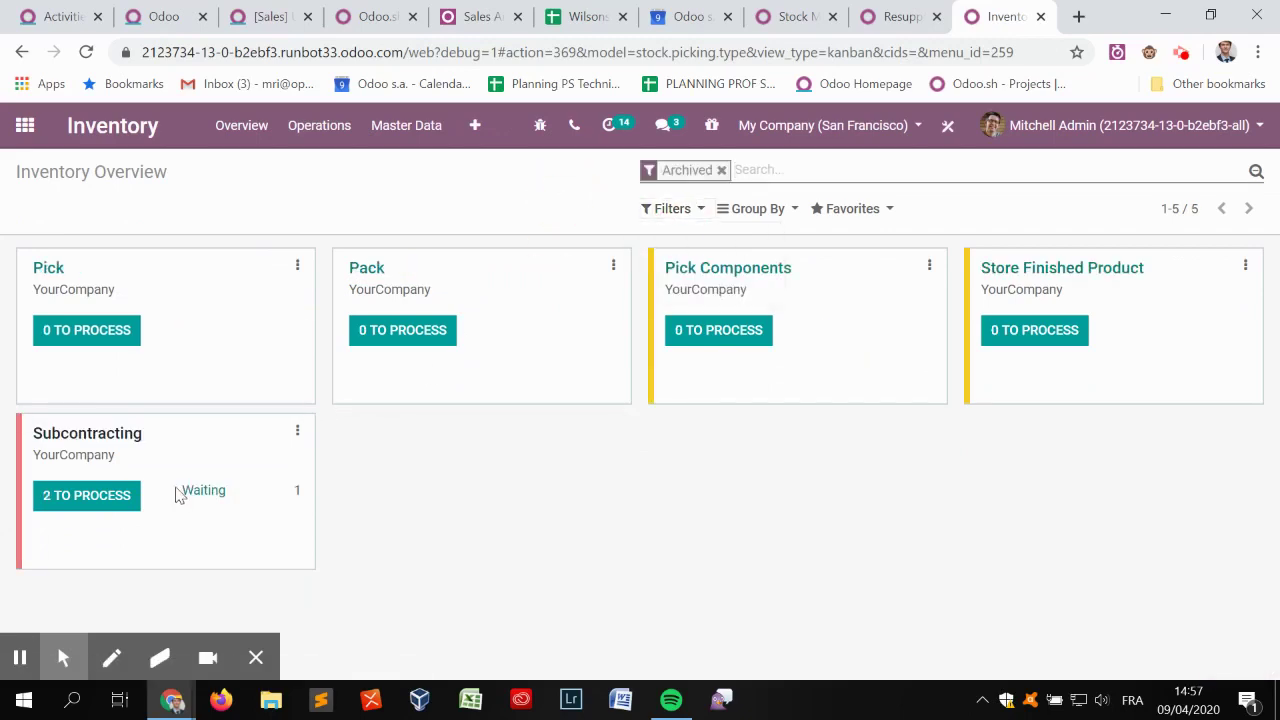
left_click(126, 497)
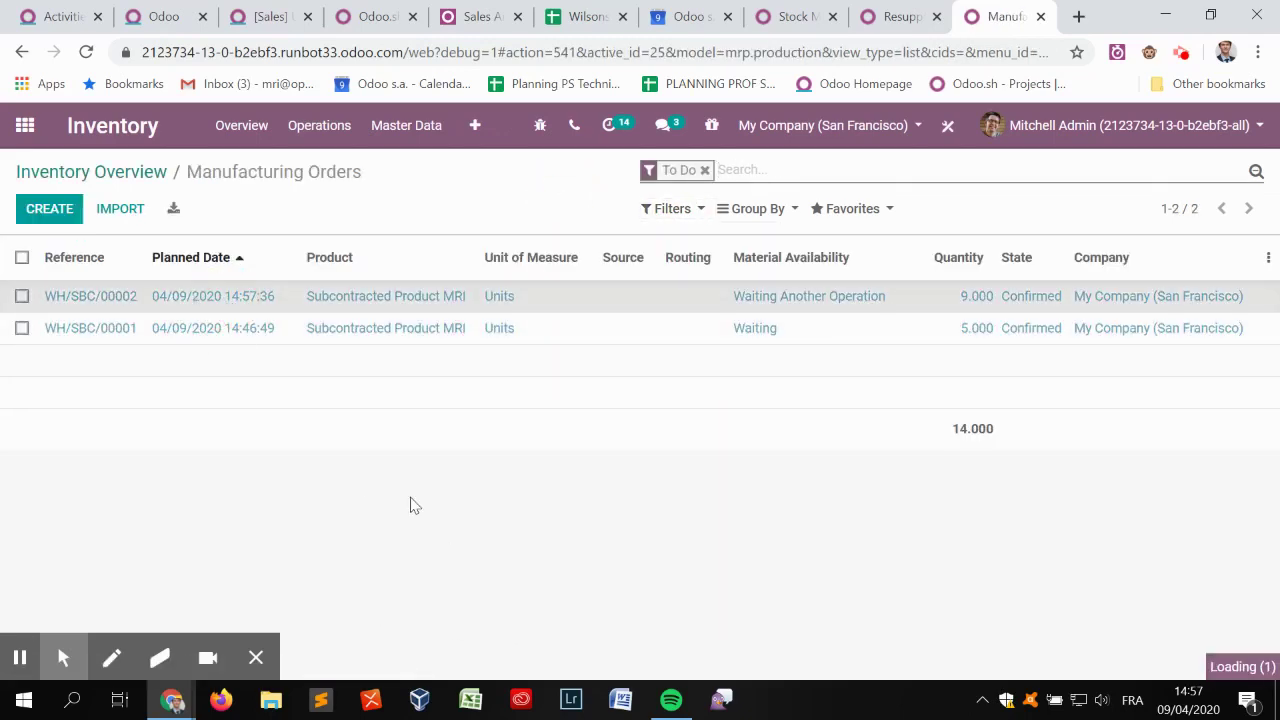
left_click_drag(252, 455, 400, 457)
left_click(422, 440)
- Check its Miscellaneous and Components tabs for 9 Component MRI at Sub 1, then go back
scroll(393, 548, "down", 2)
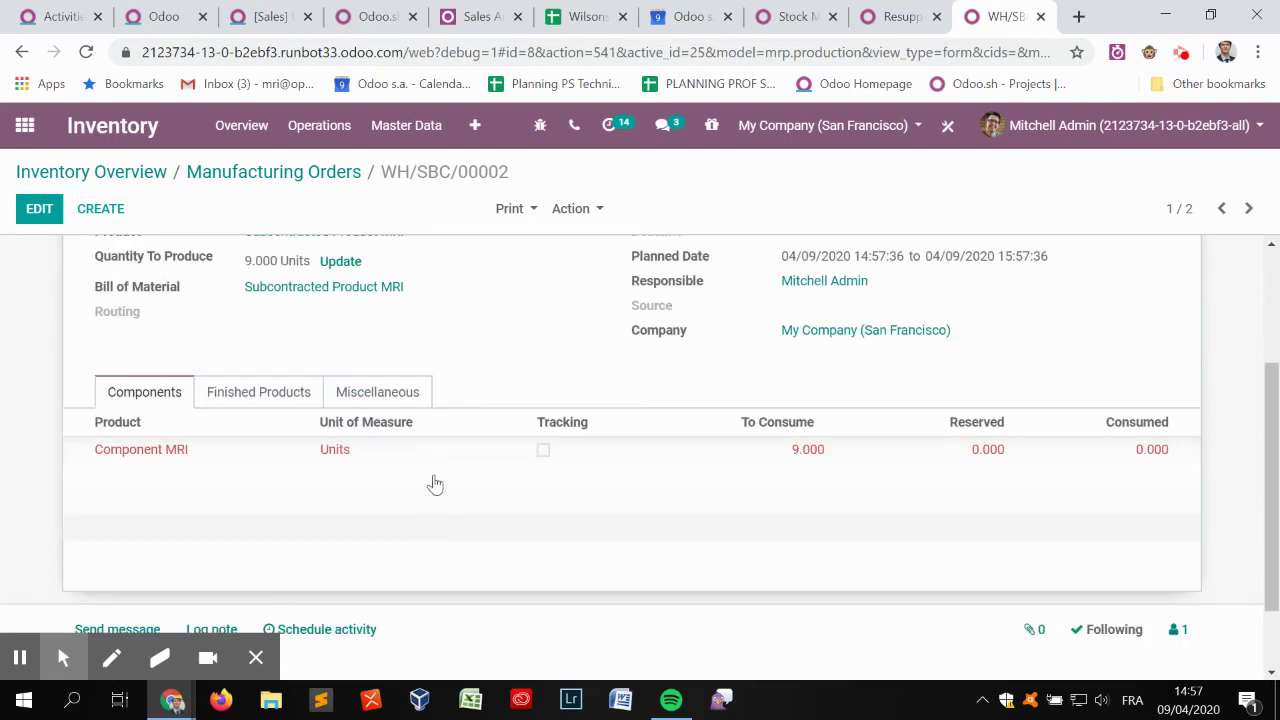
left_click(408, 391)
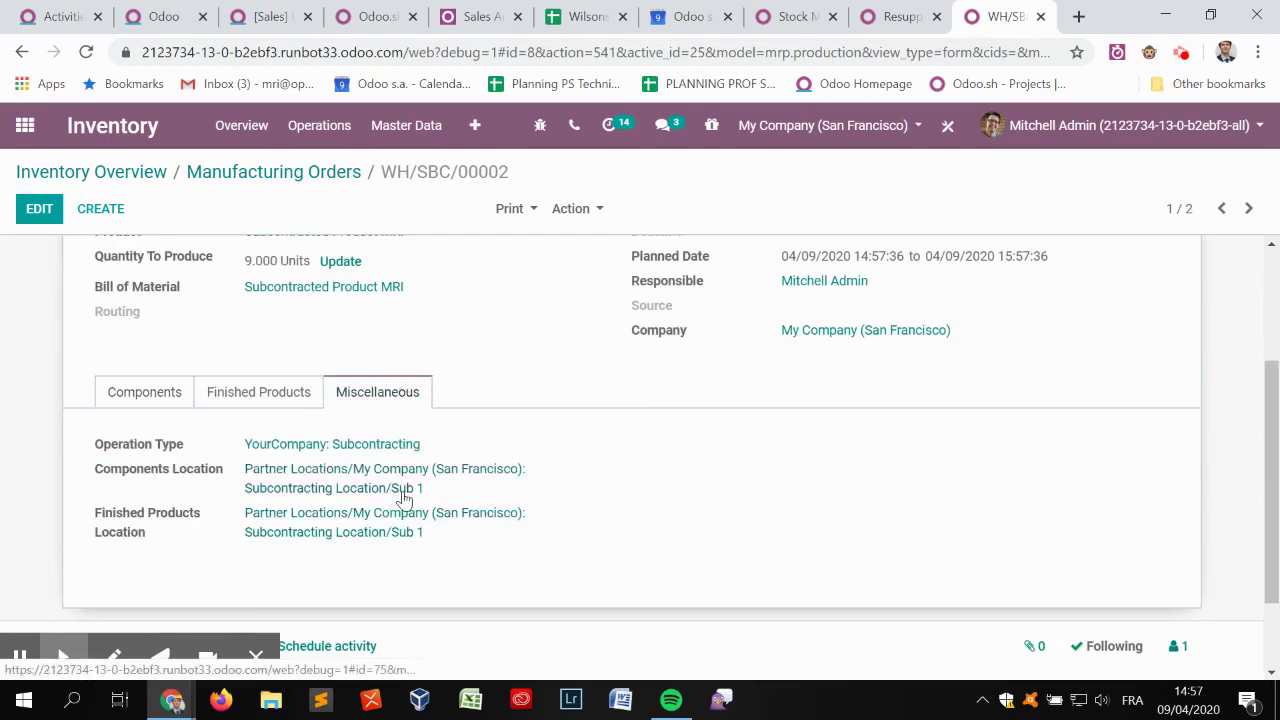
left_click(150, 392)
scroll(530, 404, "up", 1)
scroll(528, 405, "up", 1)
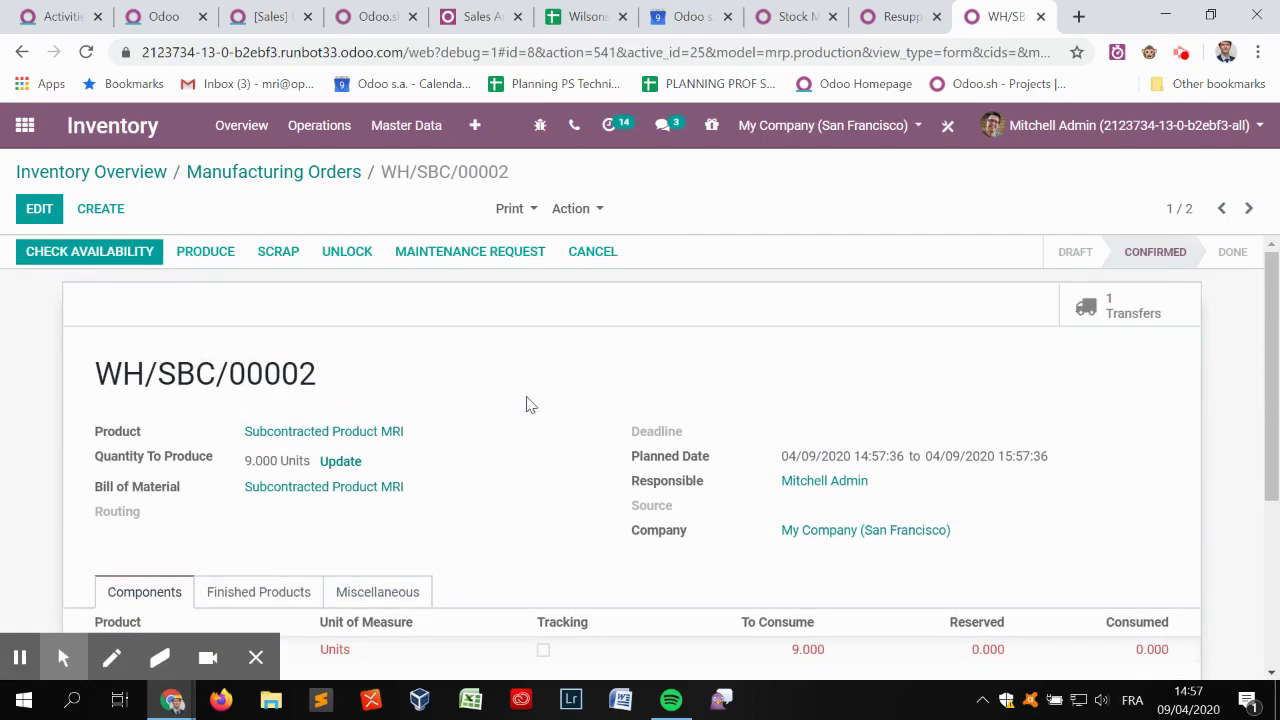
scroll(528, 405, "down", 1)
scroll(528, 405, "up", 1)
scroll(530, 430, "down", 3)
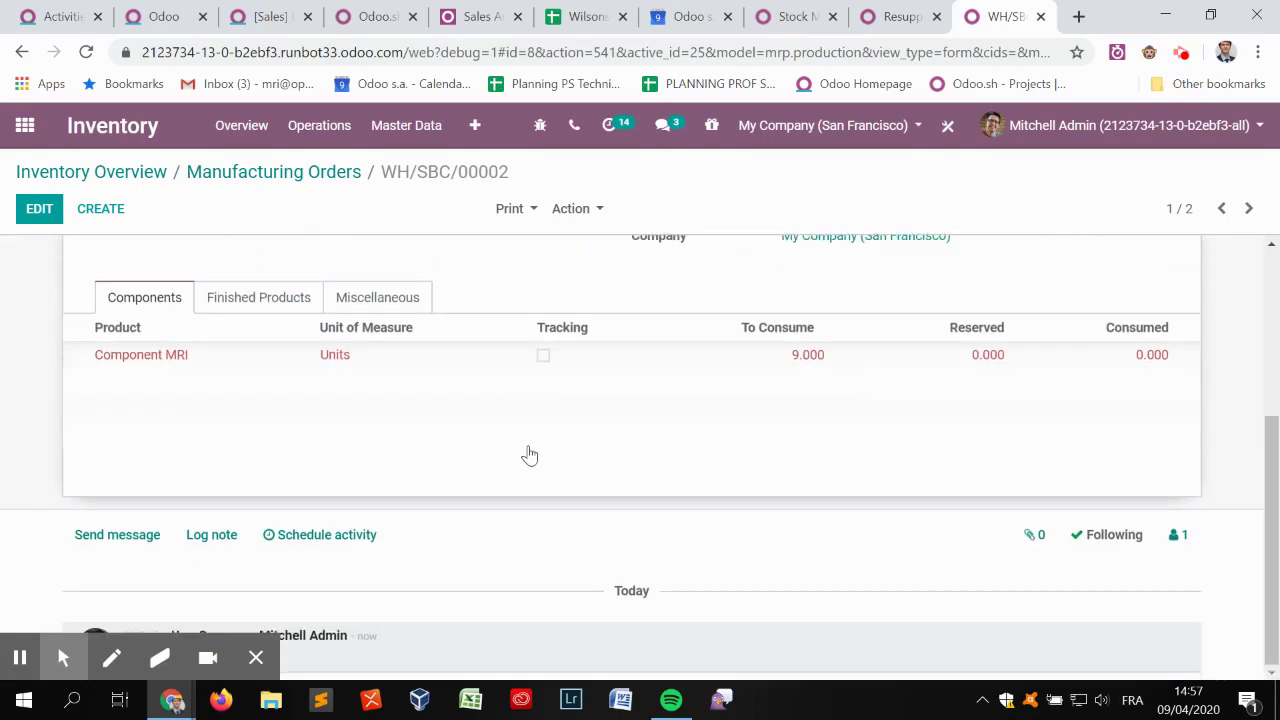
left_click(404, 357)
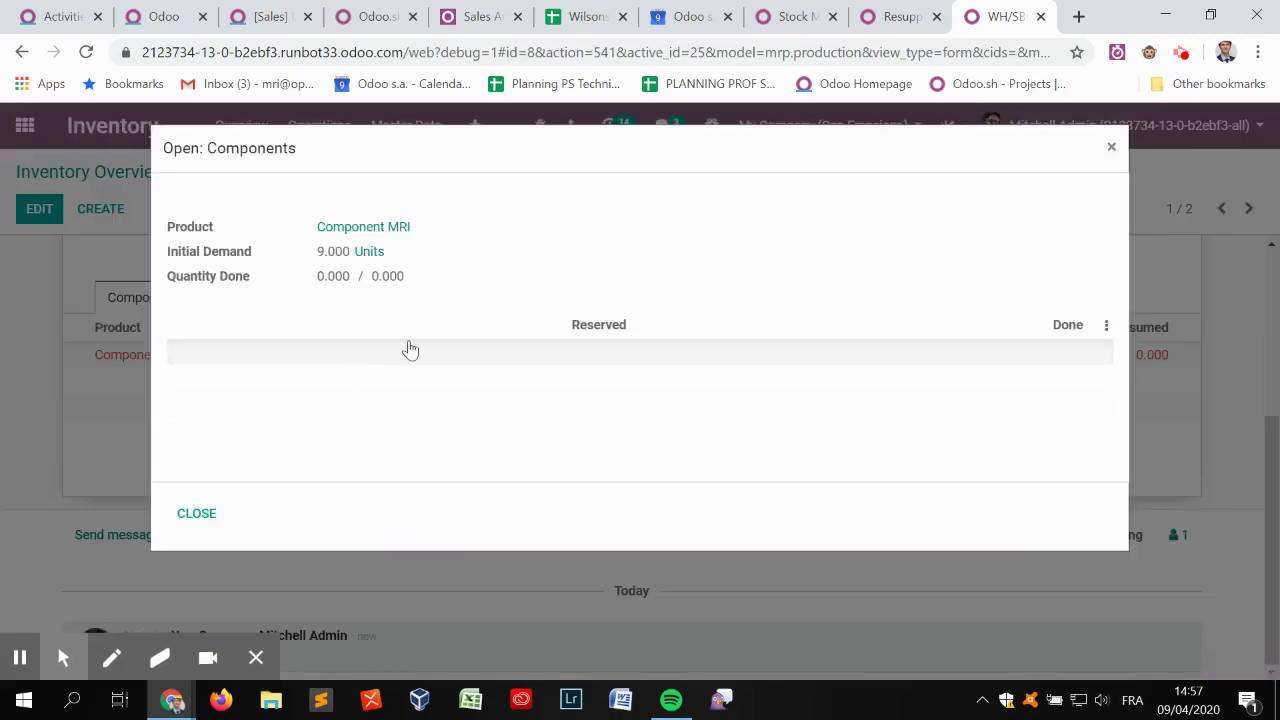
left_click(1108, 148)
scroll(228, 290, "up", 3)
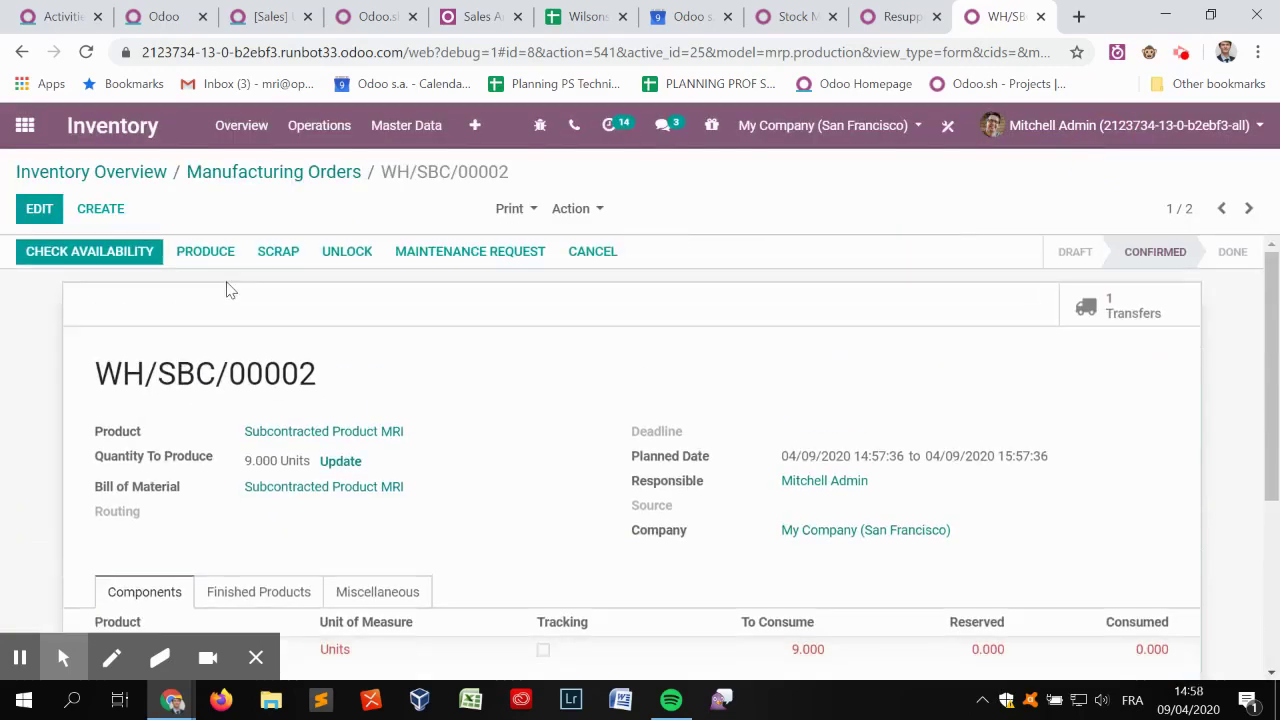
left_click(252, 170)
- Without the Archived filter, list all delivery orders and open WH/OUT/00021's 9 Component MRI line
left_click(149, 172)
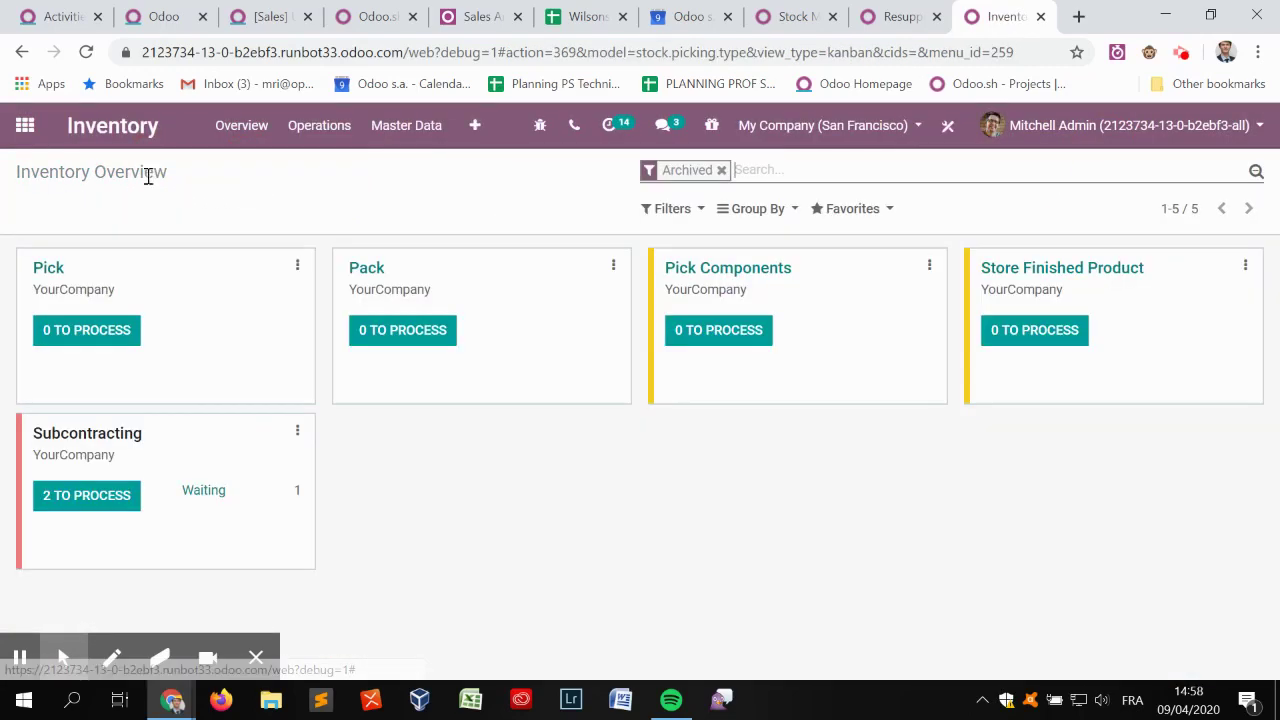
left_click(721, 170)
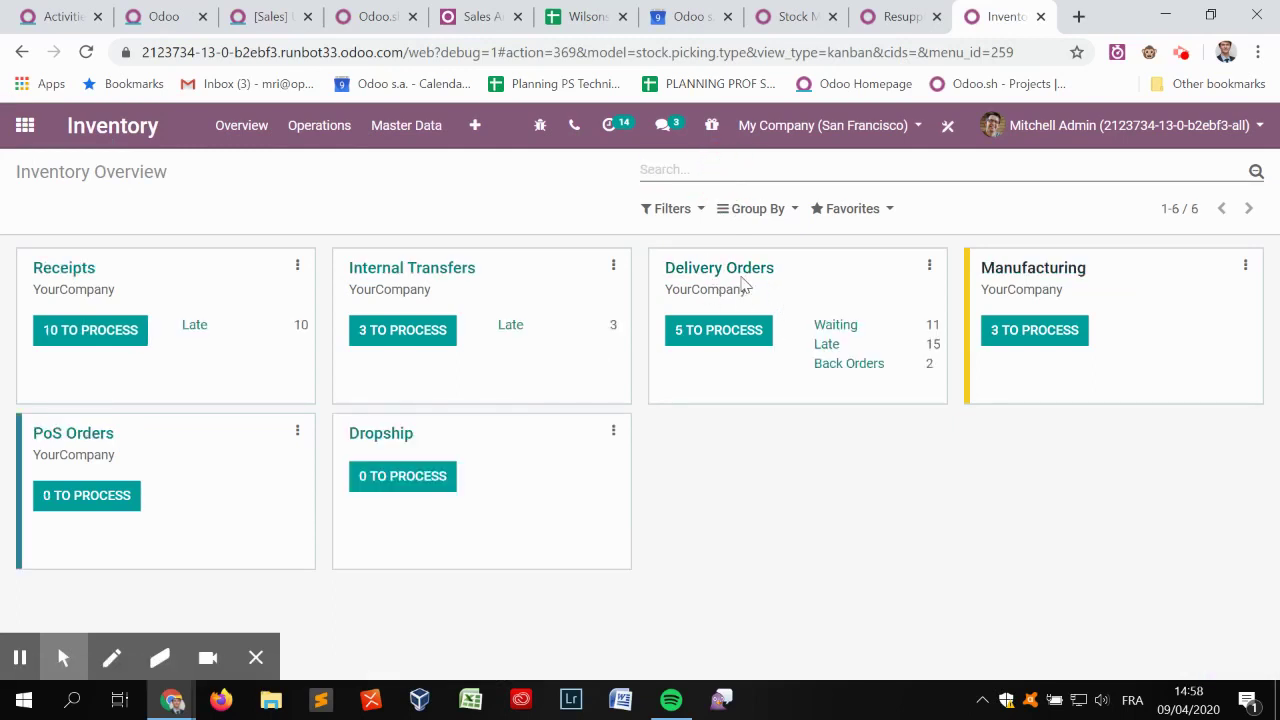
left_click(929, 266)
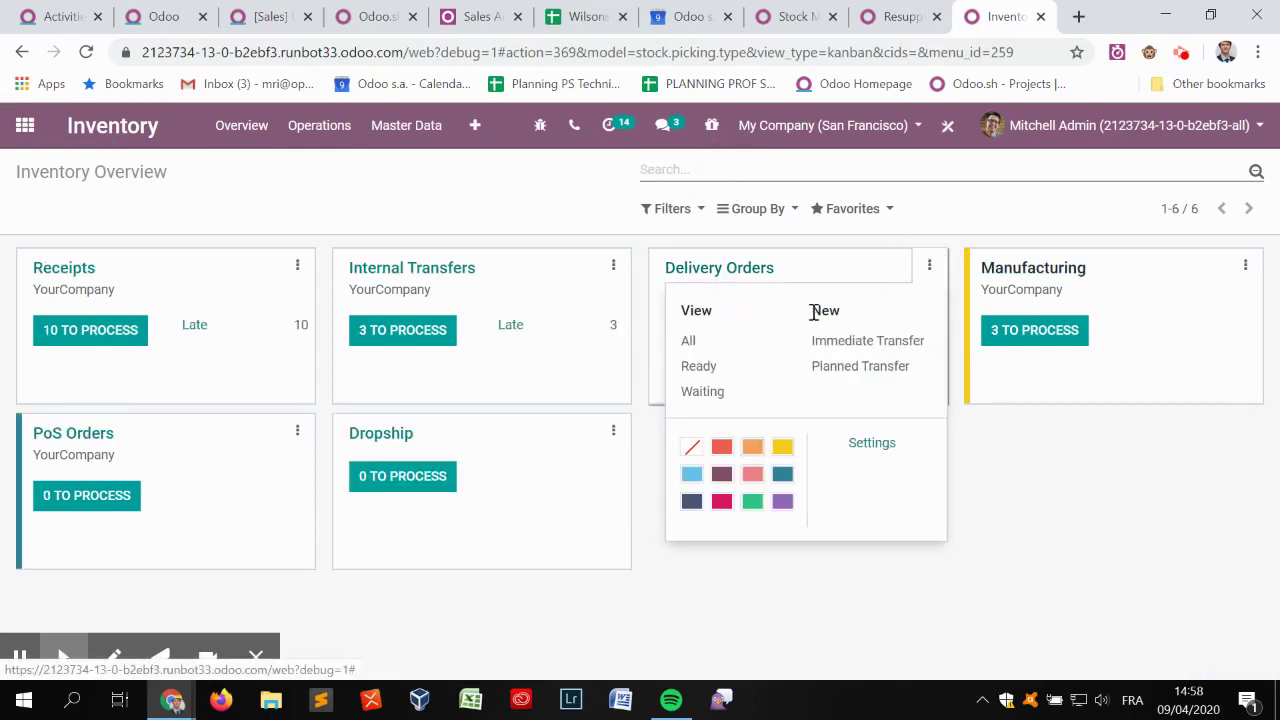
left_click(714, 346)
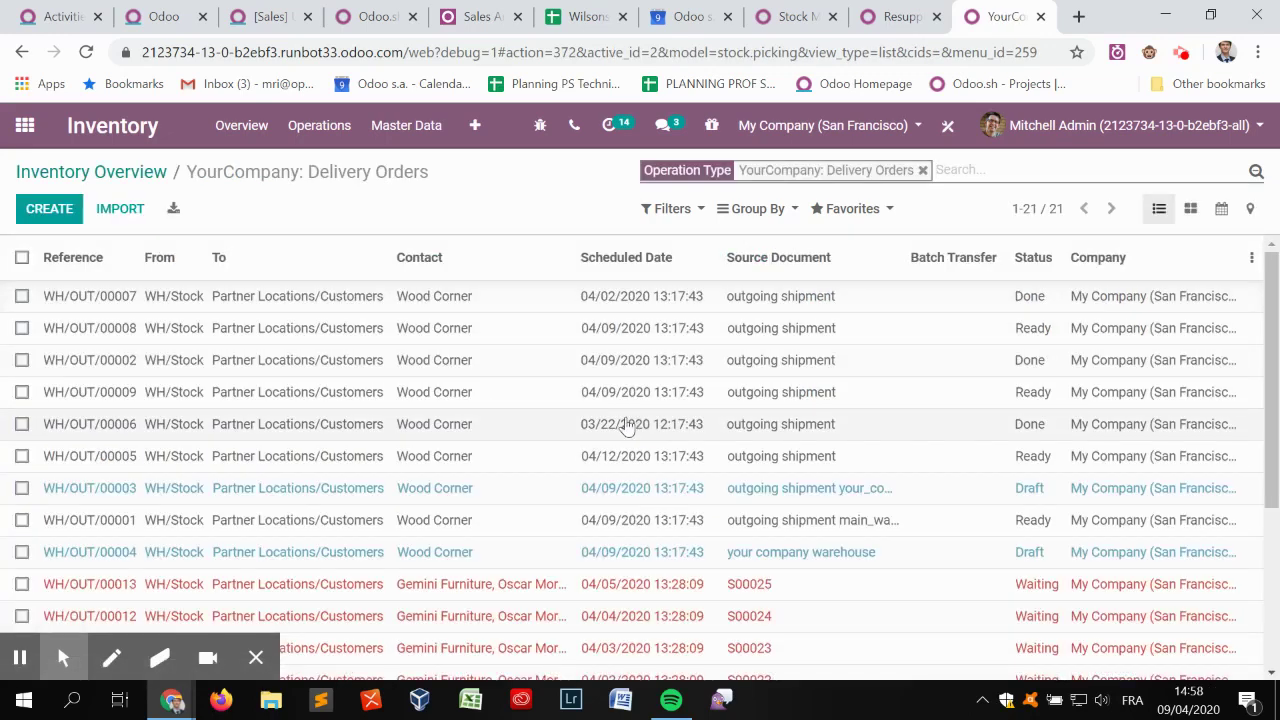
scroll(532, 399, "down", 3)
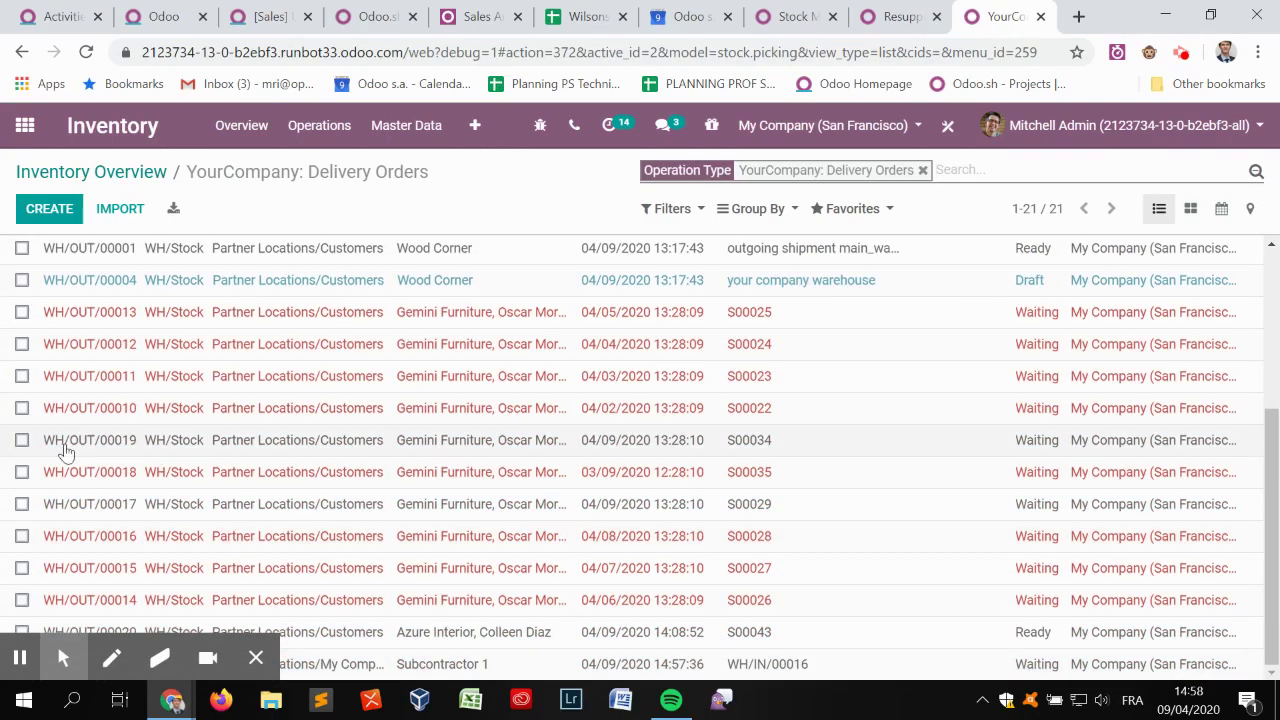
left_click(375, 664)
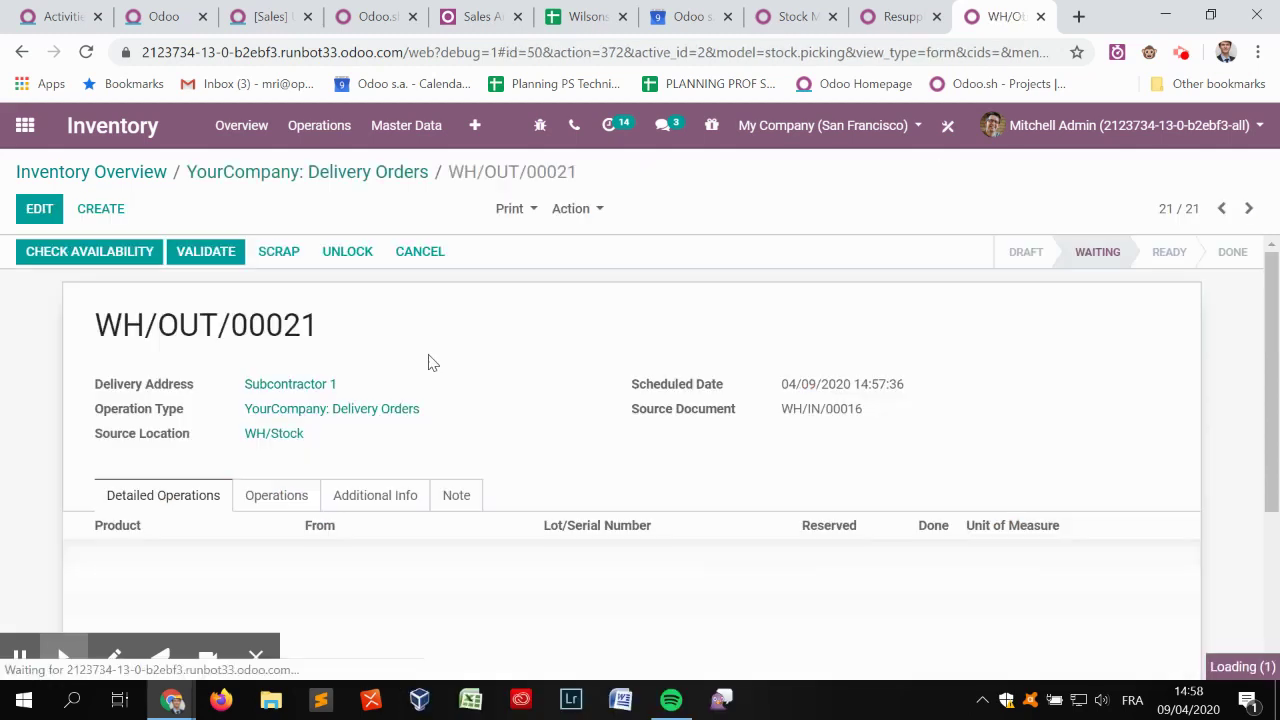
left_click(273, 493)
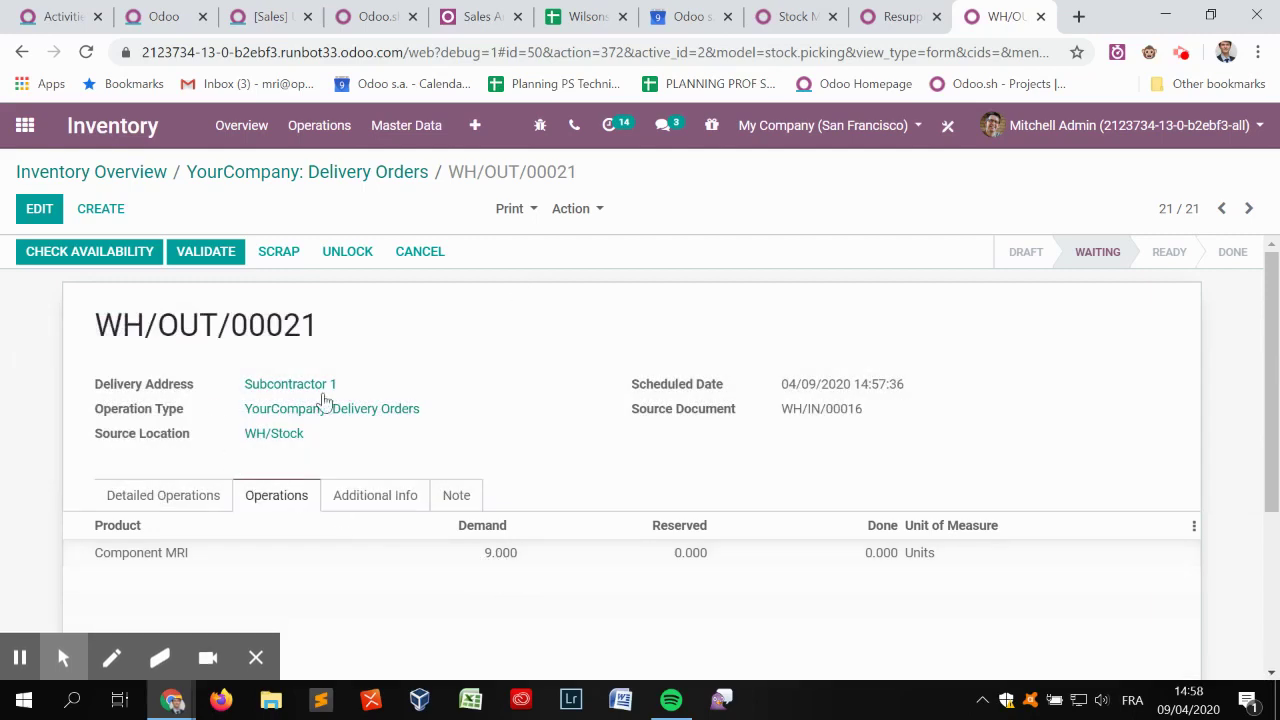
- Return to the Inventory Overview and open the stock Locations list from Configuration
left_click(370, 174)
left_click(71, 170)
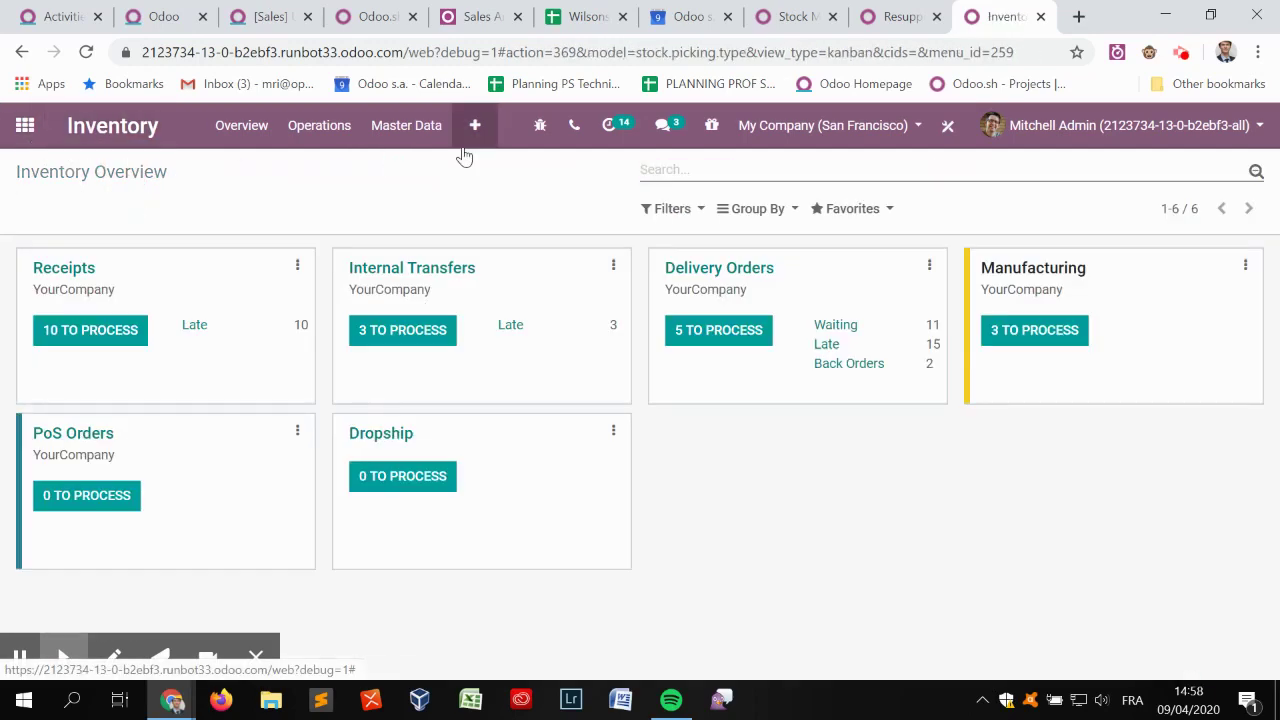
left_click(480, 125)
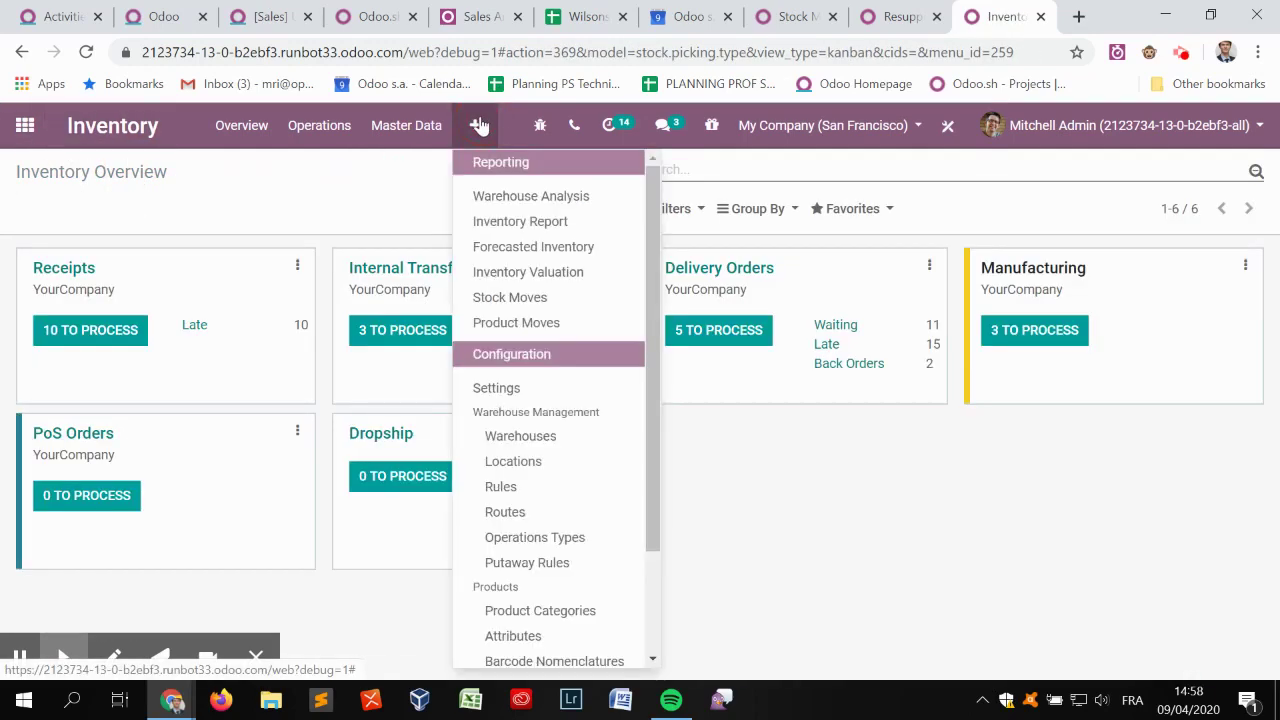
left_click(480, 125)
left_click(480, 125)
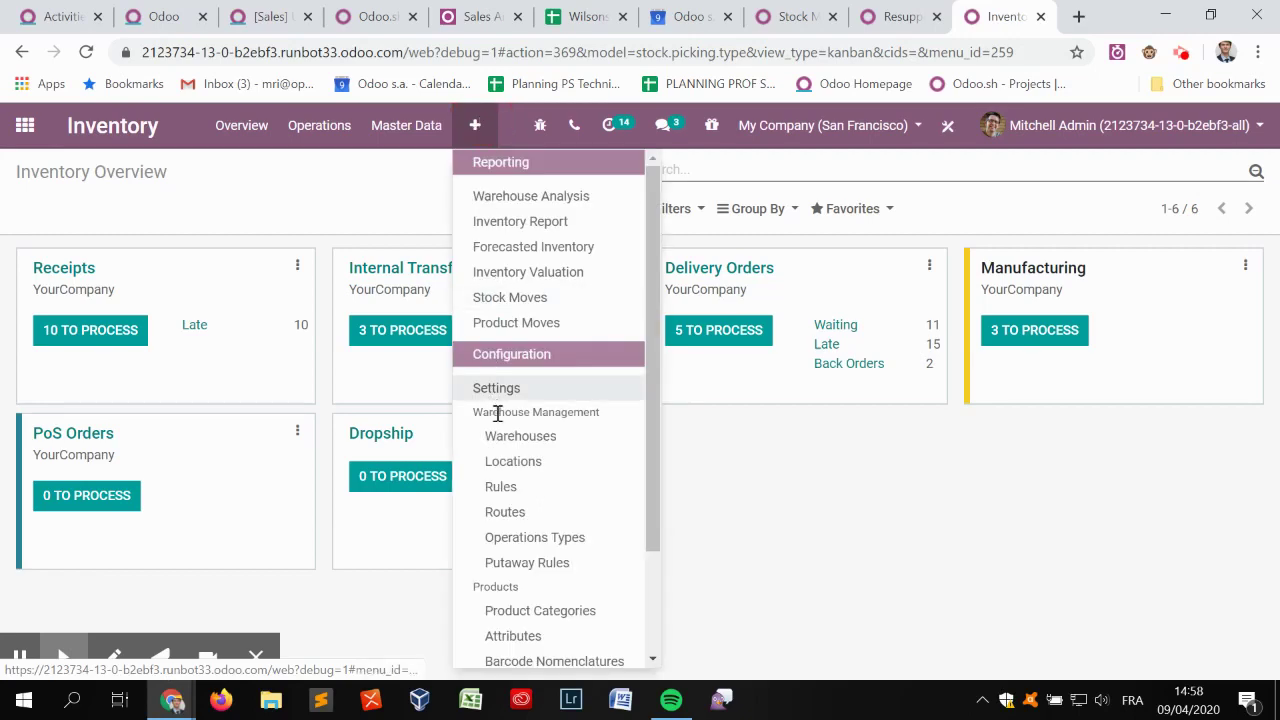
left_click(514, 466)
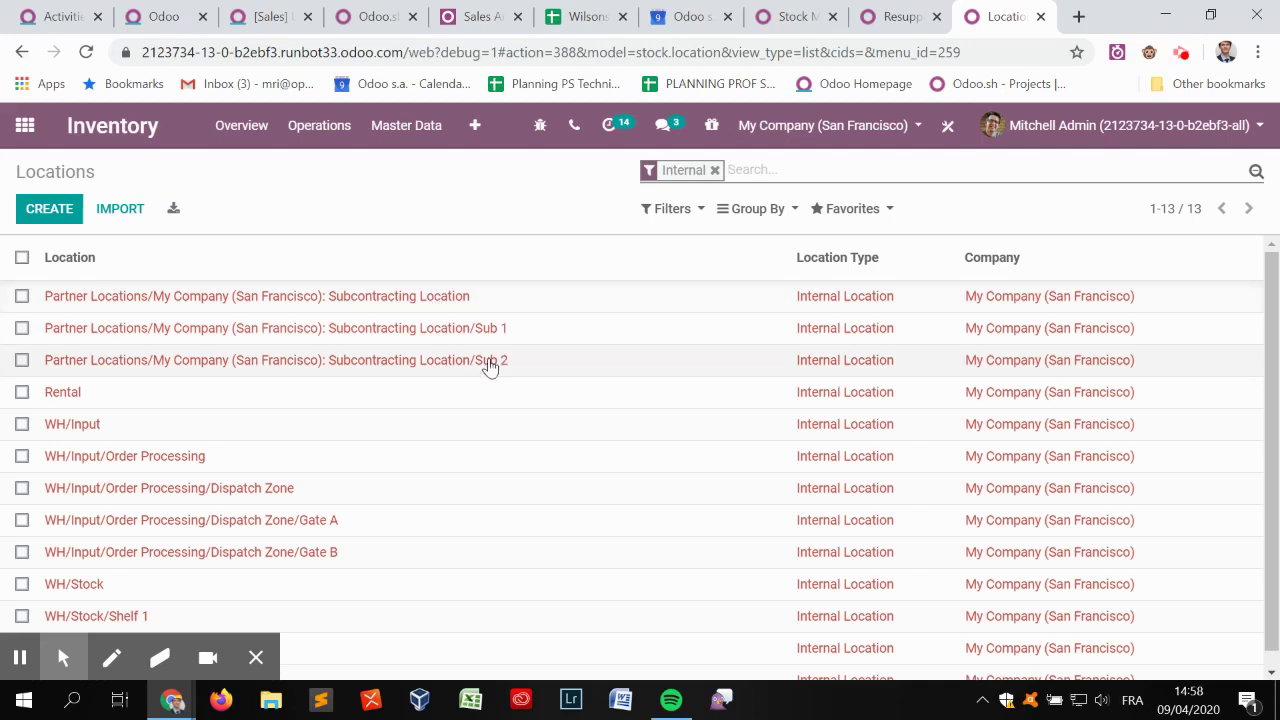
- Open the Vendors list in the Purchase app
left_click(20, 132)
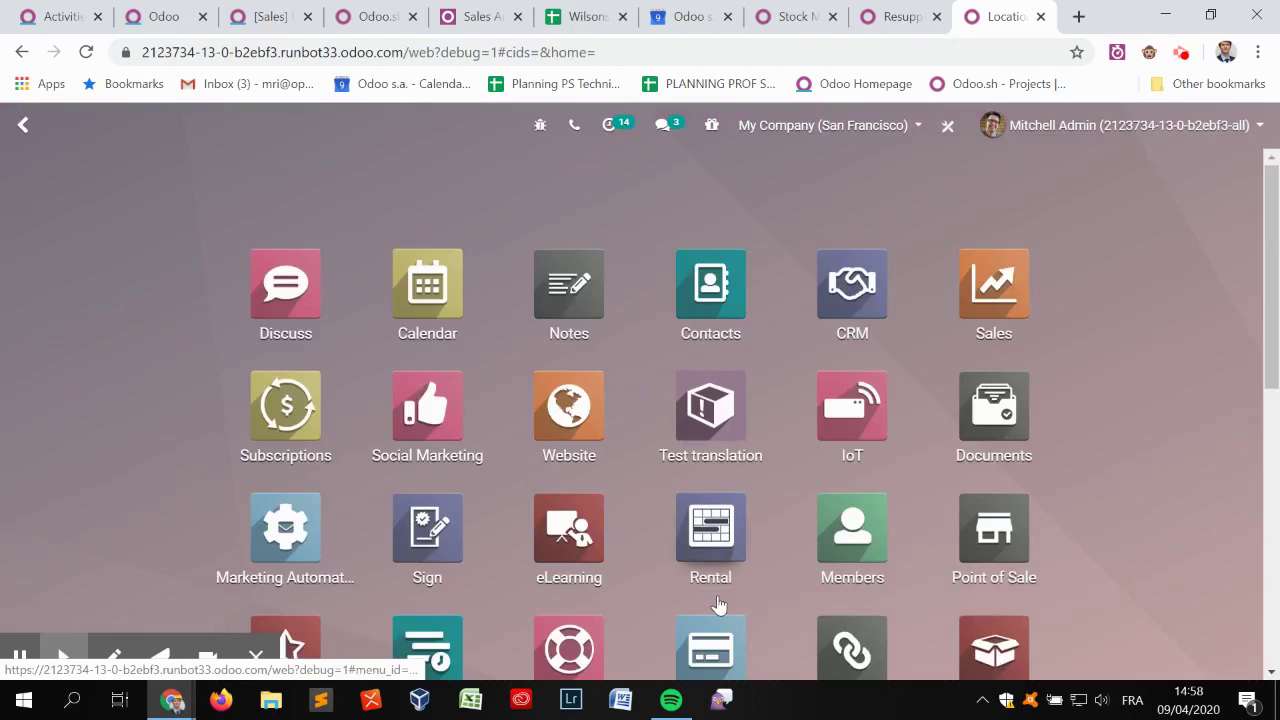
left_click(710, 648)
left_click(323, 133)
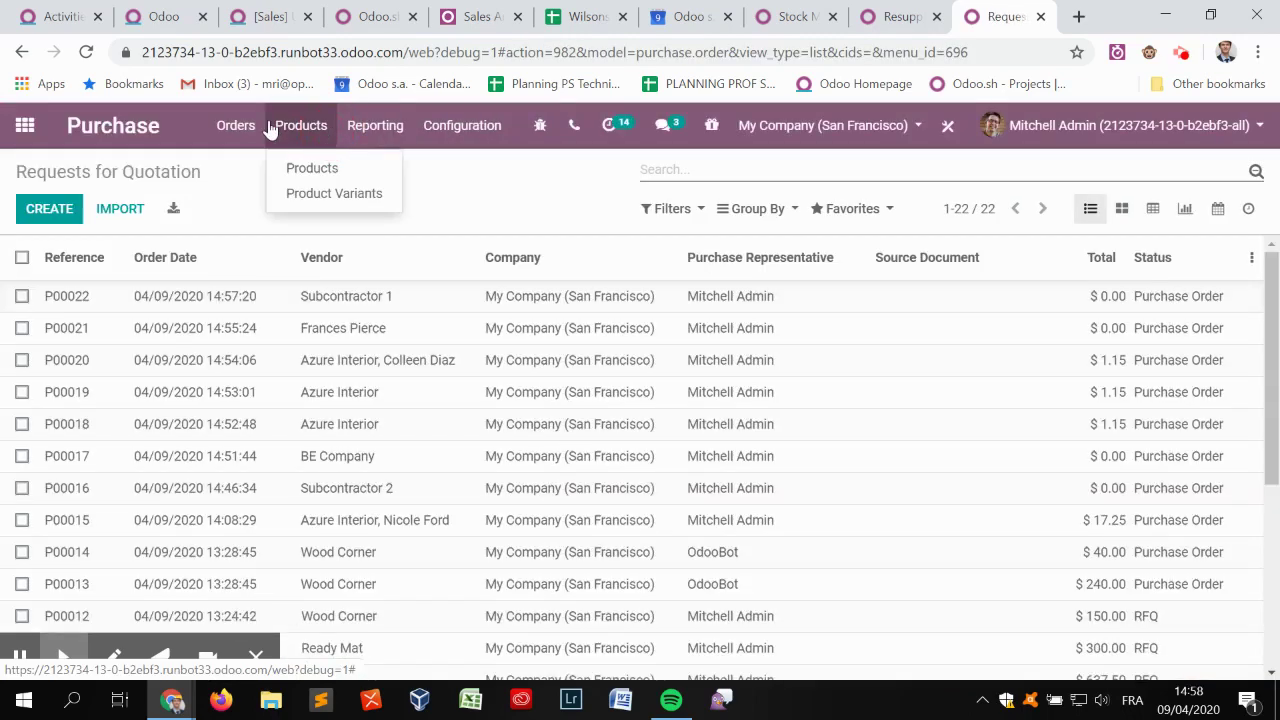
mouse_move(235, 125)
left_click(260, 243)
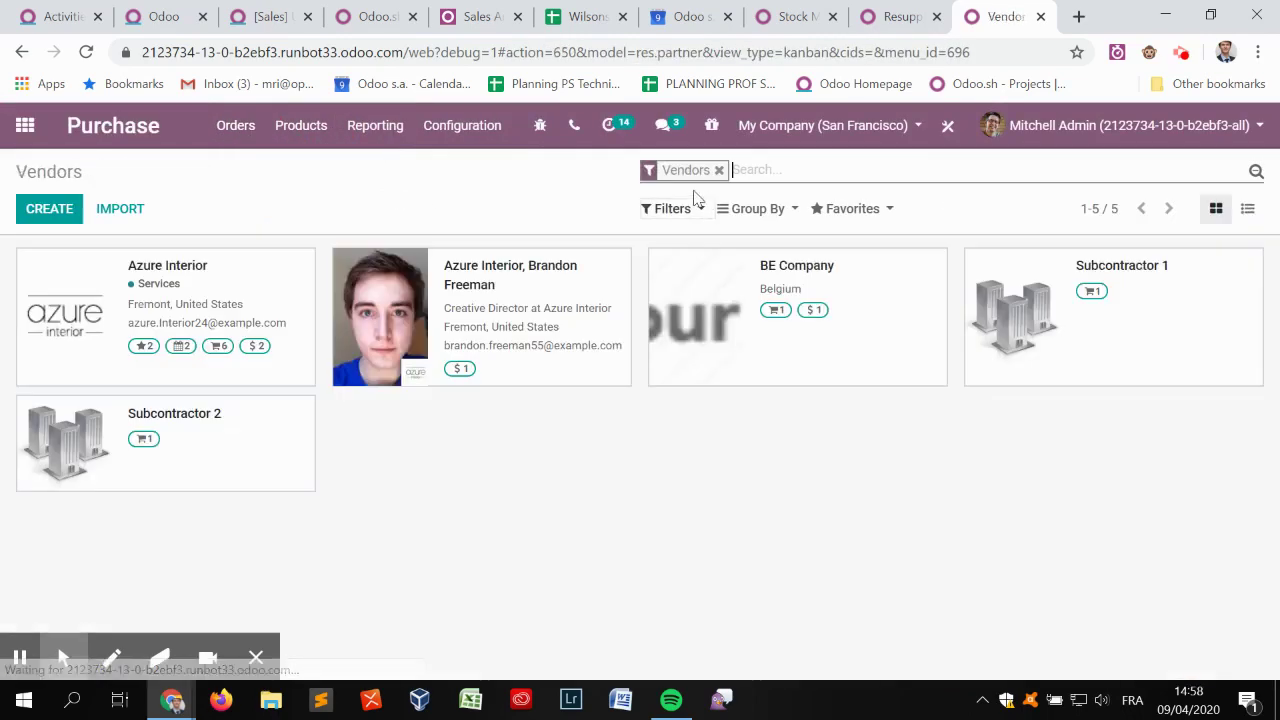
- Open Subcontractor 1's vendor record and review its Sales & Purchase settings
left_click(1056, 328)
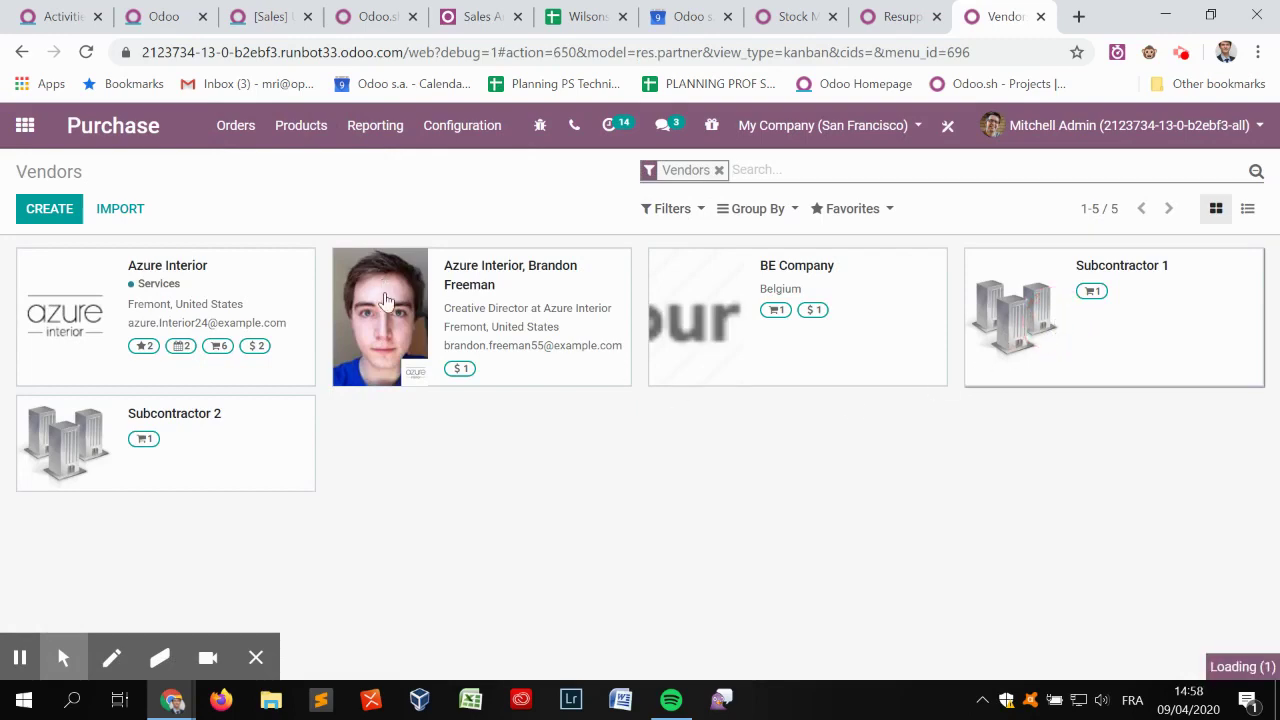
scroll(475, 399, "down", 2)
left_click(334, 409)
scroll(586, 337, "down", 3)
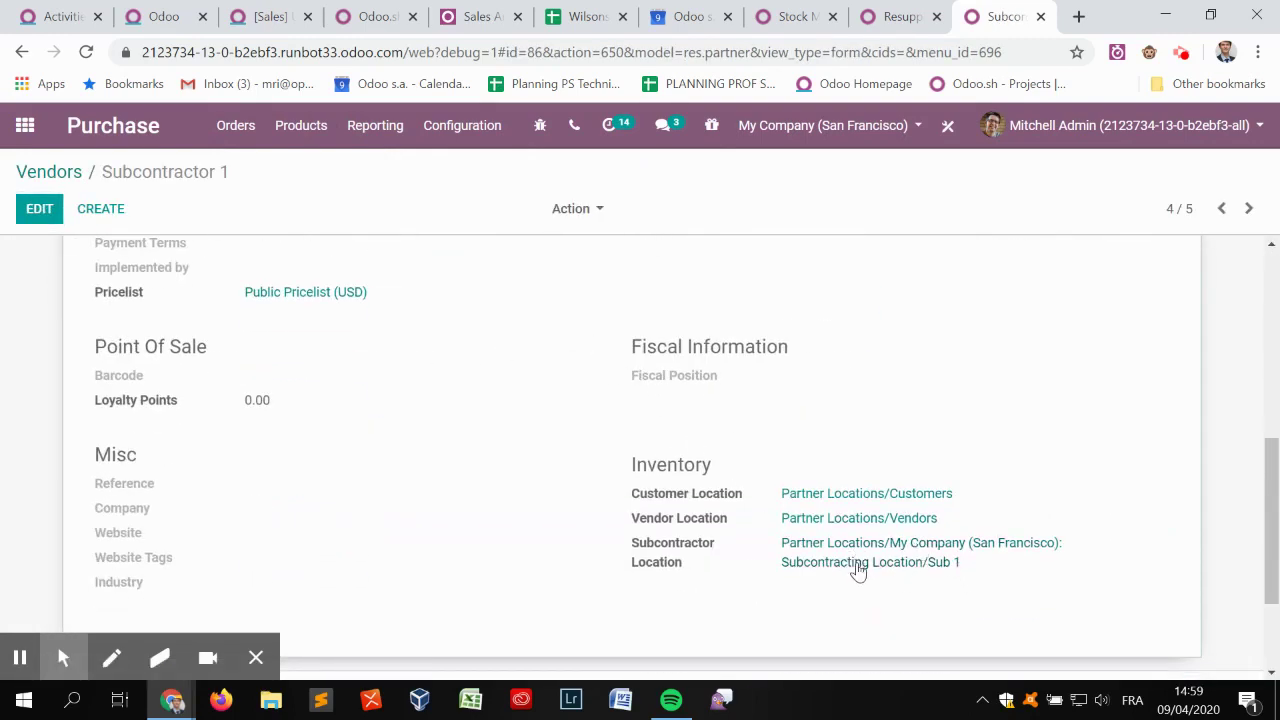
scroll(1130, 498, "up", 5)
- Move to the next vendor, Subcontractor 2, and check its subcontractor location Sub 2
left_click(1248, 208)
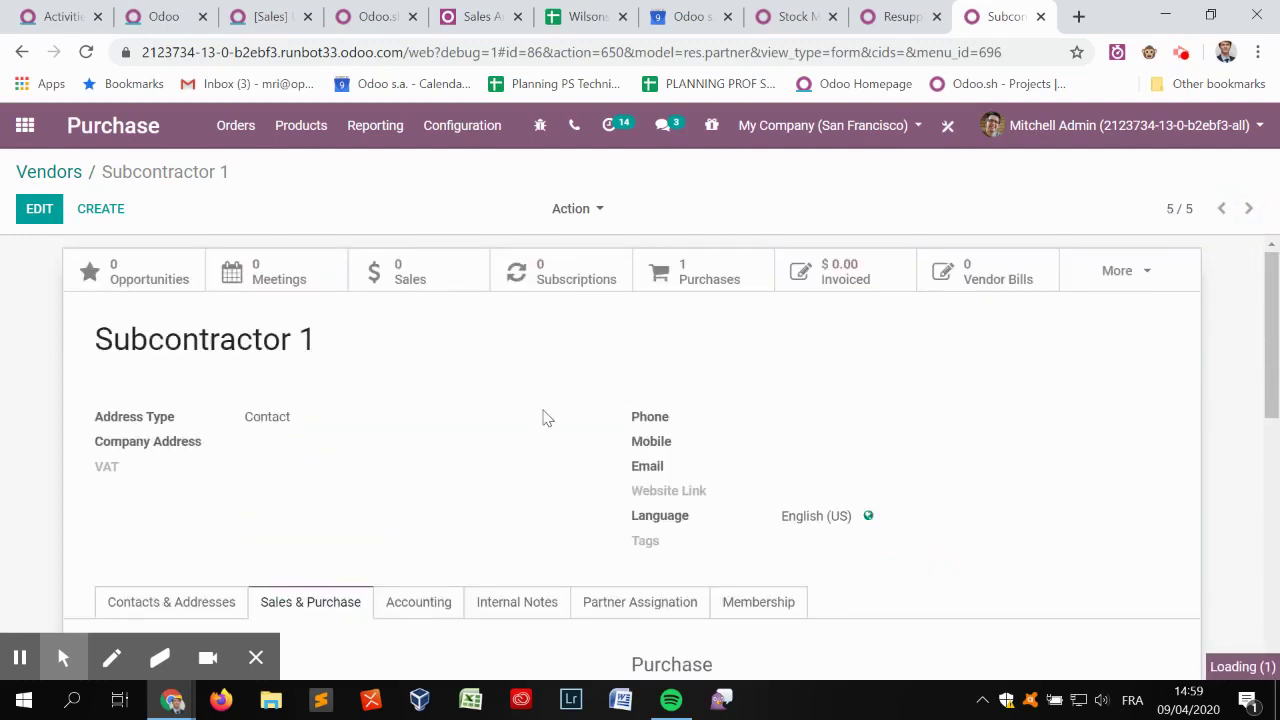
scroll(538, 415, "down", 1)
scroll(990, 495, "down", 5)
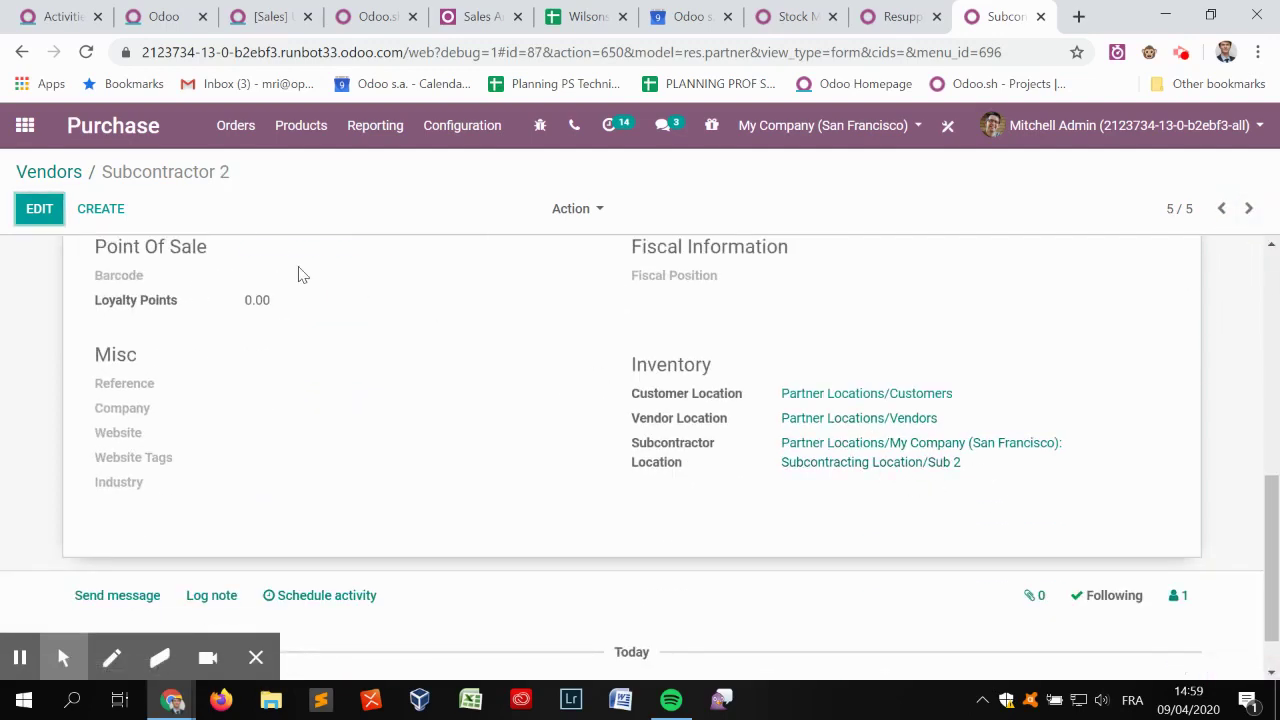
scroll(323, 400, "up", 5)
left_click(310, 127)
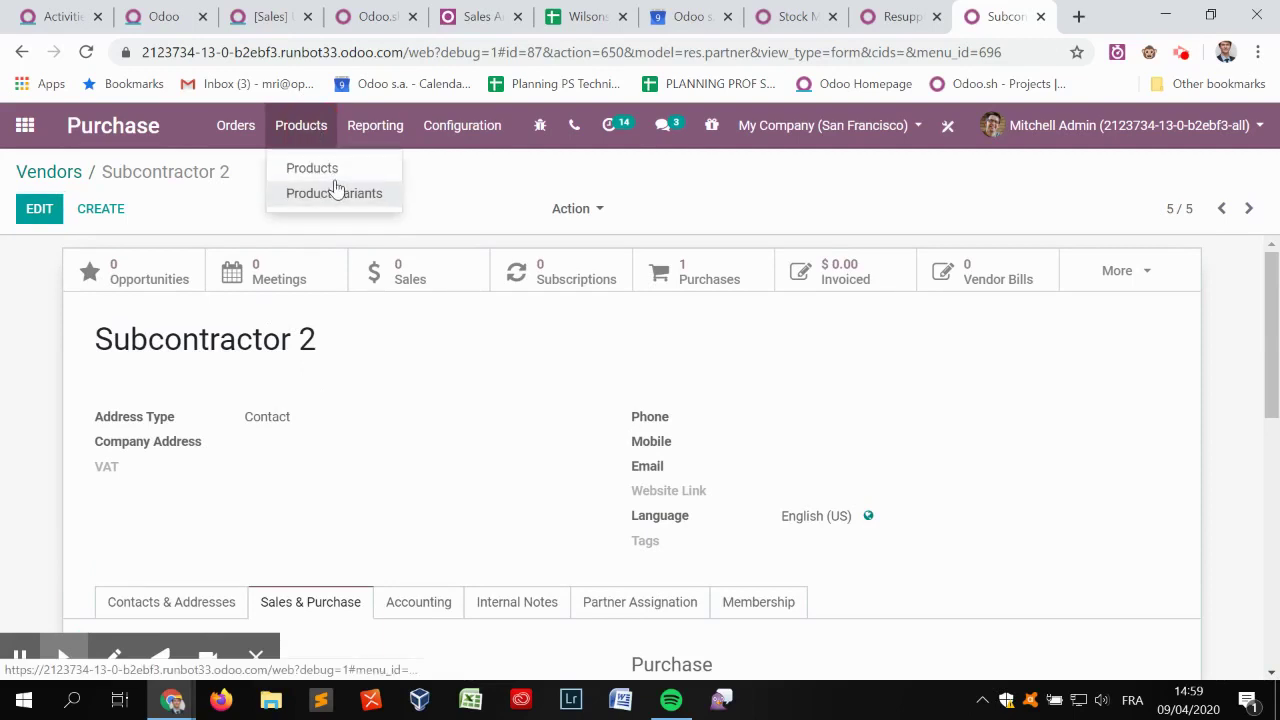
- Search products for 'subcont' and open Subcontracted Product MRI
left_click(328, 172)
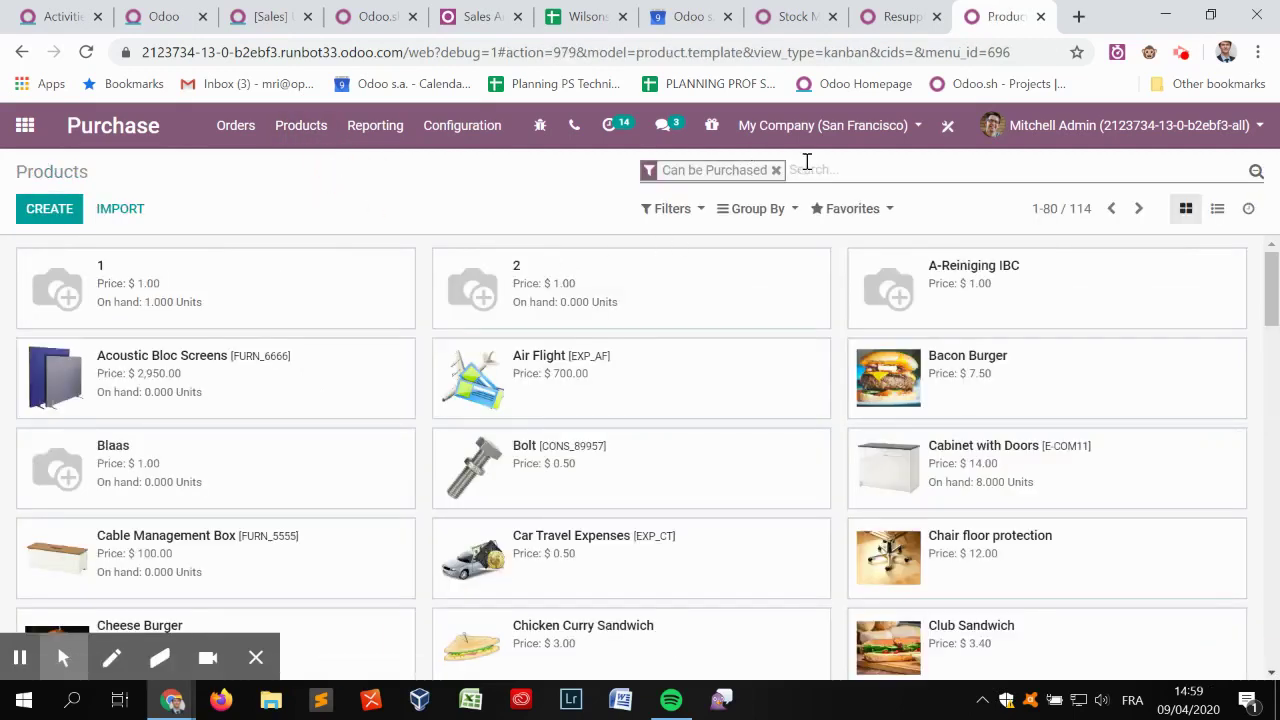
left_click(792, 169)
type("subcontr")
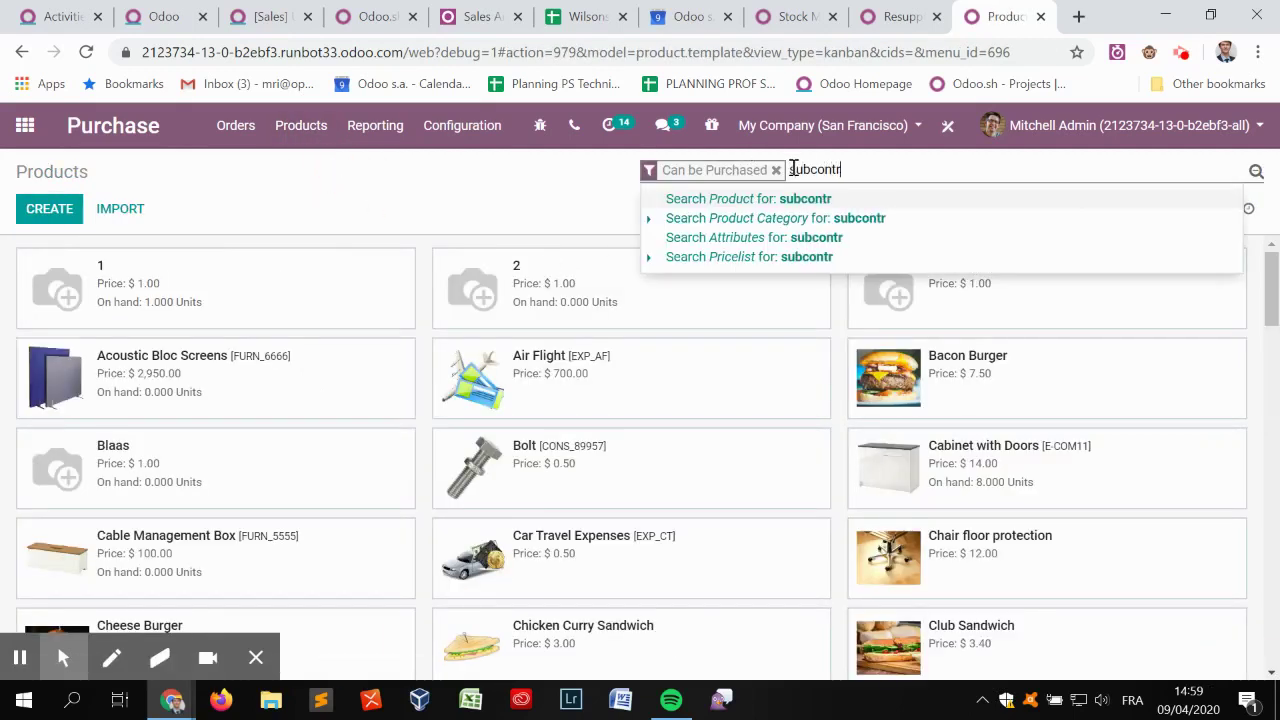
key("Return")
left_click(109, 310)
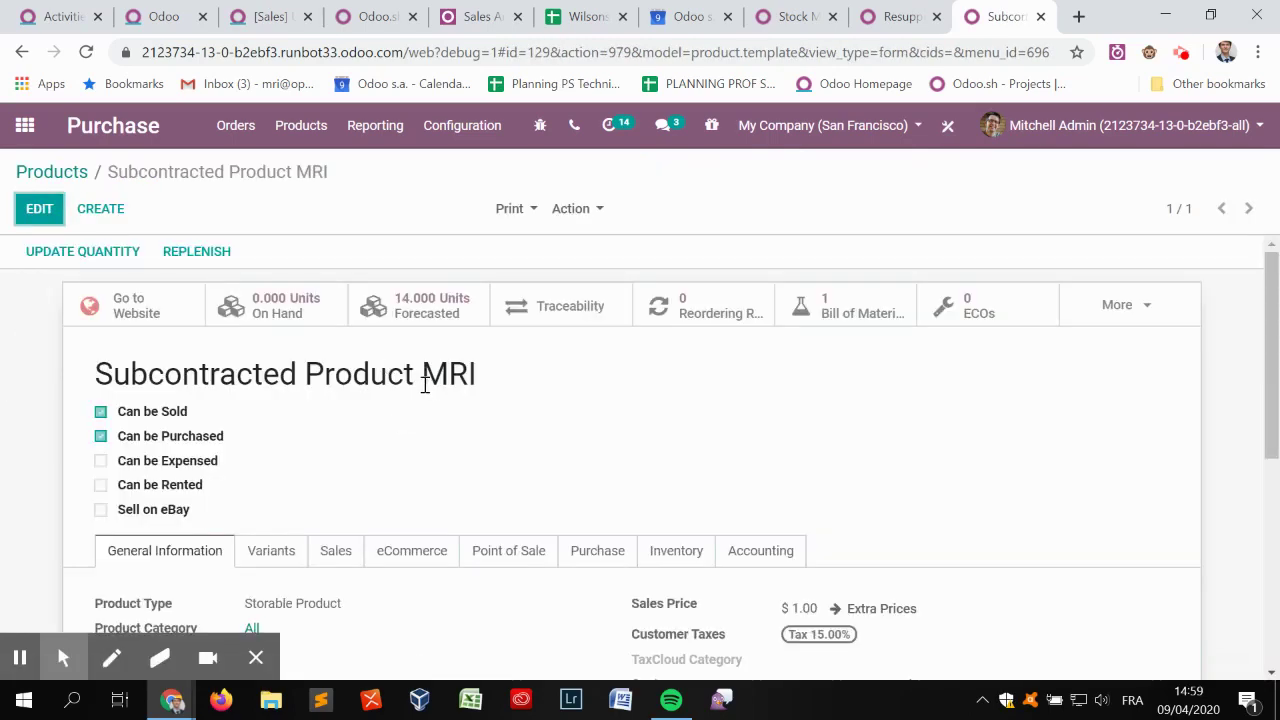
scroll(432, 450, "down", 2)
scroll(606, 409, "up", 3)
- Open Subcontracted Product MRI's bill of materials, highlighting its Subcontracting BoM type
left_click(835, 308)
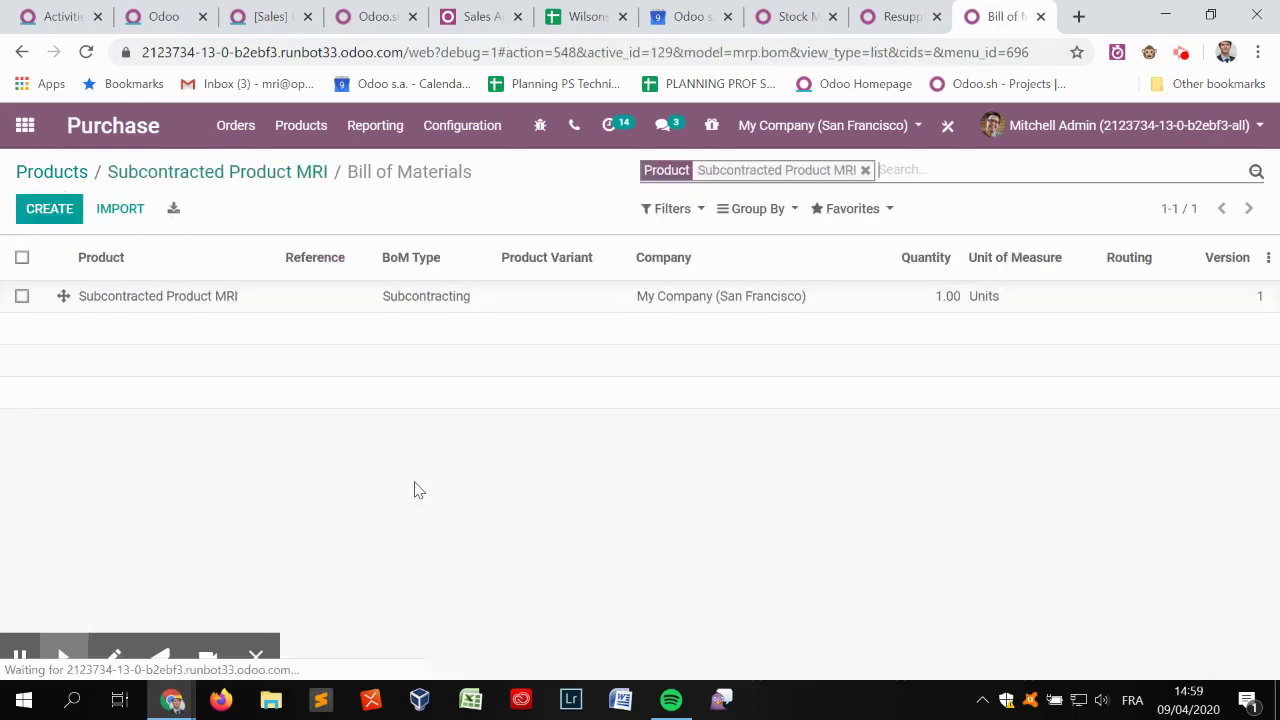
left_click(423, 316)
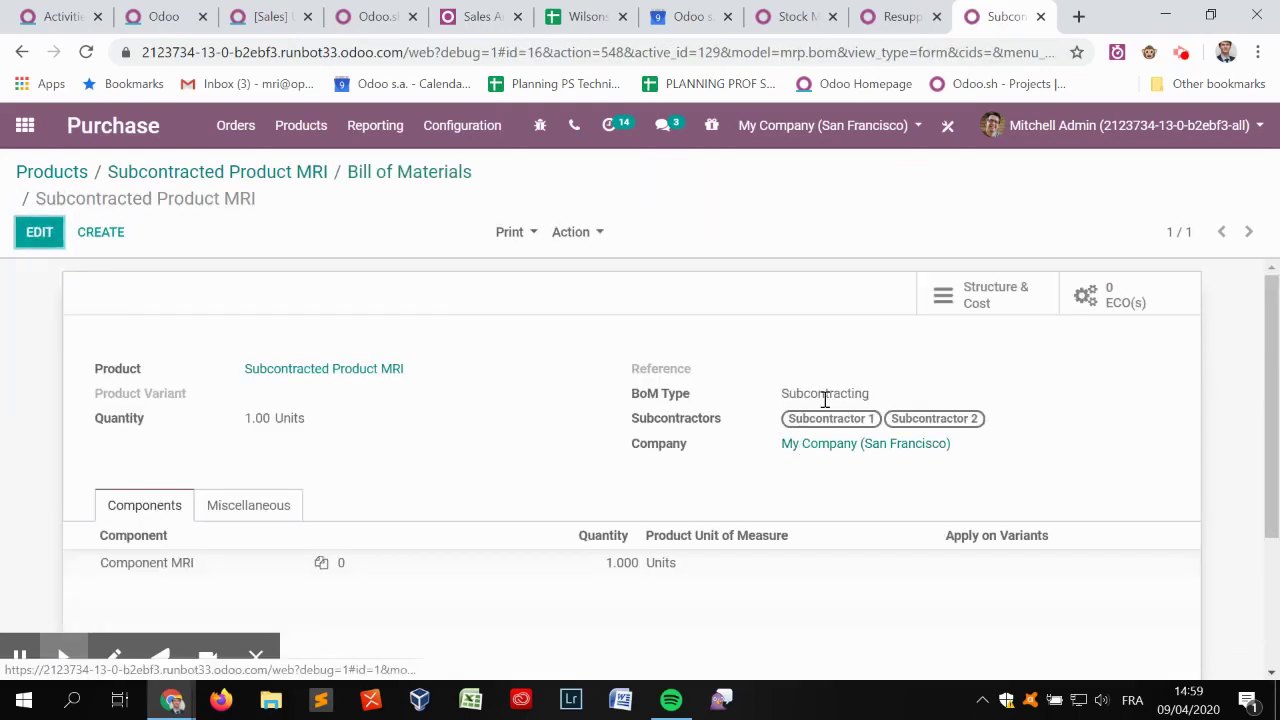
double_click(830, 393)
left_click(1042, 433)
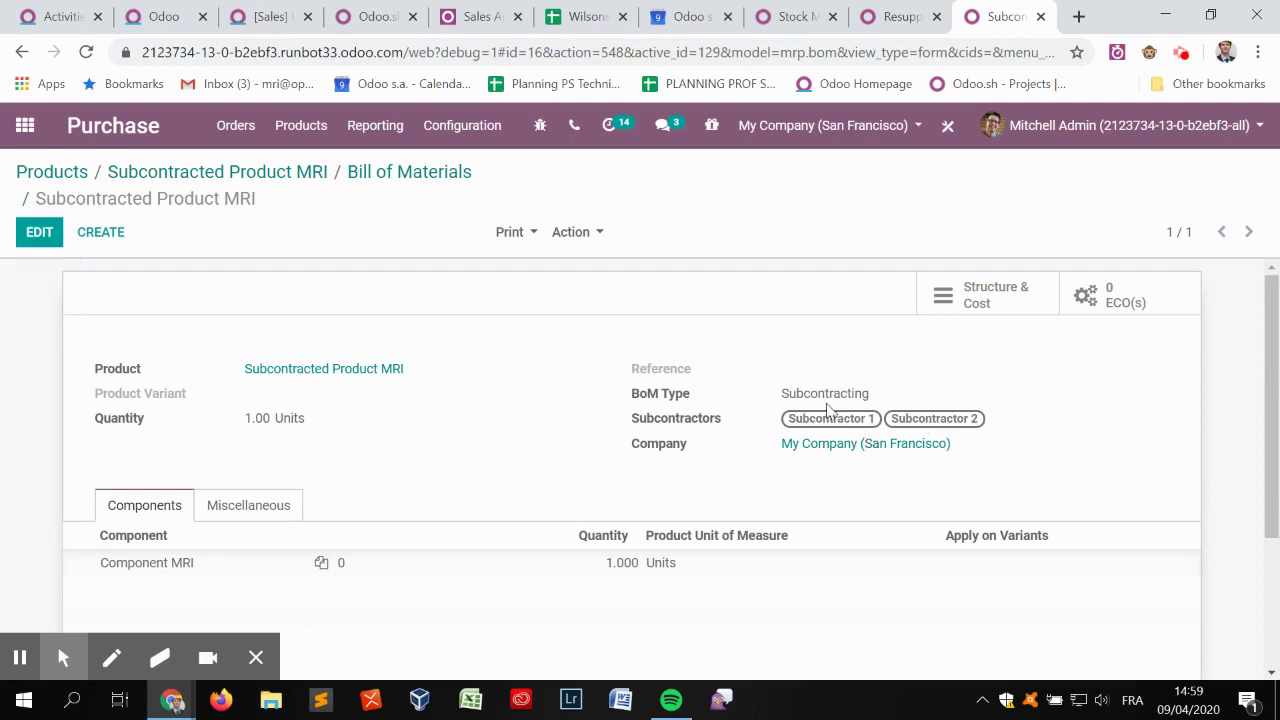
- Open Component MRI from the BoM and show its Resupply Subcontractor on Order route
left_click(129, 563)
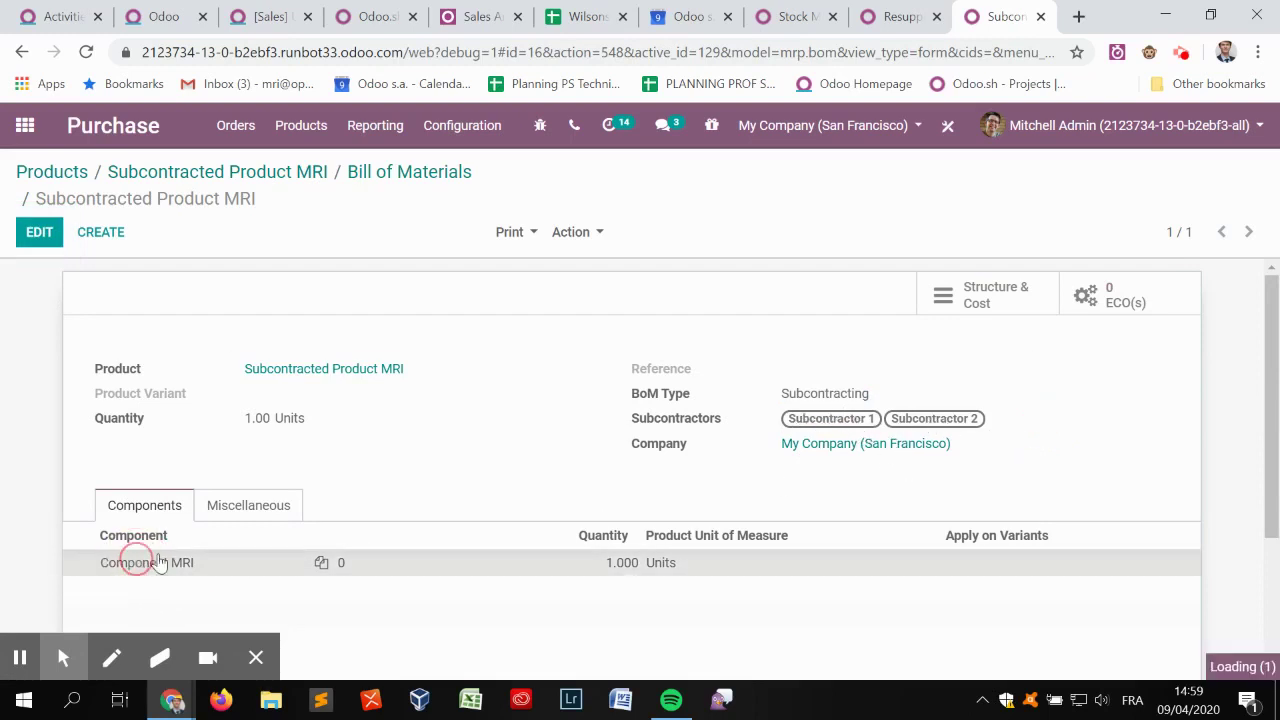
left_click(389, 275)
left_click(199, 407)
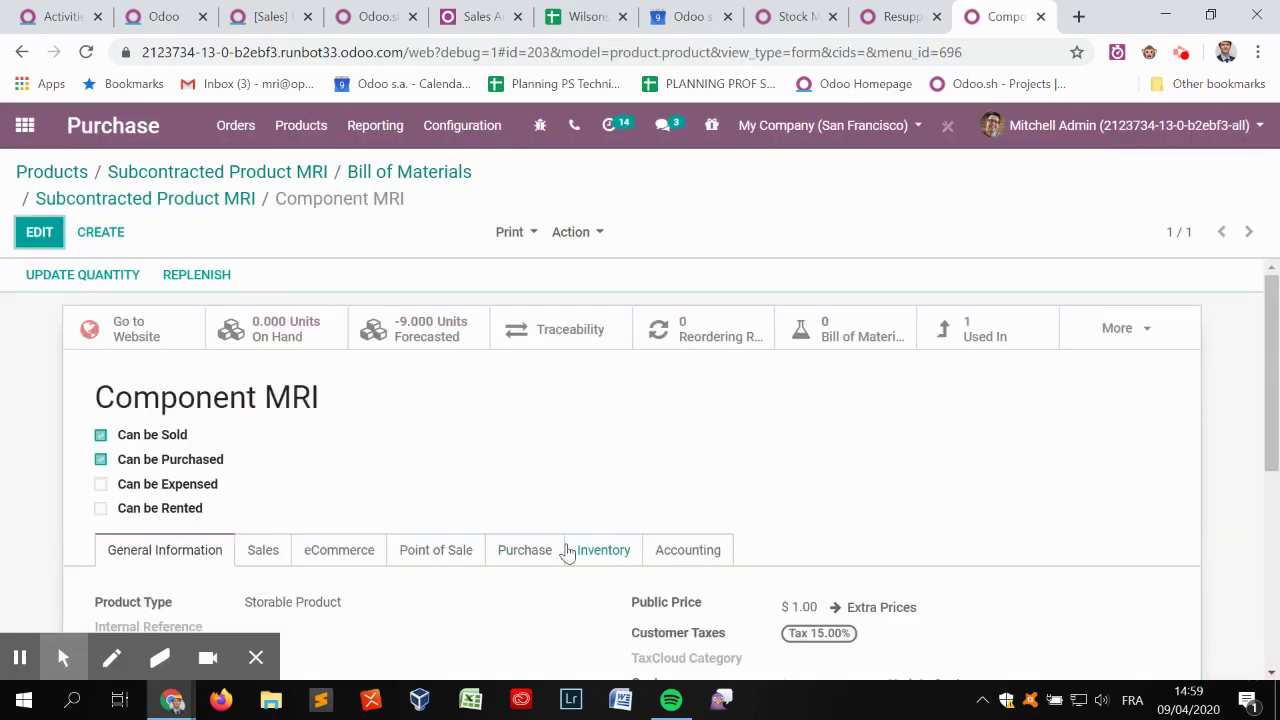
left_click(600, 552)
scroll(477, 474, "down", 4)
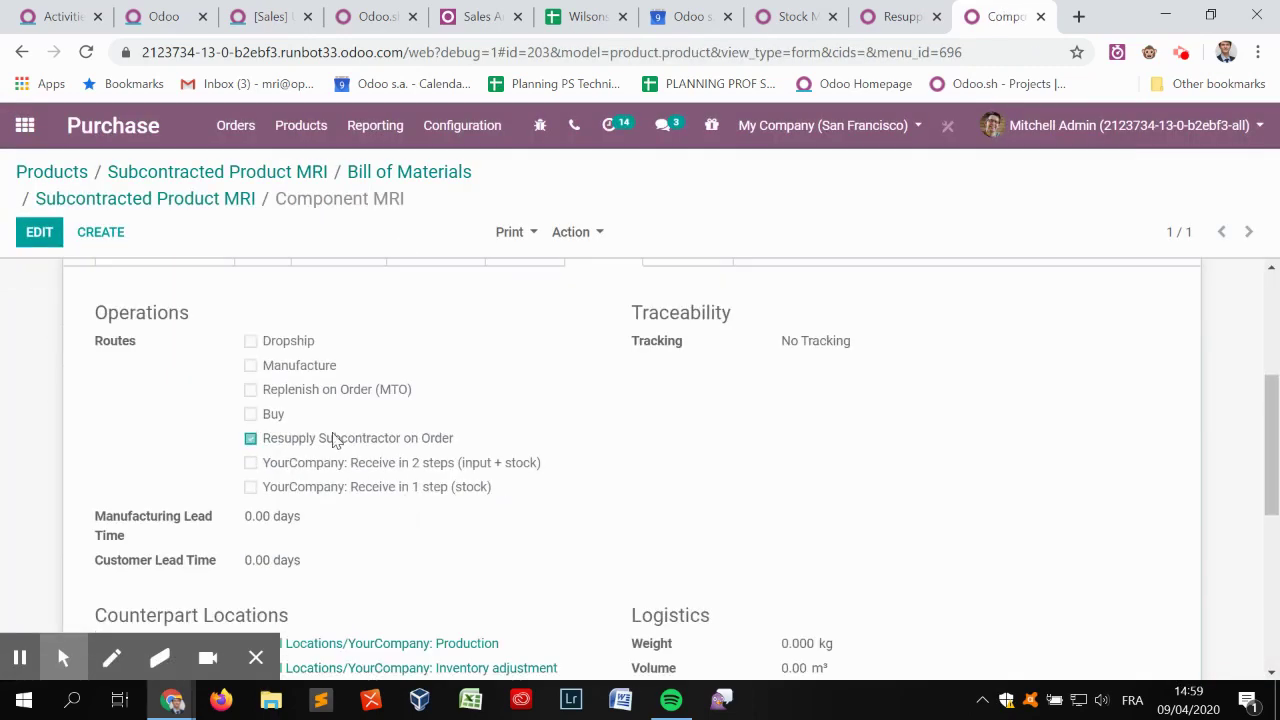
triple_click(338, 441)
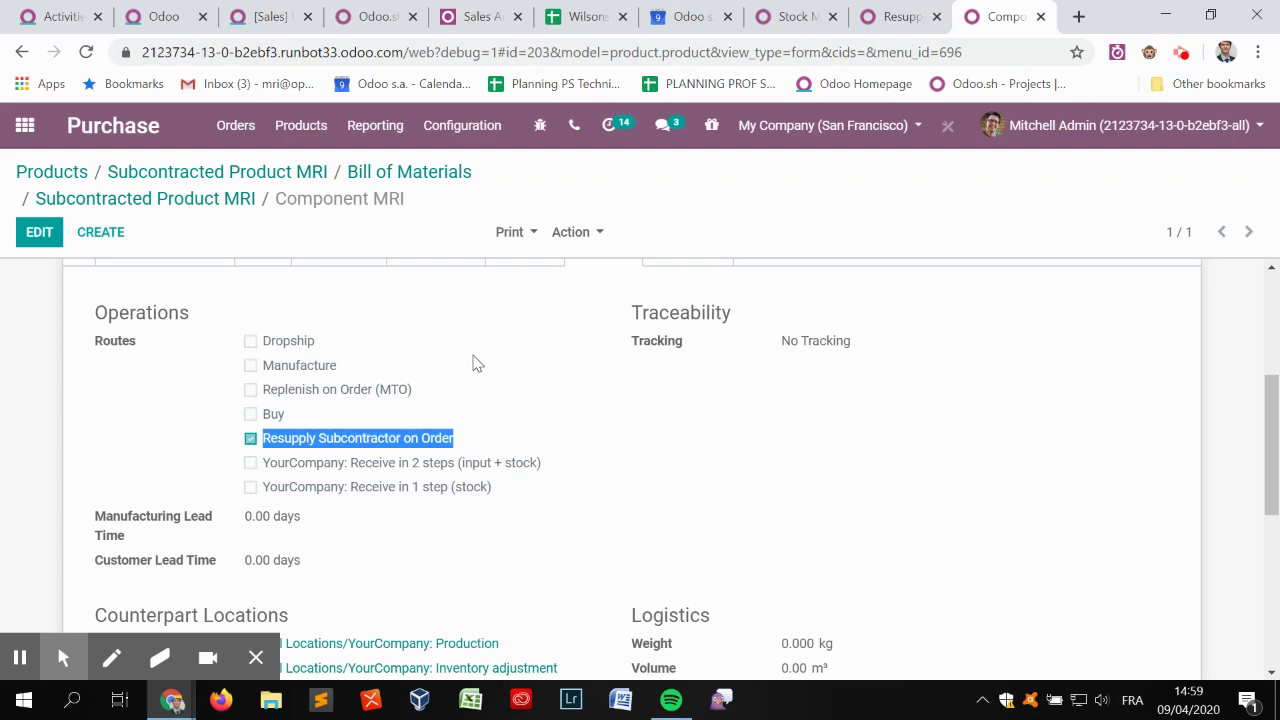
- Open the Routes list in the Inventory app's configuration
left_click(24, 125)
scroll(902, 398, "down", 2)
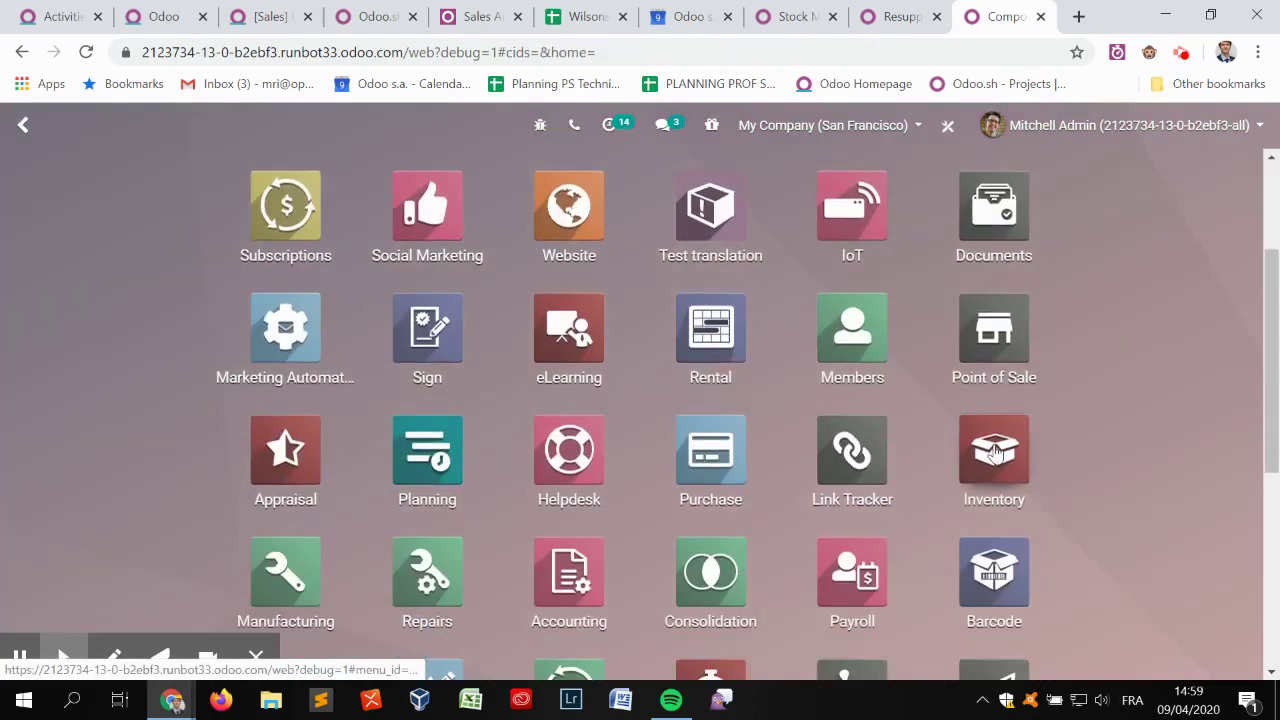
left_click(993, 440)
left_click(477, 126)
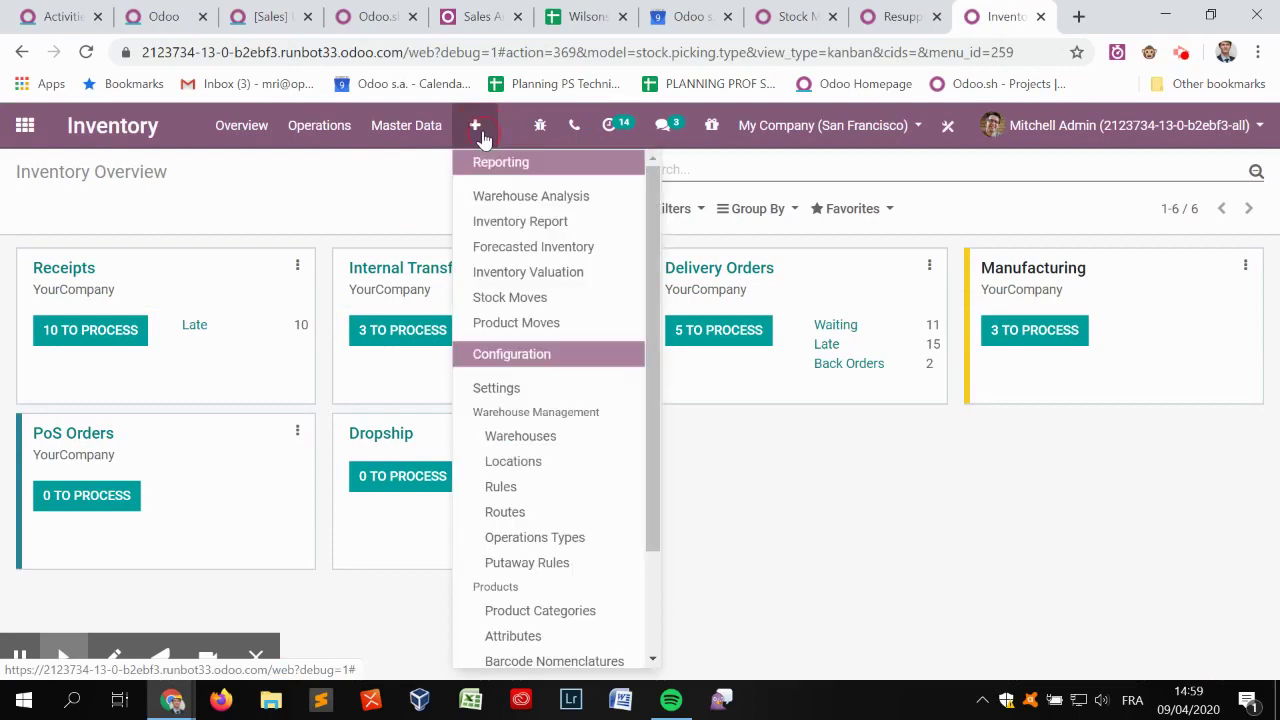
scroll(570, 395, "down", 3)
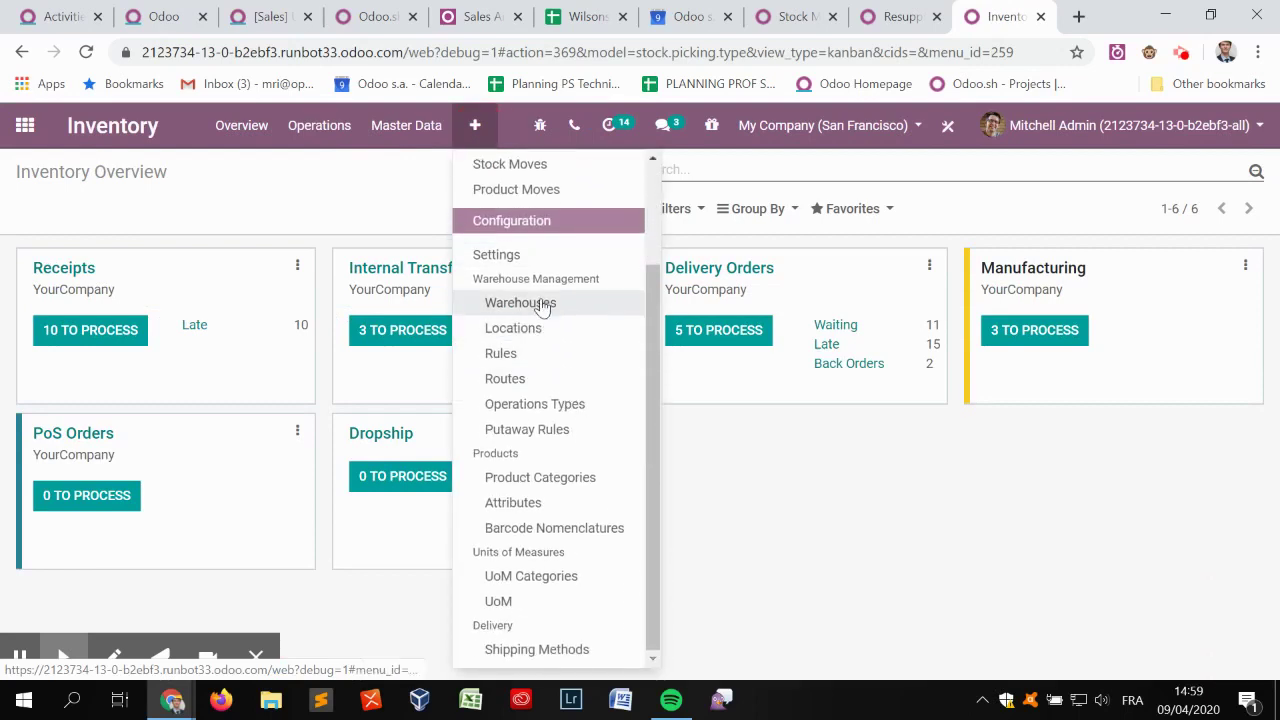
left_click(546, 377)
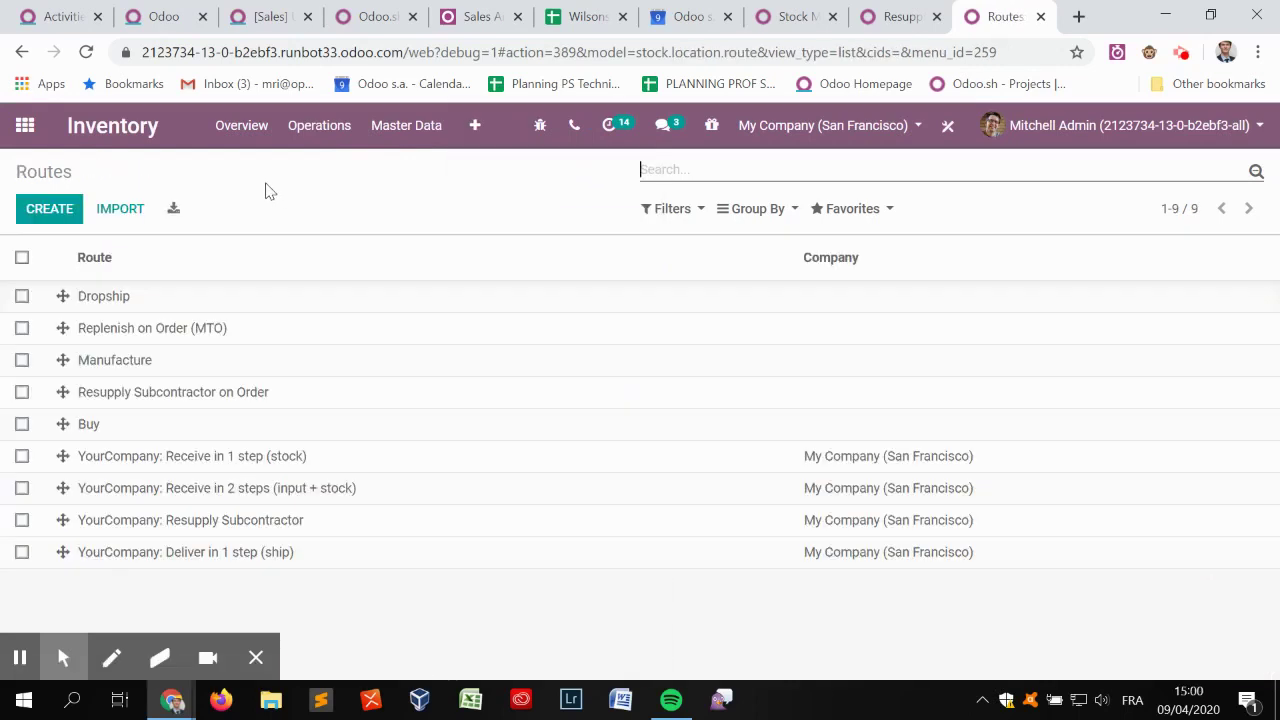
- Review the Resupply Subcontractor on Order route, then return to the Routes list
left_click(240, 398)
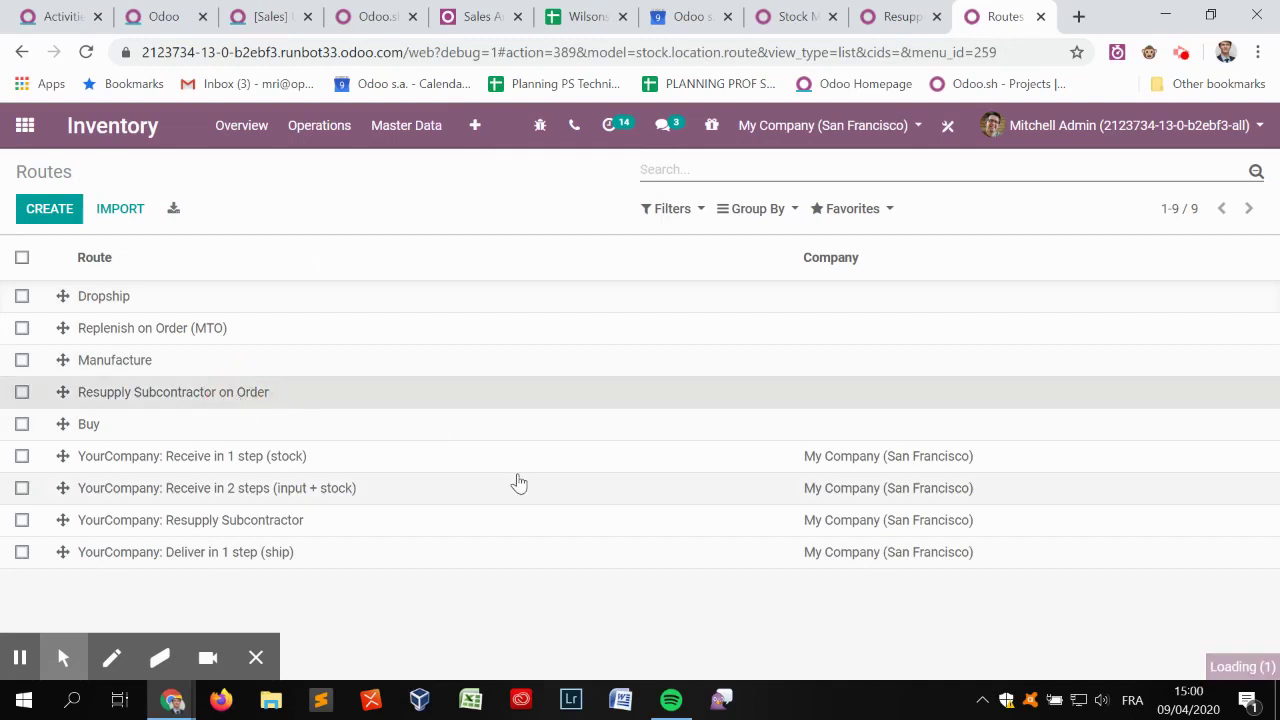
triple_click(357, 300)
left_click(645, 362)
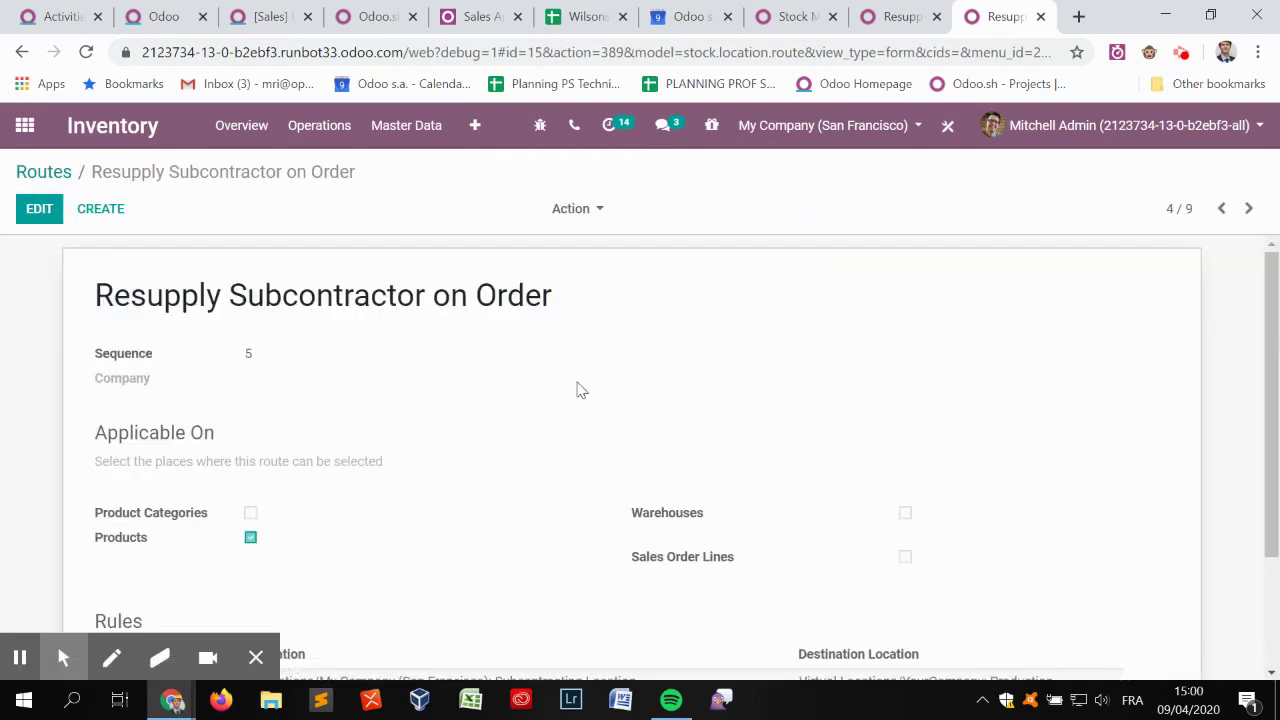
scroll(557, 500, "down", 3)
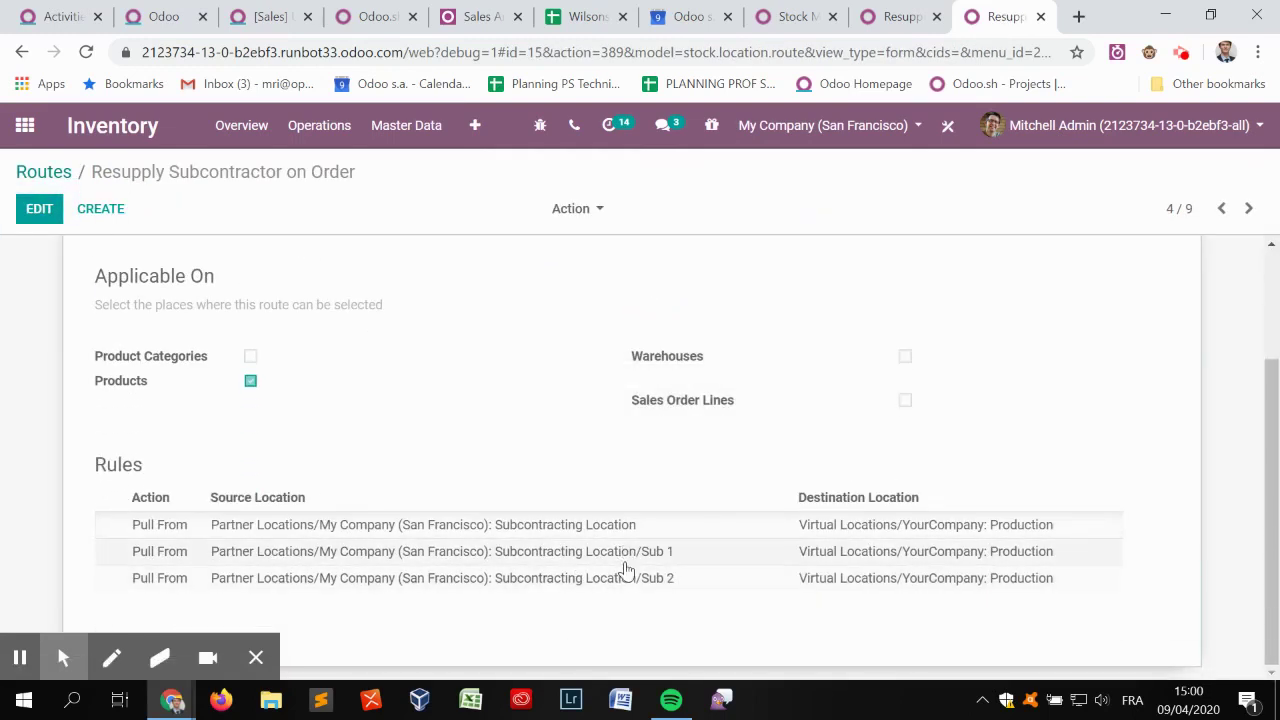
scroll(307, 326, "up", 1)
scroll(307, 326, "up", 3)
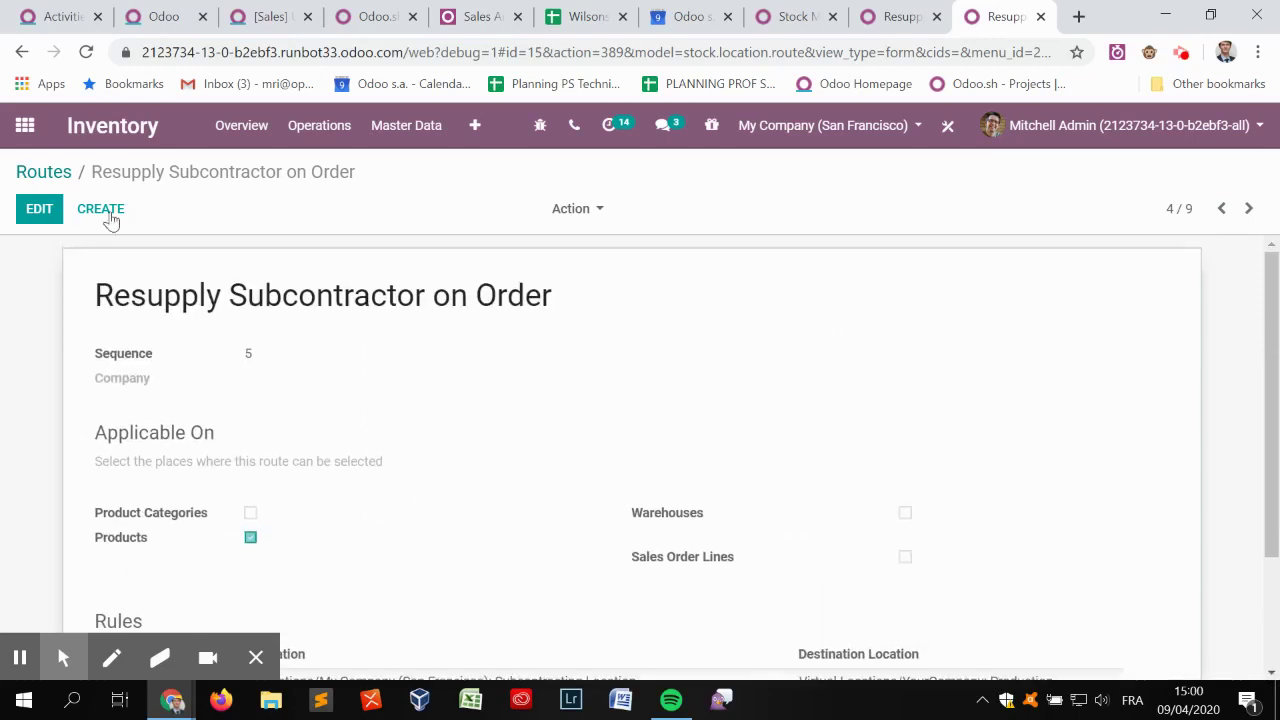
left_click(45, 172)
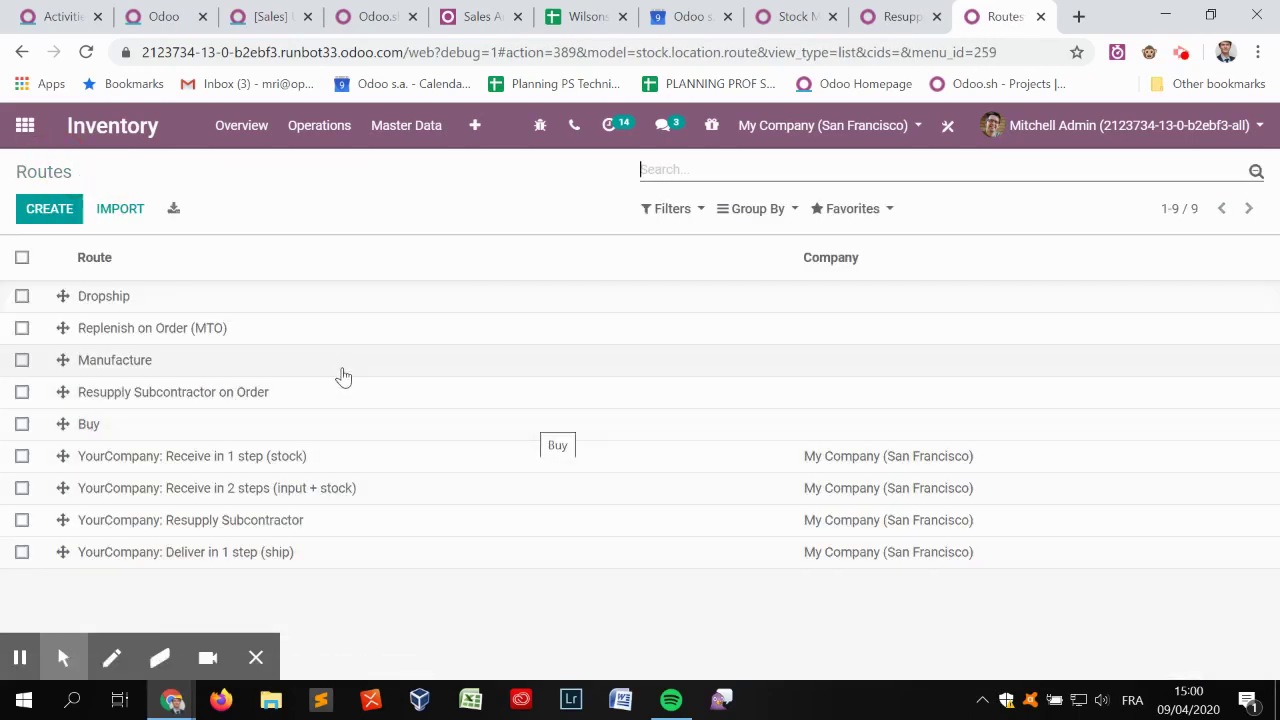
- Open YourCompany: Resupply Subcontractor and scroll to its three WH/Stock pull rules
left_click(301, 521)
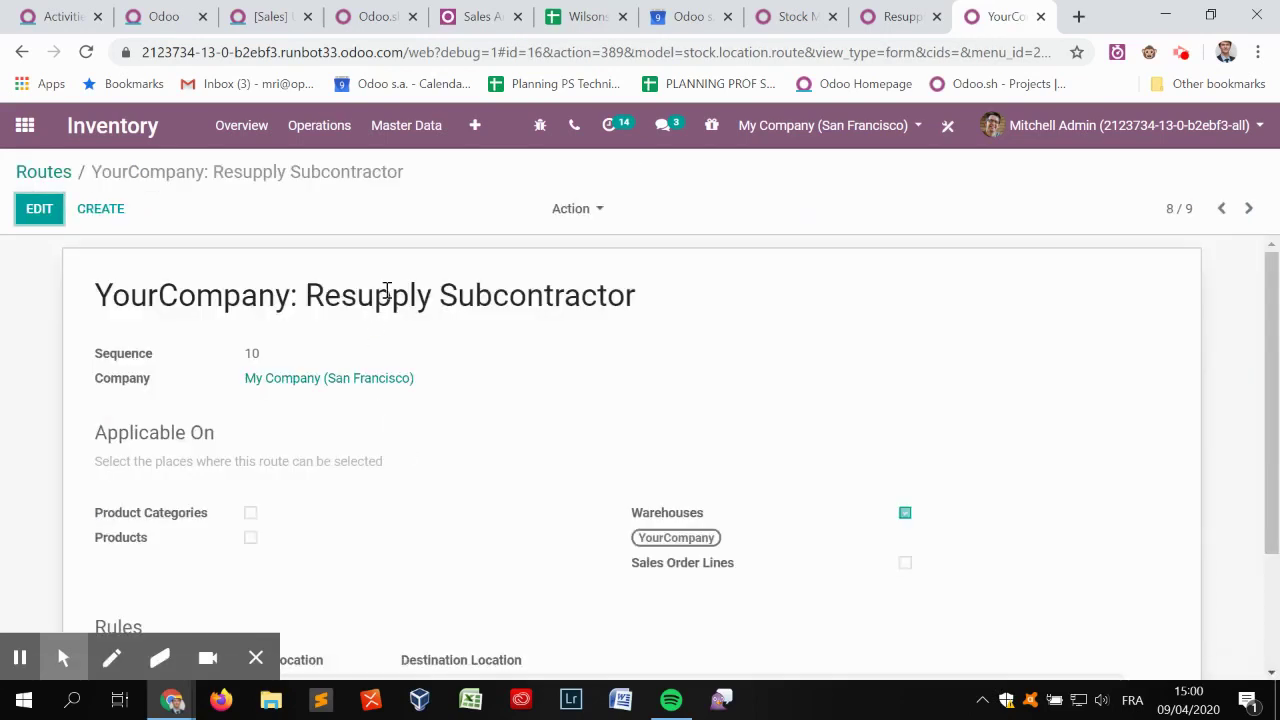
scroll(489, 349, "down", 2)
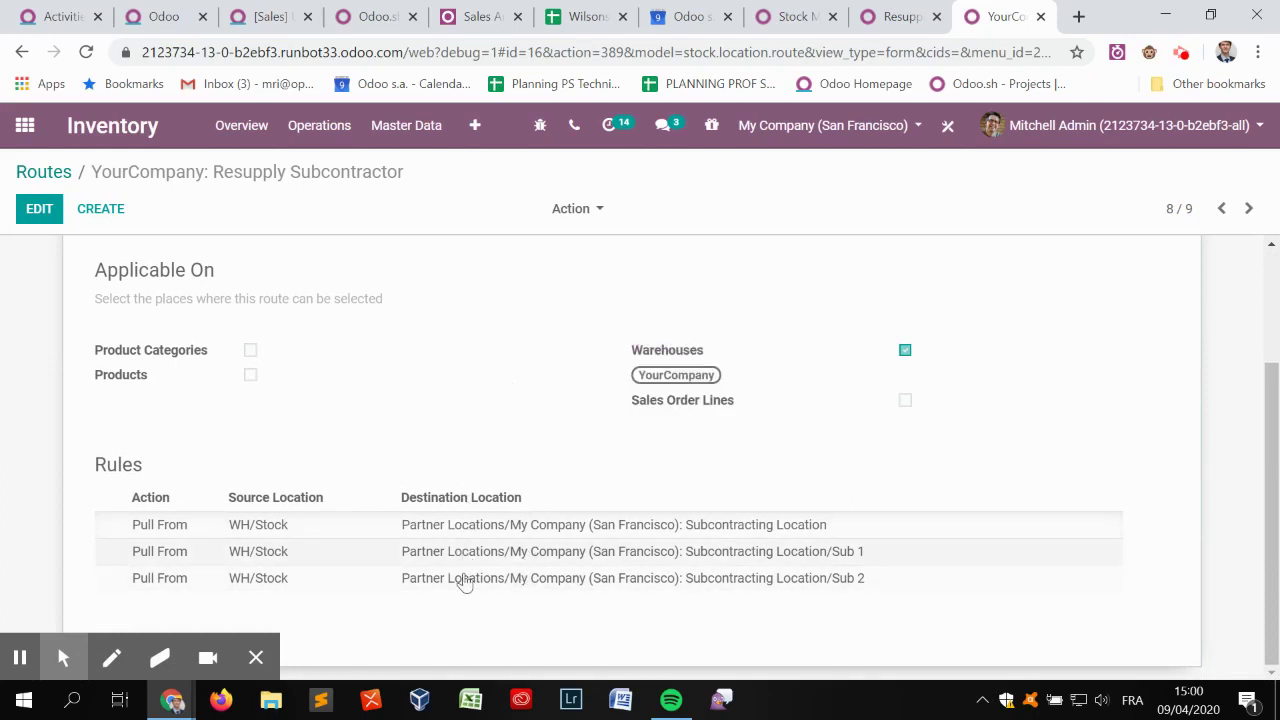
mouse_move(458, 557)
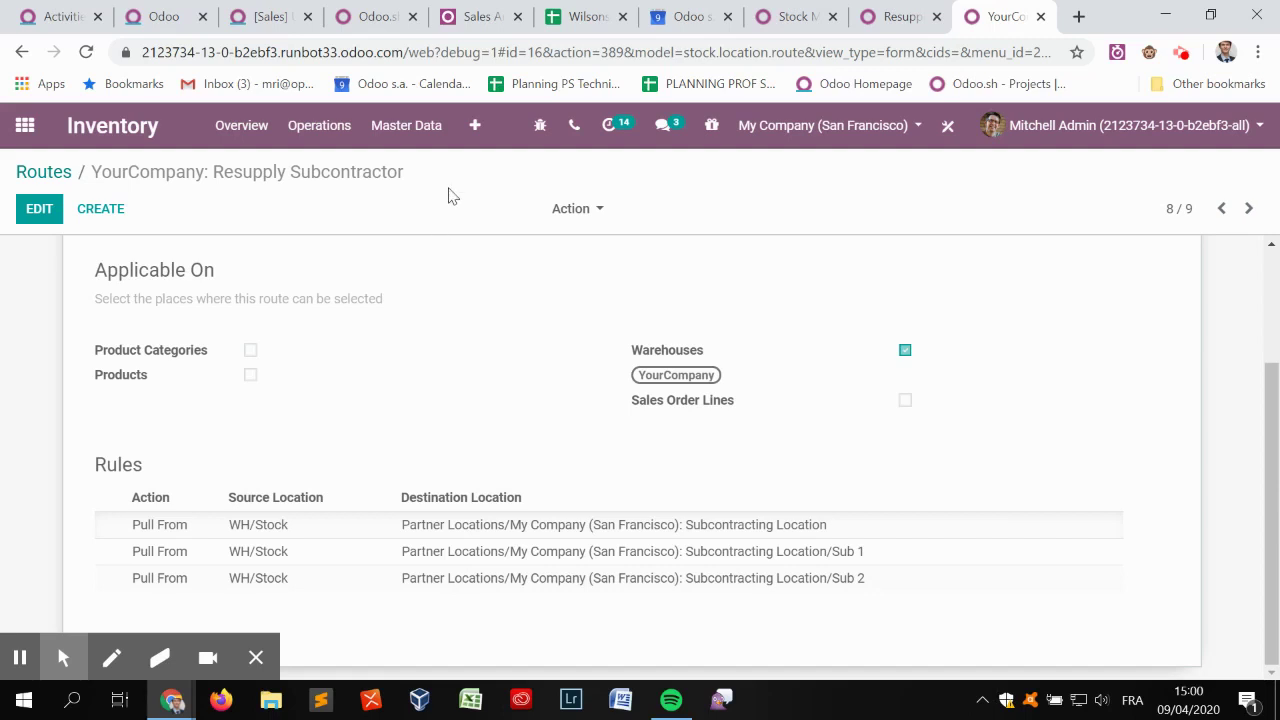
- Open the Inventory Report of on-hand quantities and values from Reporting
left_click(478, 128)
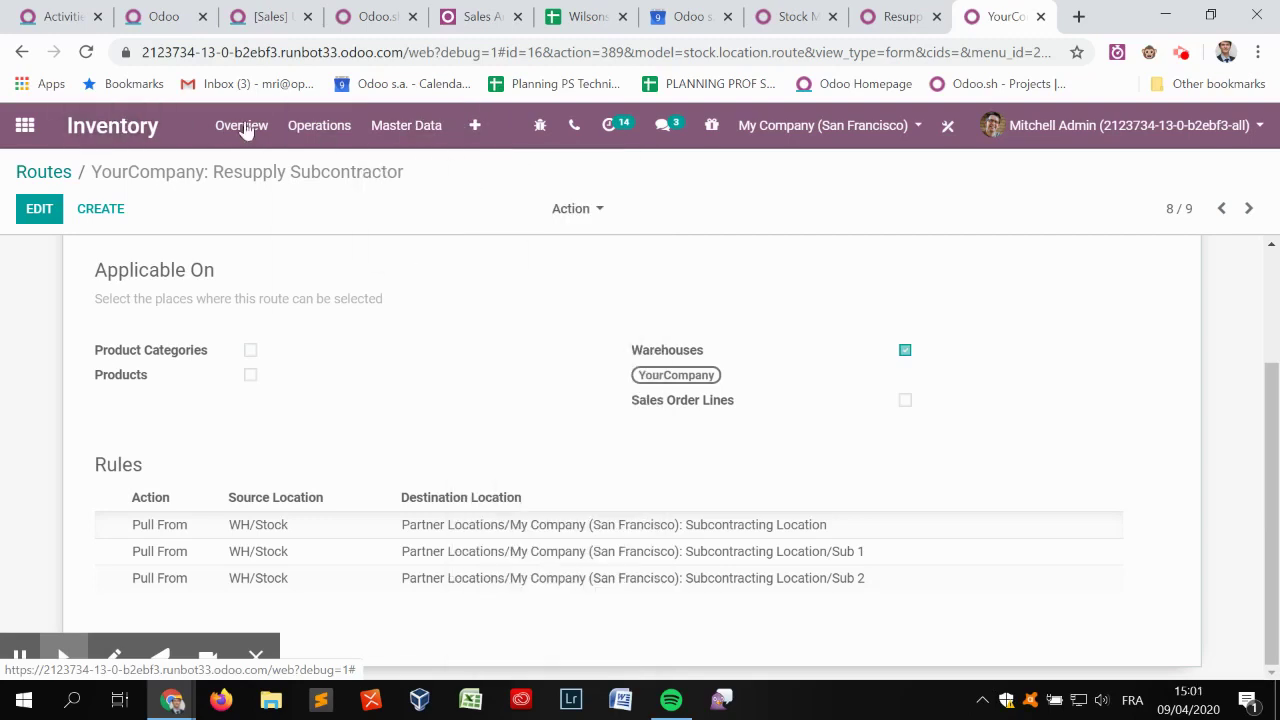
scroll(490, 240, "up", 2)
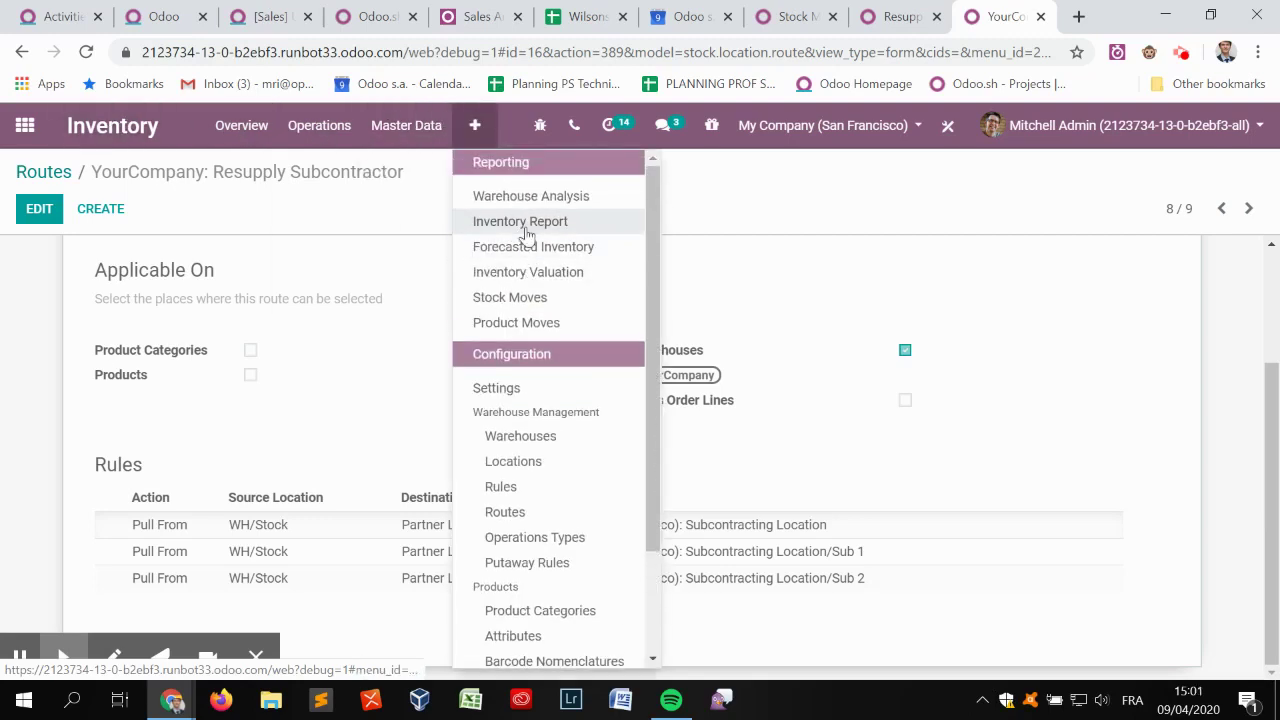
left_click(524, 222)
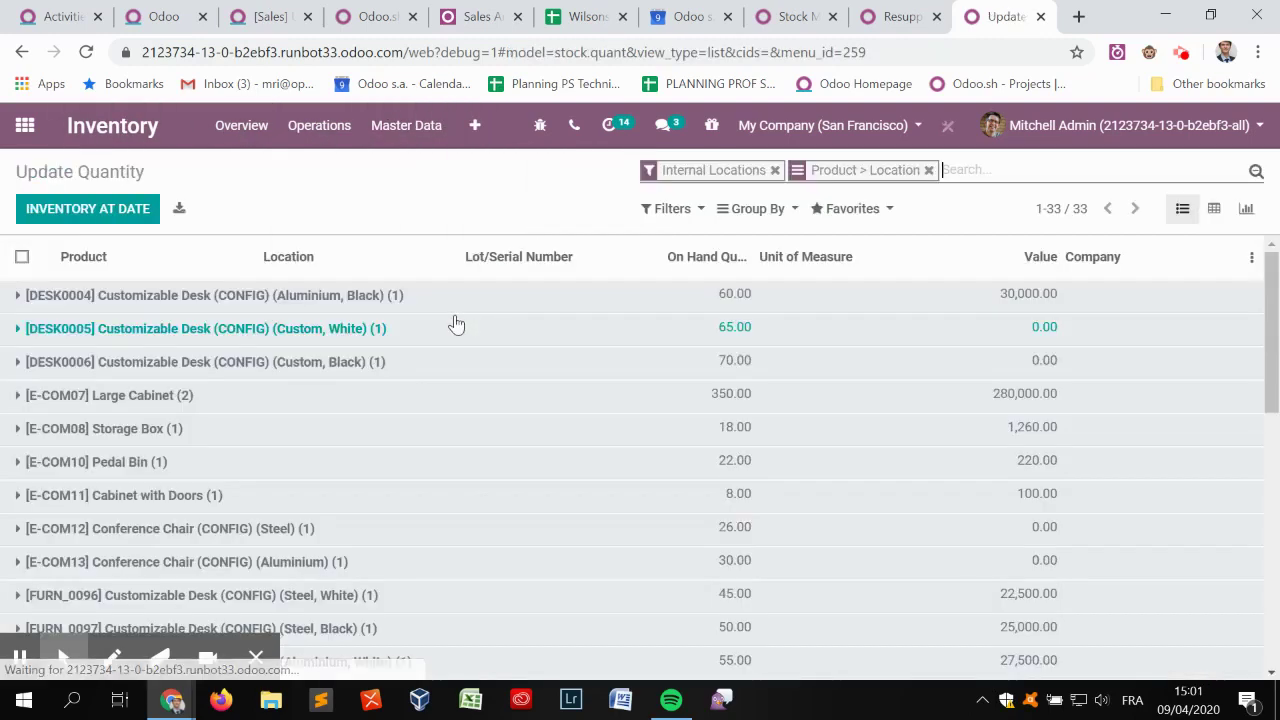